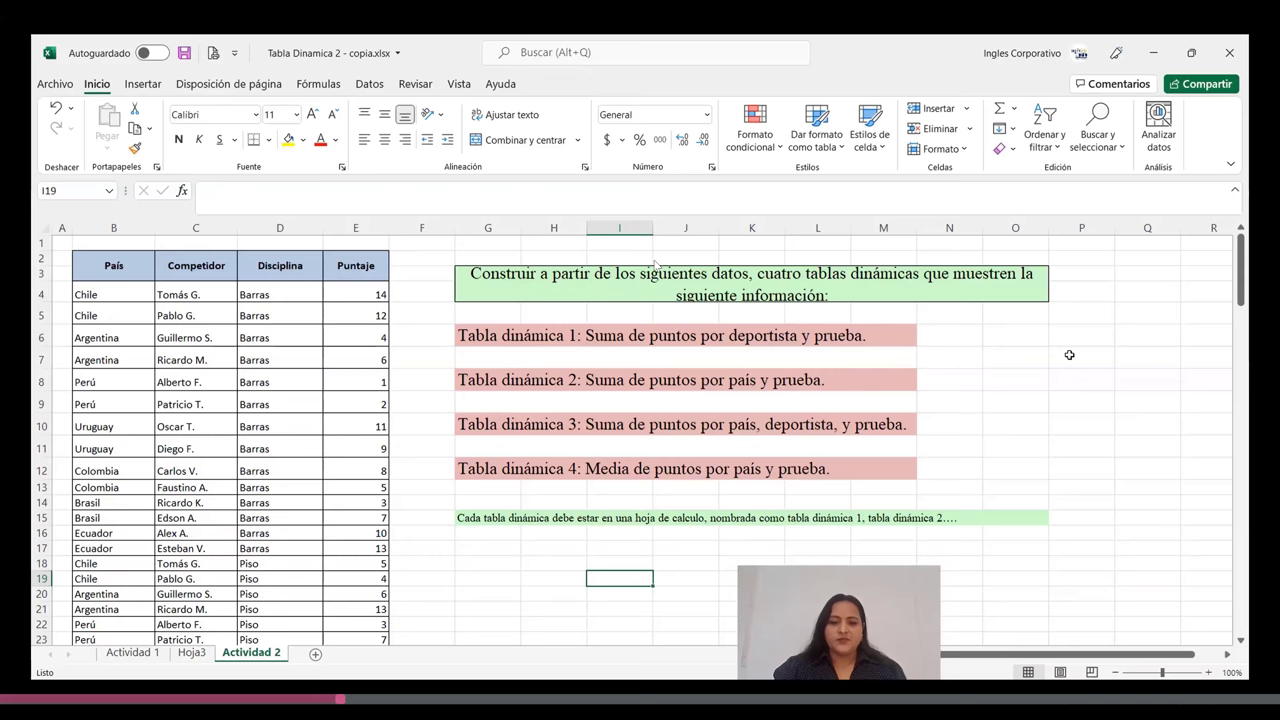
key(space)
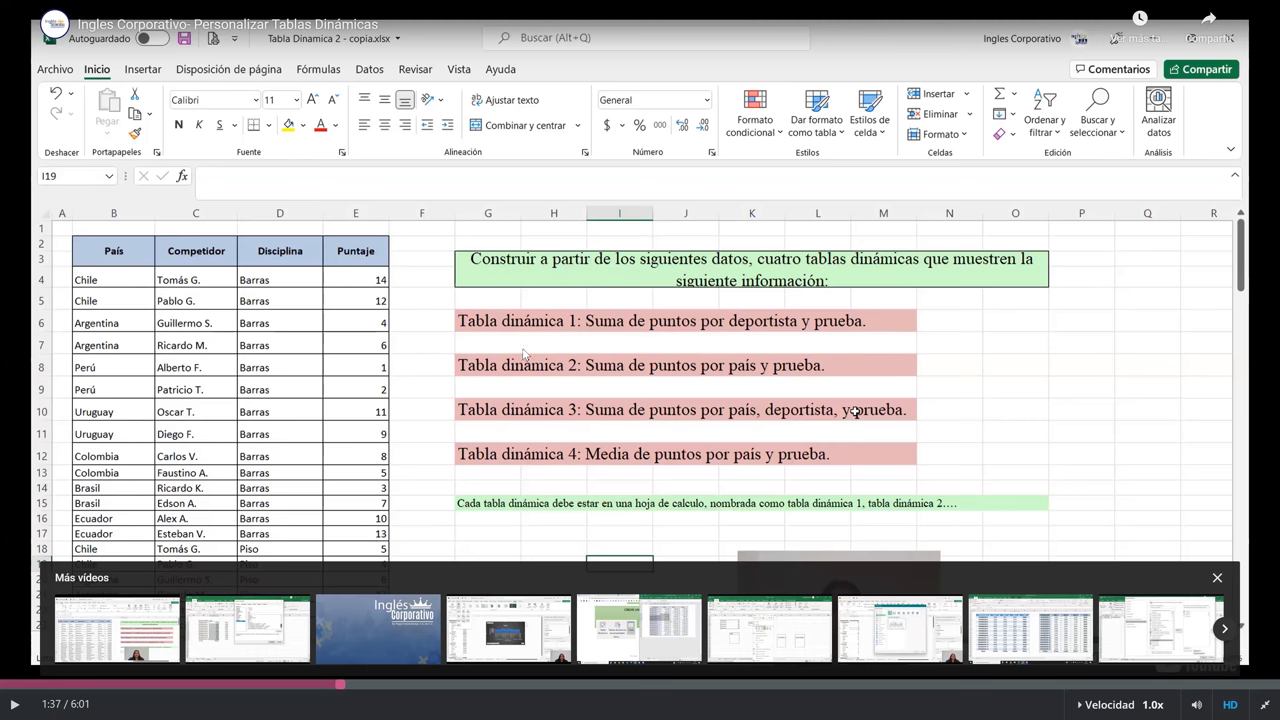
key(space)
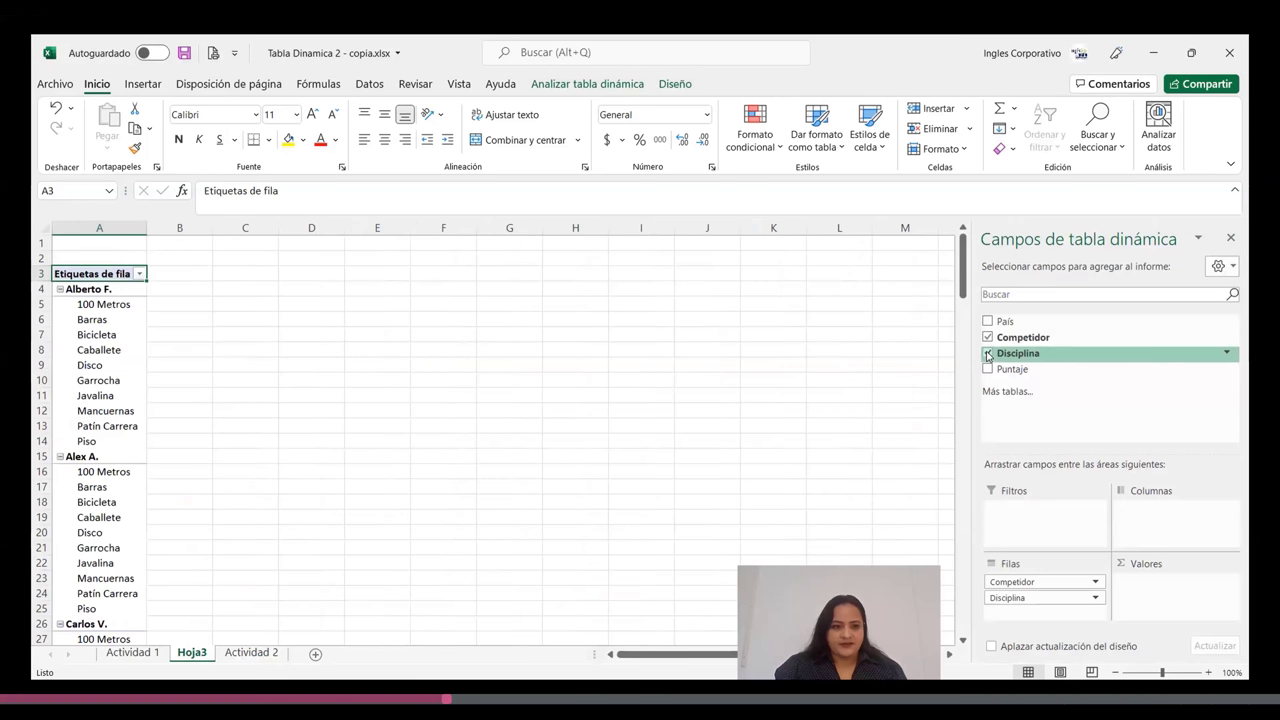
Add Puntaje as summed values in the pivot table on Hoja3 and move Disciplina from rows to columns
click(988, 369)
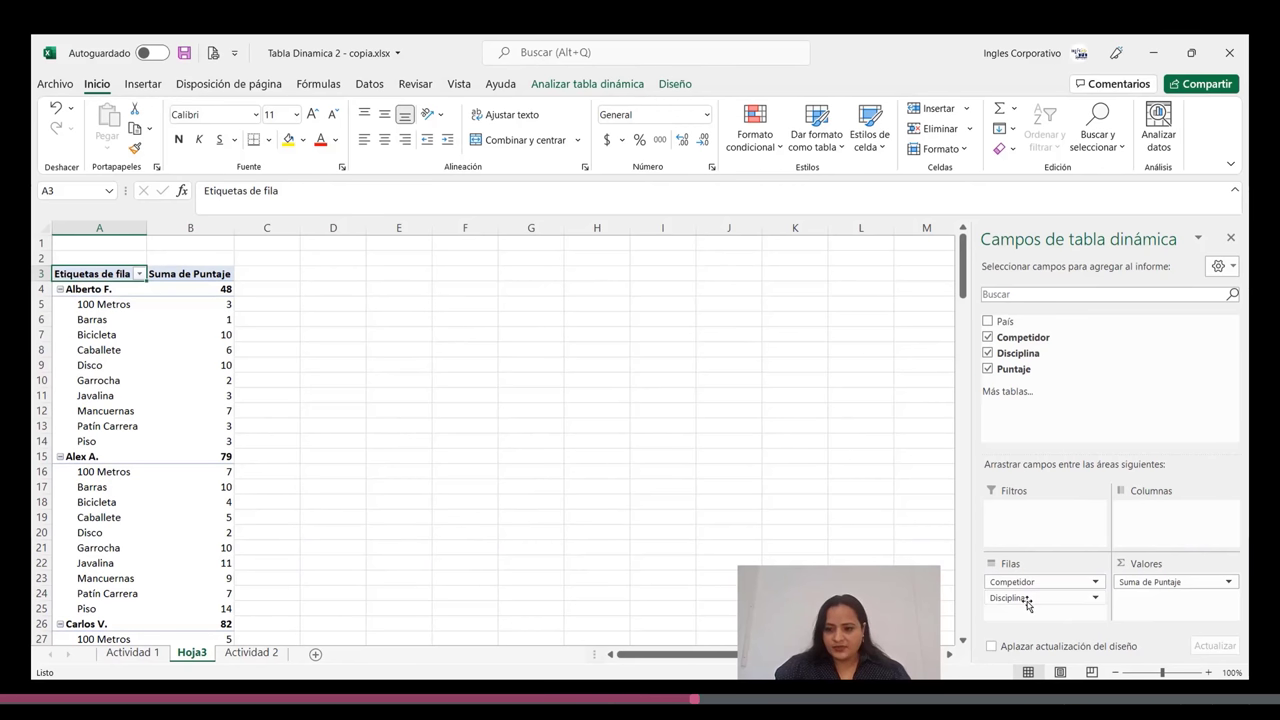
drag(1030, 600, 1160, 538)
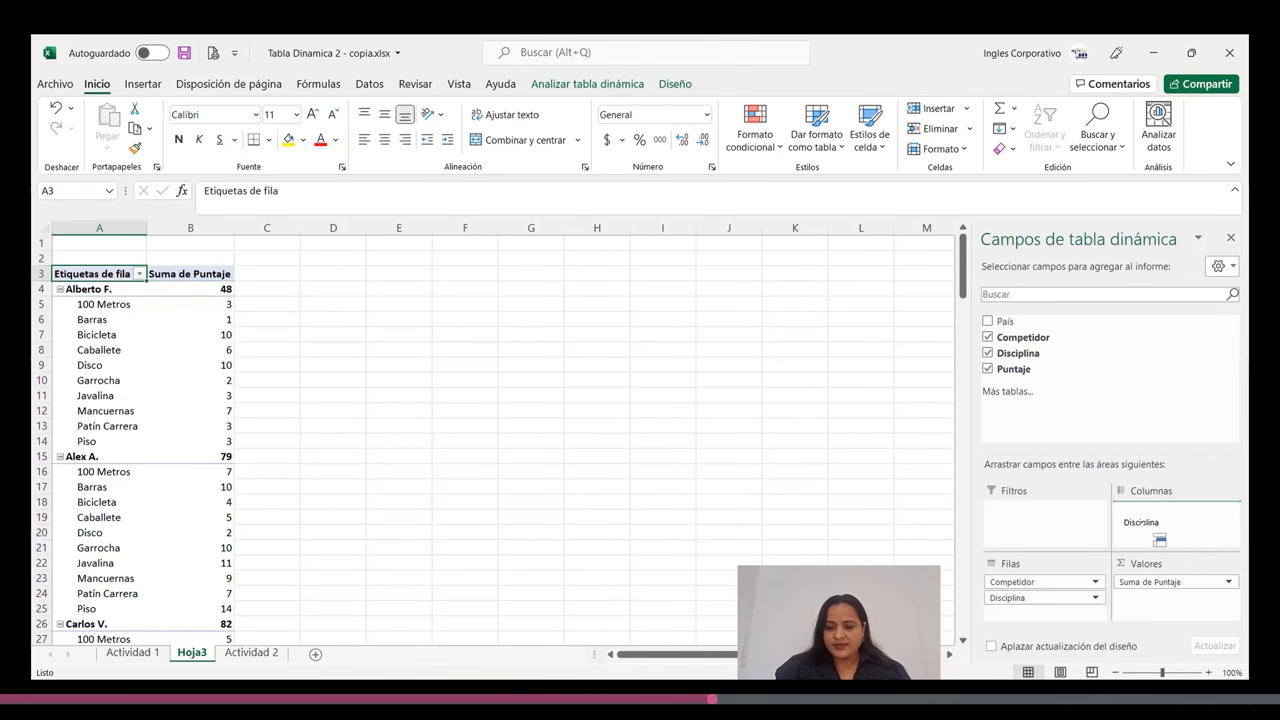
drag(1160, 538, 1168, 525)
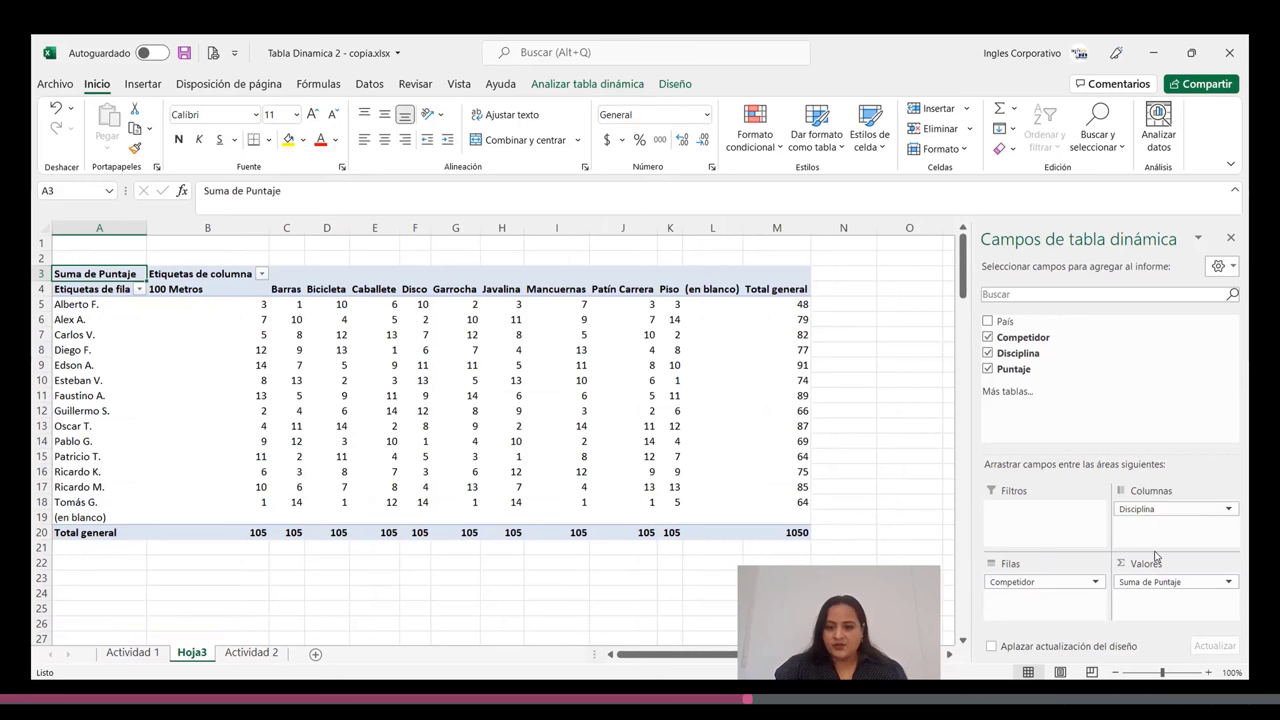
Add the País field to the pivot table and move it from the rows area to the report filters
click(988, 323)
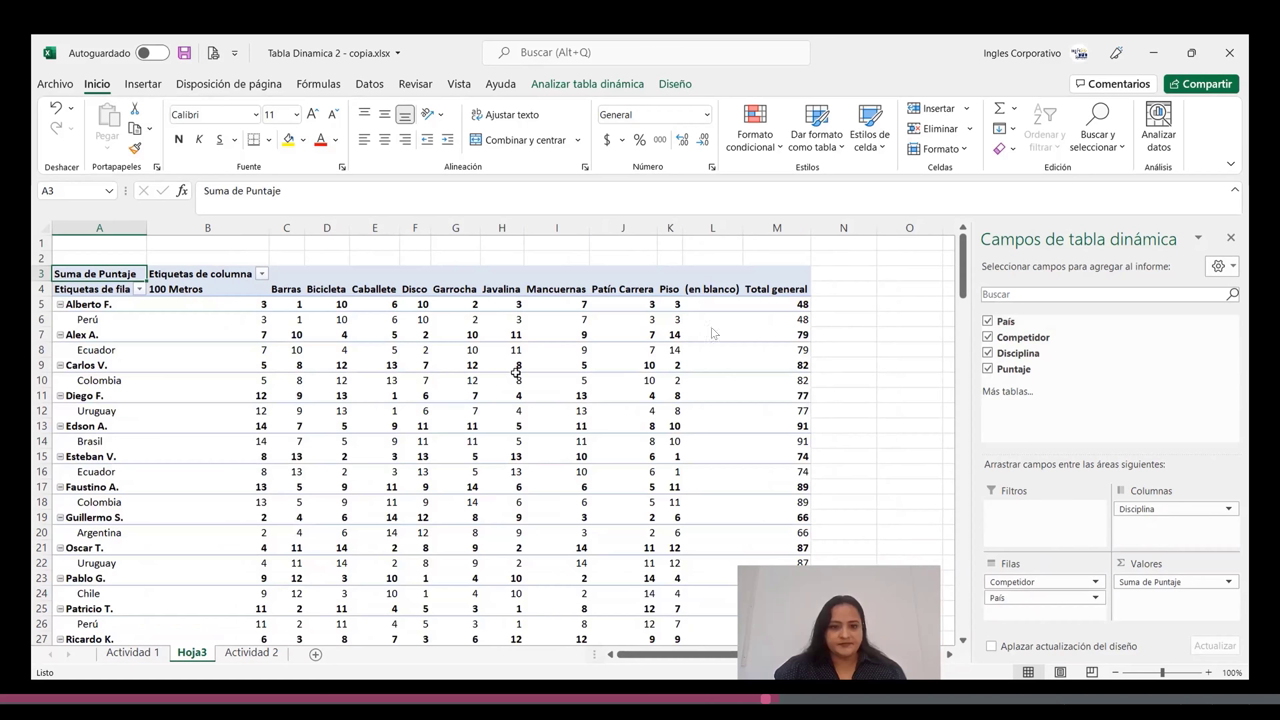
scroll(515, 372, down, 3)
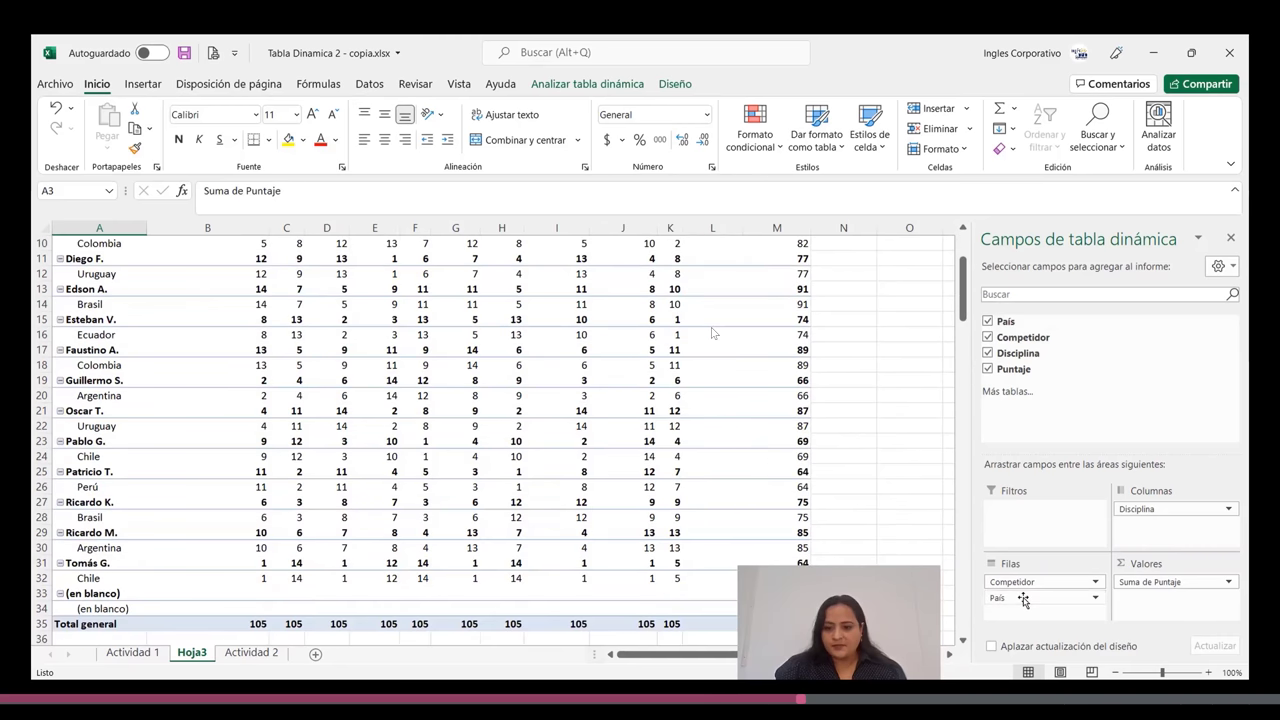
drag(1023, 598, 1040, 509)
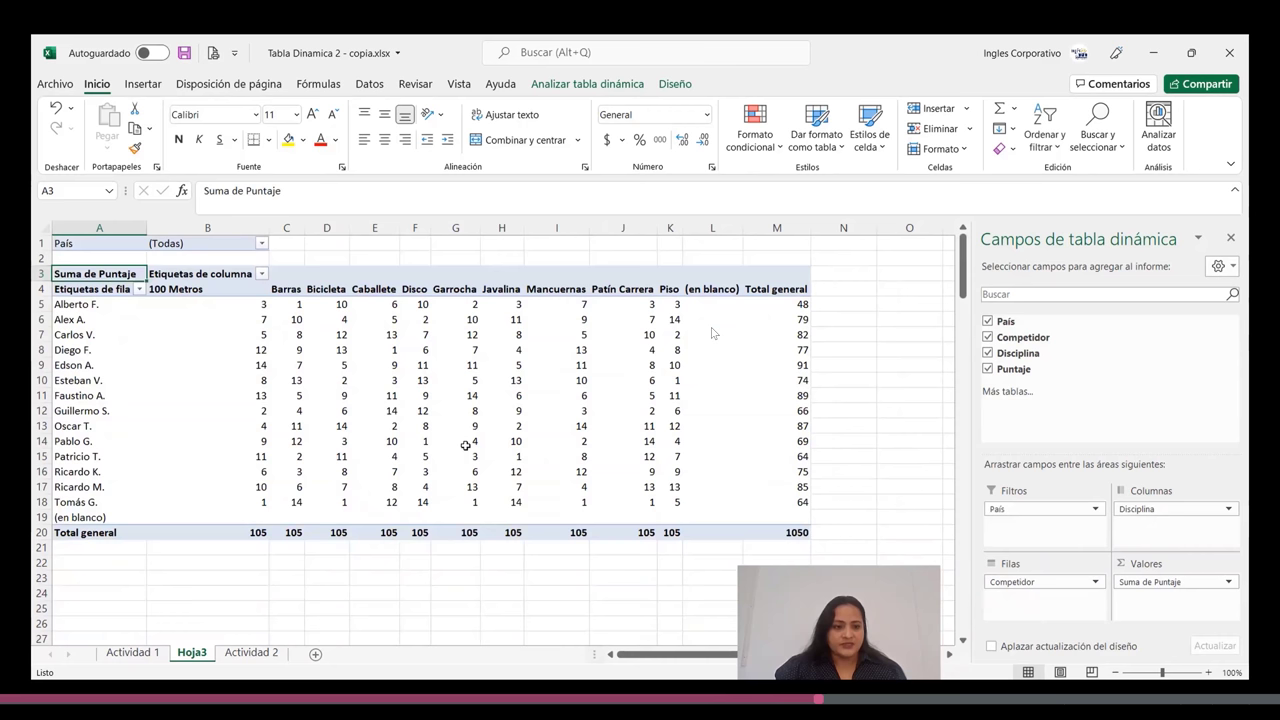
Move País from the report filters to the columns below Disciplina and look across the resulting pivot table
drag(1040, 509, 1095, 537)
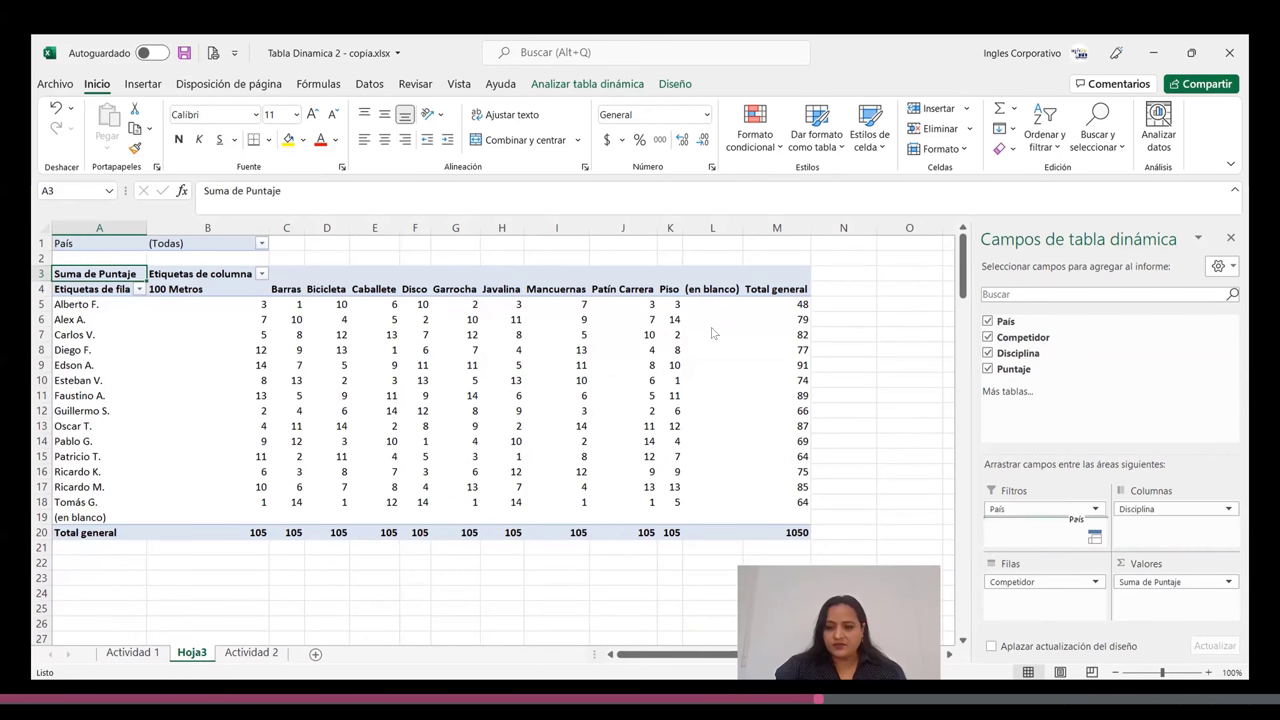
drag(1095, 537, 1170, 524)
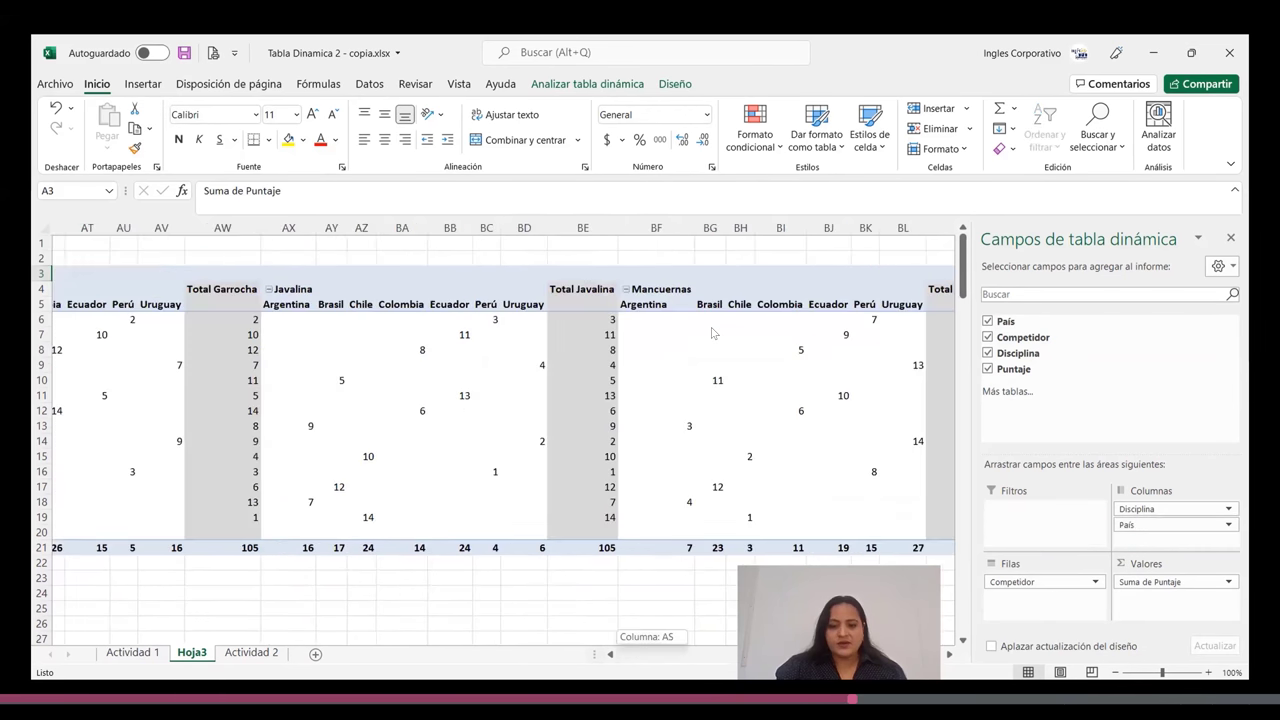
scroll(712, 333, right, 4)
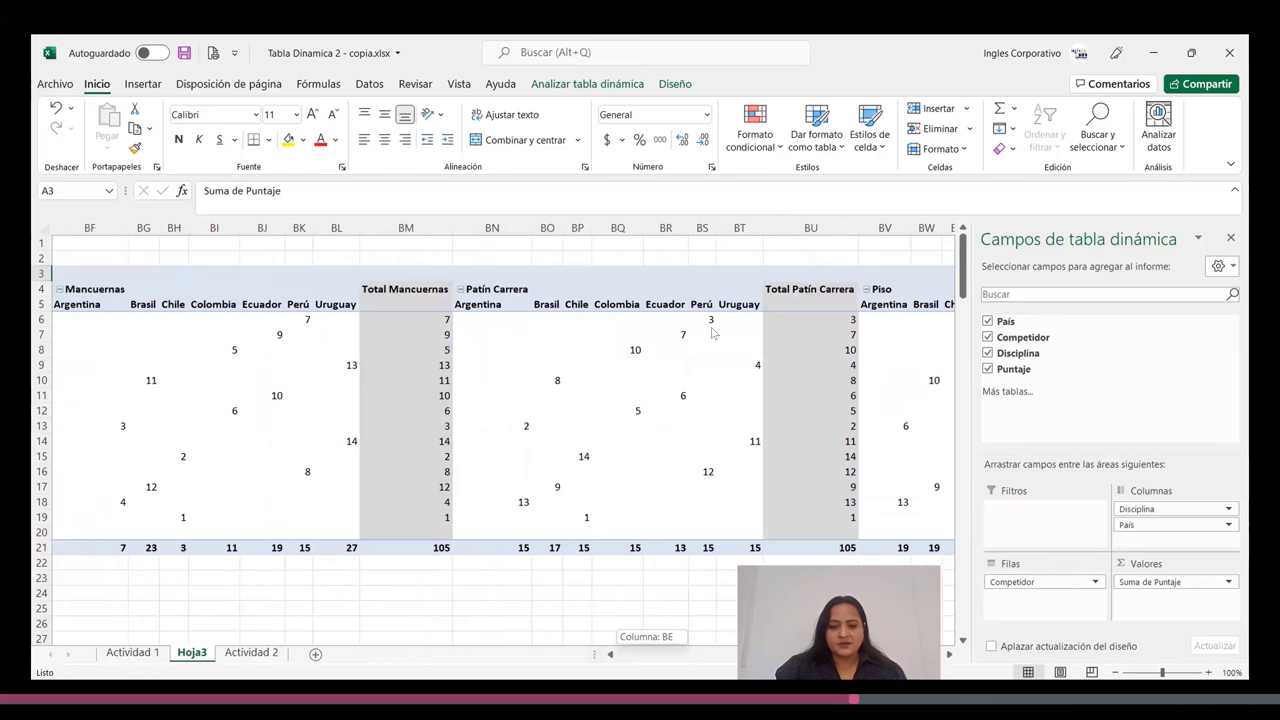
scroll(712, 333, left, 10)
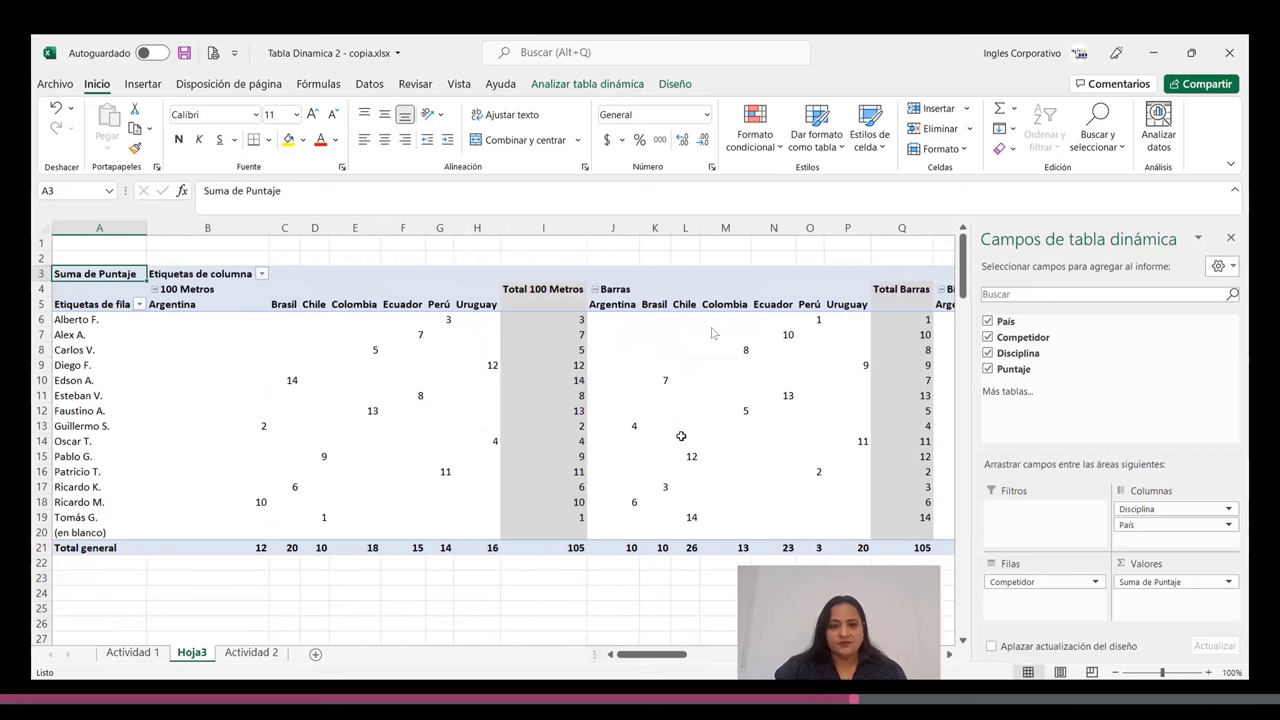
mouse_move(681, 436)
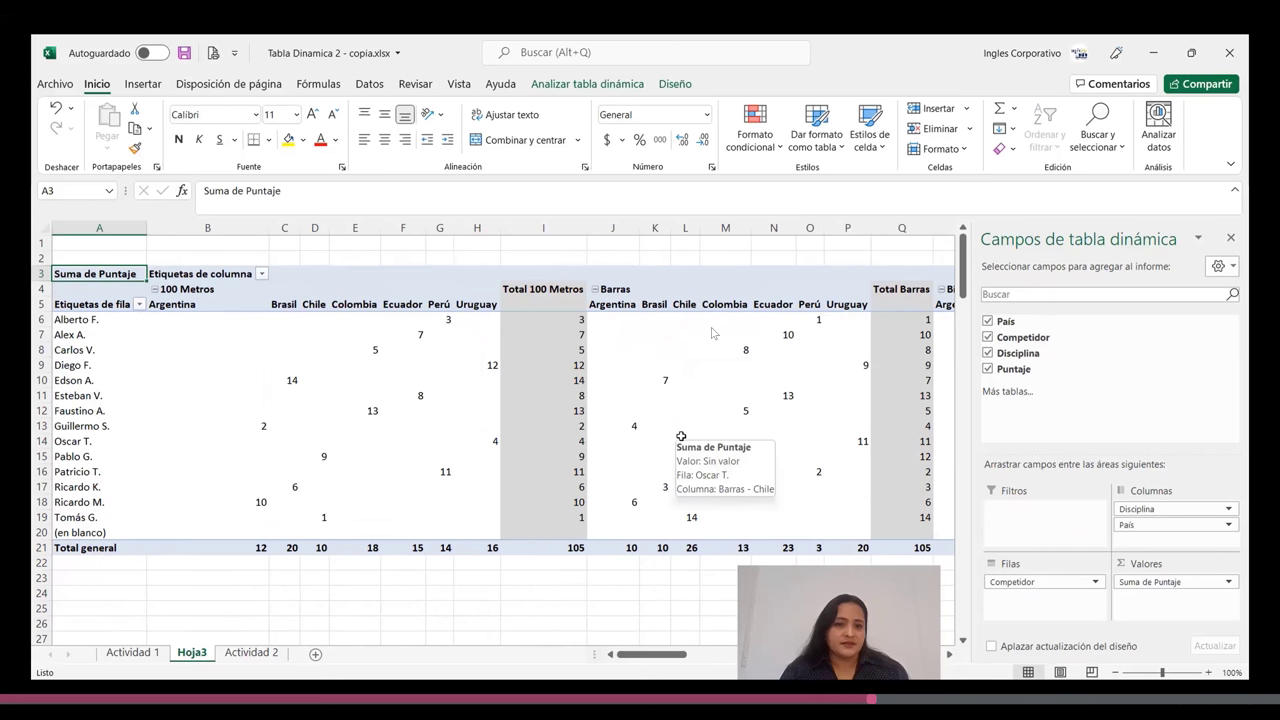
Move Disciplina from the columns to the rows below Competidor, leaving País as the only column field
drag(1175, 509, 1029, 615)
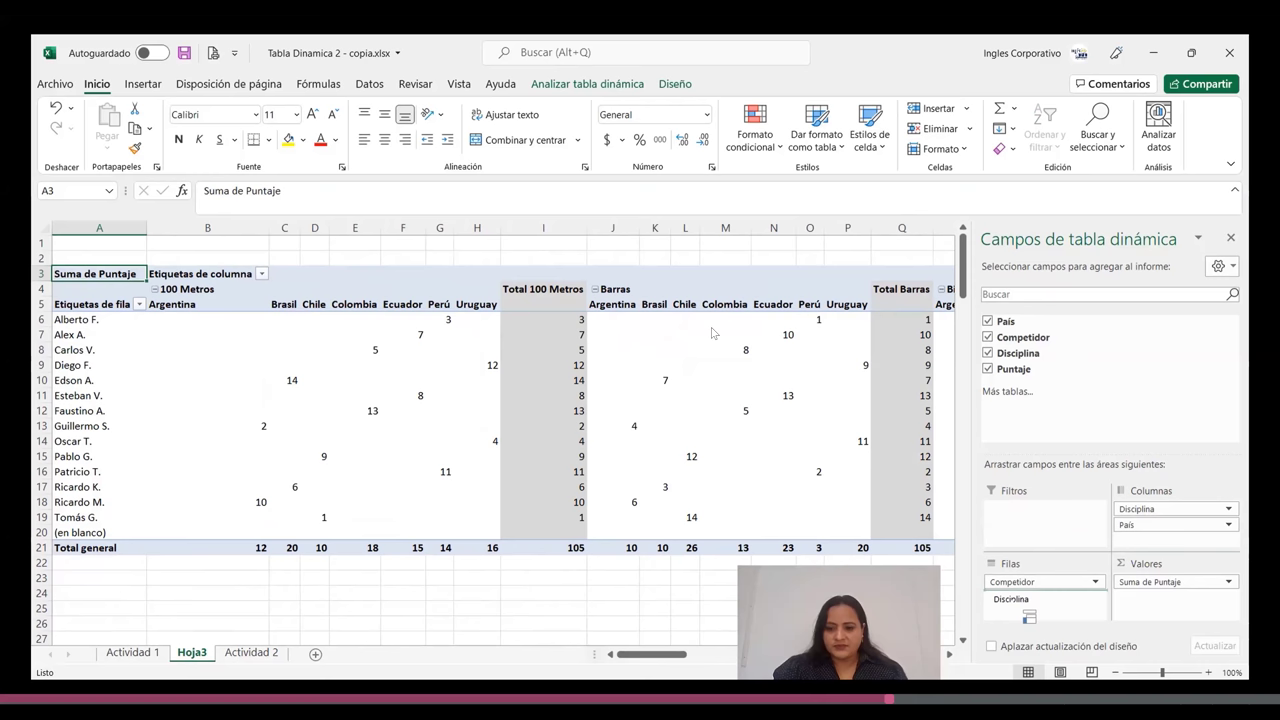
drag(1029, 615, 1030, 605)
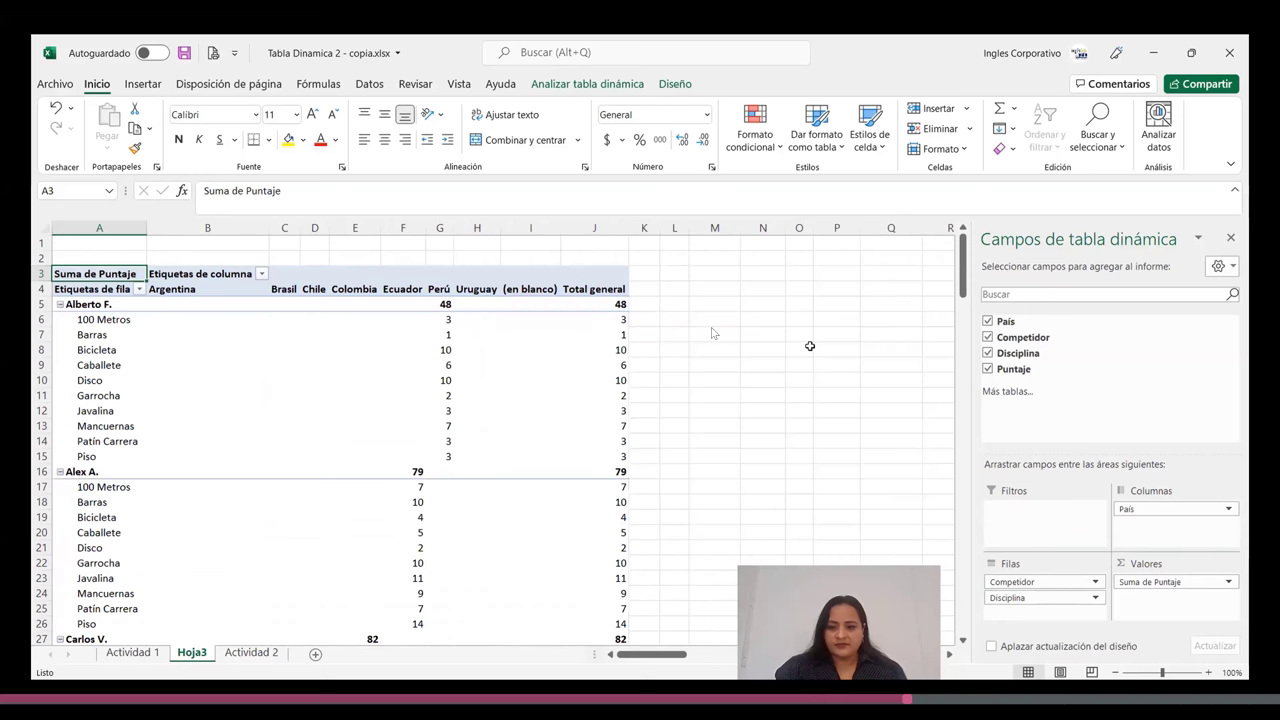
scroll(586, 431, down, 4)
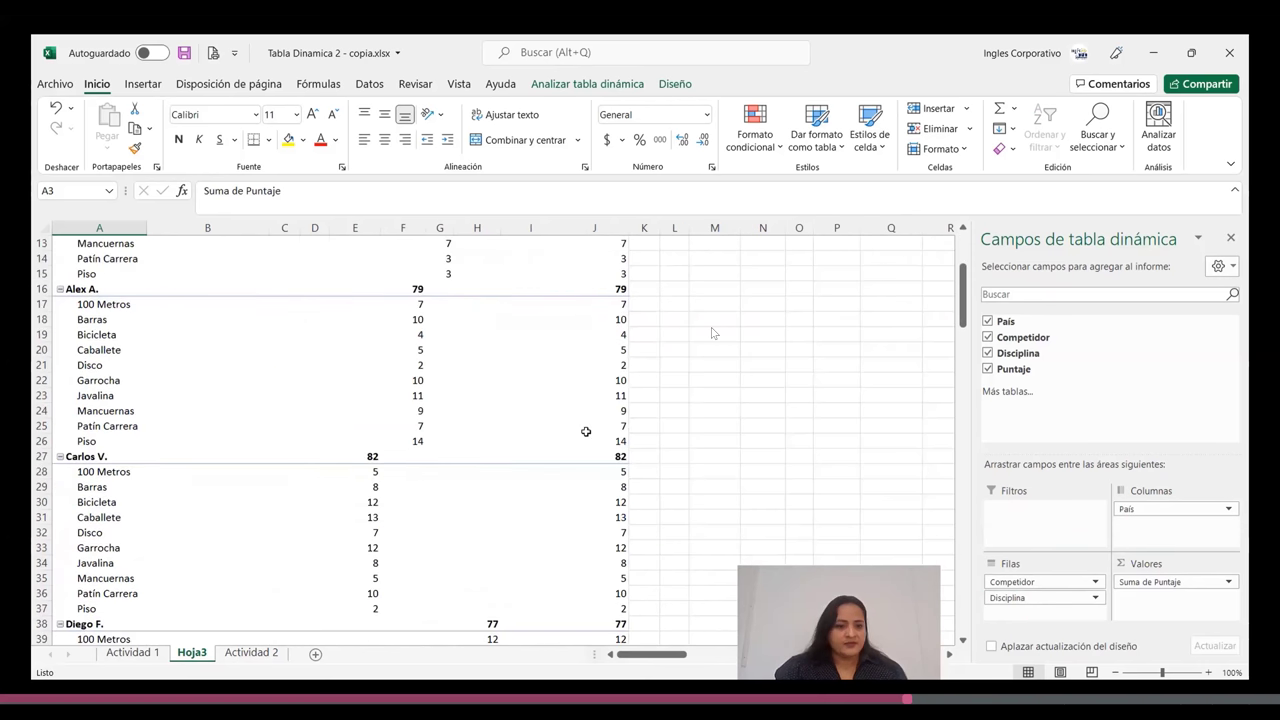
scroll(586, 431, down, 2)
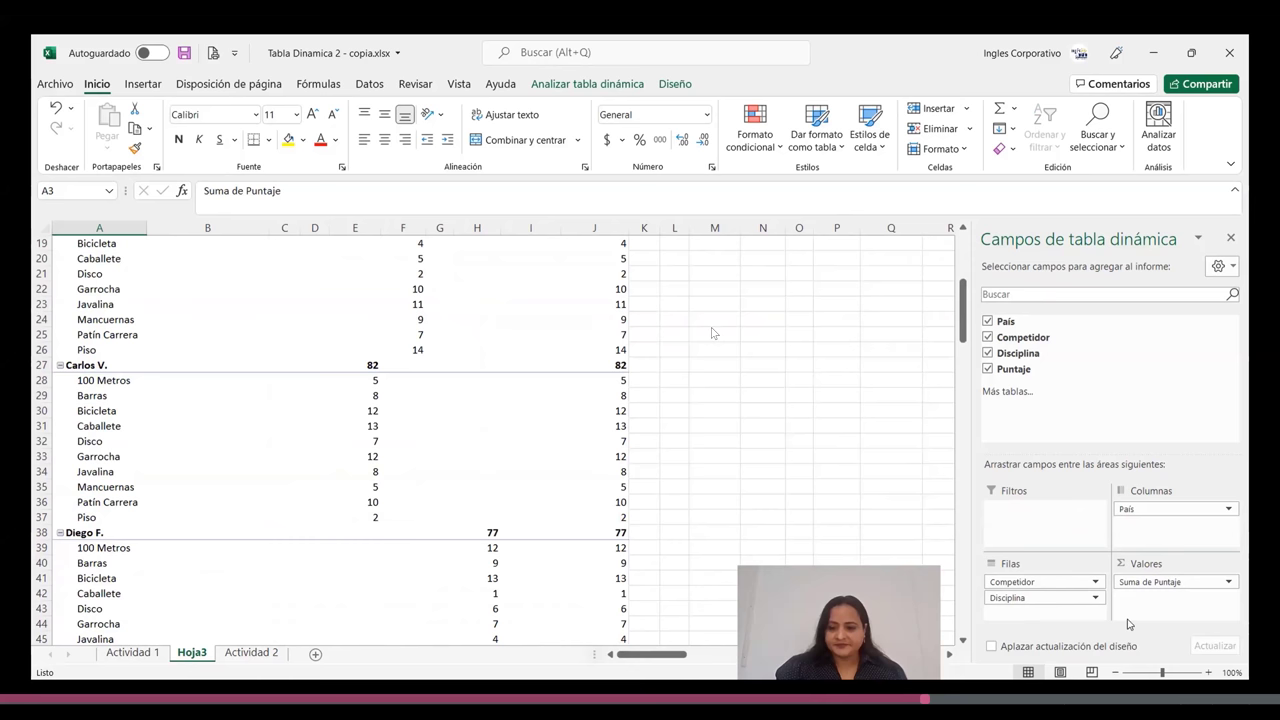
Return Disciplina to the columns, place País in the rows below Competidor, and look through the pivot table
drag(1043, 597, 1180, 530)
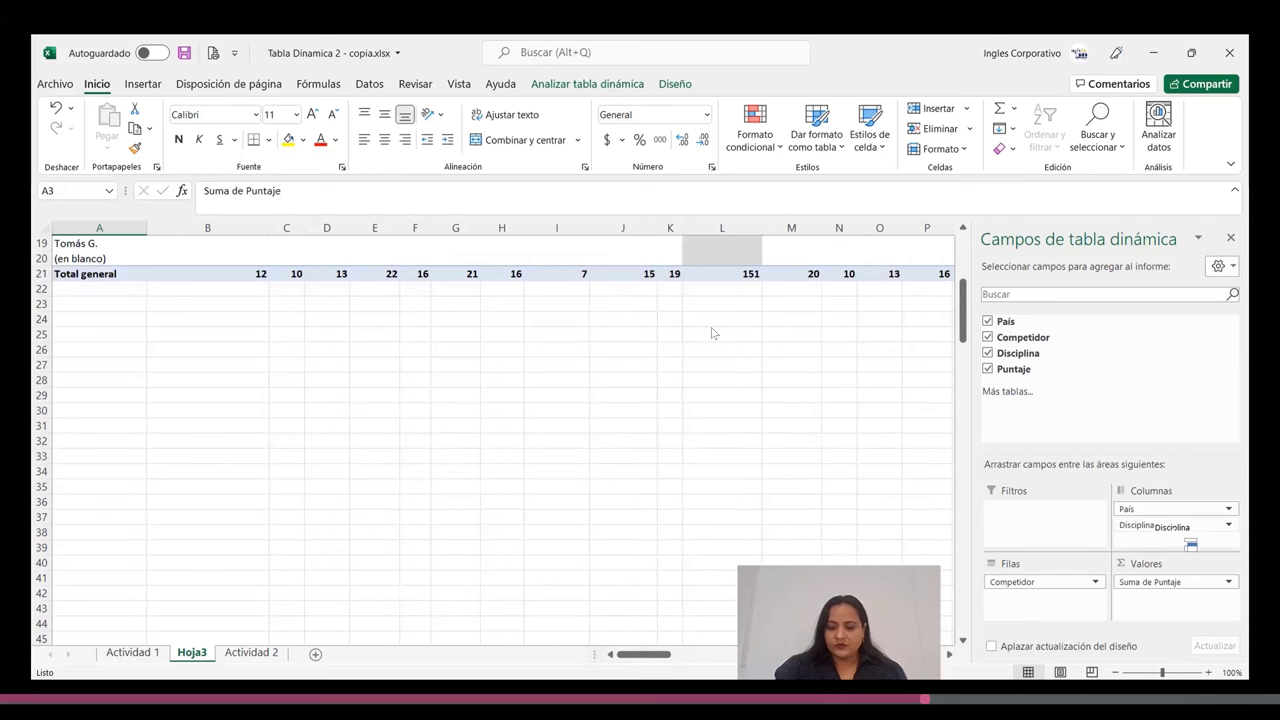
drag(1191, 545, 1029, 627)
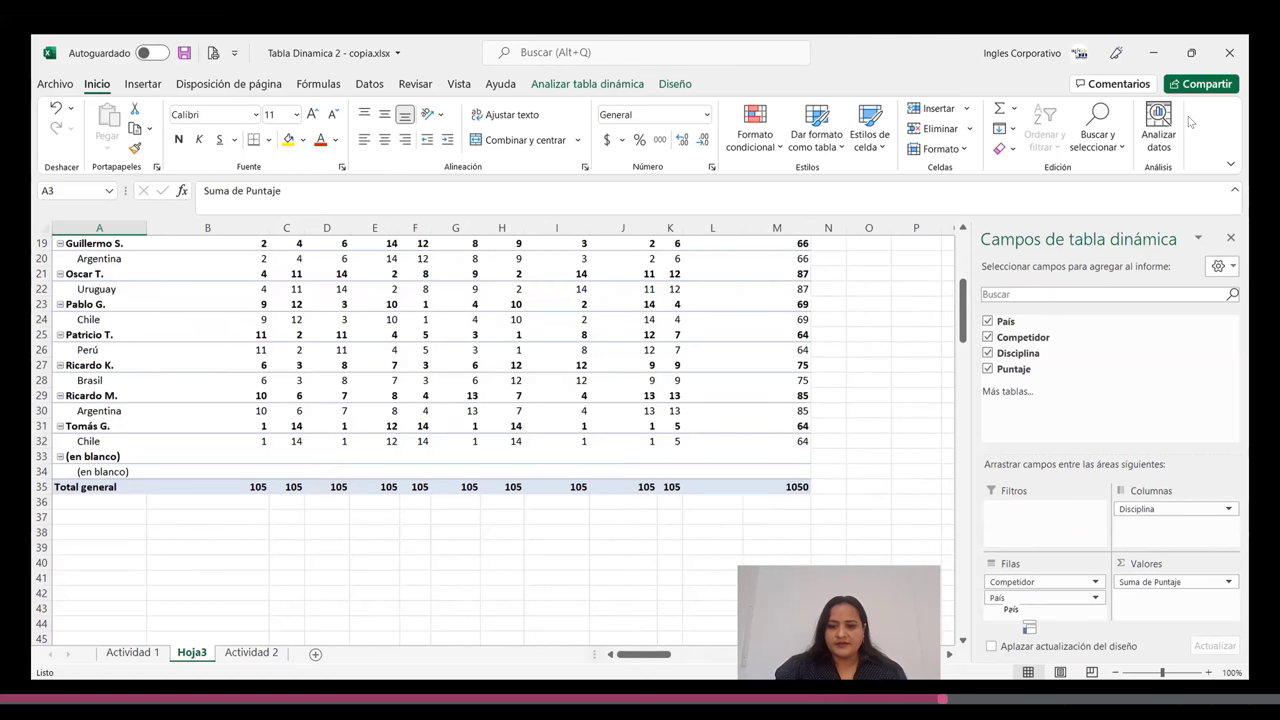
scroll(874, 527, up, 2)
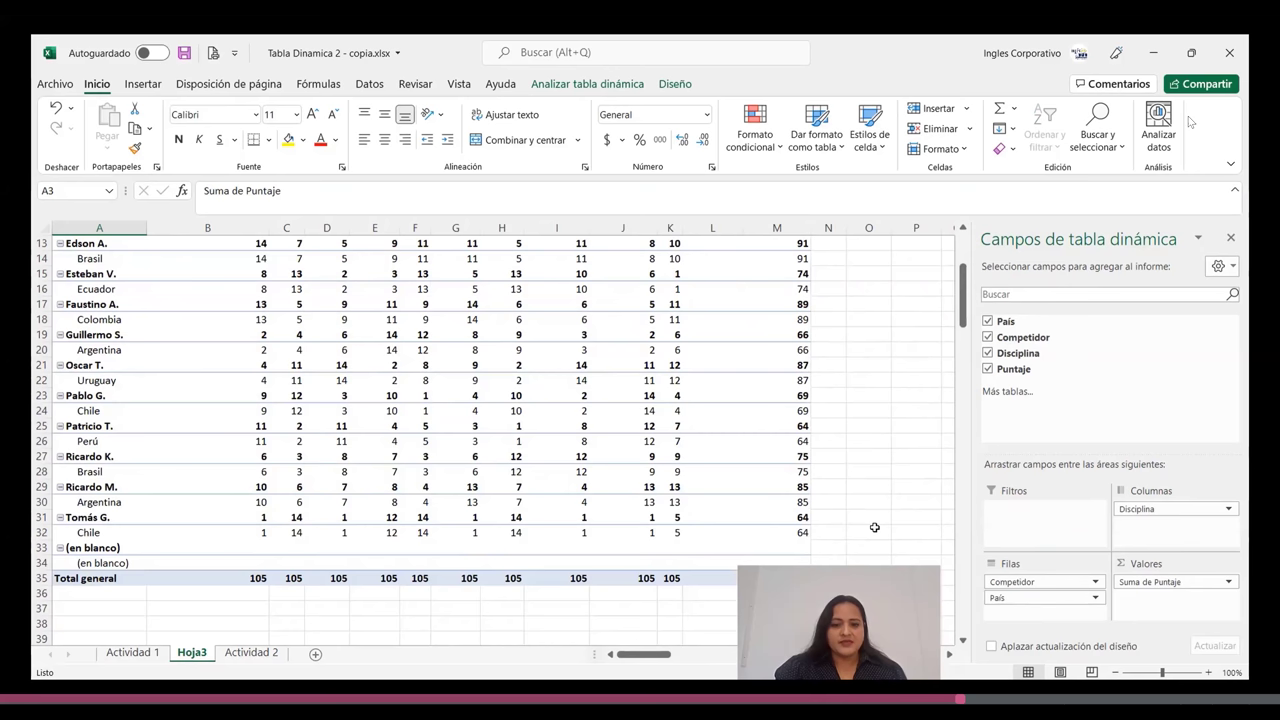
scroll(874, 527, up, 4)
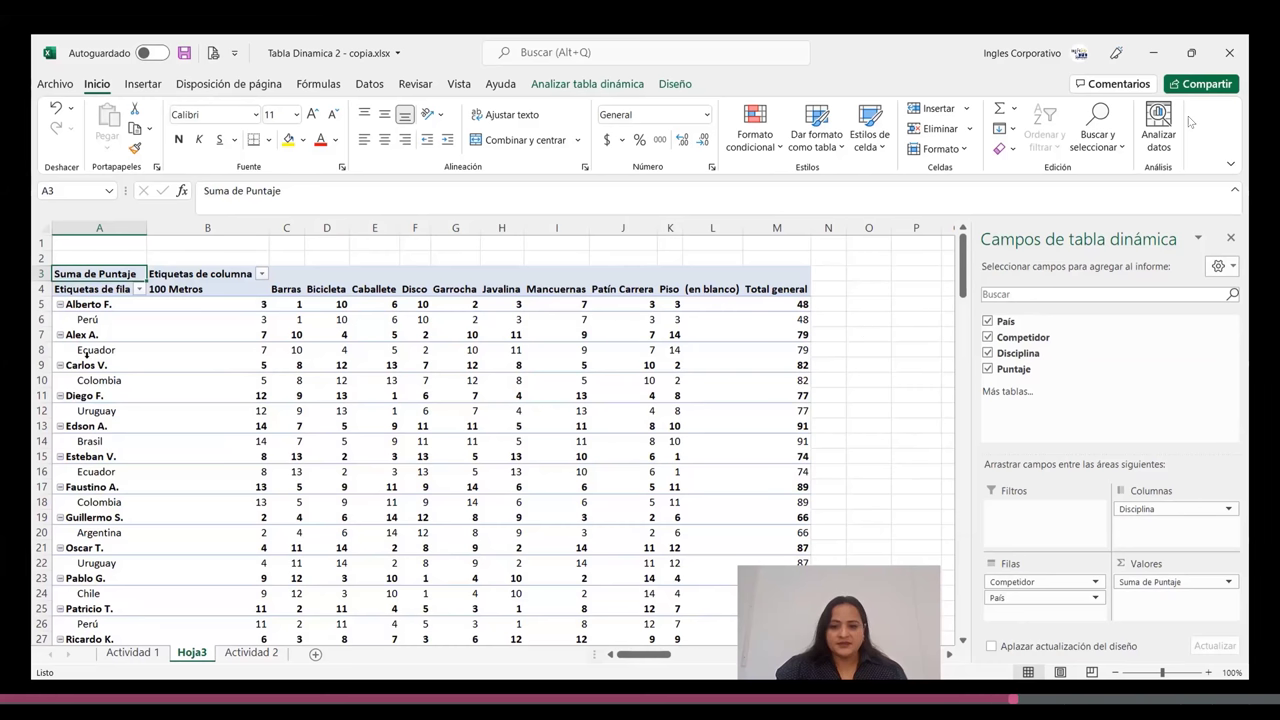
scroll(86, 352, down, 2)
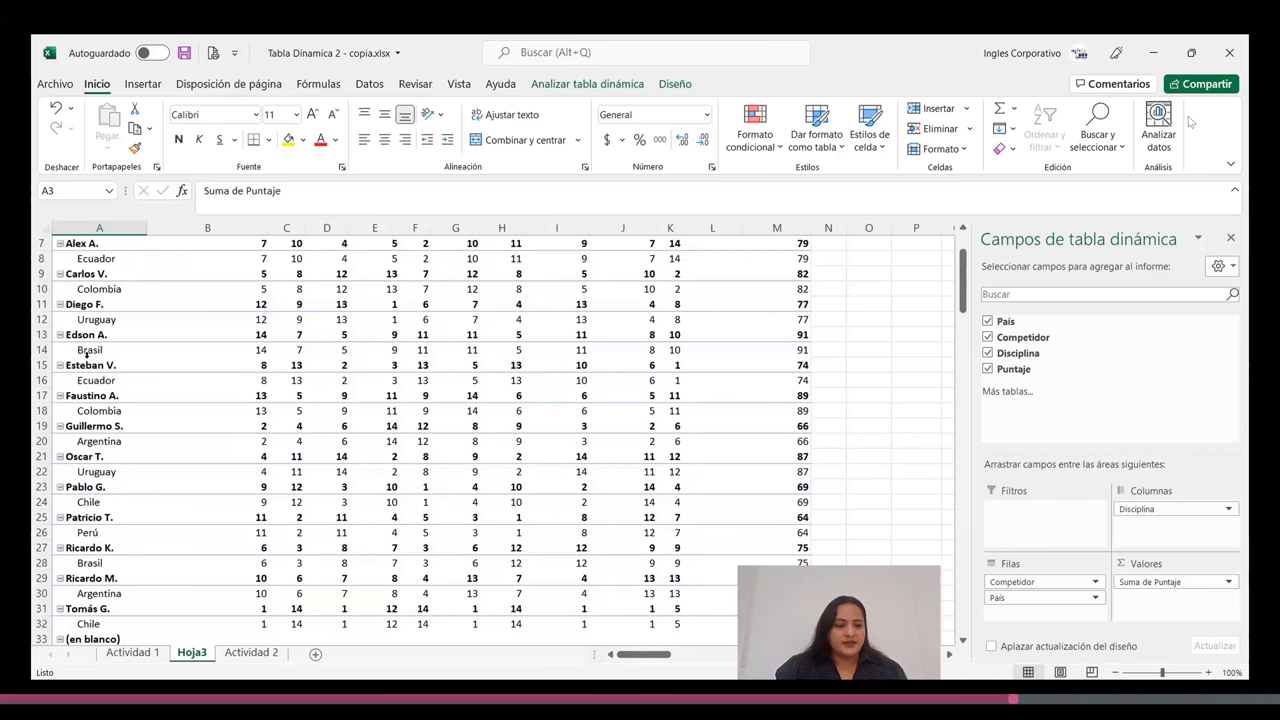
scroll(315, 457, up, 2)
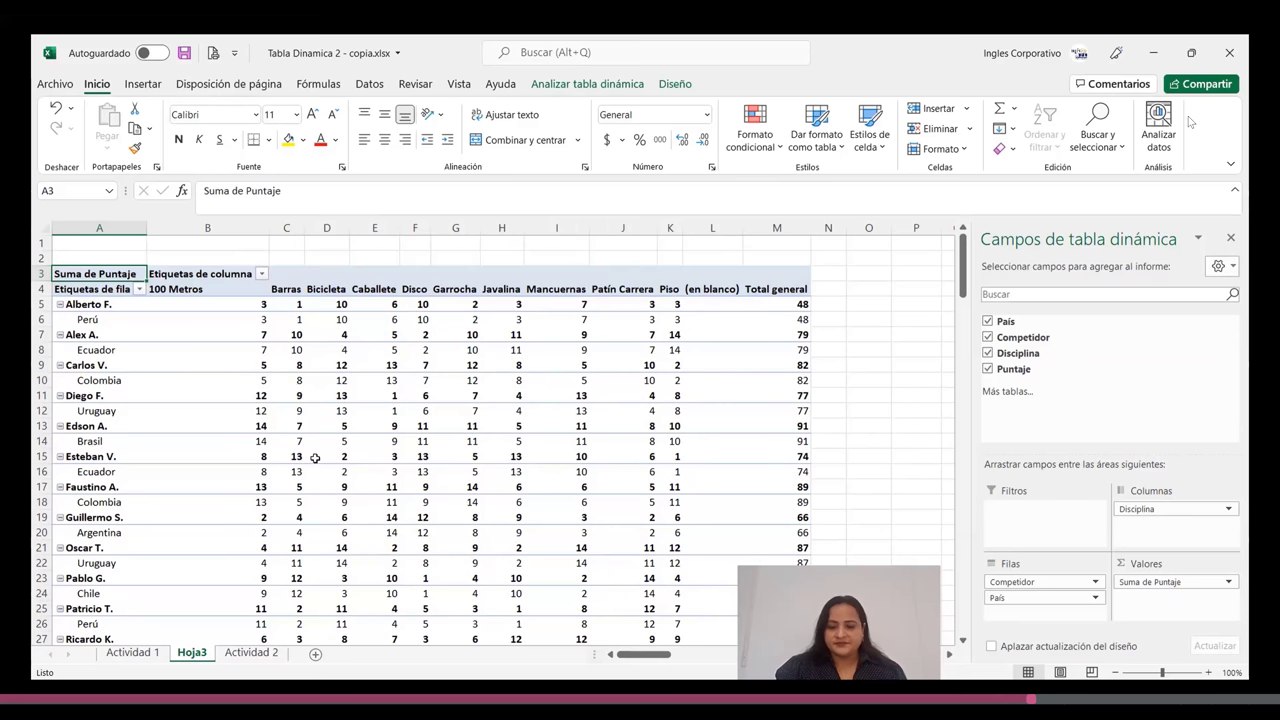
Try the fields-only and the 2-by-2 areas-only layouts of the pivot field list, and restore the stacked fields and areas layout
click(686, 227)
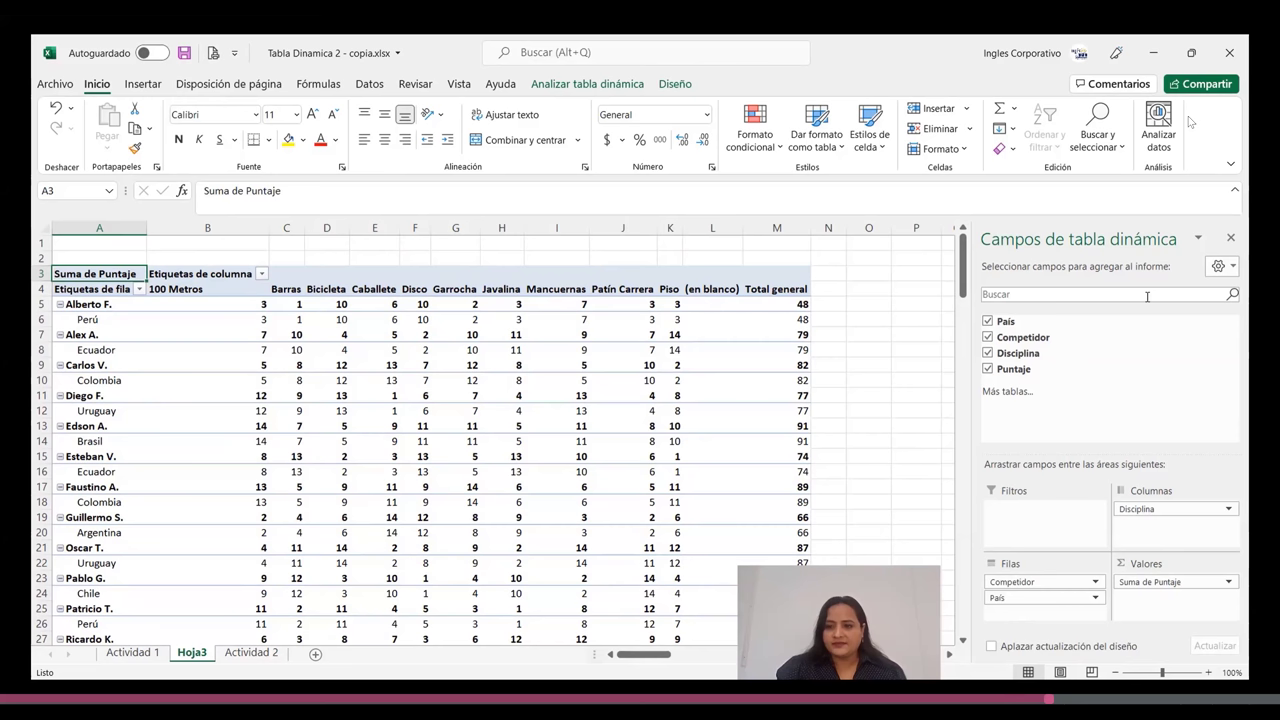
click(1232, 267)
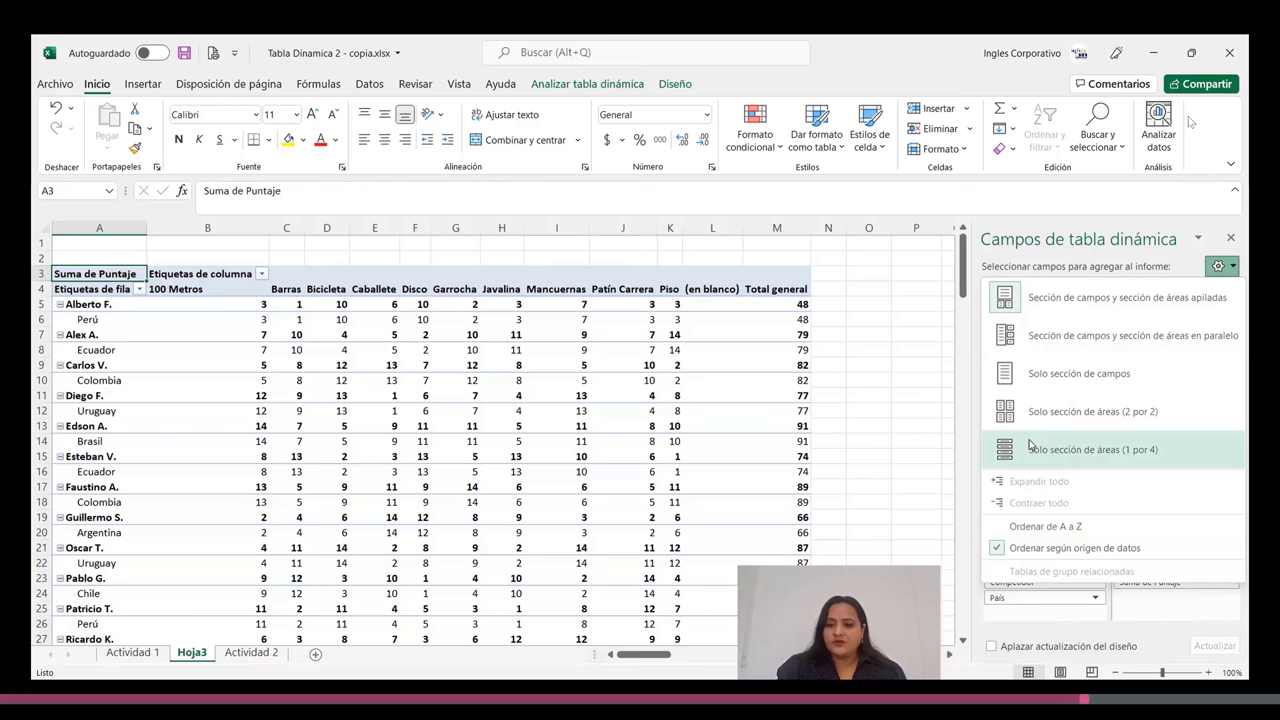
click(1100, 373)
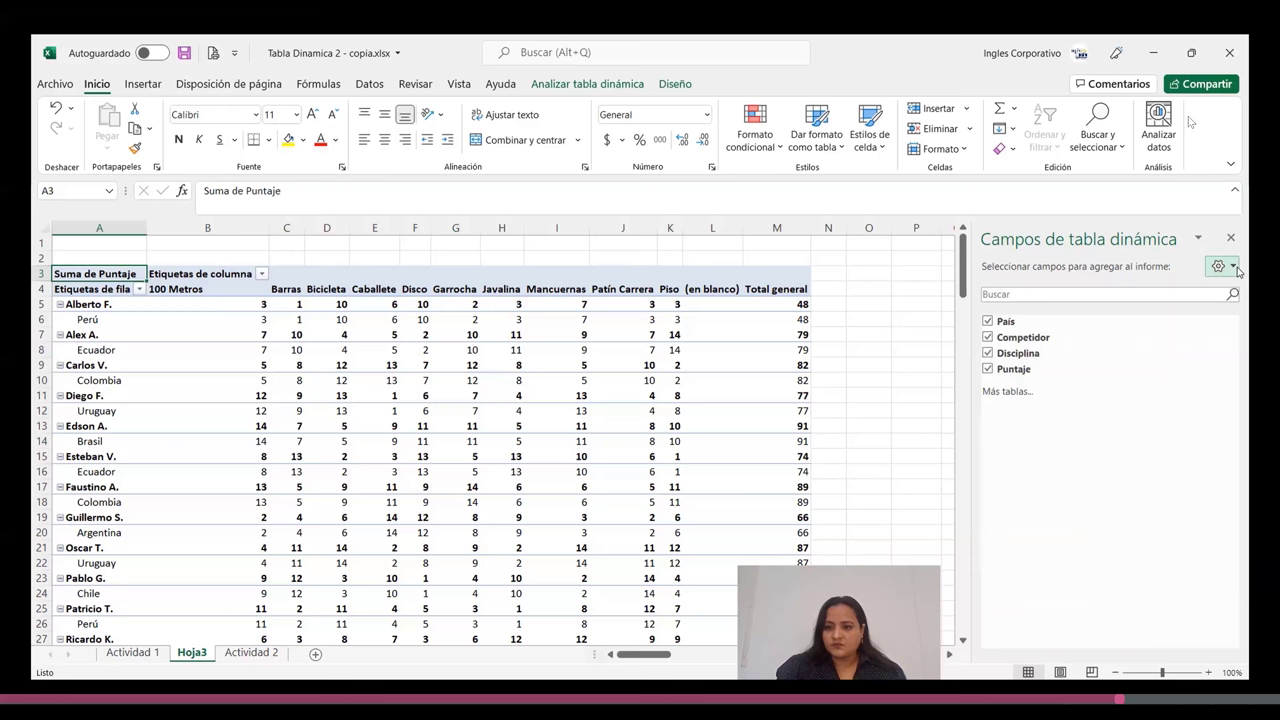
click(1232, 266)
click(1100, 395)
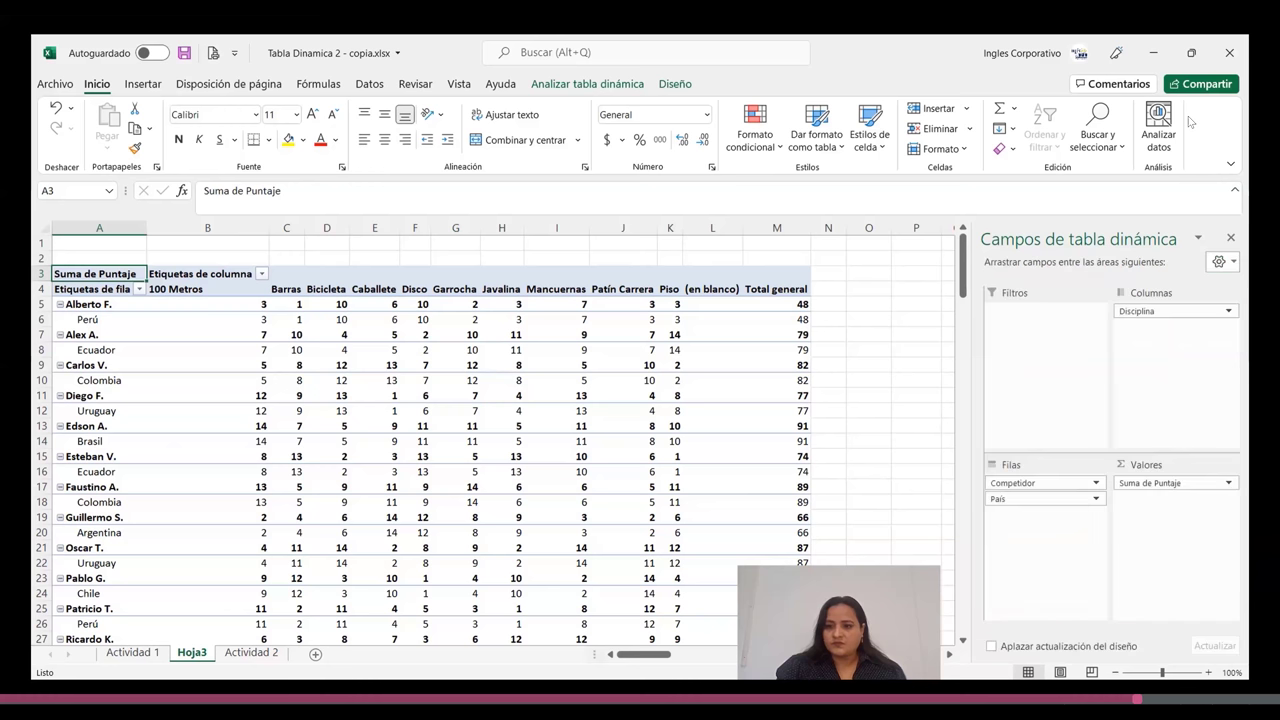
click(1233, 262)
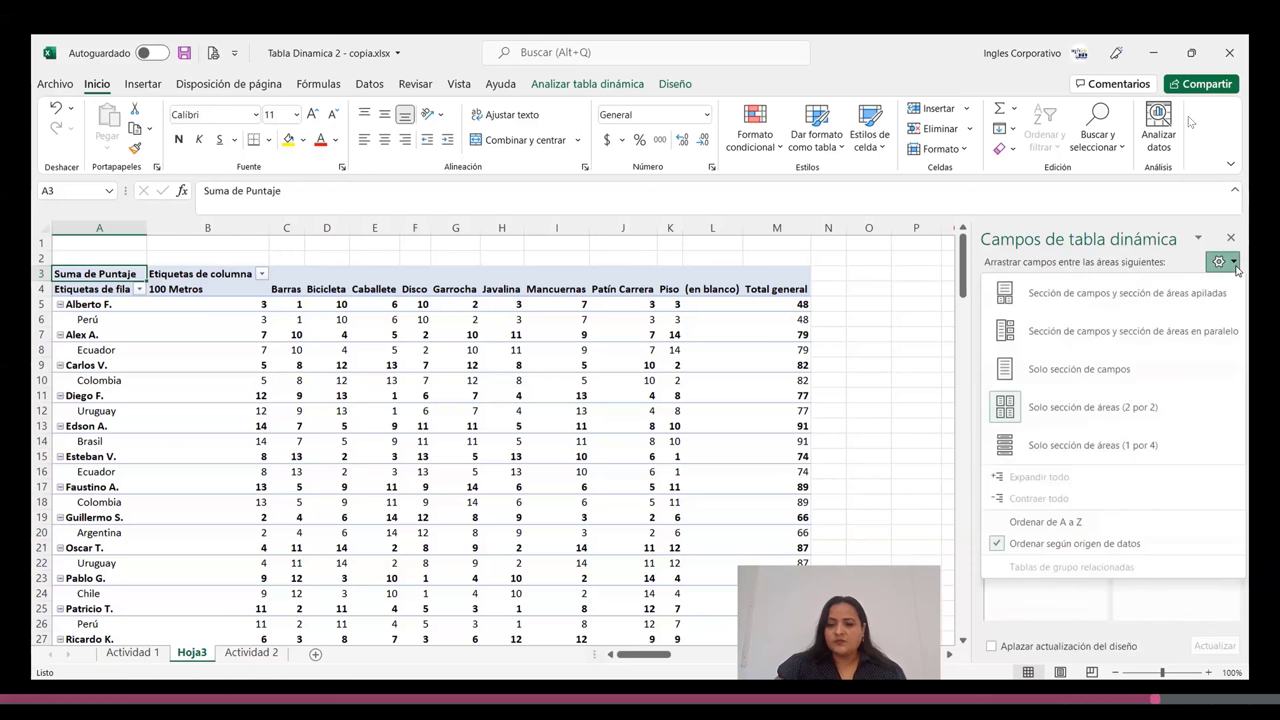
click(1036, 297)
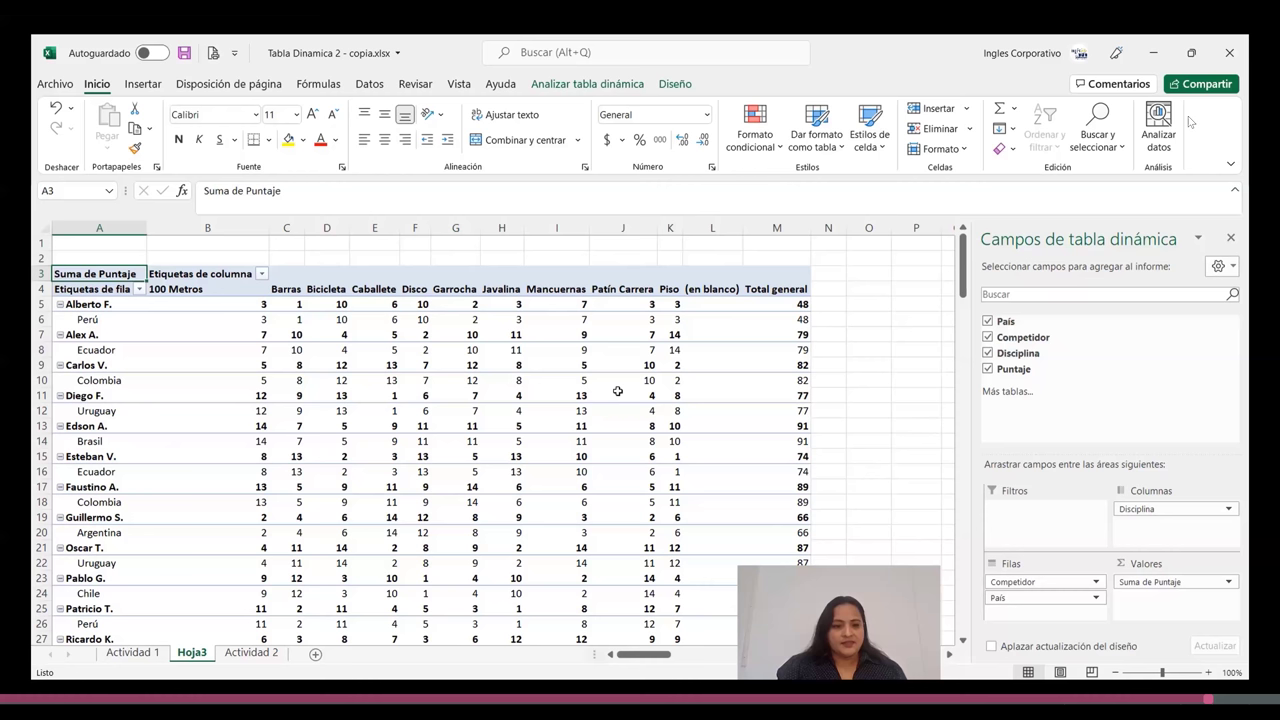
Remove the Disciplina field from the pivot table and view the table from its first row
click(988, 353)
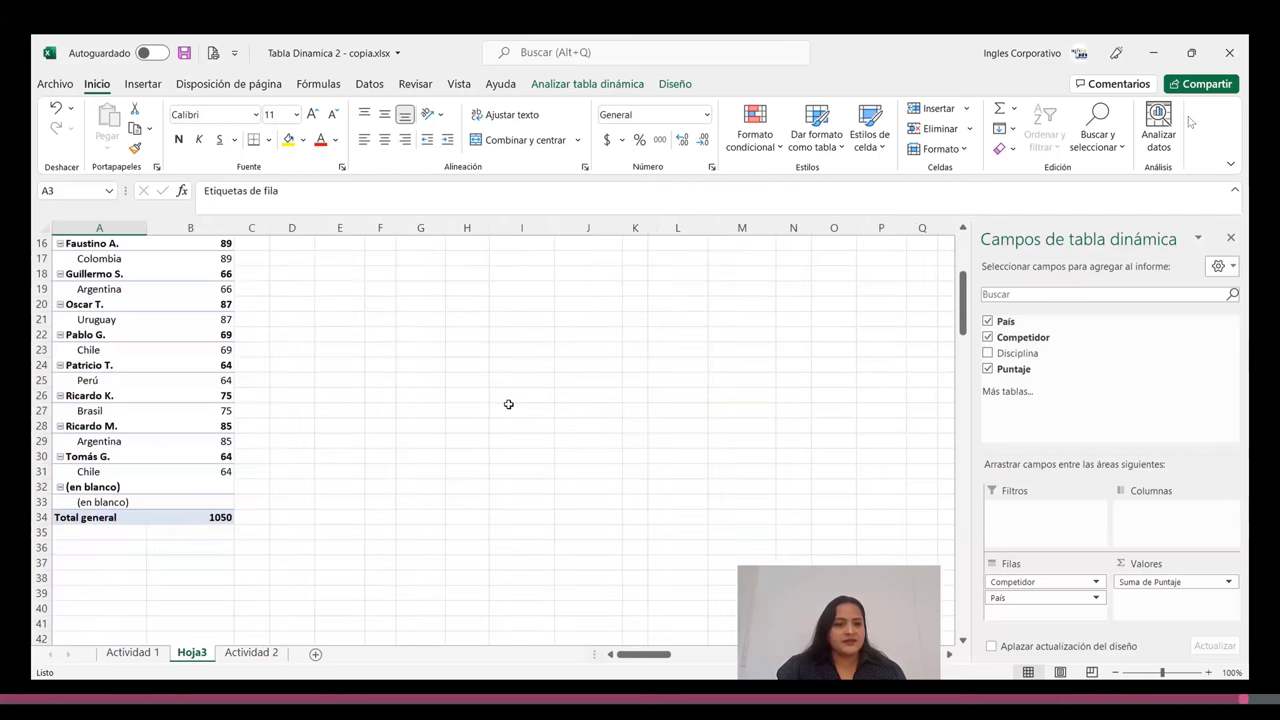
scroll(508, 404, up, 5)
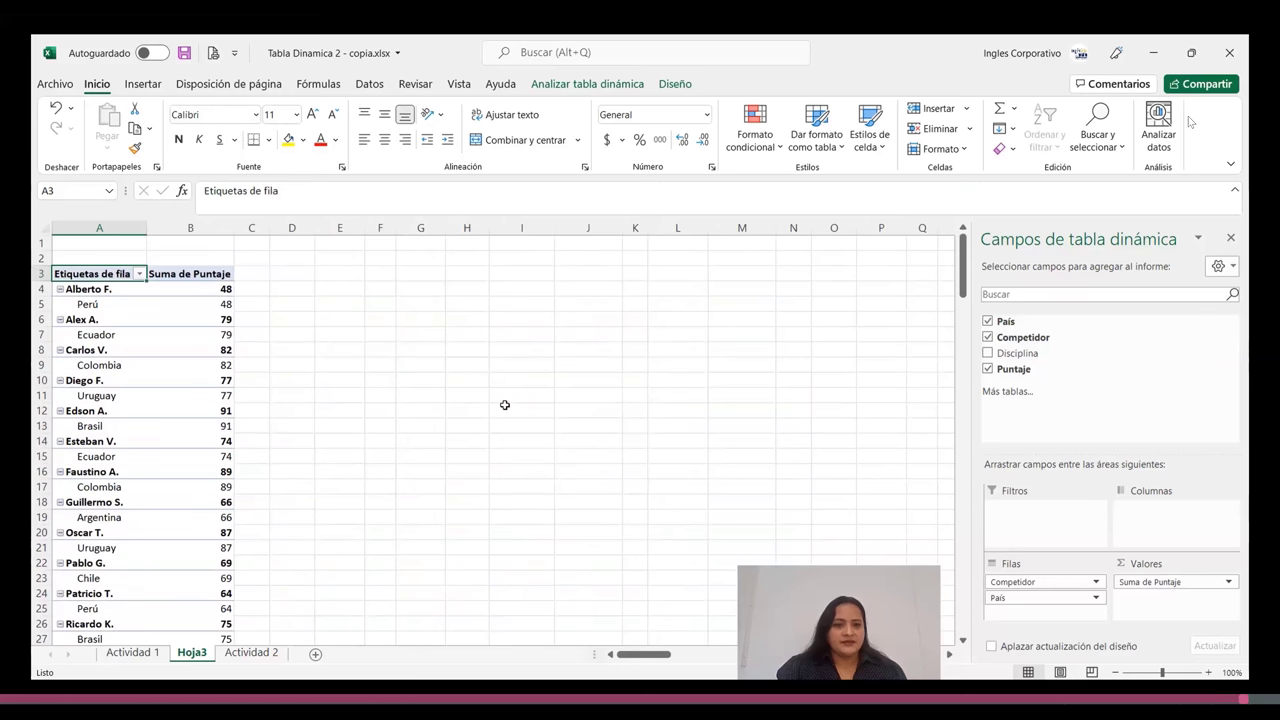
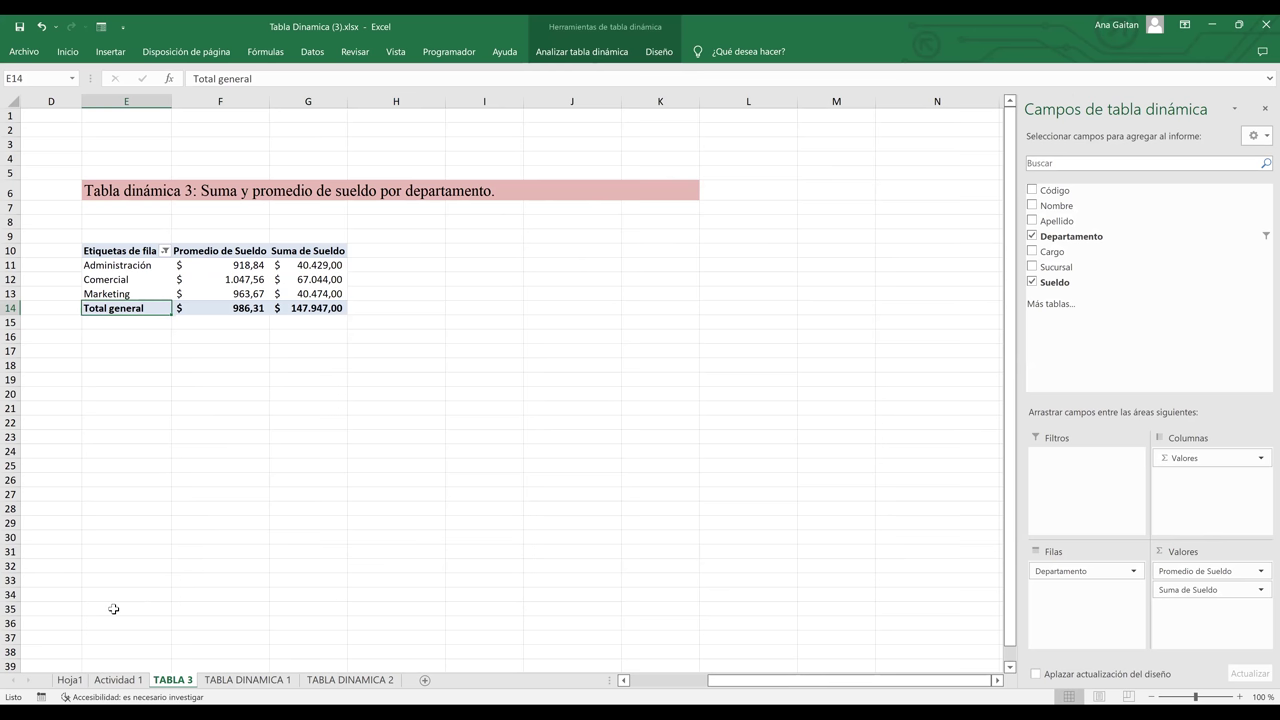
Check which departments are selected in the row label filter of the TABLA 3 pivot table
ctrl+click(118, 679)
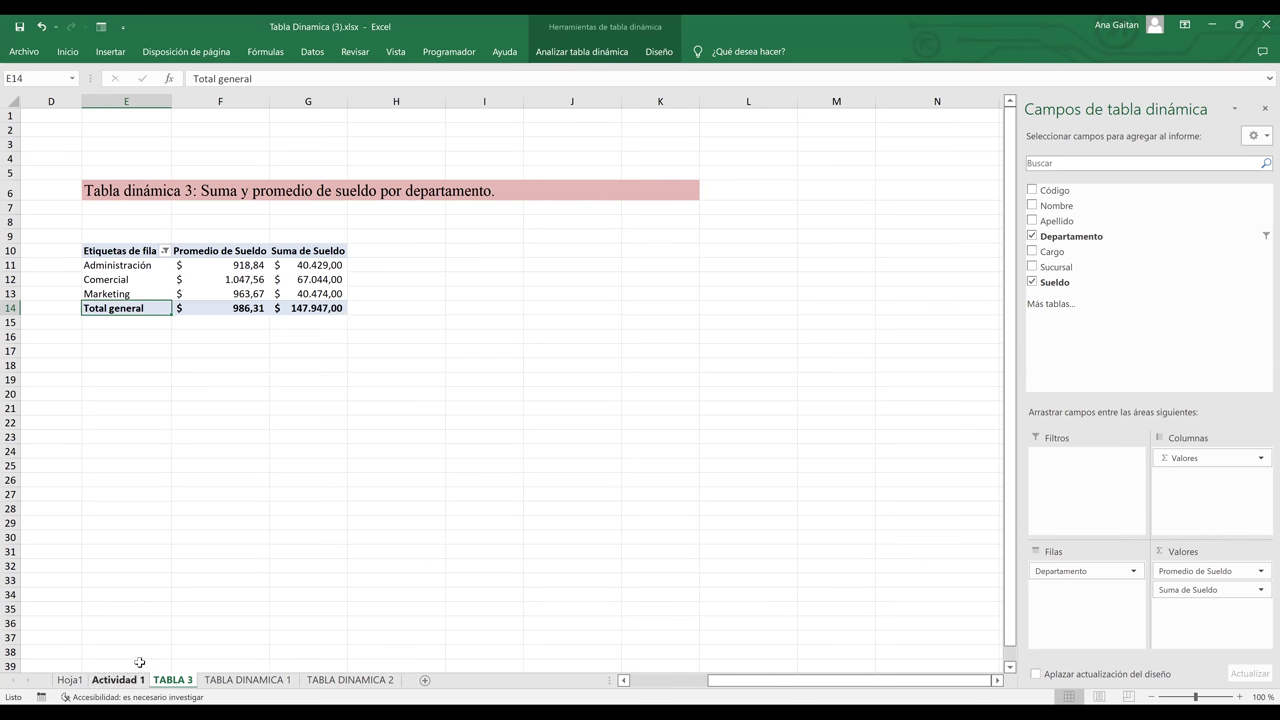
click(149, 279)
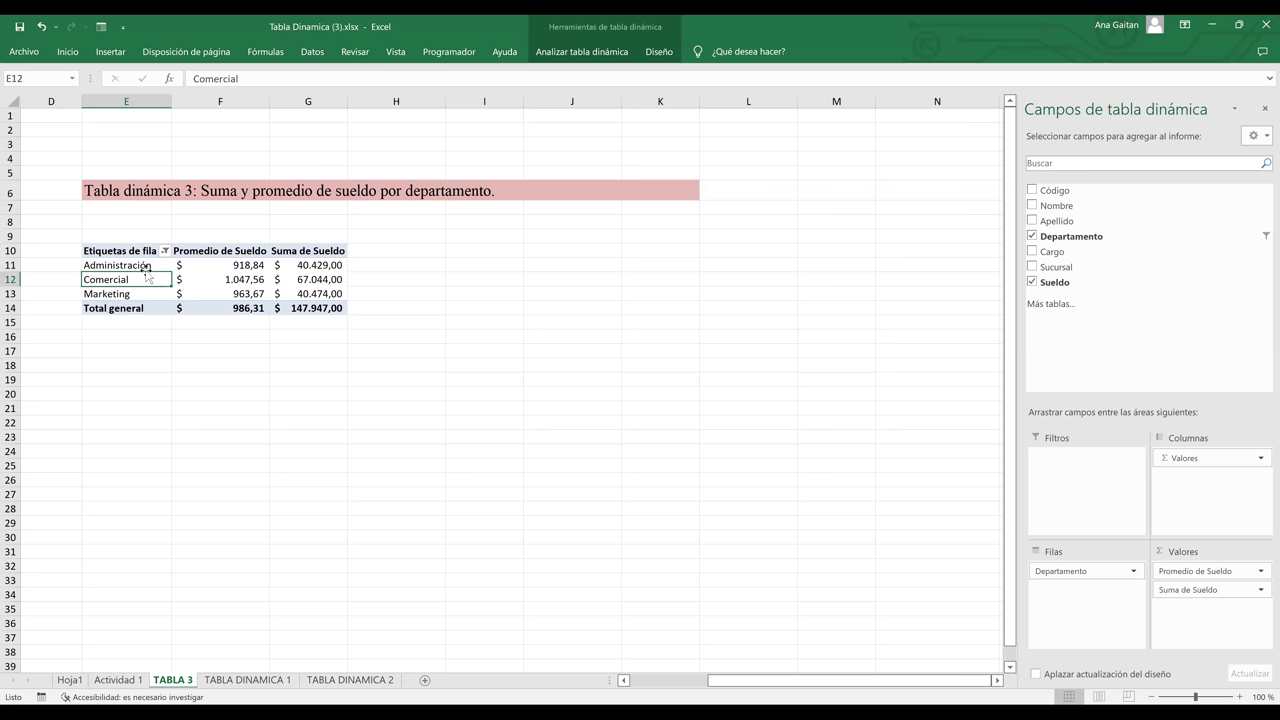
click(166, 264)
click(165, 251)
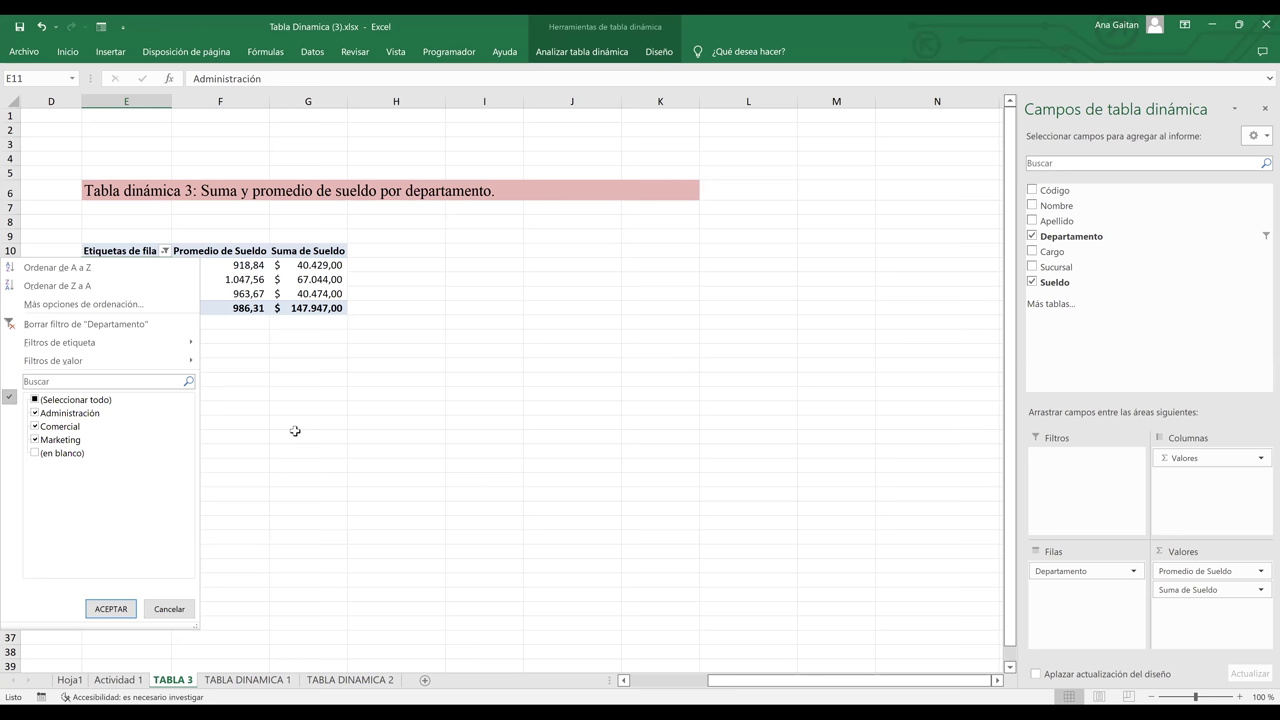
click(115, 686)
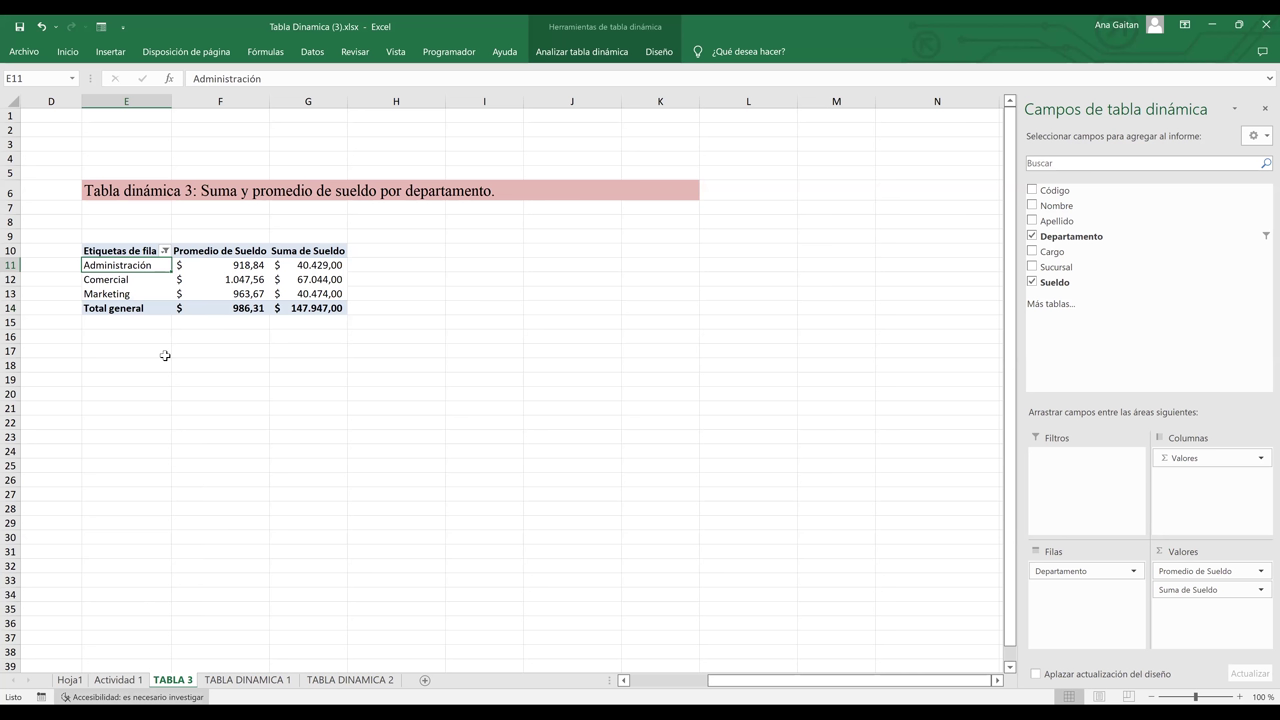
Examine the header row of the Actividad 1 source data and the pivot tables on TABLA 3, TABLA DINAMICA 1 and TABLA DINAMICA 2
key(ctrl+Page_Up)
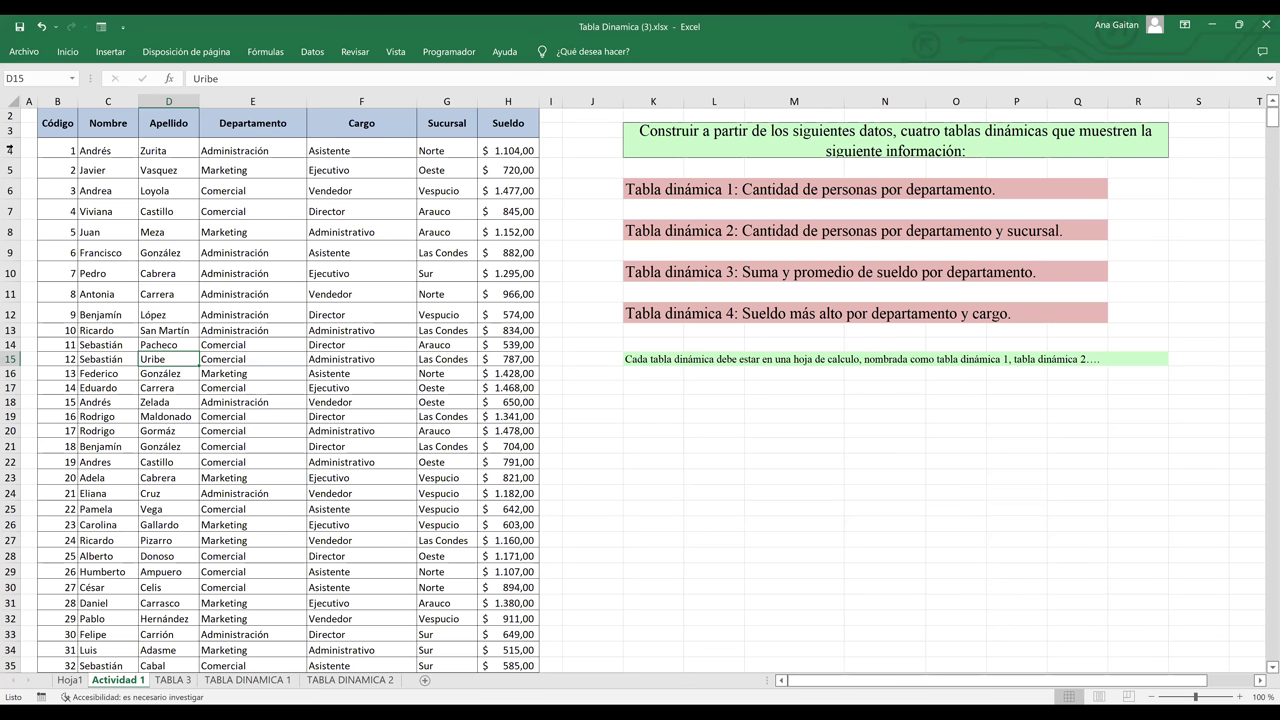
click(10, 138)
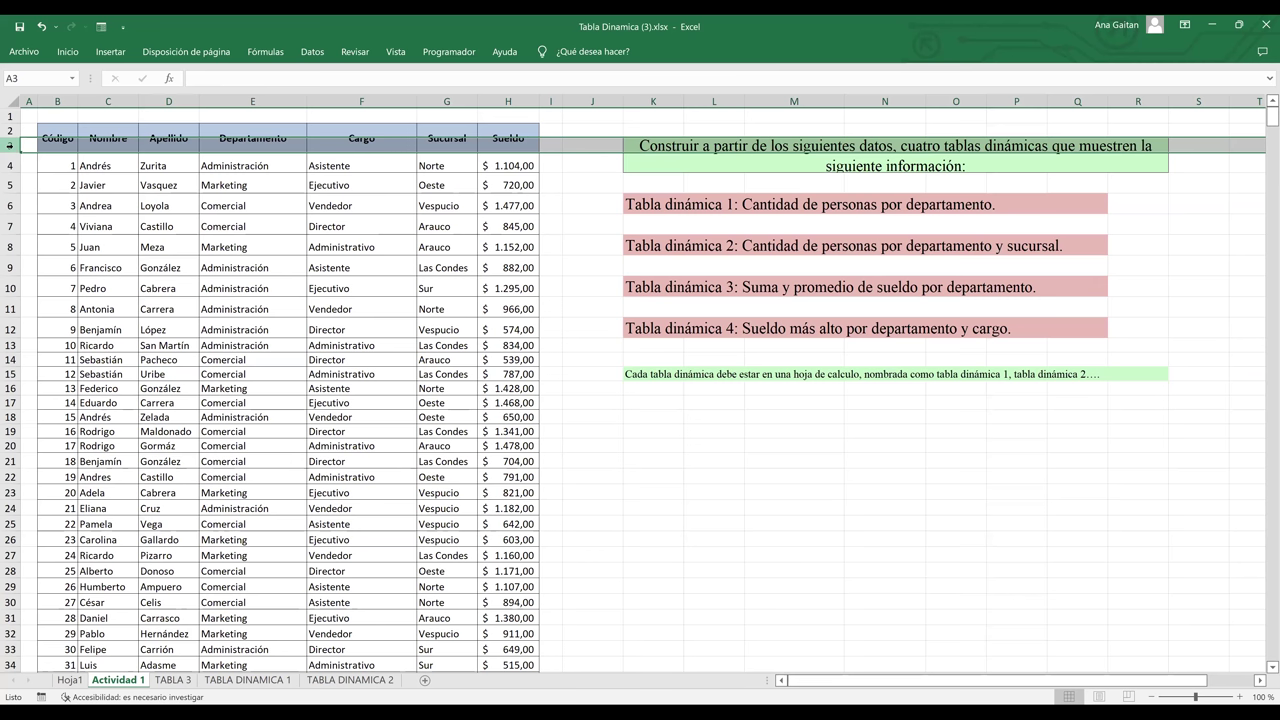
click(155, 287)
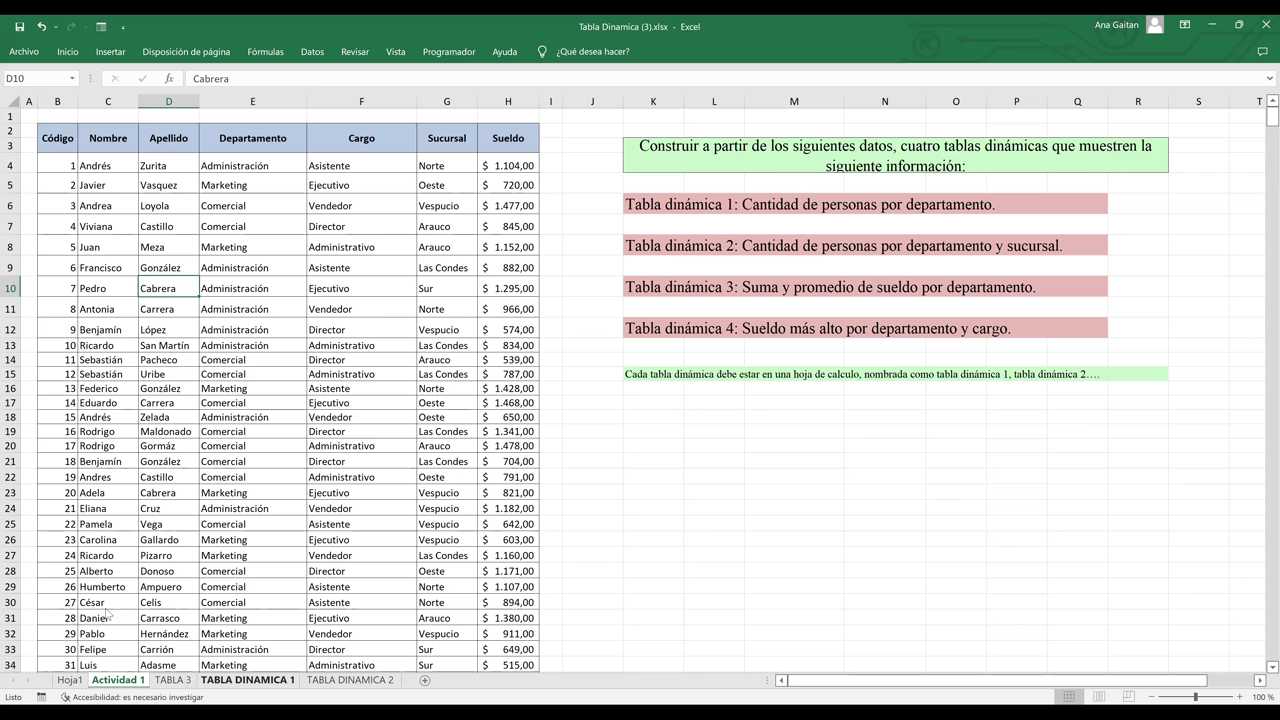
key(ctrl+Page_Down)
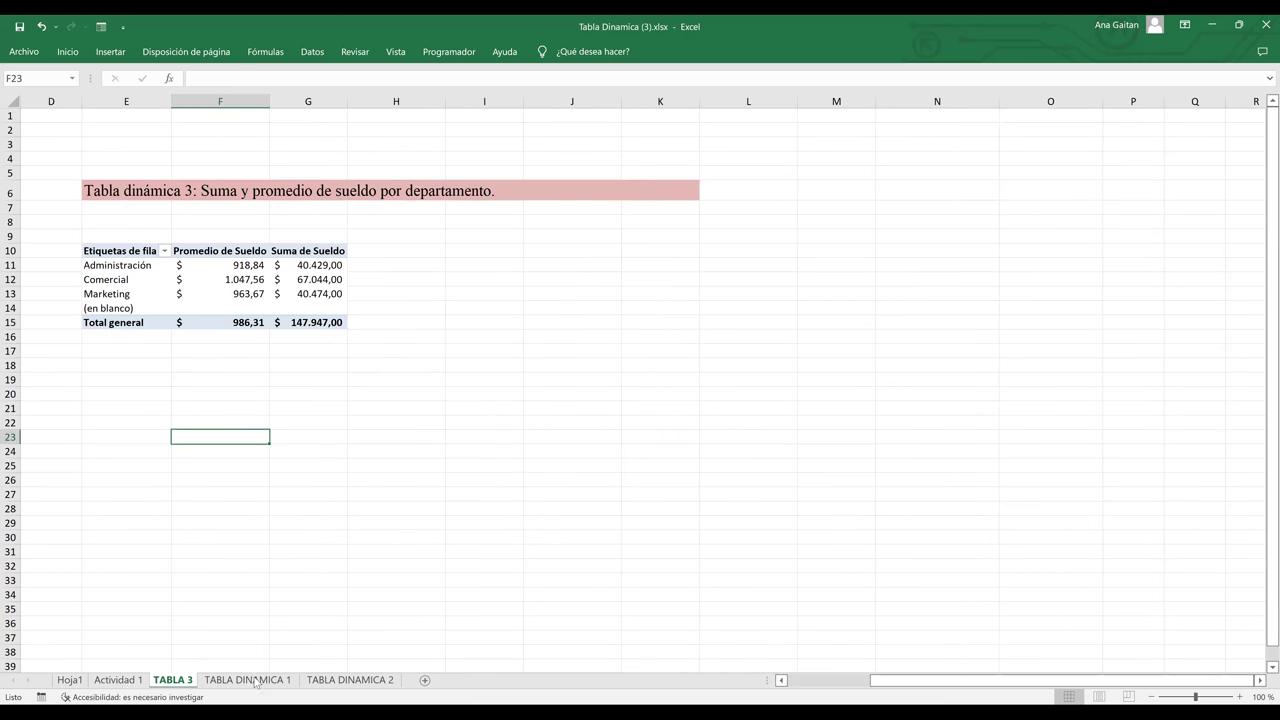
key(ctrl+Page_Down)
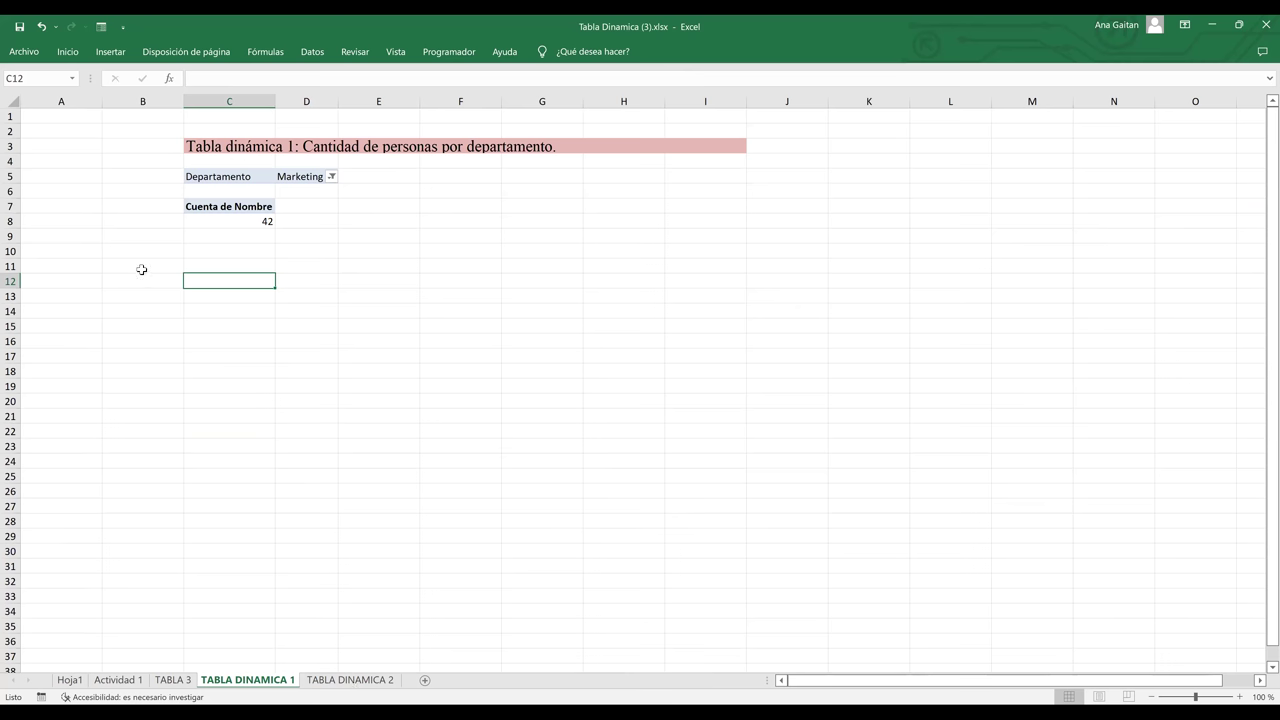
key(ctrl+Page_Down)
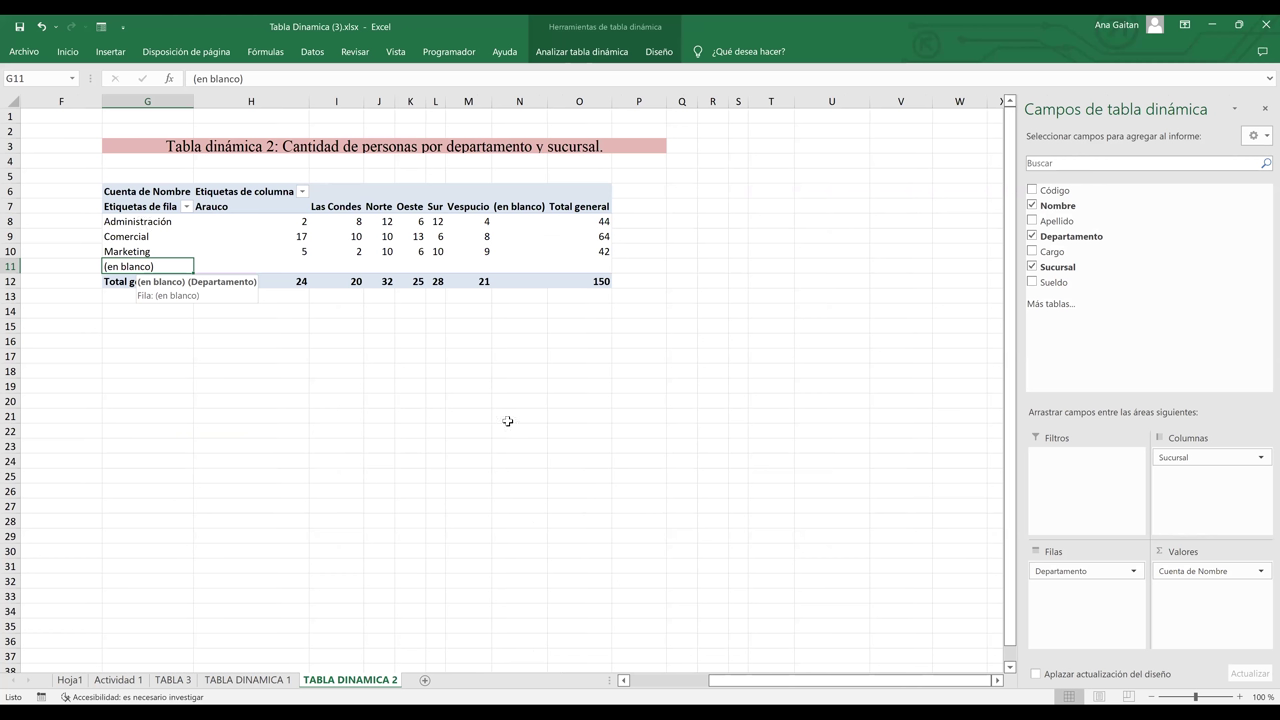
Unmerge the header cells of the Actividad 1 data and place the headings in row 3, directly above the first record
click(118, 679)
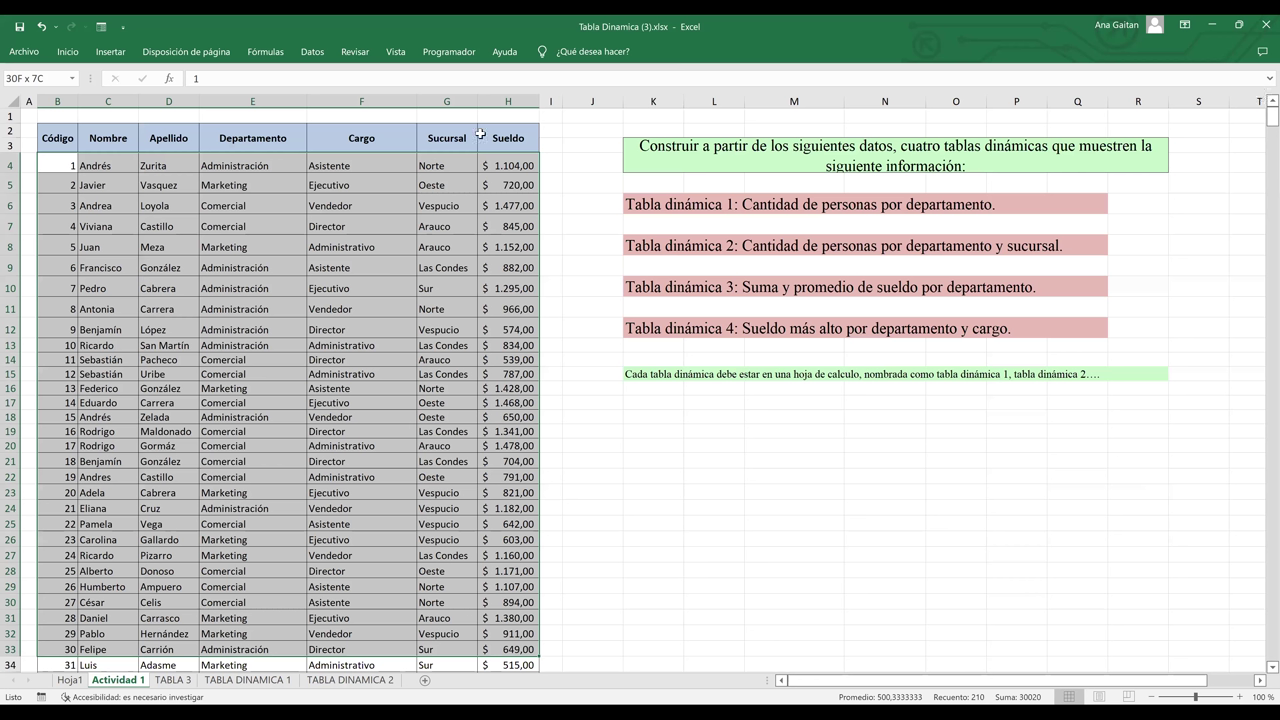
click(67, 56)
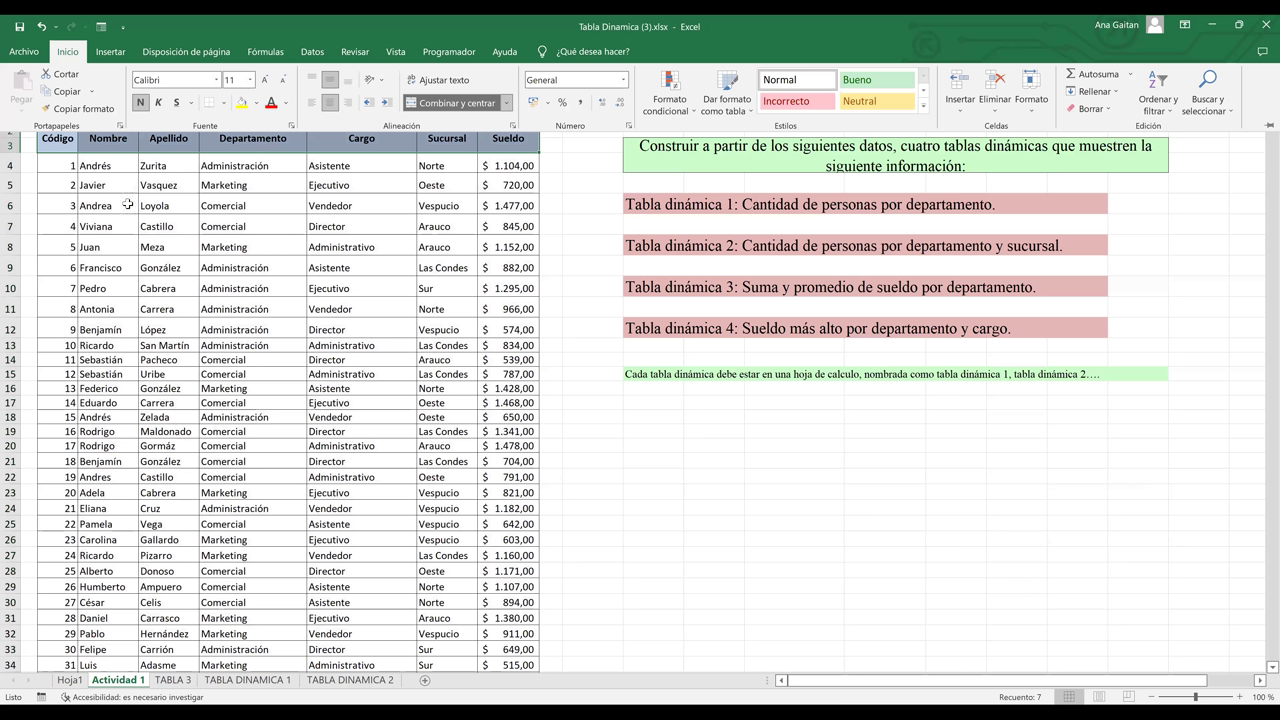
click(55, 143)
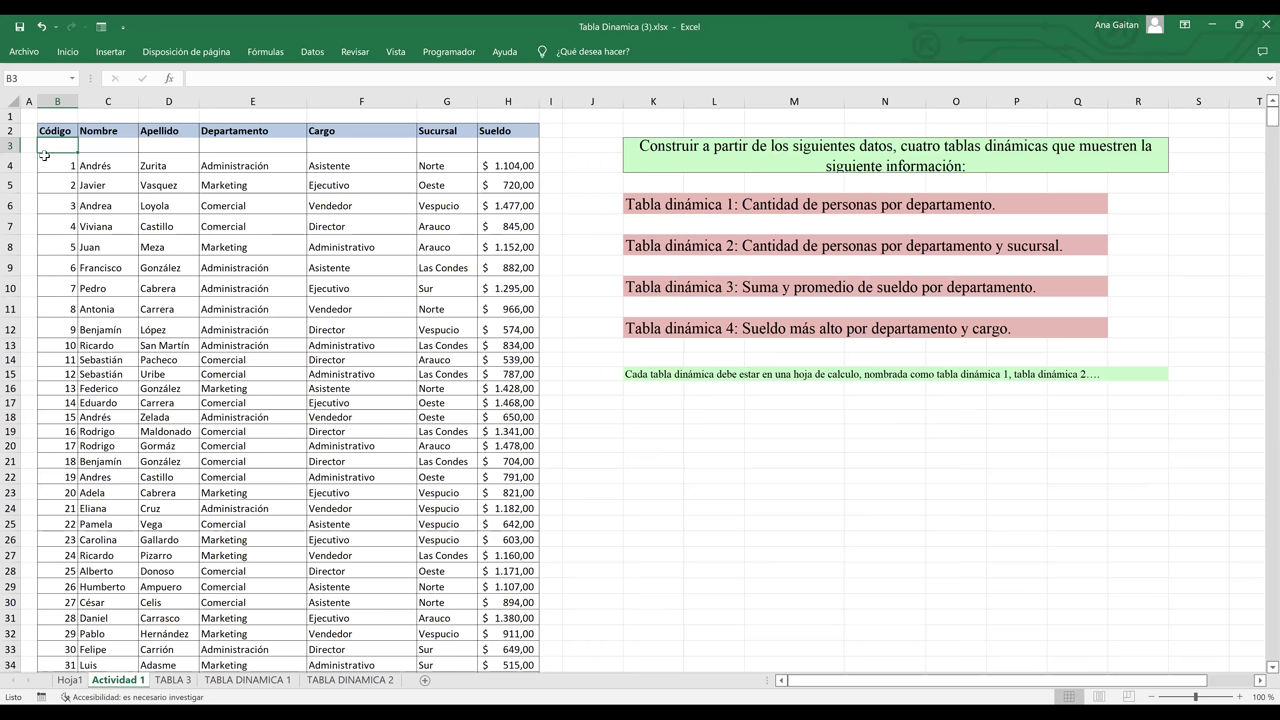
key(ctrl+z)
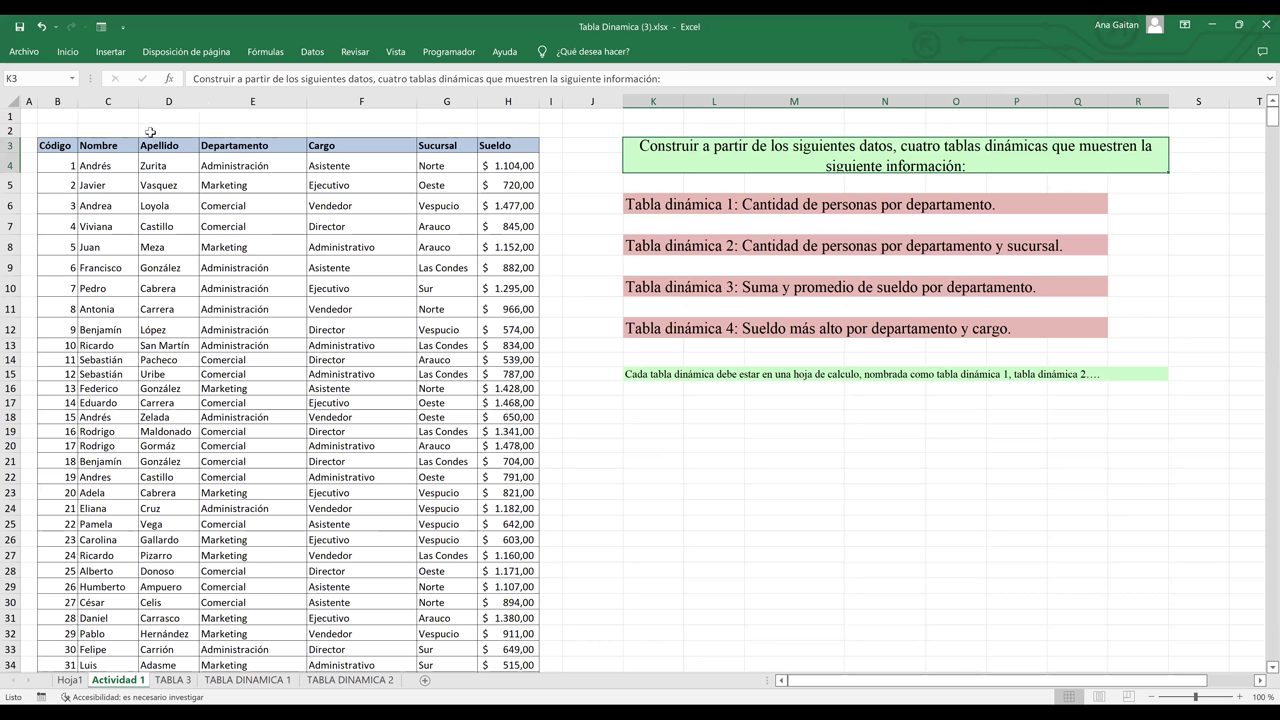
click(58, 146)
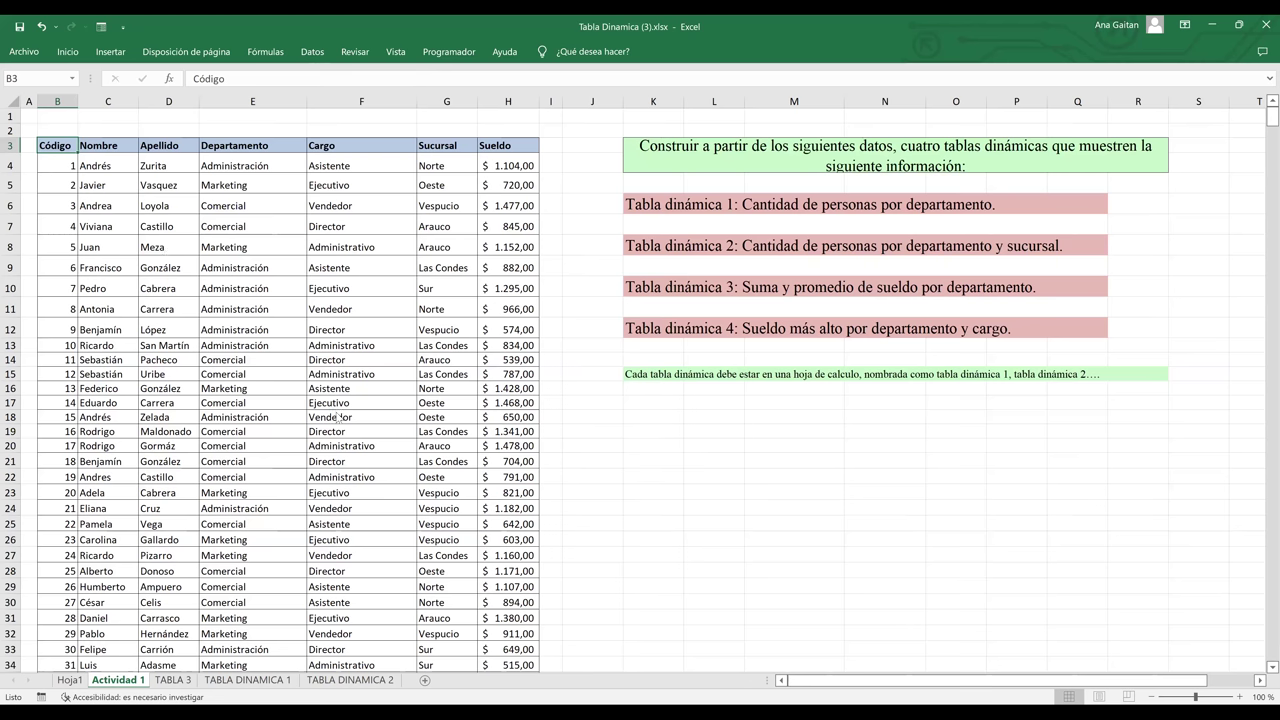
Insert a new pivot table from the Actividad 1 data on the TABLA 3 sheet, starting at cell E19
click(172, 680)
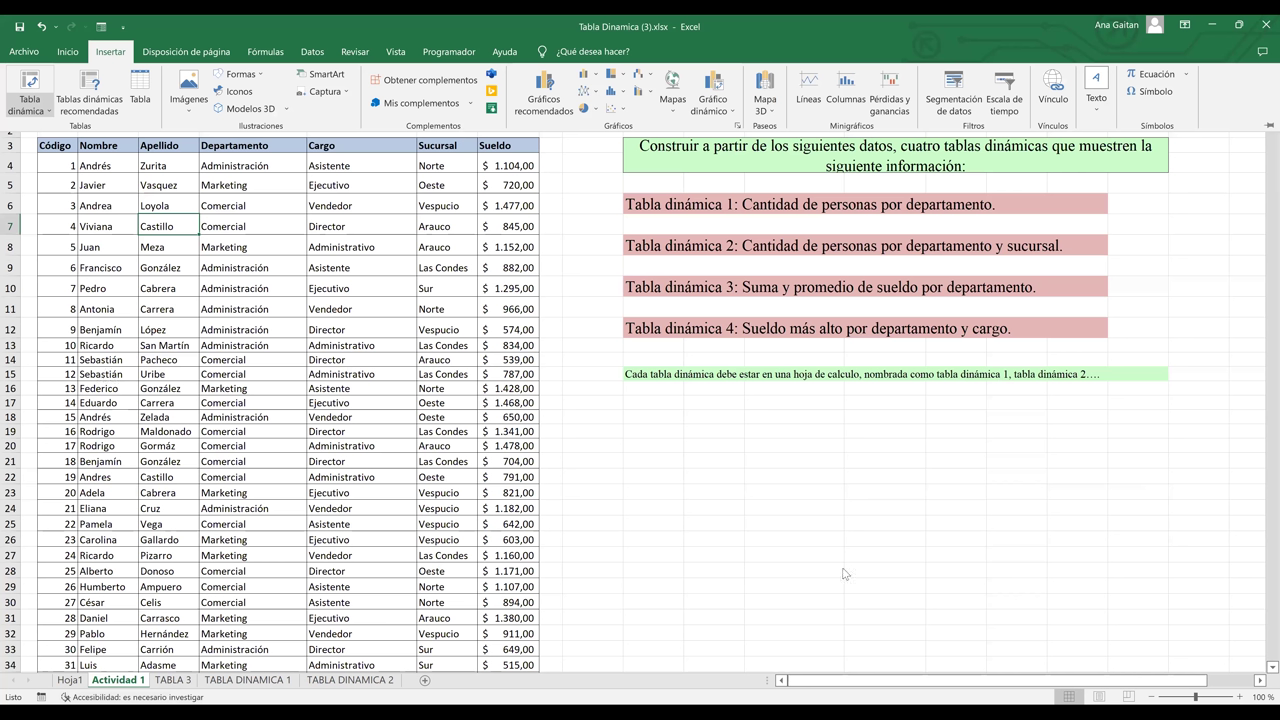
key(ctrl+Page_Down)
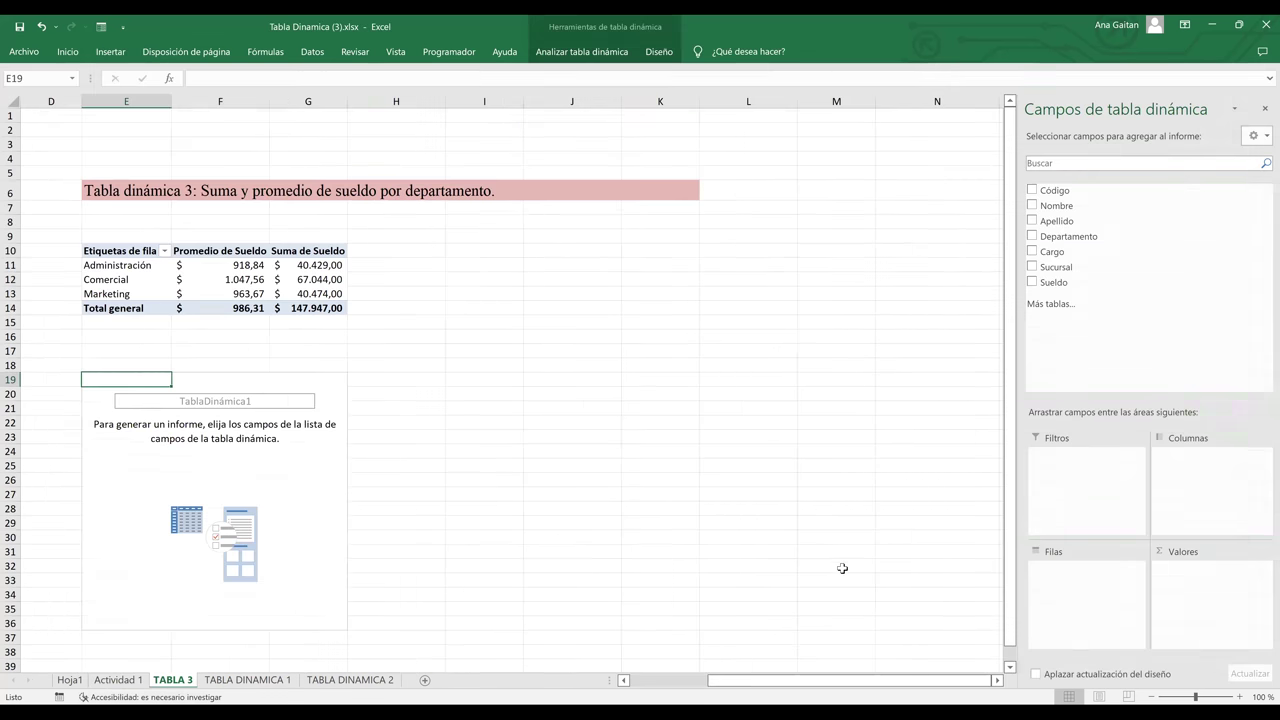
click(192, 435)
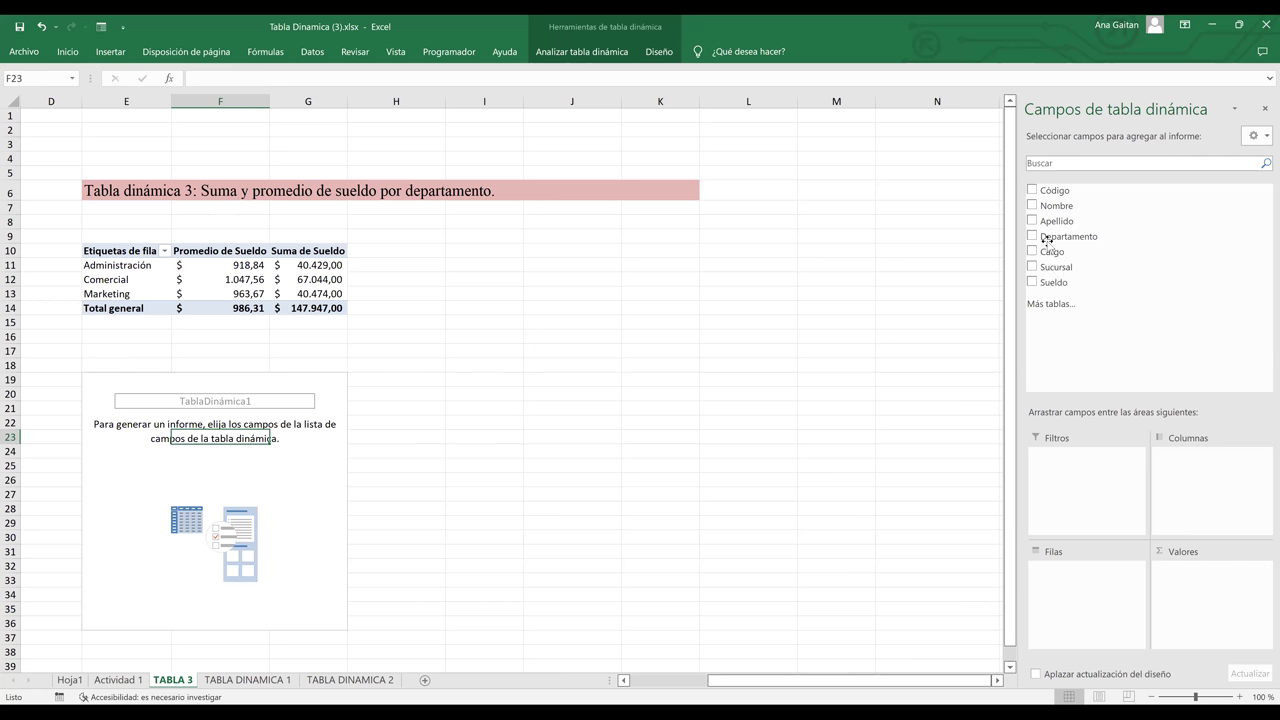
Place Departamento in the rows and add Sueldo twice to the values of the new pivot table
drag(1043, 283, 1089, 365)
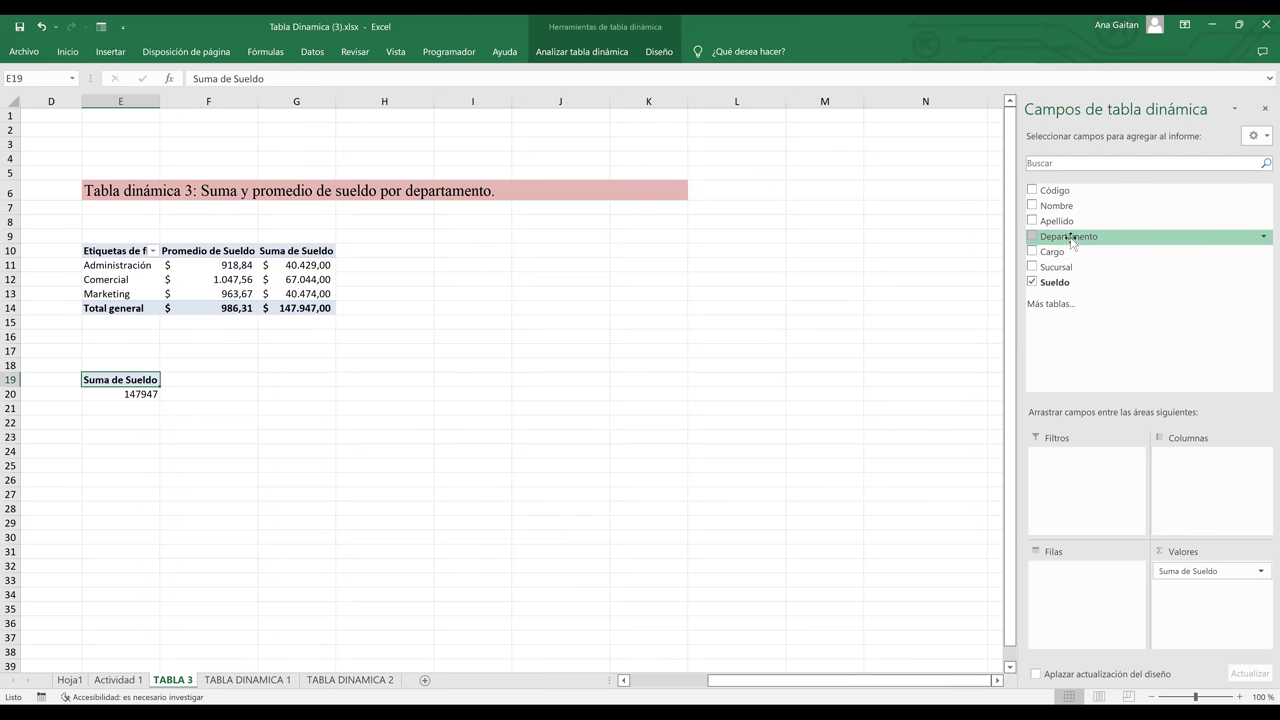
drag(1068, 240, 1187, 612)
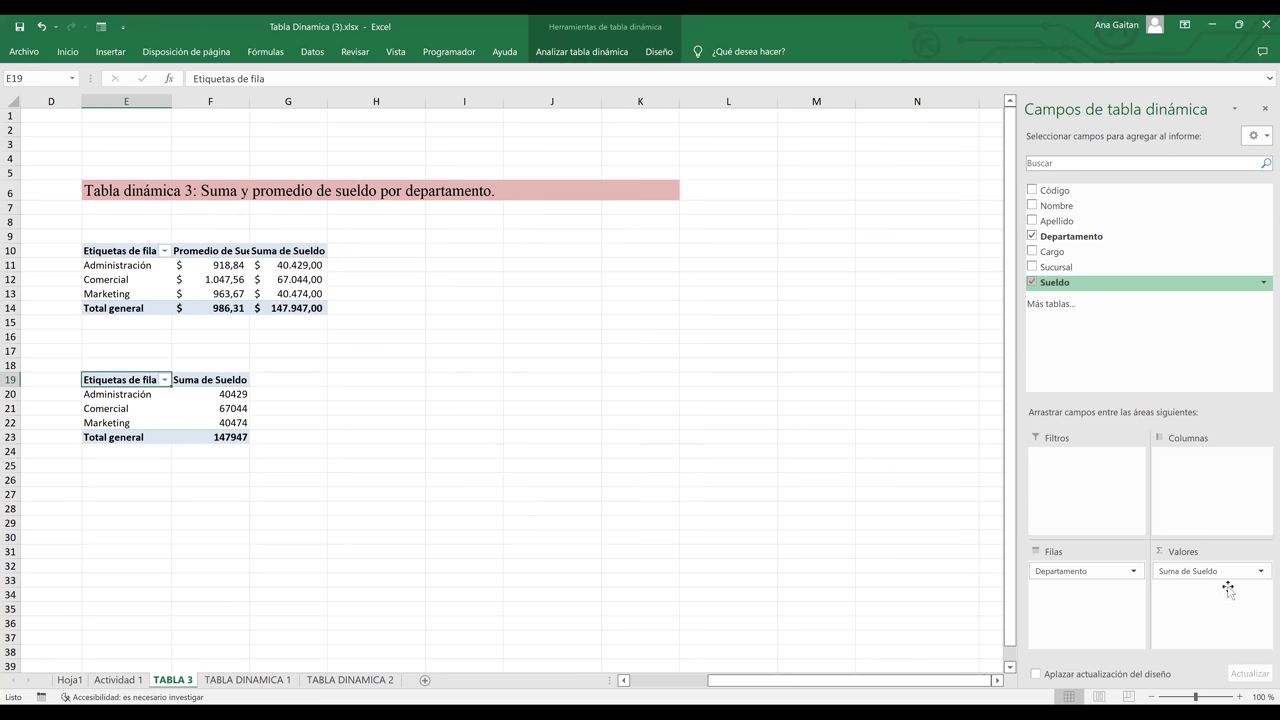
drag(1231, 592, 1217, 583)
Summarise the second Sueldo value field of the new pivot table by Promedio
click(1215, 586)
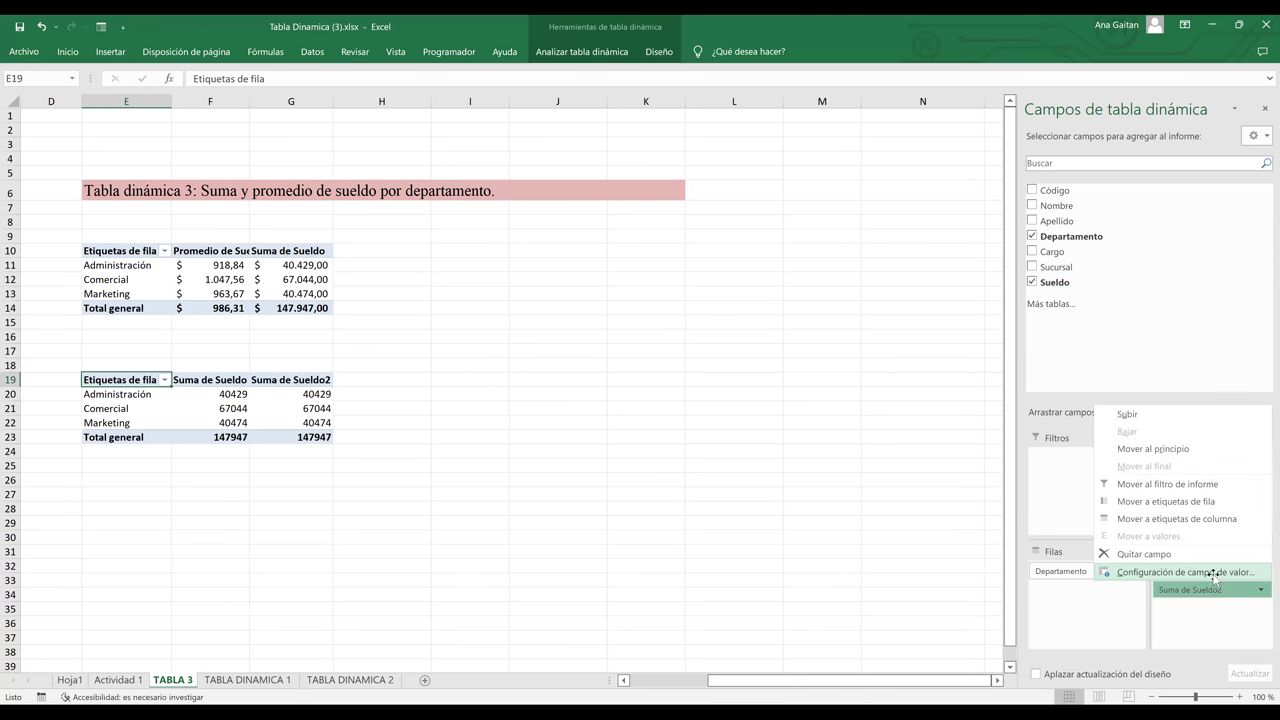
key(Return)
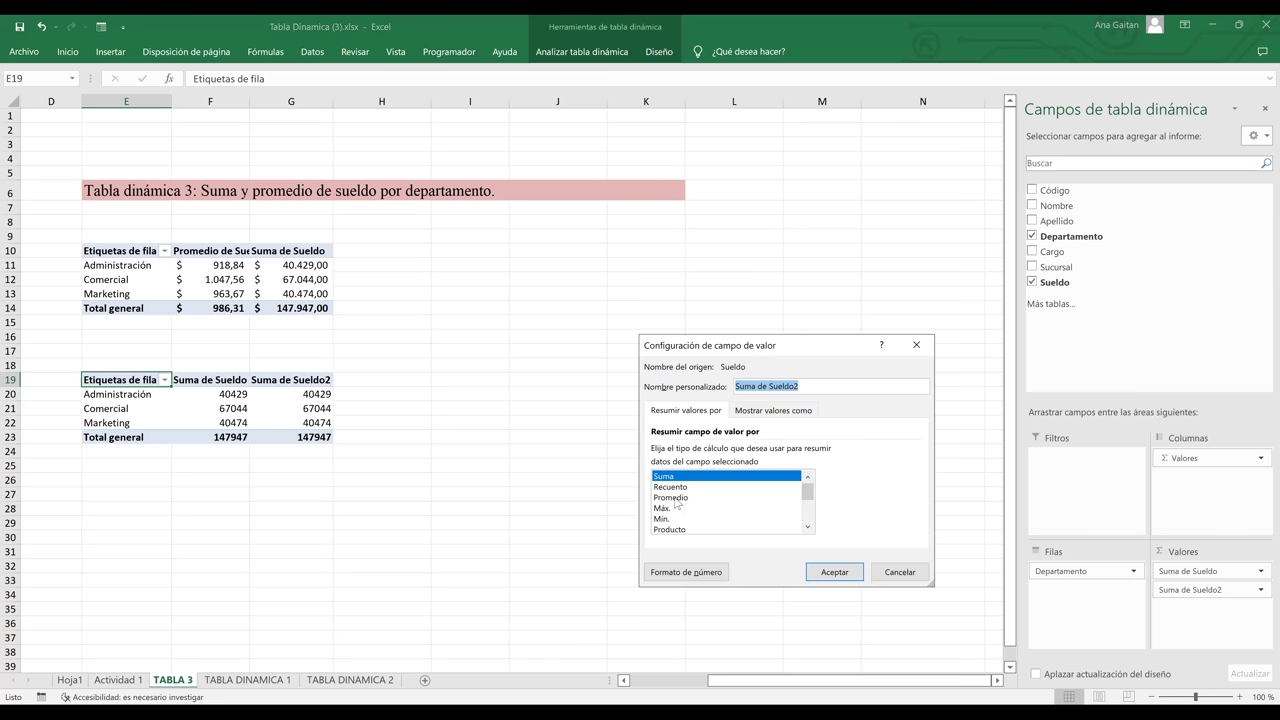
click(835, 574)
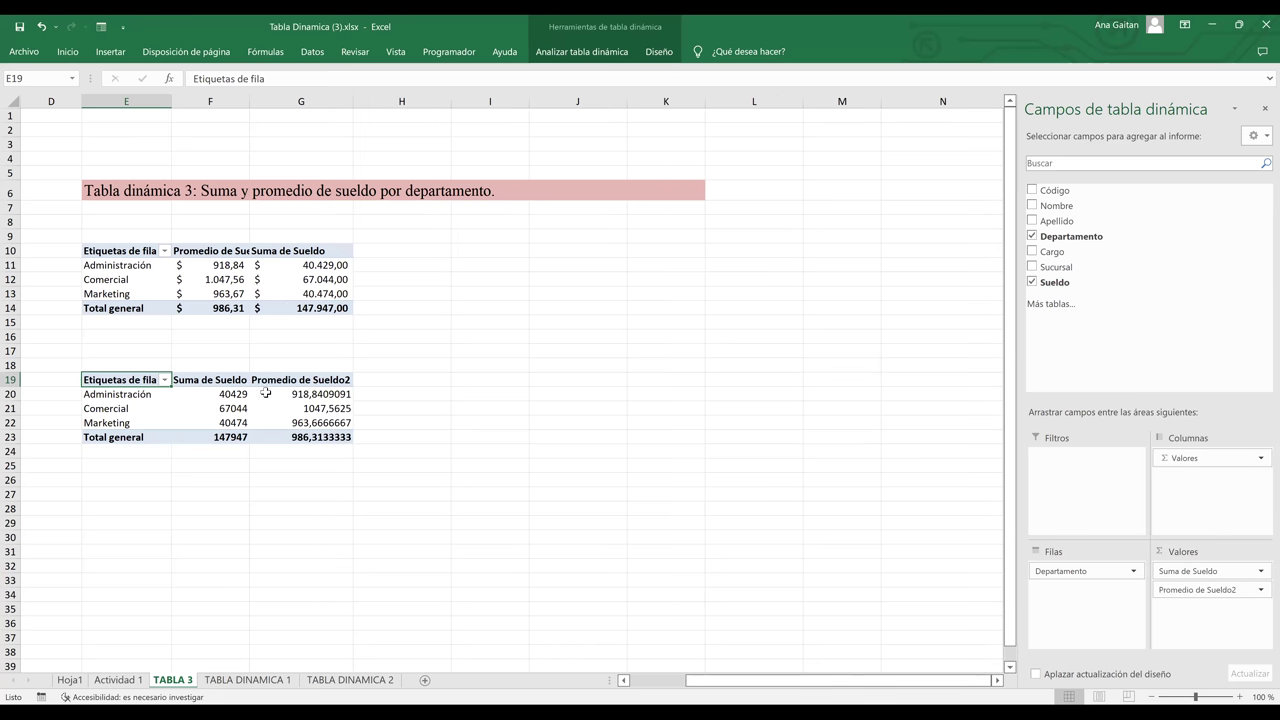
Review the Comercial and Marketing salary figures in the new pivot table
click(104, 421)
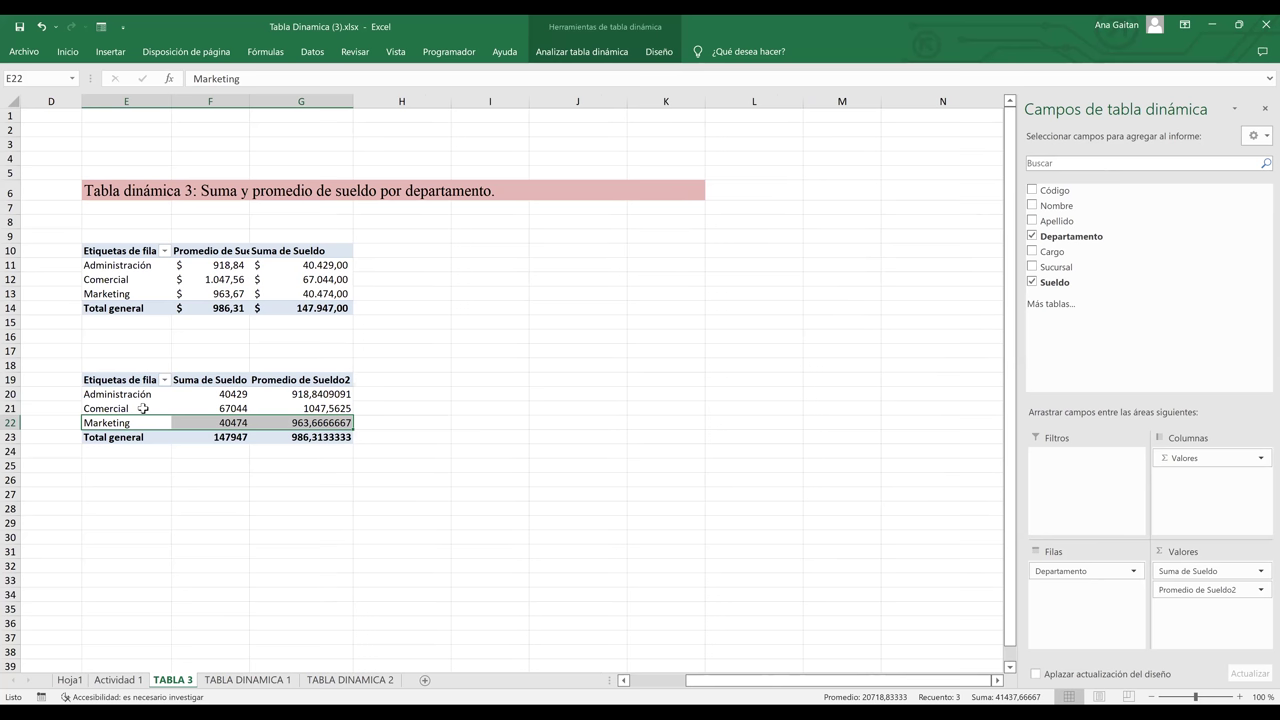
click(210, 408)
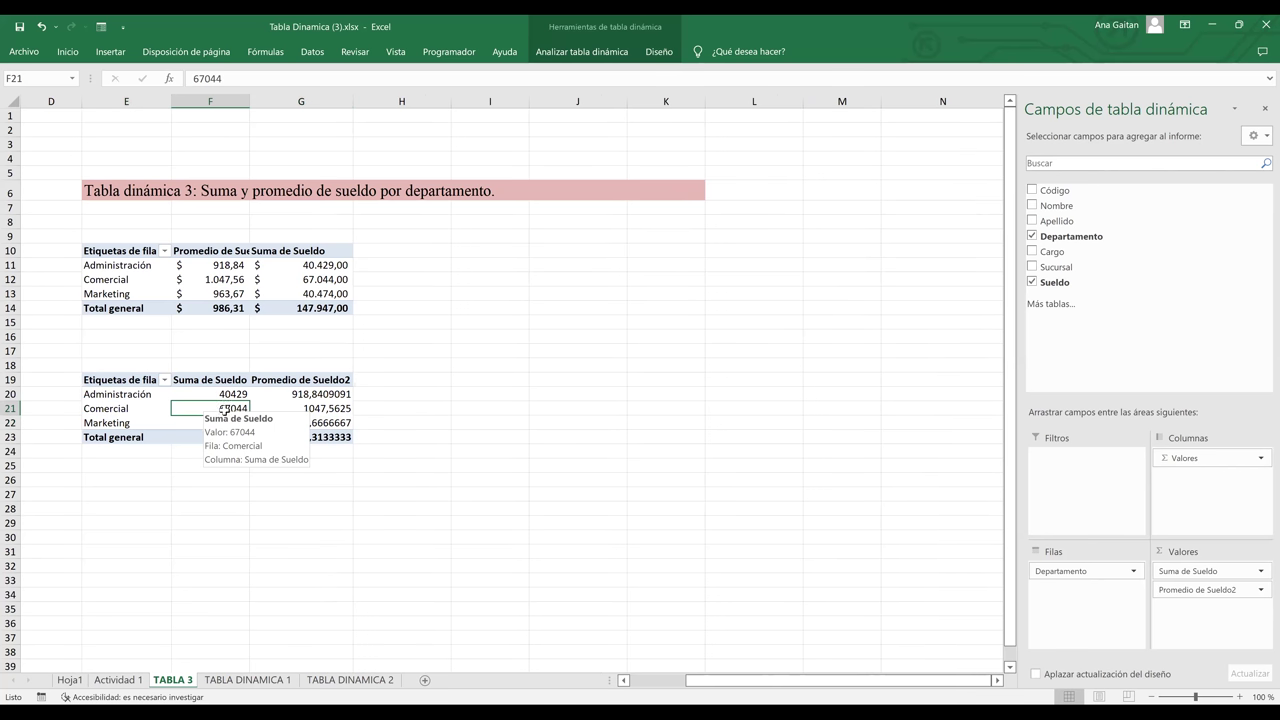
click(134, 412)
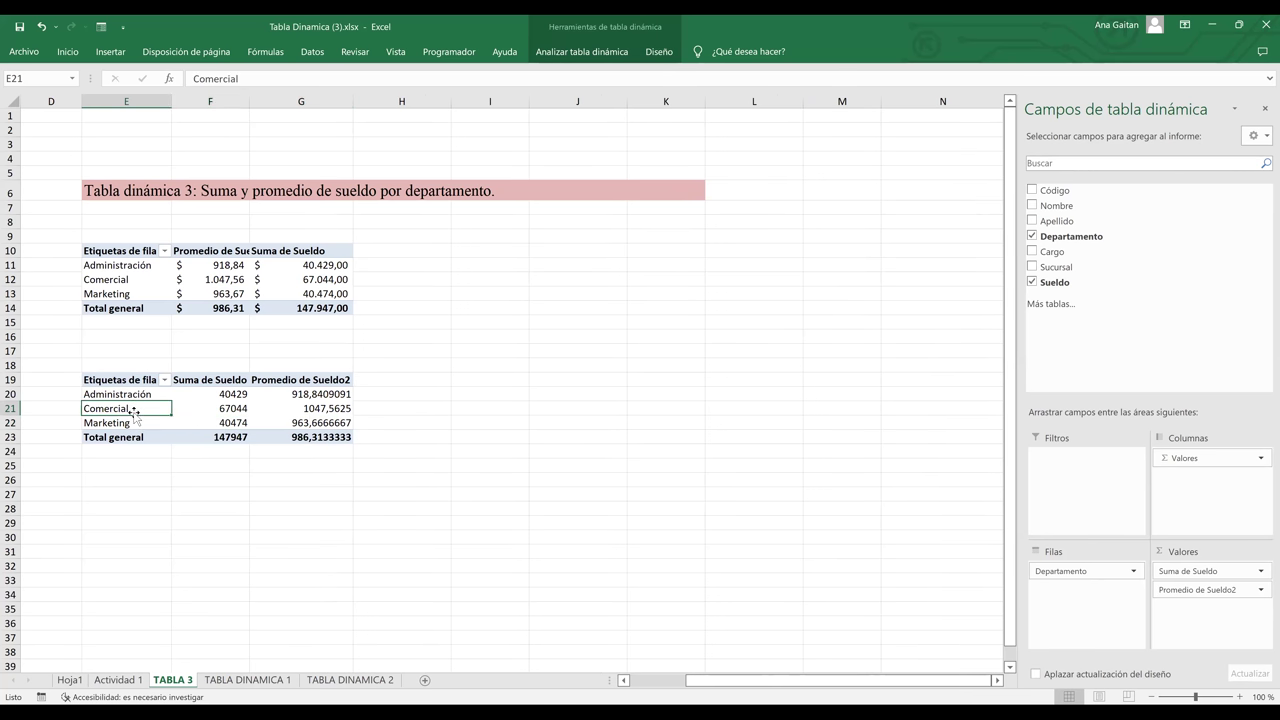
key(Down)
key(Right)
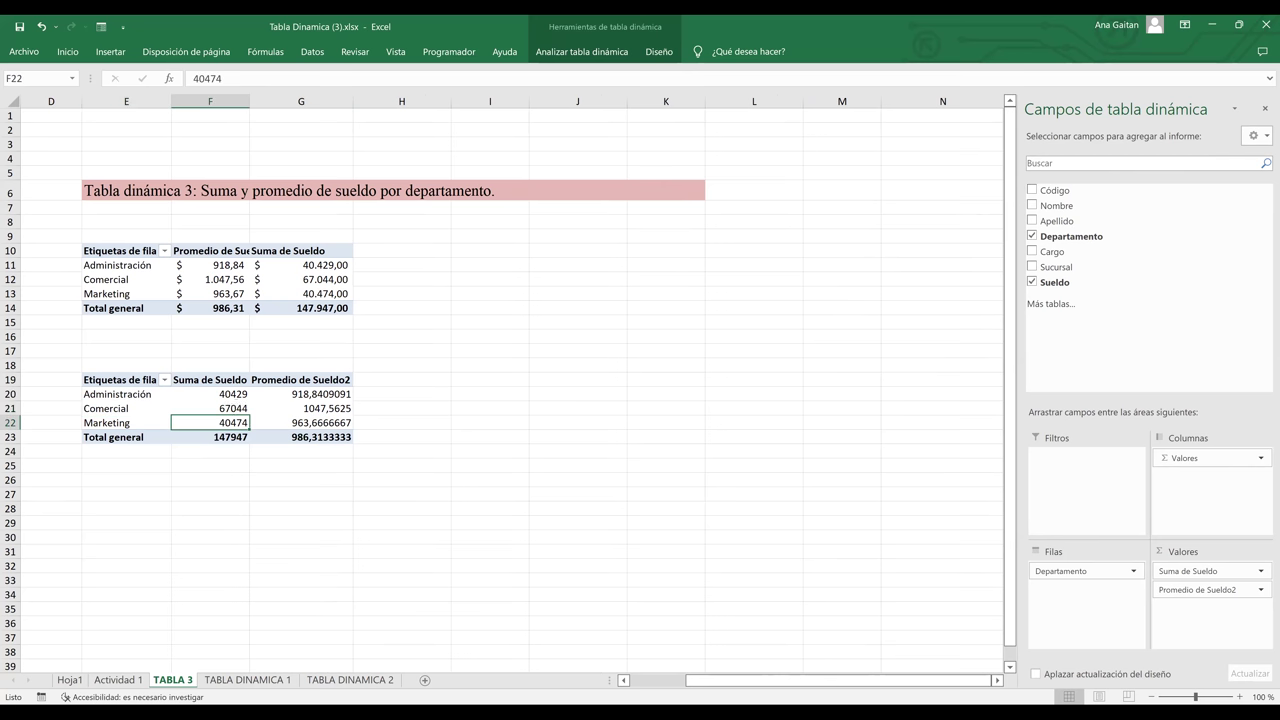
key(Up)
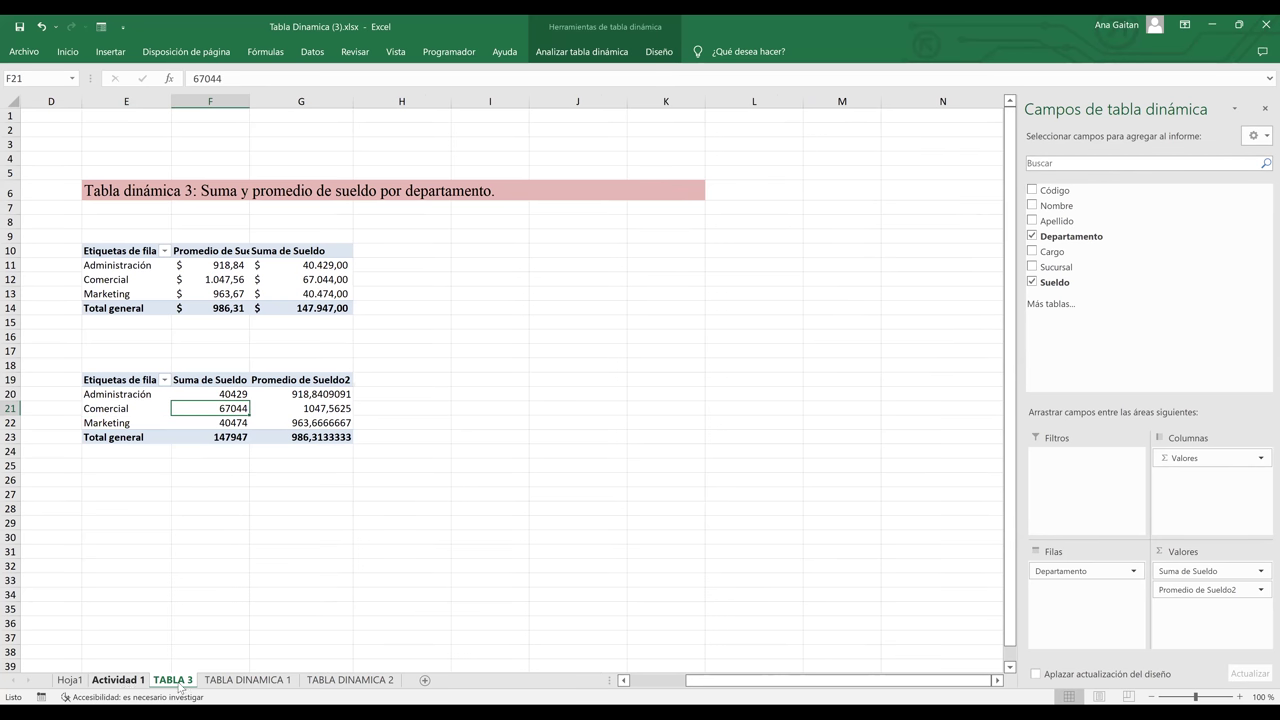
Review the pivot tables on TABLA DINAMICA 1 and TABLA DINAMICA 2 and the header row of the Actividad 1 data
click(256, 682)
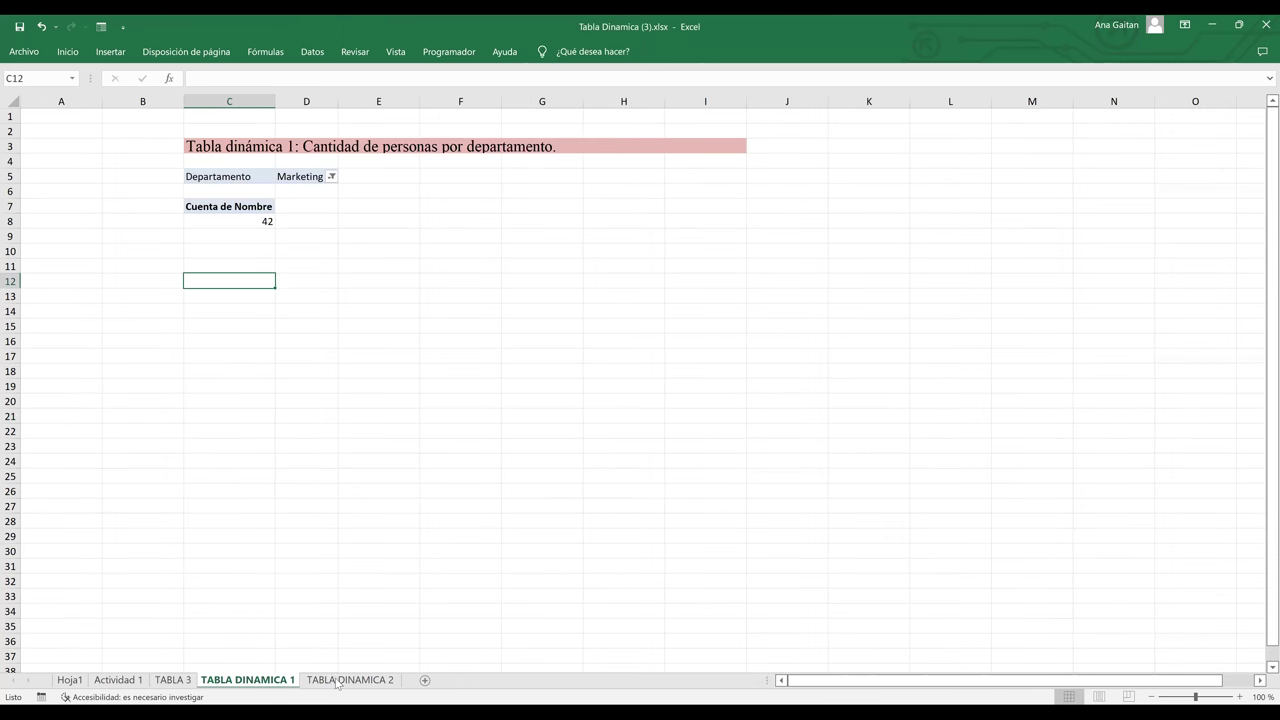
click(337, 681)
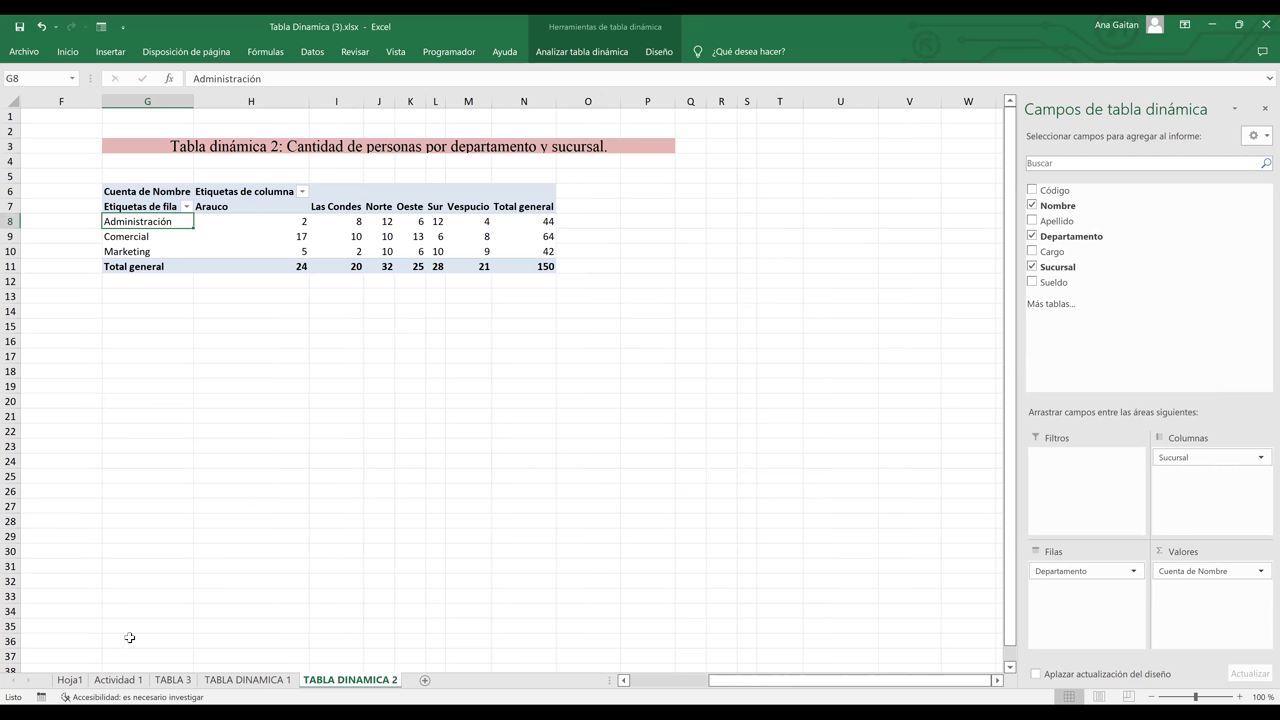
click(116, 682)
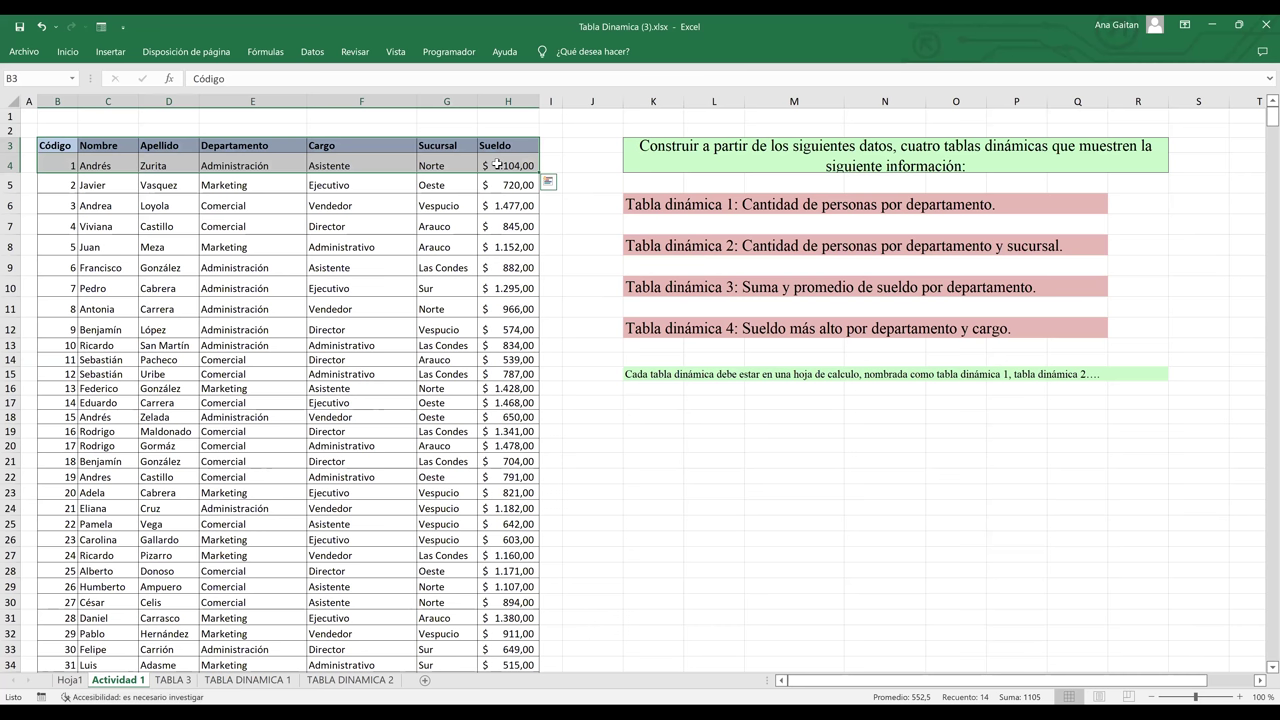
click(470, 163)
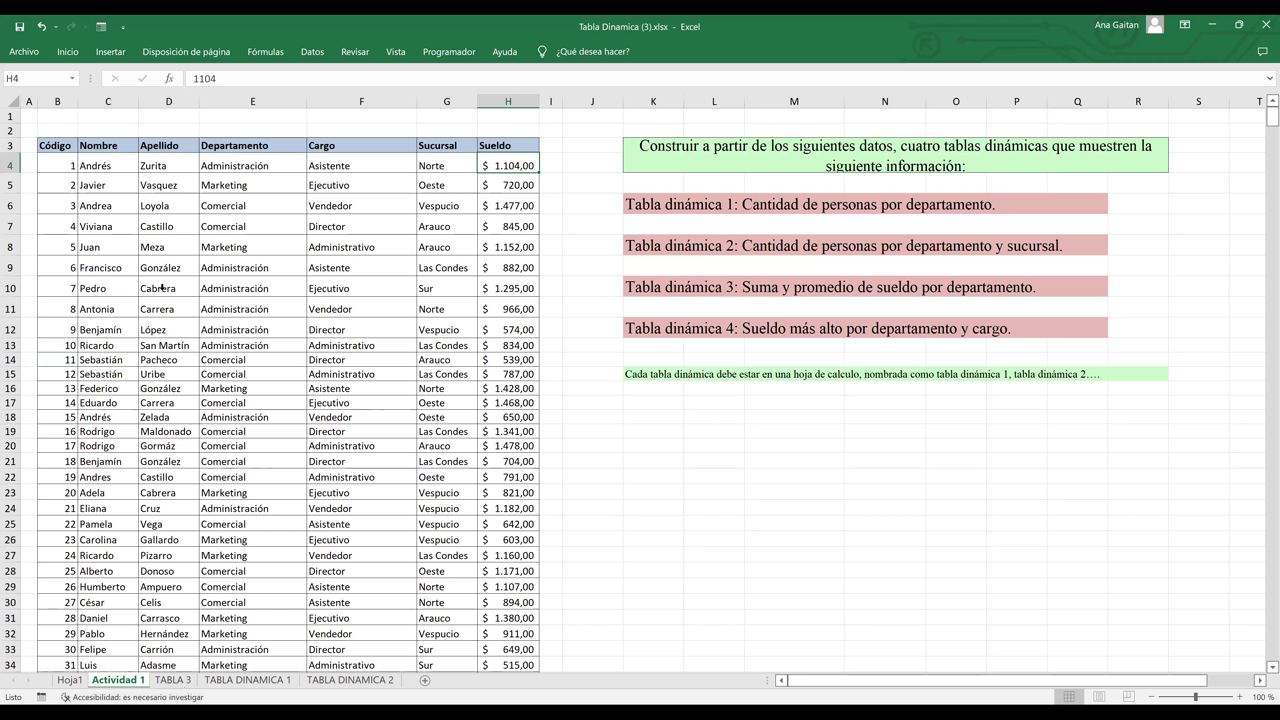
Move Departamento from the rows to the columns in the first pivot table on TABLA 3
key(ctrl+Page_Down)
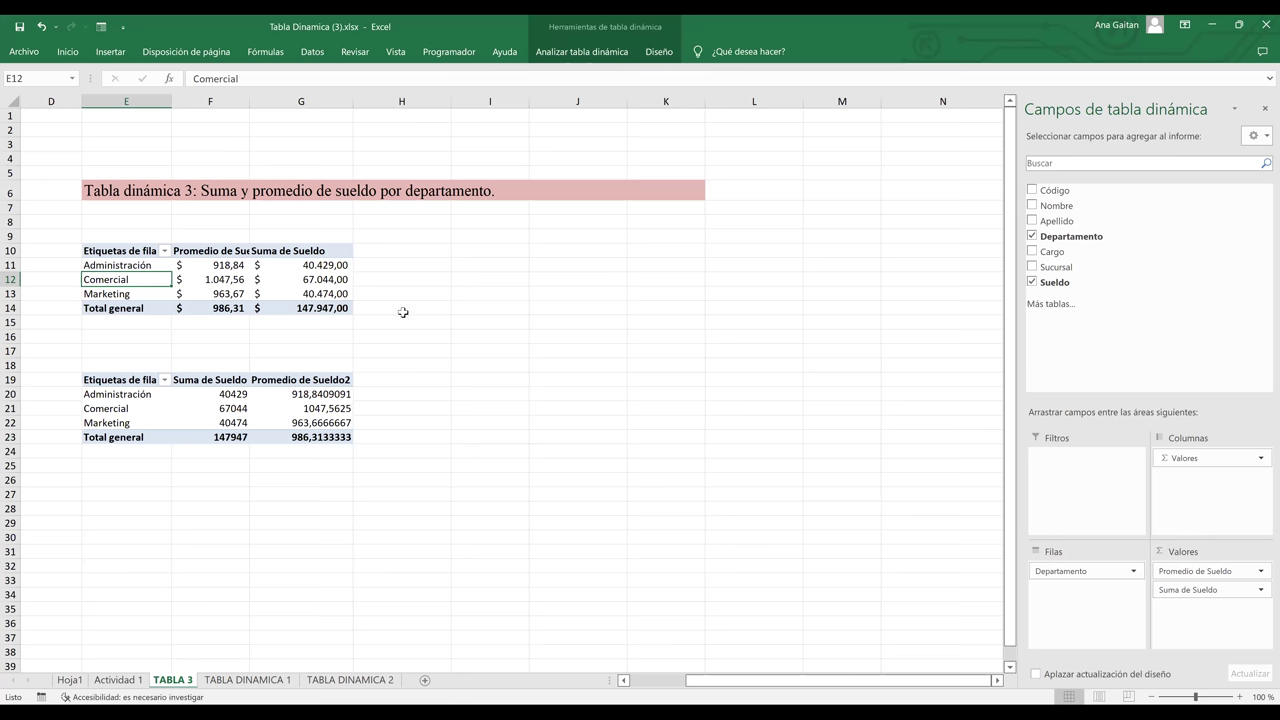
click(303, 296)
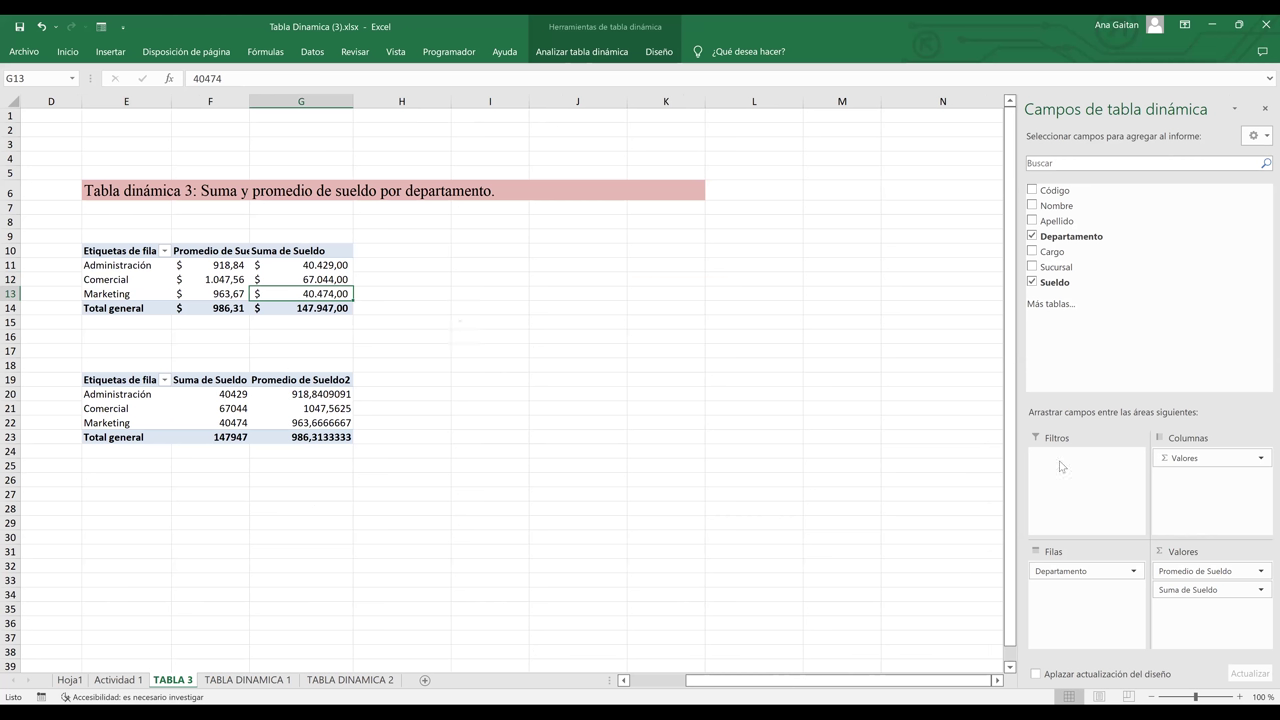
mouse_move(1064, 570)
mouse_down()
mouse_move(1070, 588)
mouse_move(1060, 569)
mouse_move(1060, 584)
mouse_up()
drag(1060, 572, 1229, 495)
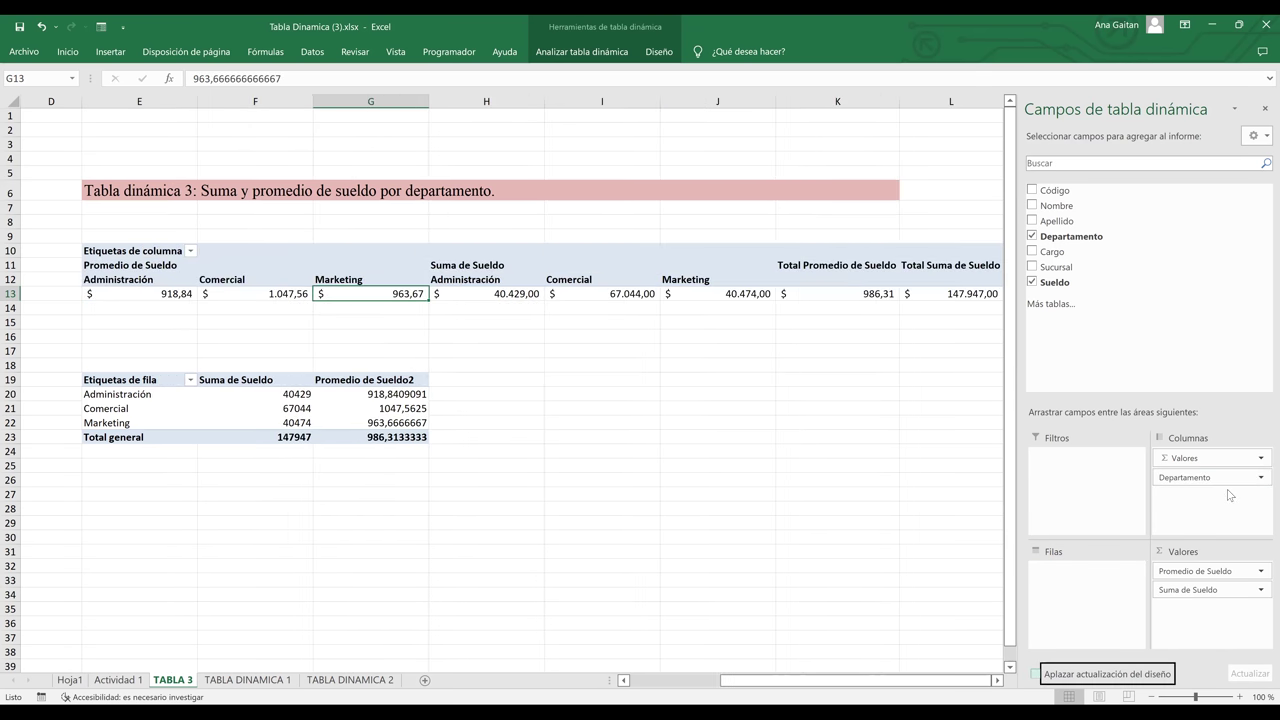
Move Departamento from the filters to the rows of the pivot table on TABLA DINAMICA 1
click(467, 281)
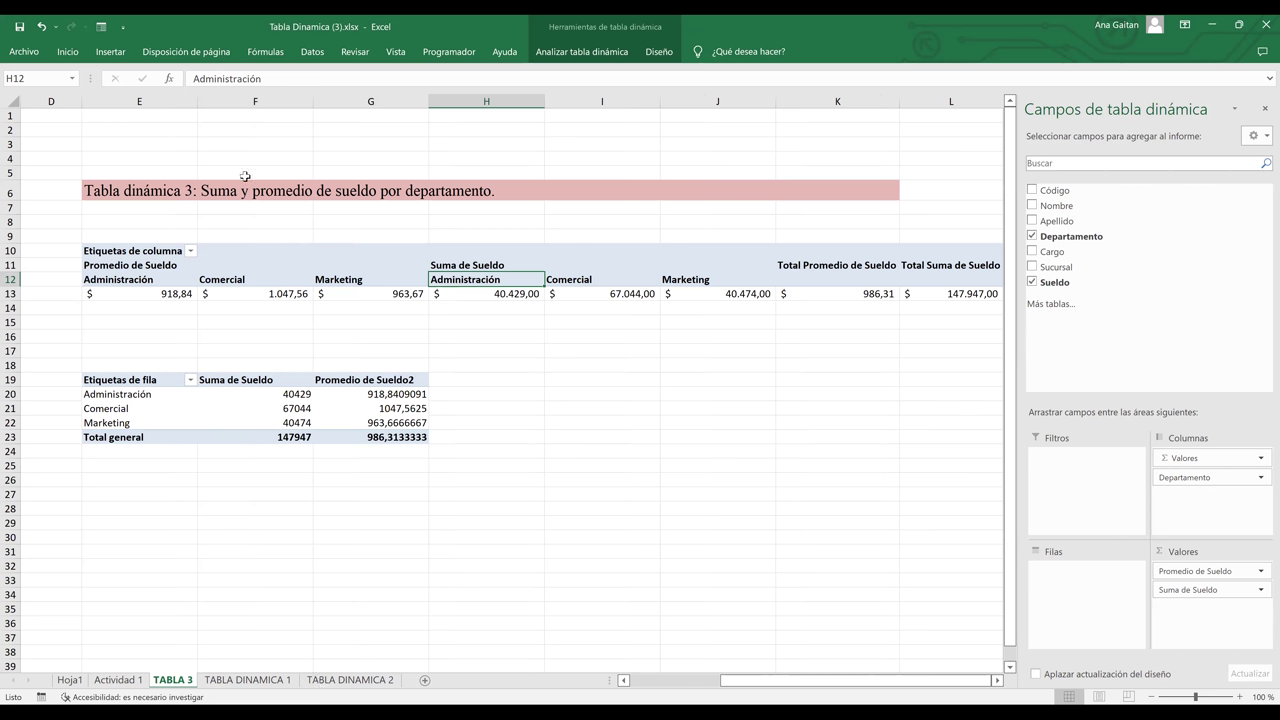
key(ctrl+Page_Down)
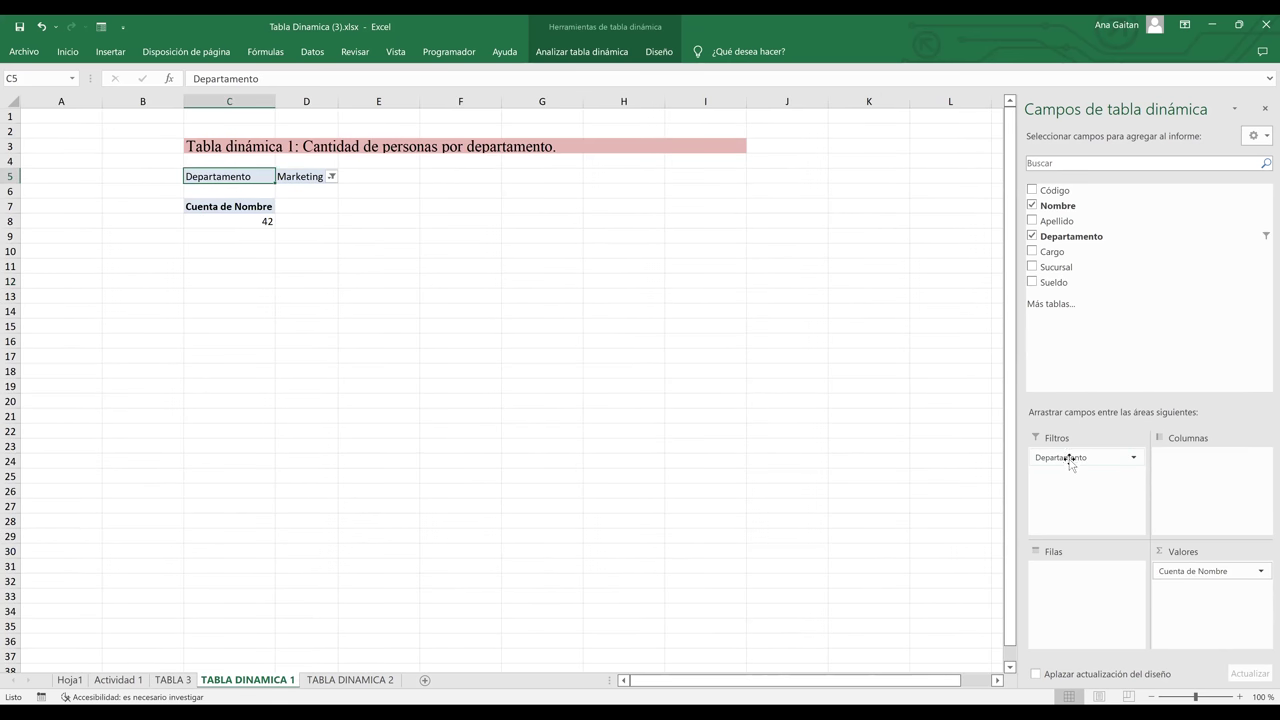
drag(1069, 459, 1078, 607)
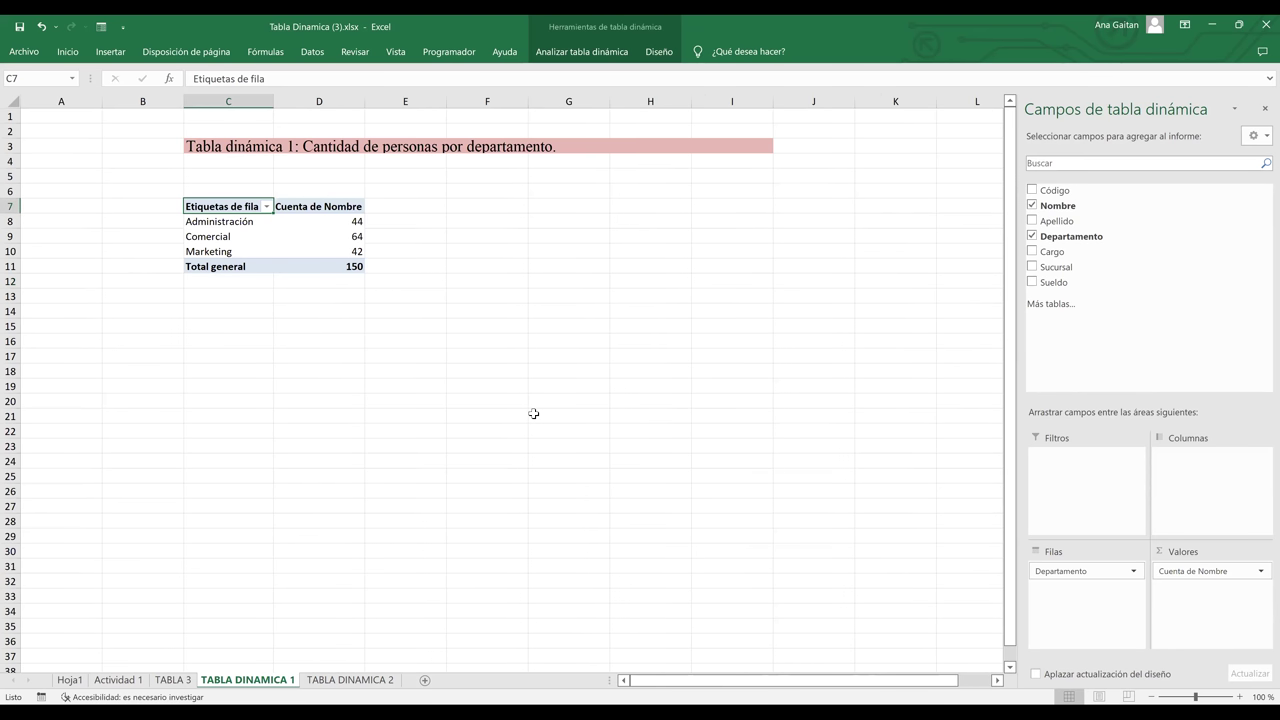
Rename the pivot table's row label header in C7 to Departamento
click(308, 251)
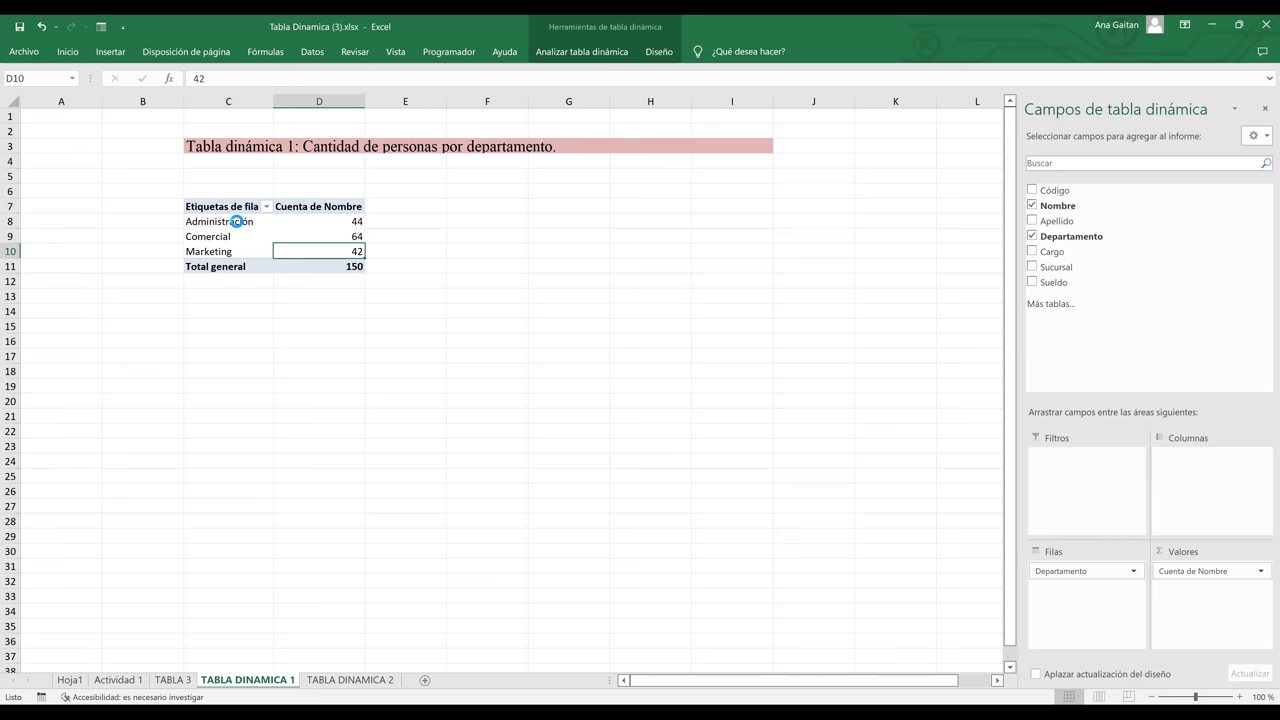
scroll(220, 354, up, 9)
click(220, 354)
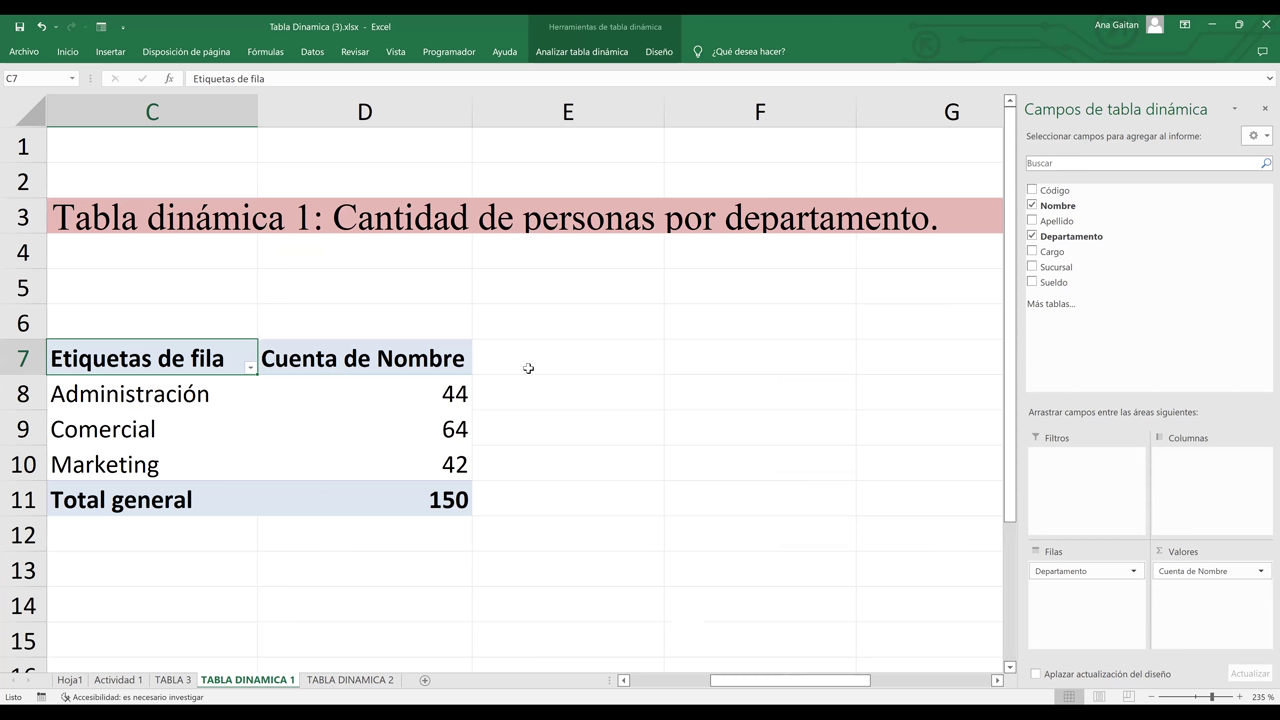
scroll(534, 396, left, 2)
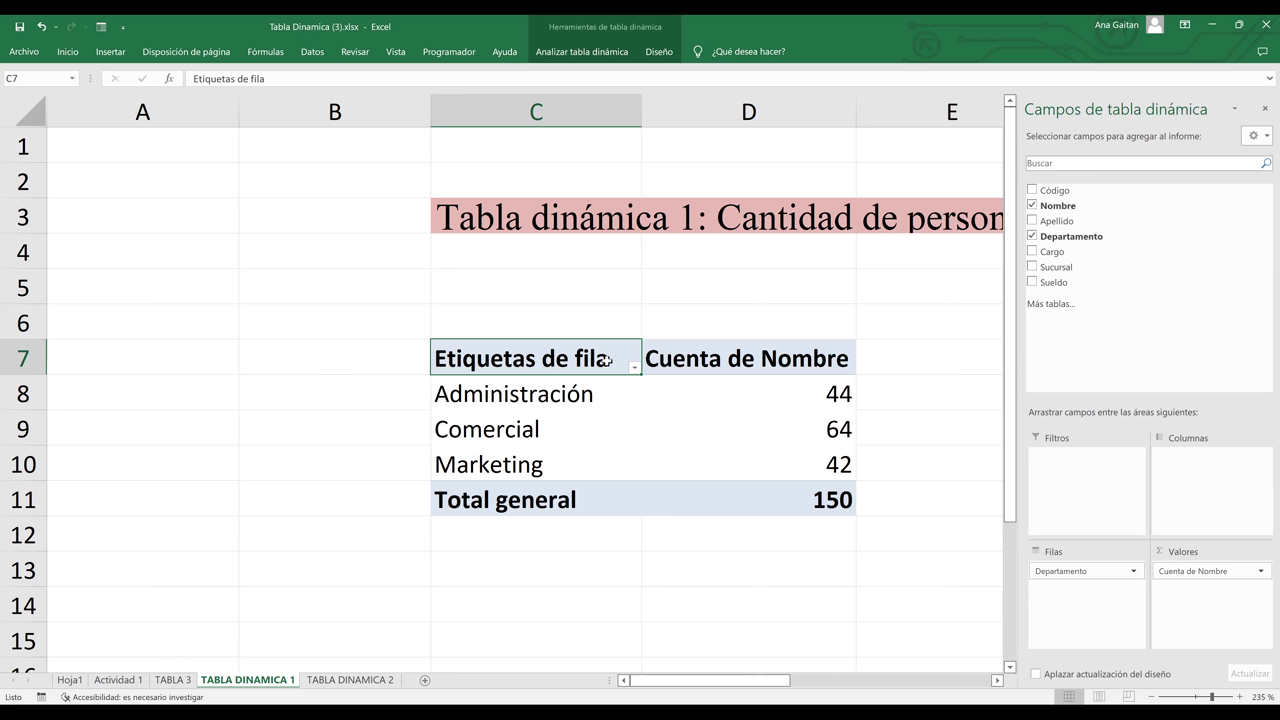
key(BackSpace)
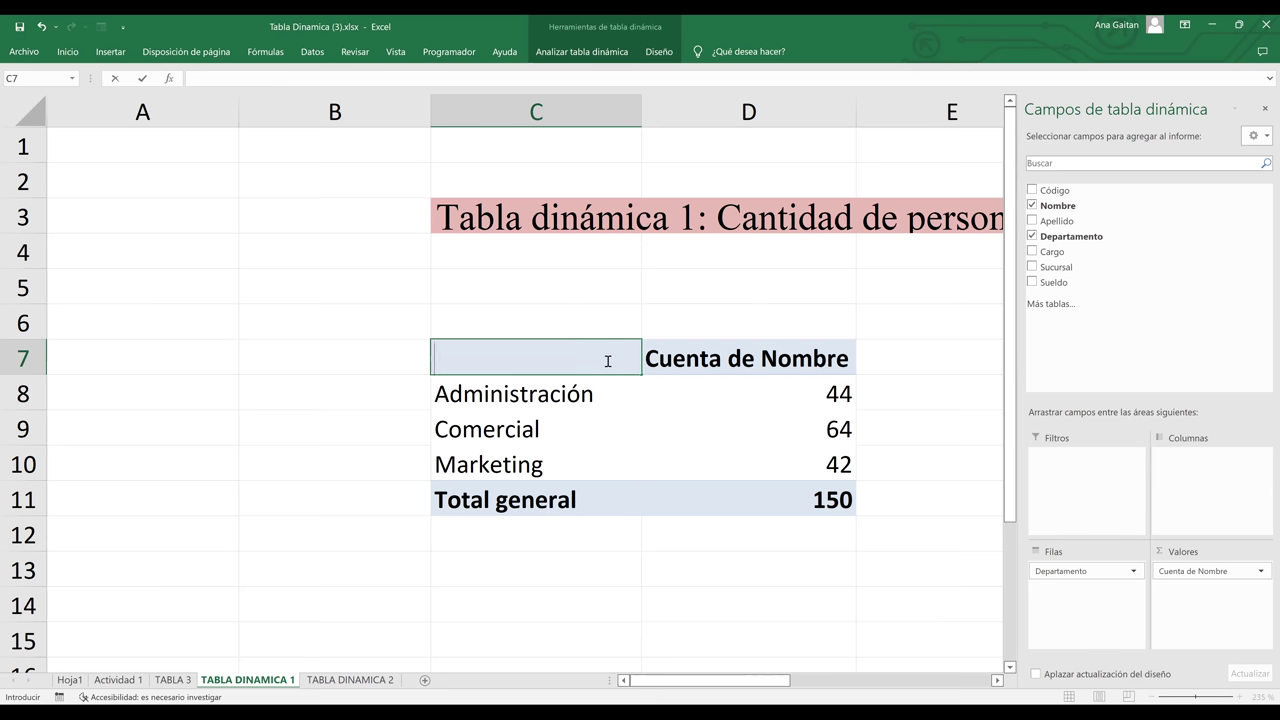
text(Departa)
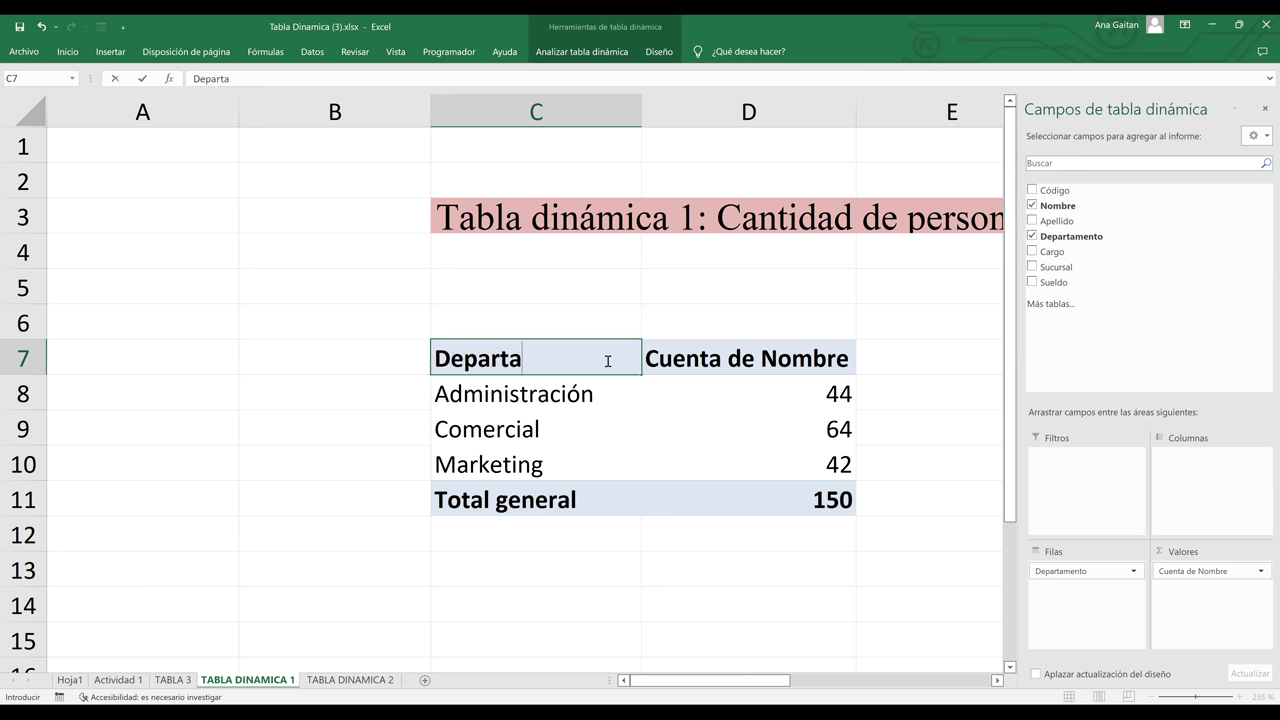
text(mento)
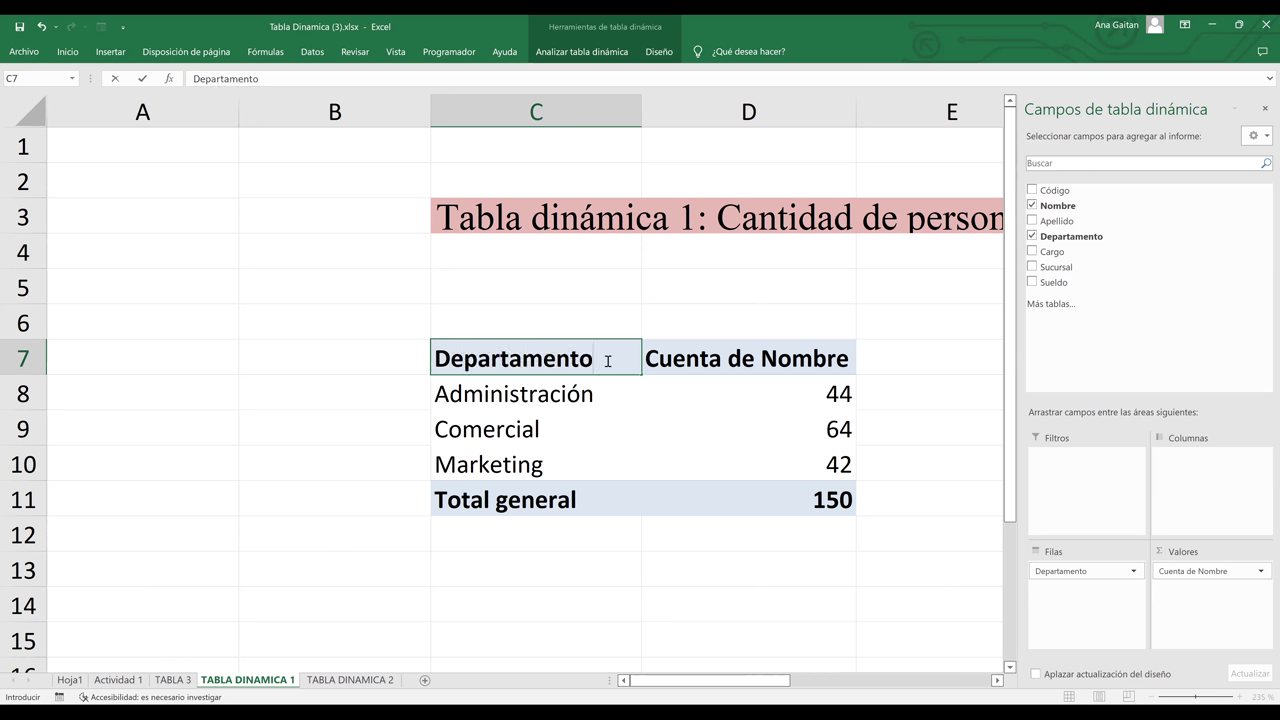
click(596, 406)
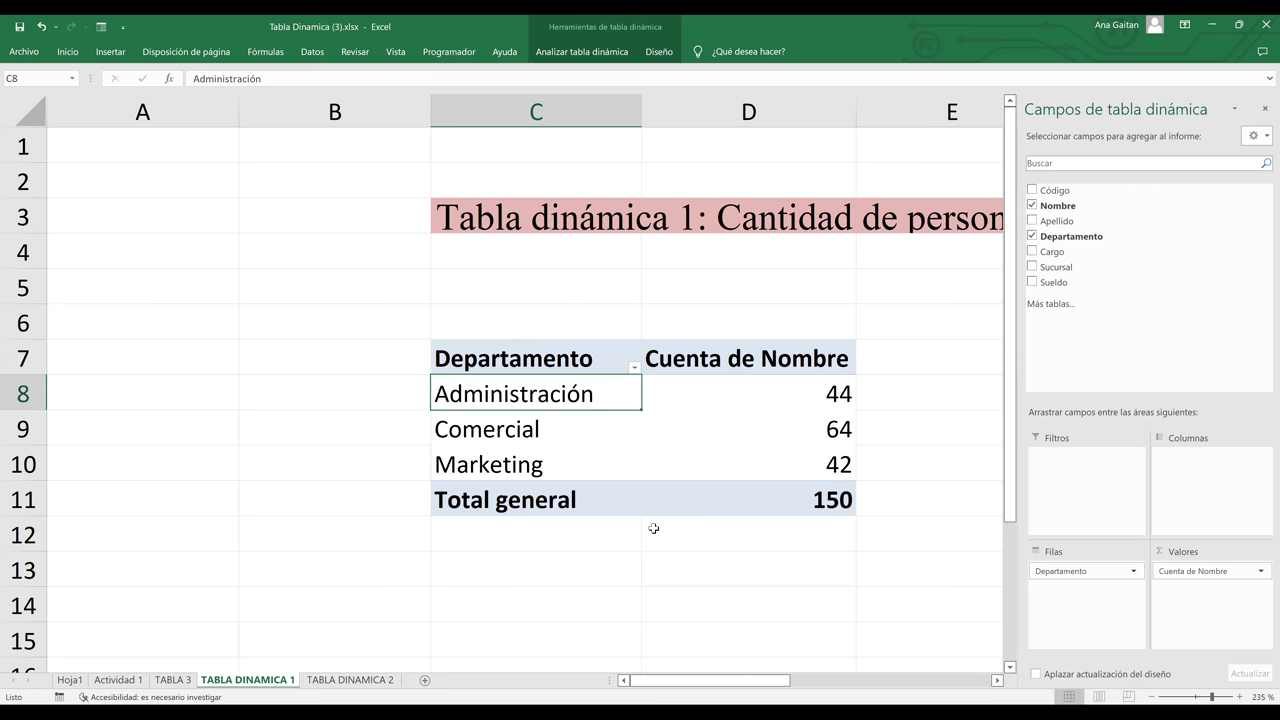
click(653, 528)
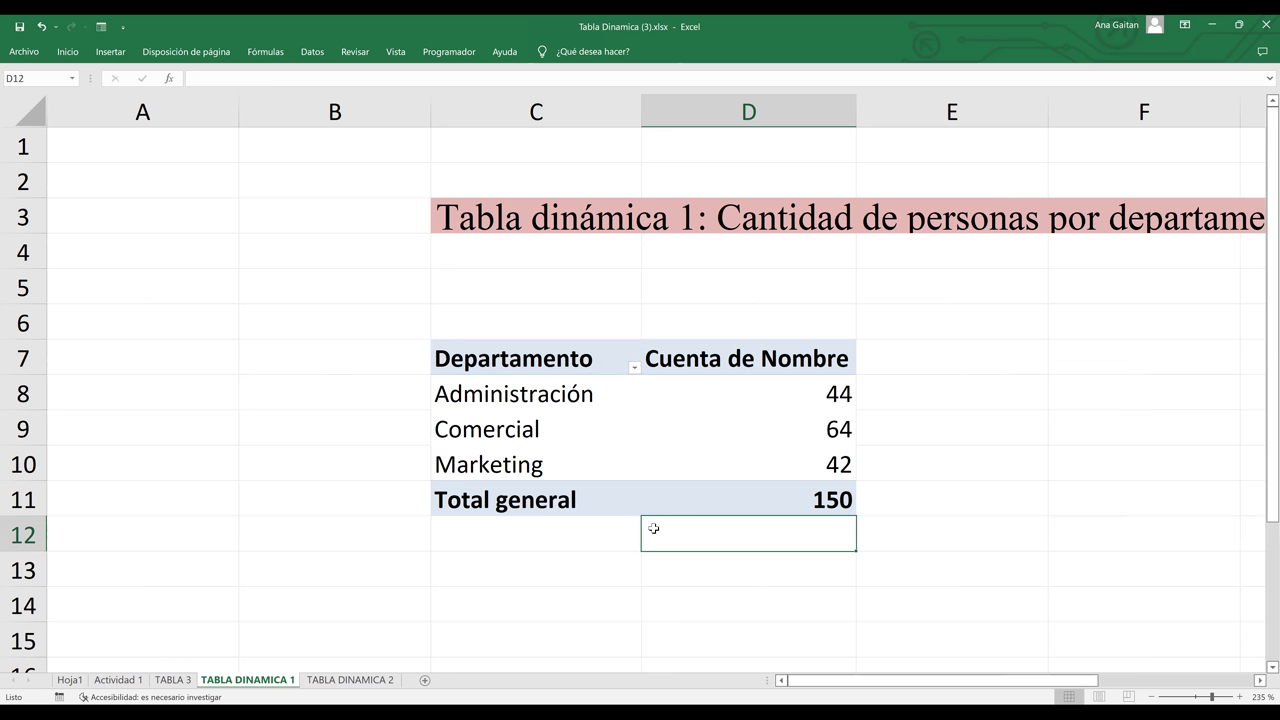
click(546, 364)
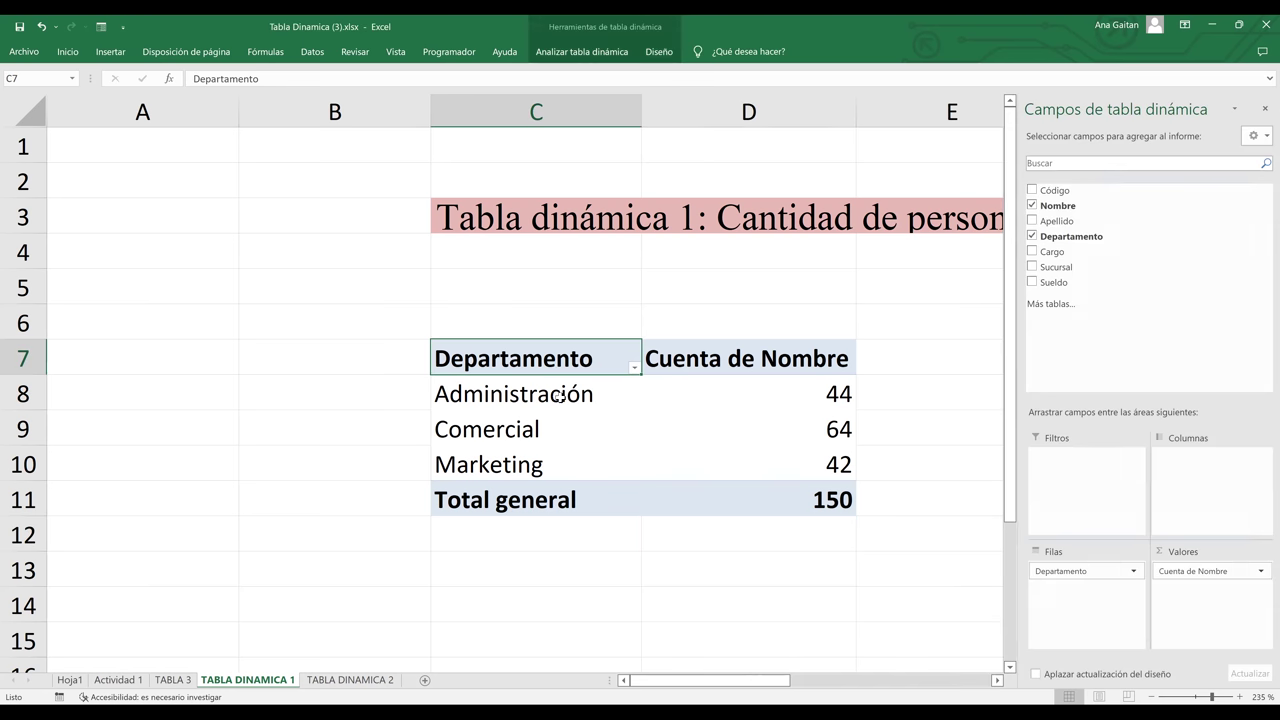
key(Down)
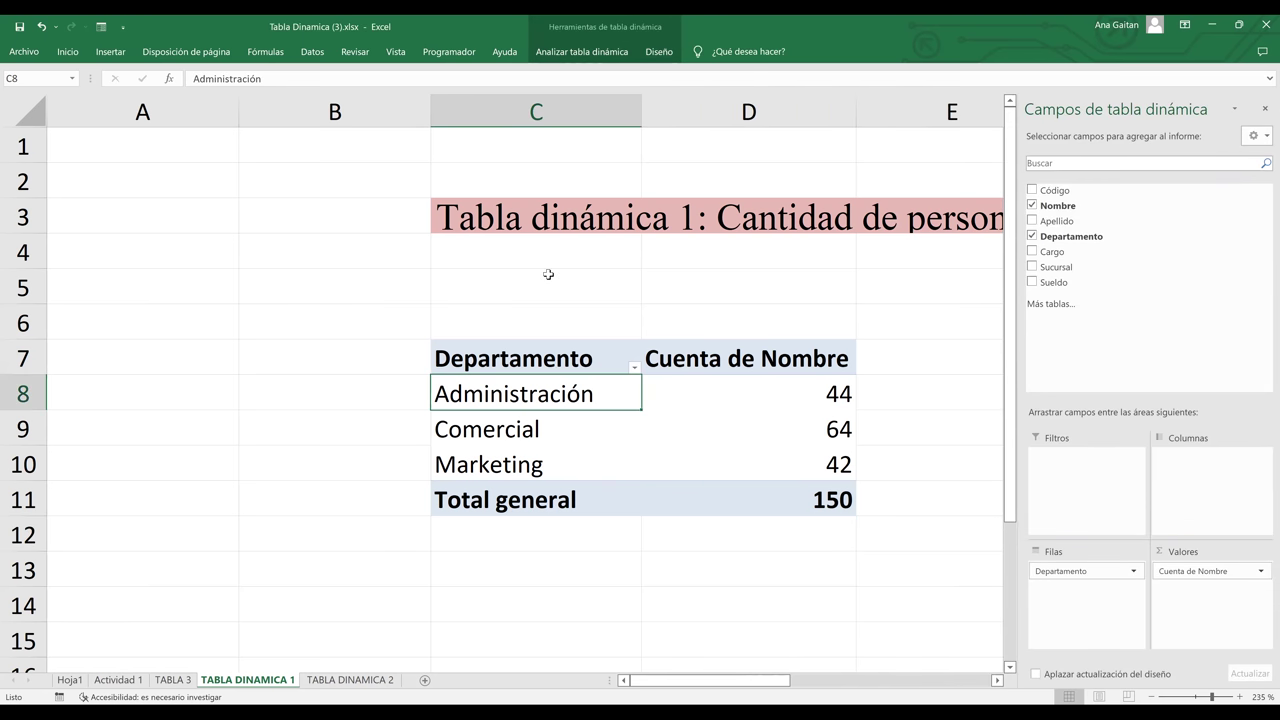
click(548, 274)
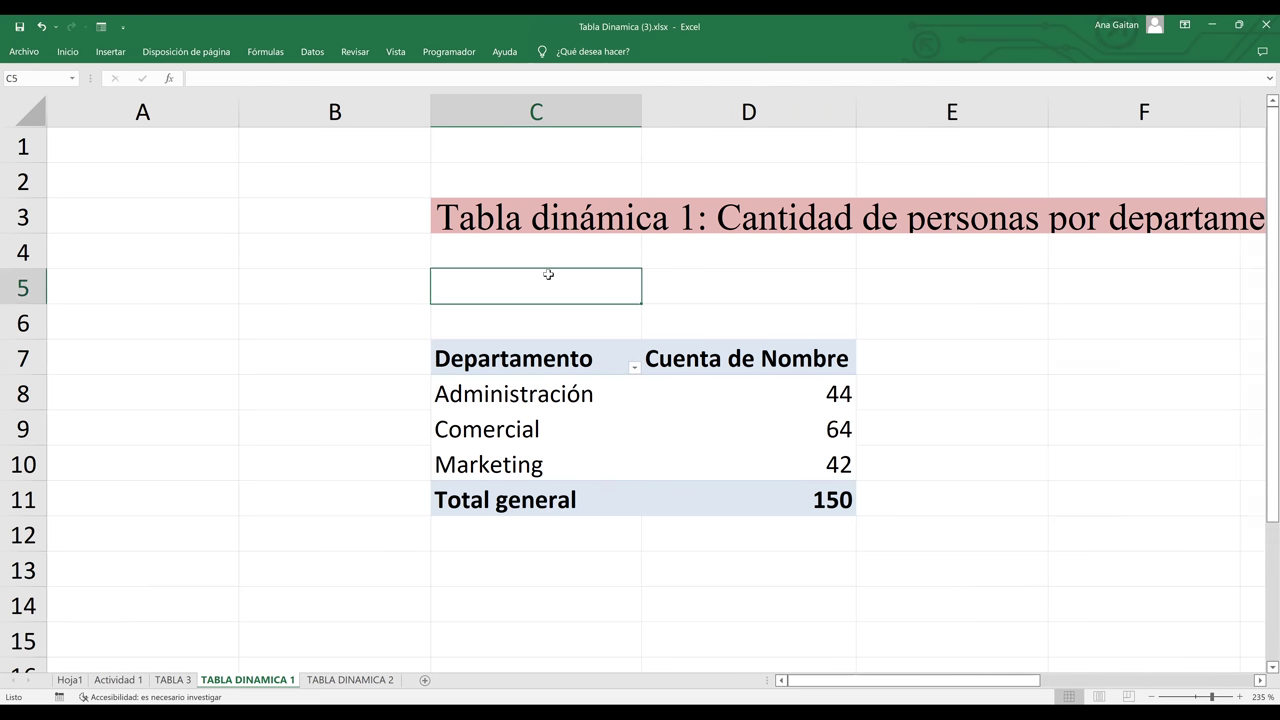
click(537, 393)
Rename the pivot table's value header in D7 to Cantidad
click(517, 430)
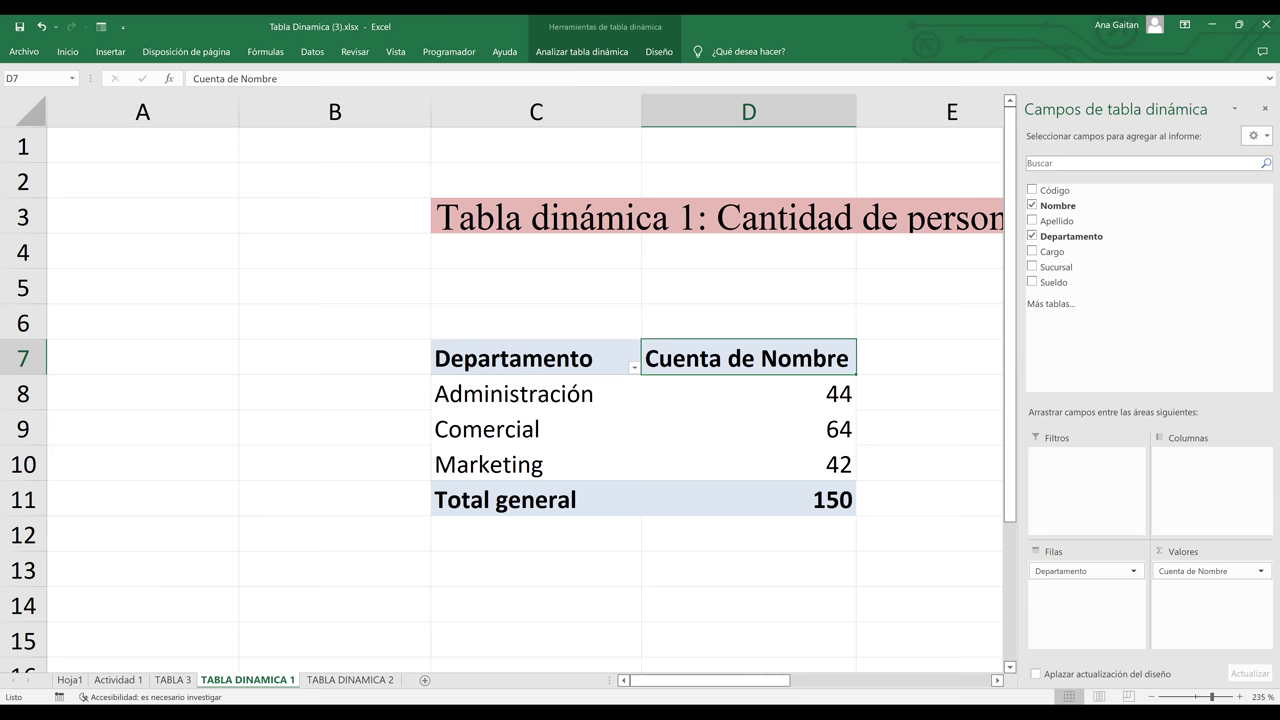
click(998, 680)
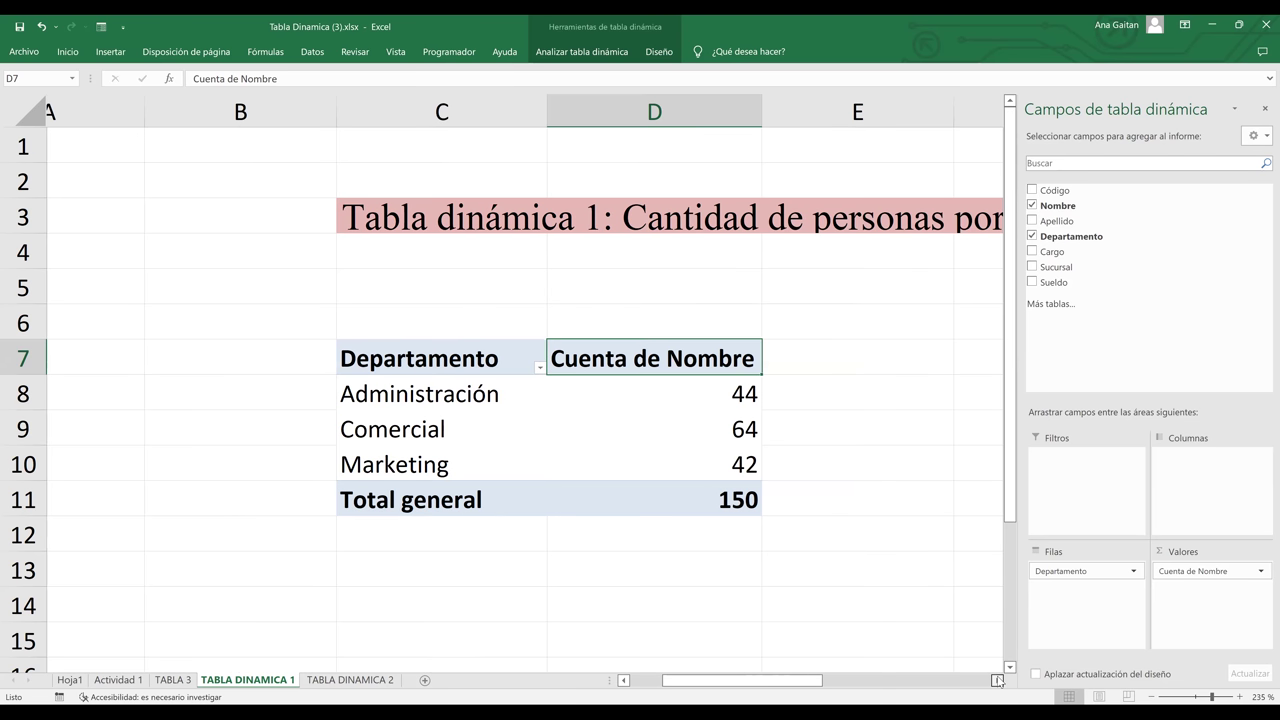
click(998, 680)
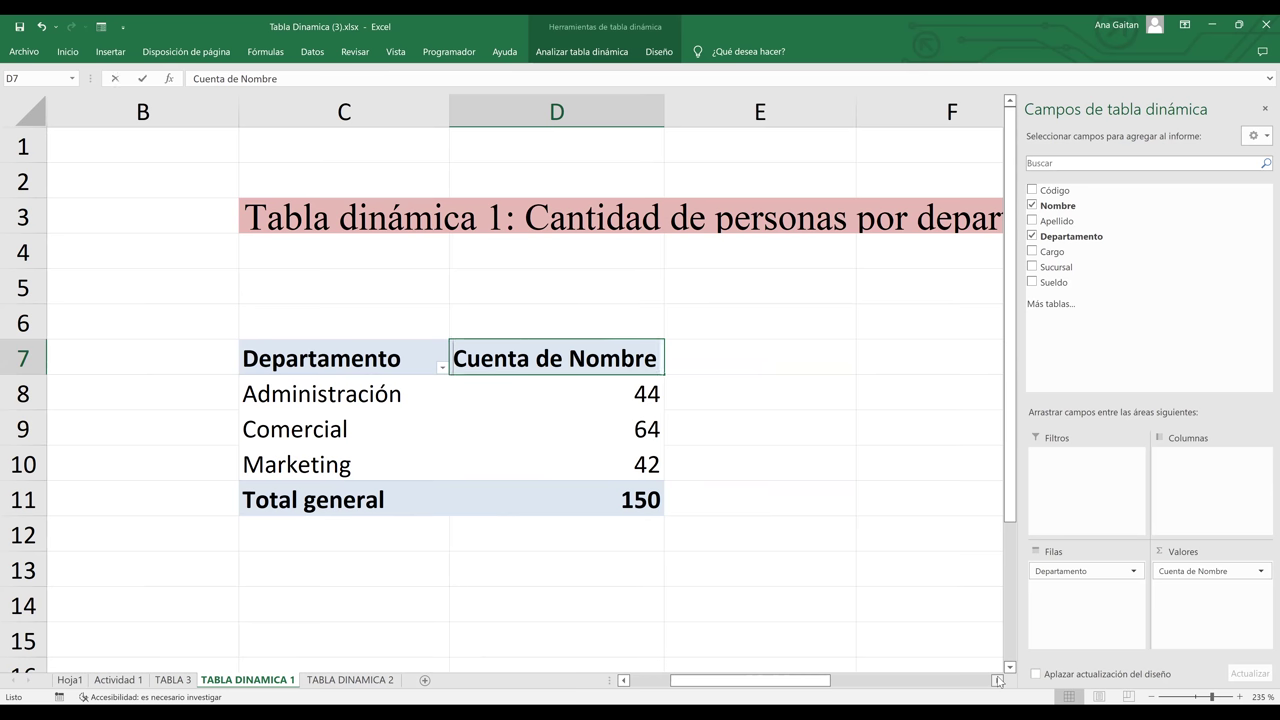
text(ca)
key(BackSpace)
key(BackSpace)
text(Cantidad)
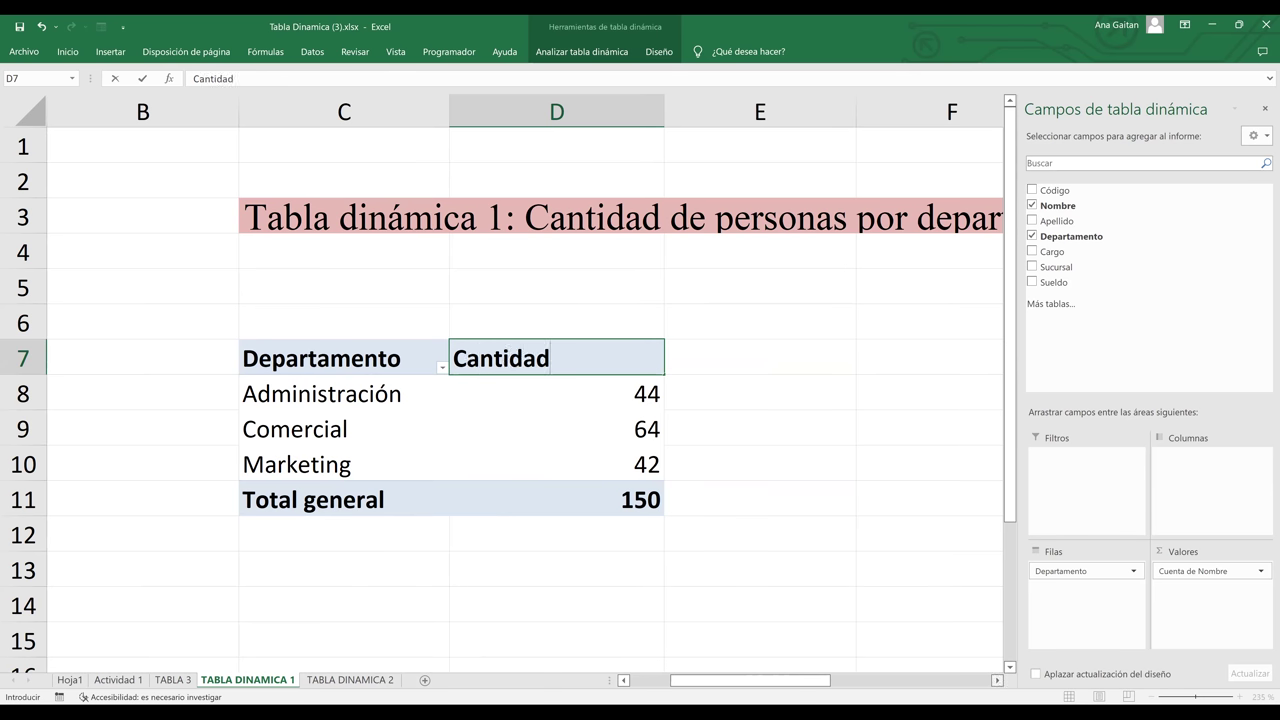
click(765, 410)
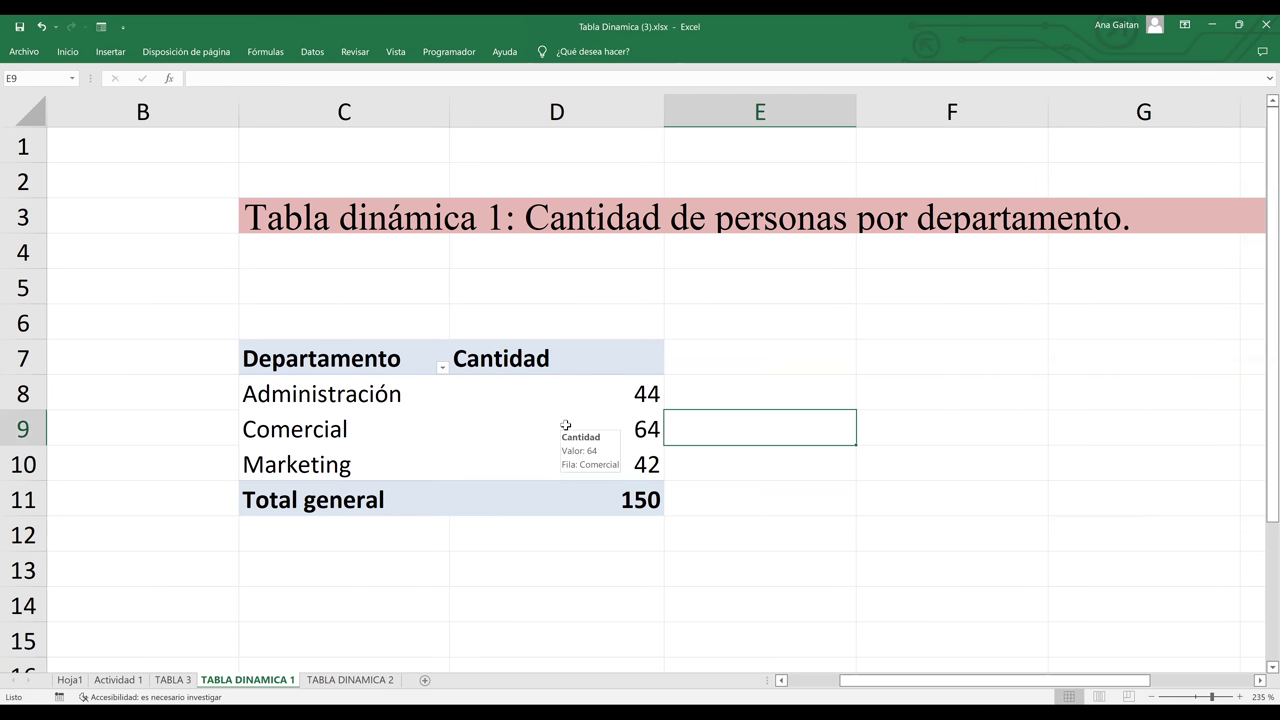
click(548, 364)
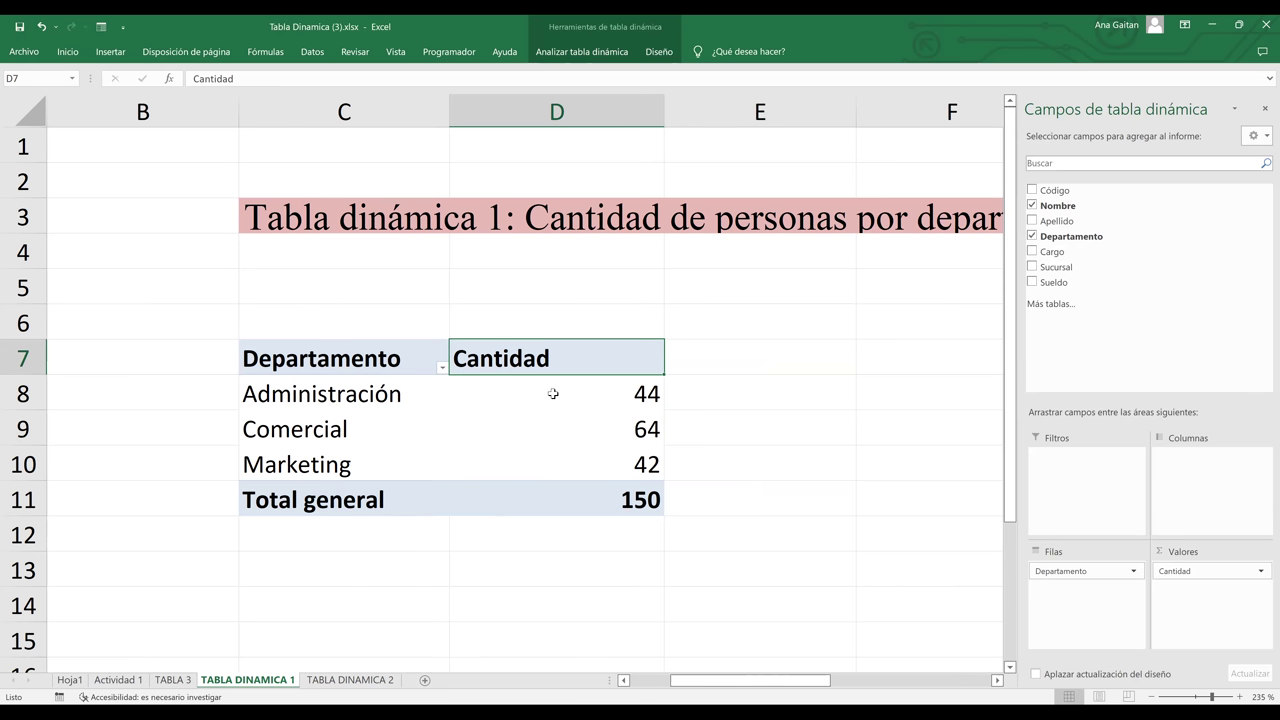
click(638, 452)
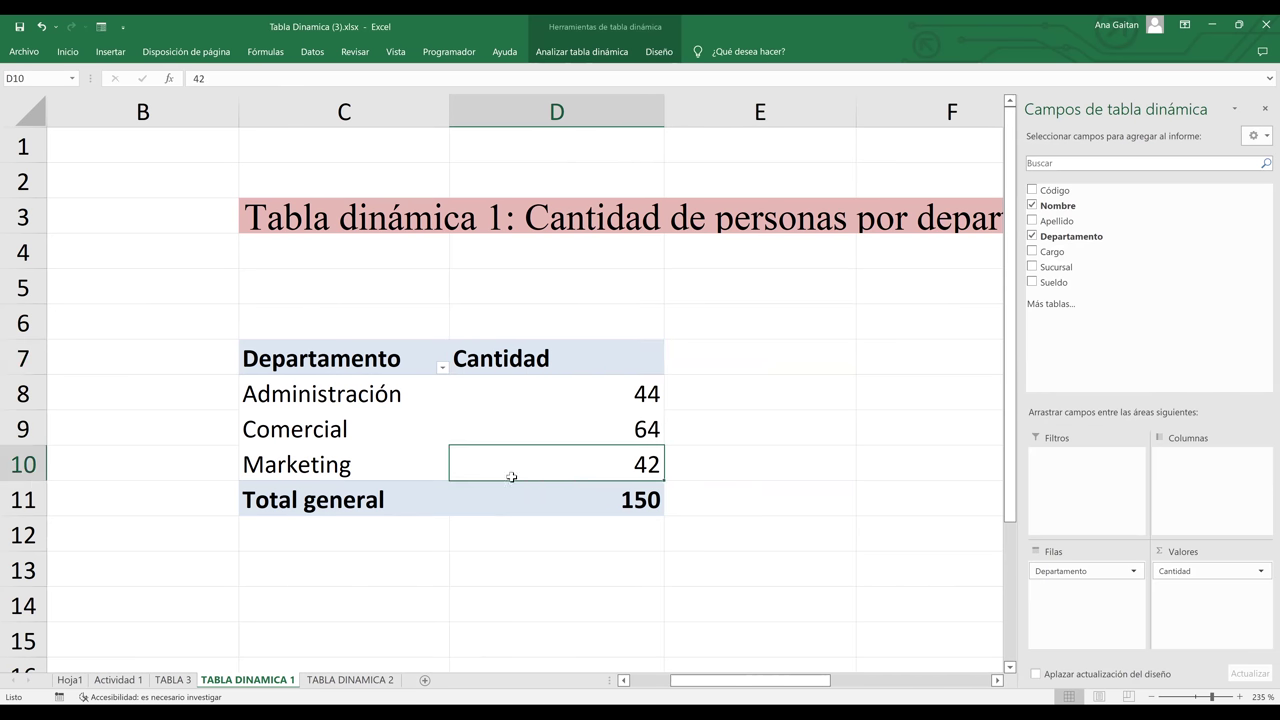
mouse_move(535, 428)
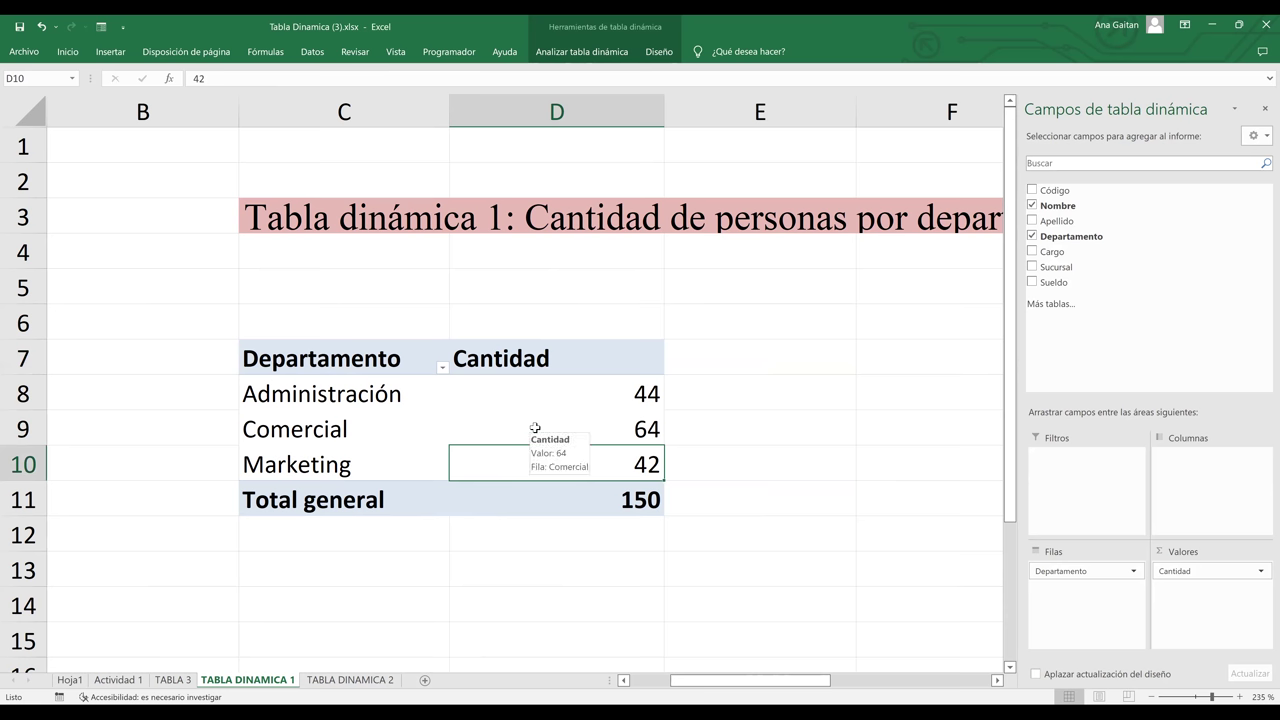
click(462, 395)
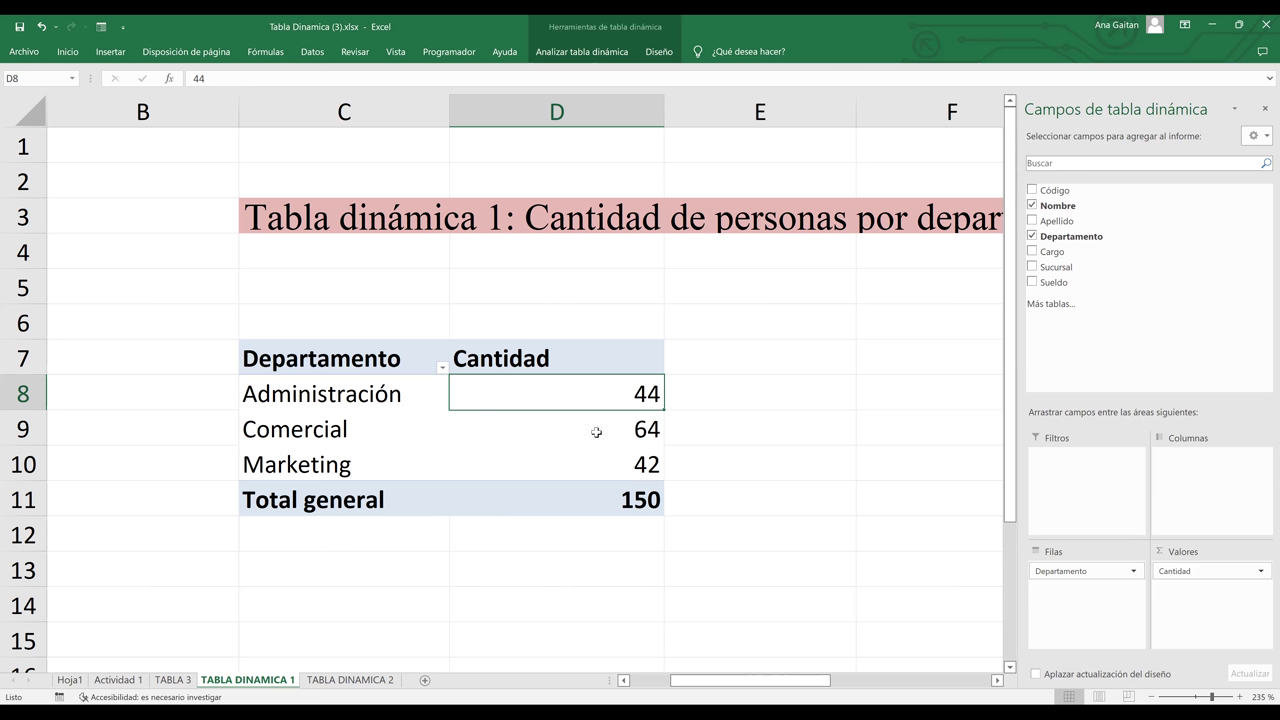
Apply the orange style with a dark header from the Oscuro group to the pivot table
mouse_move(596, 432)
click(655, 52)
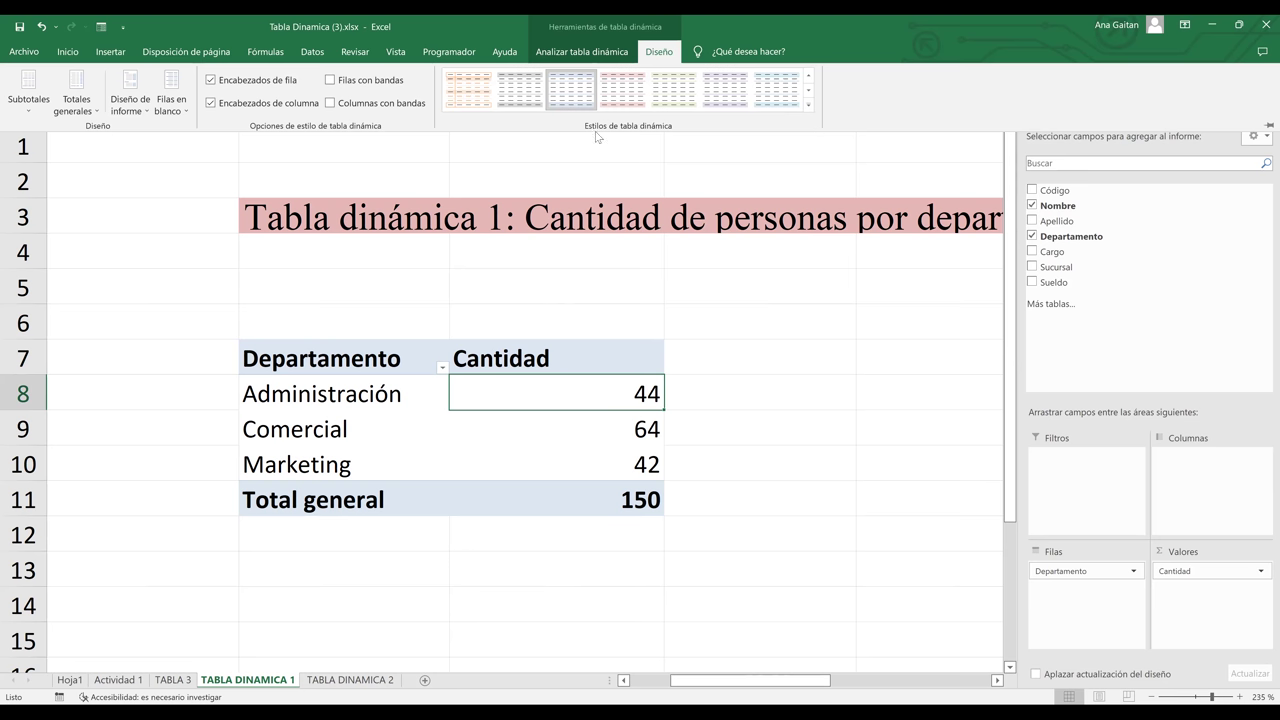
click(809, 106)
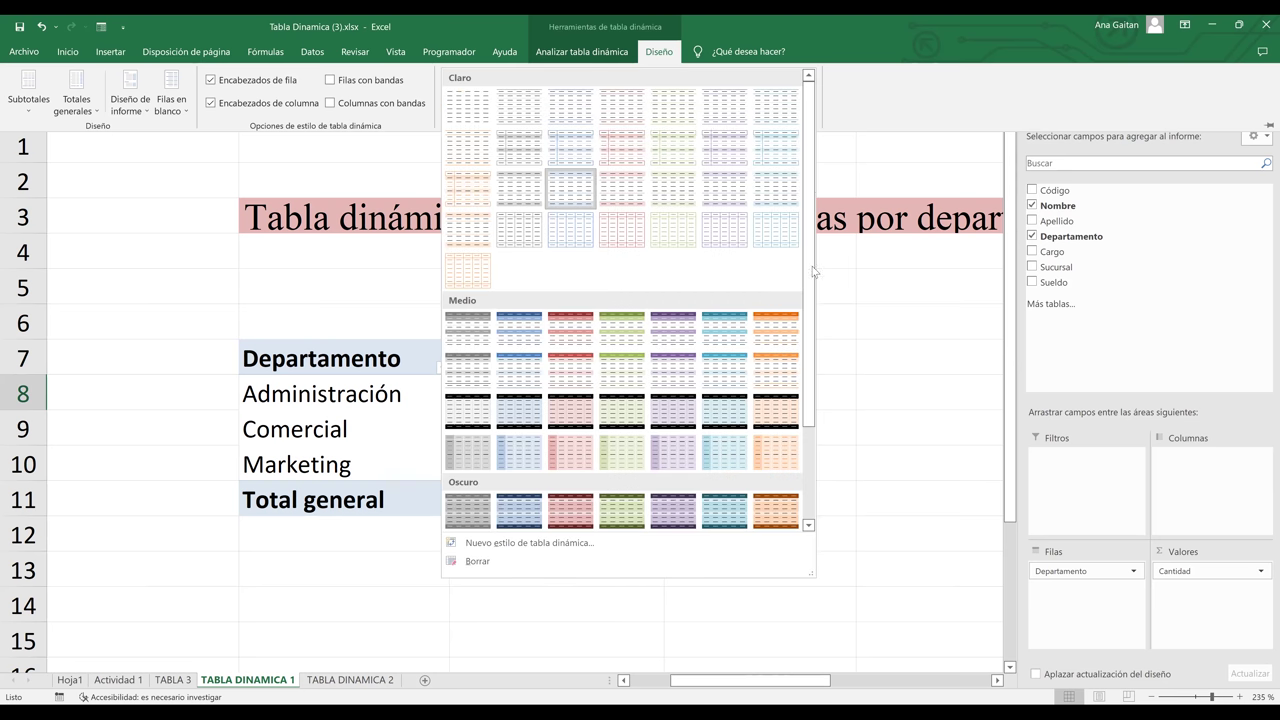
scroll(800, 435, down, 3)
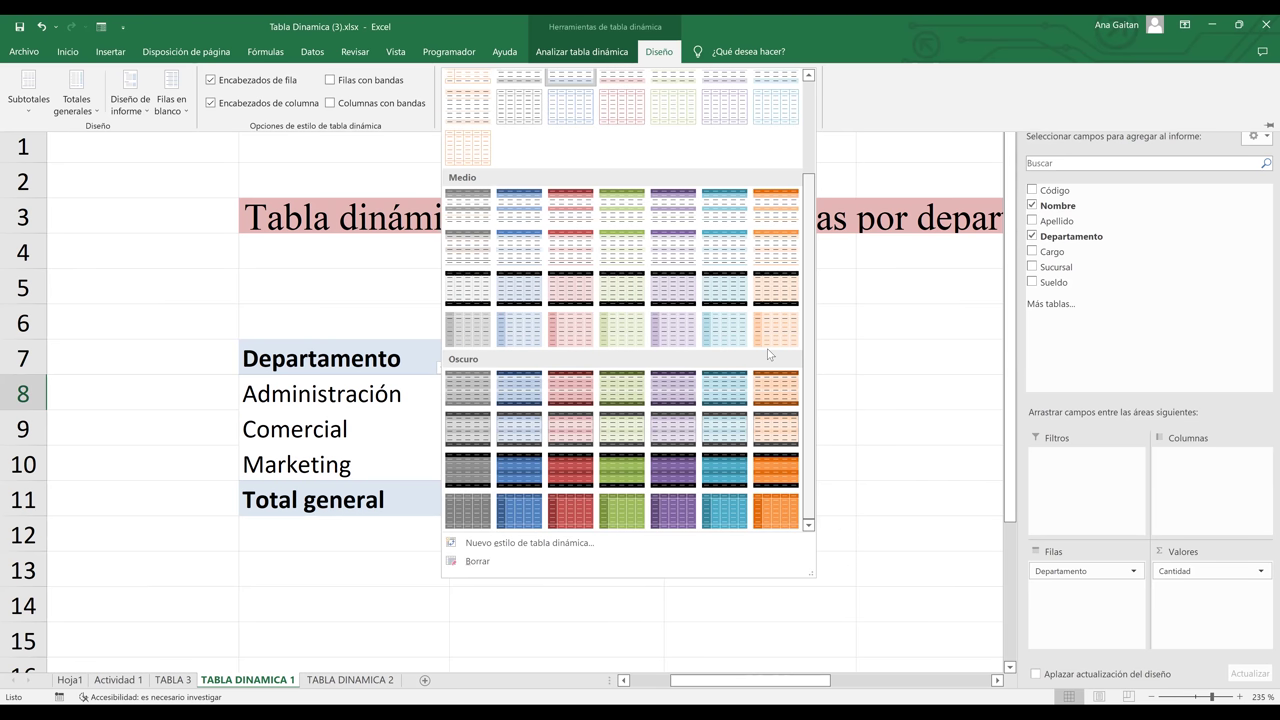
click(767, 381)
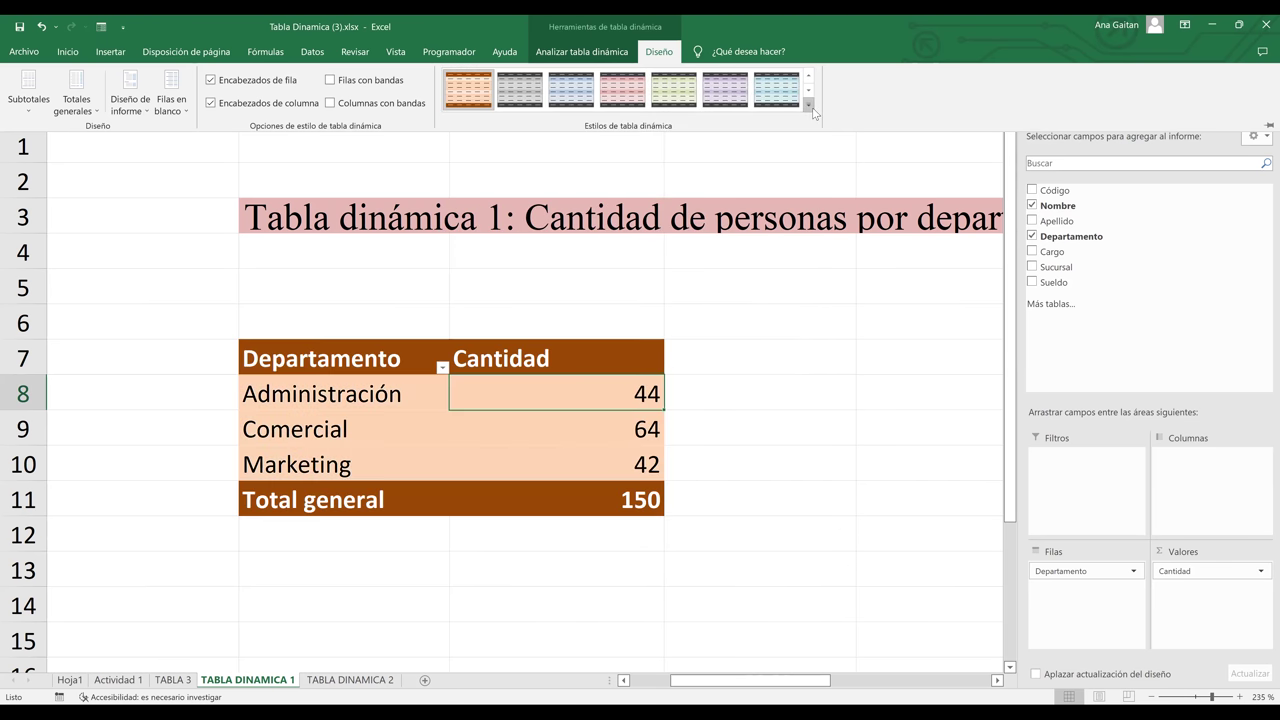
Try other pivot table styles, ending with the red-header one from the Medio group
click(809, 106)
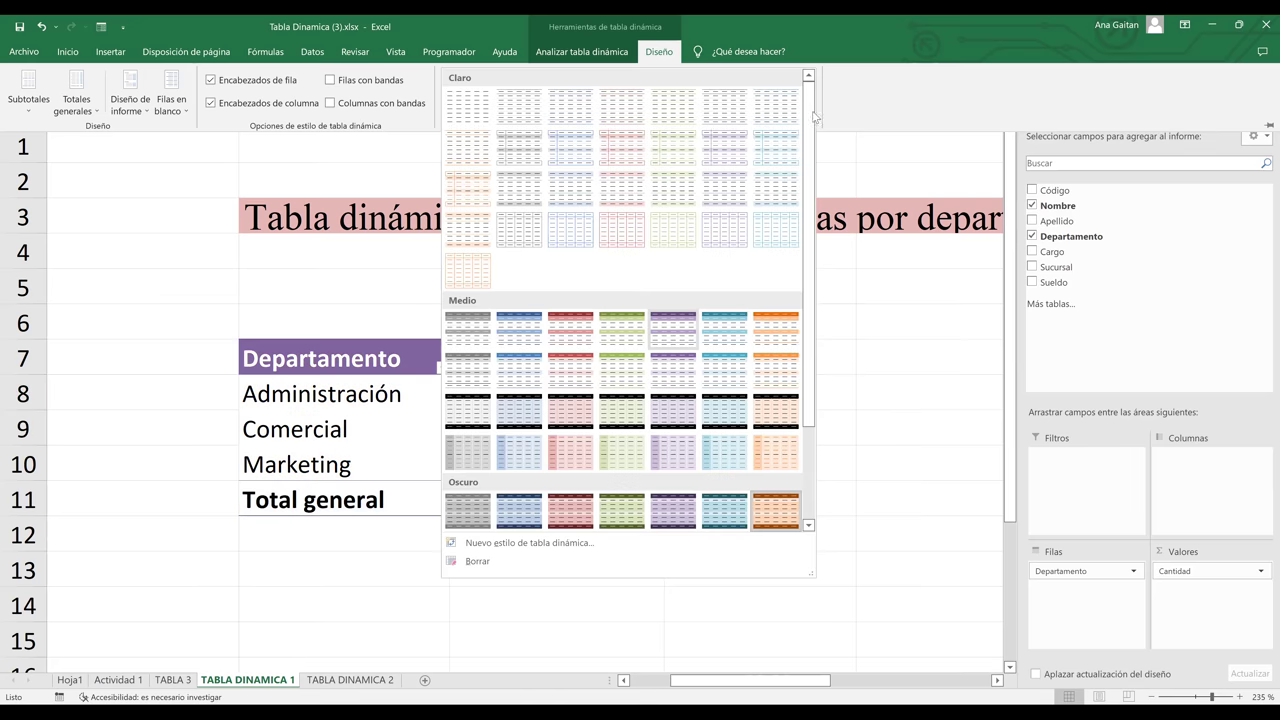
click(725, 190)
click(809, 106)
click(776, 411)
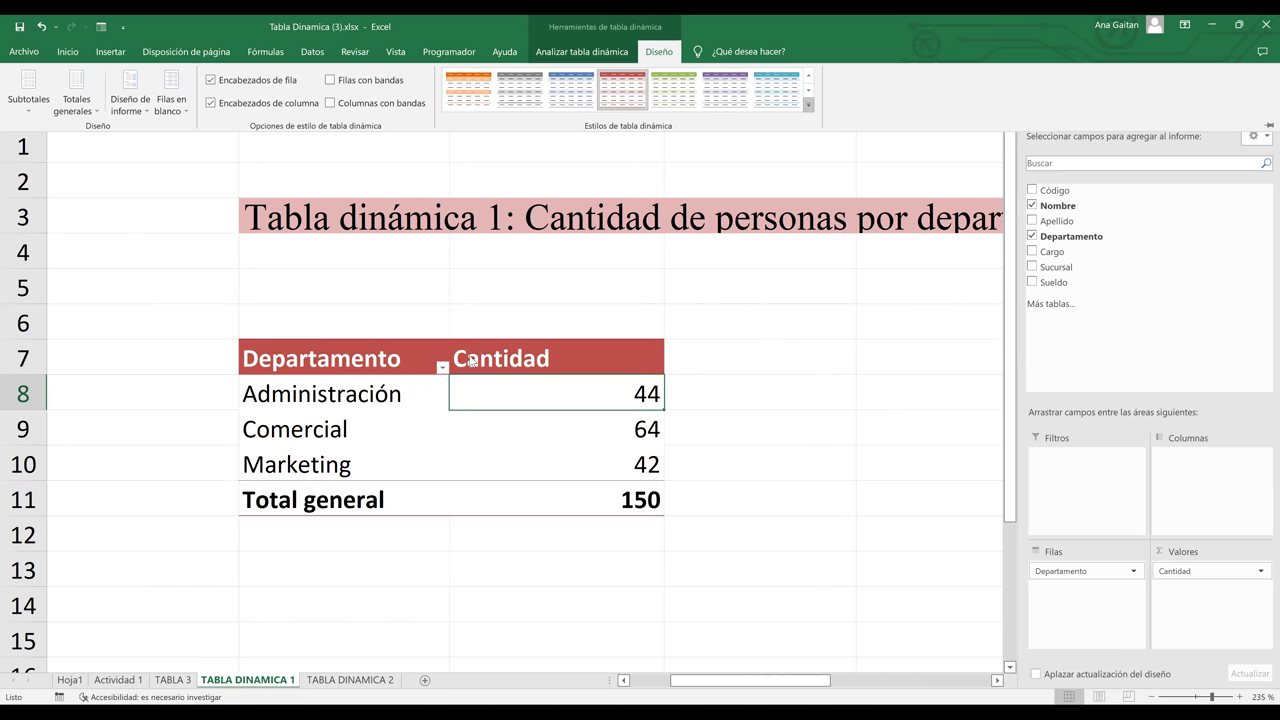
Apply the plain, uncoloured first style of the Claro group to the pivot table
click(809, 106)
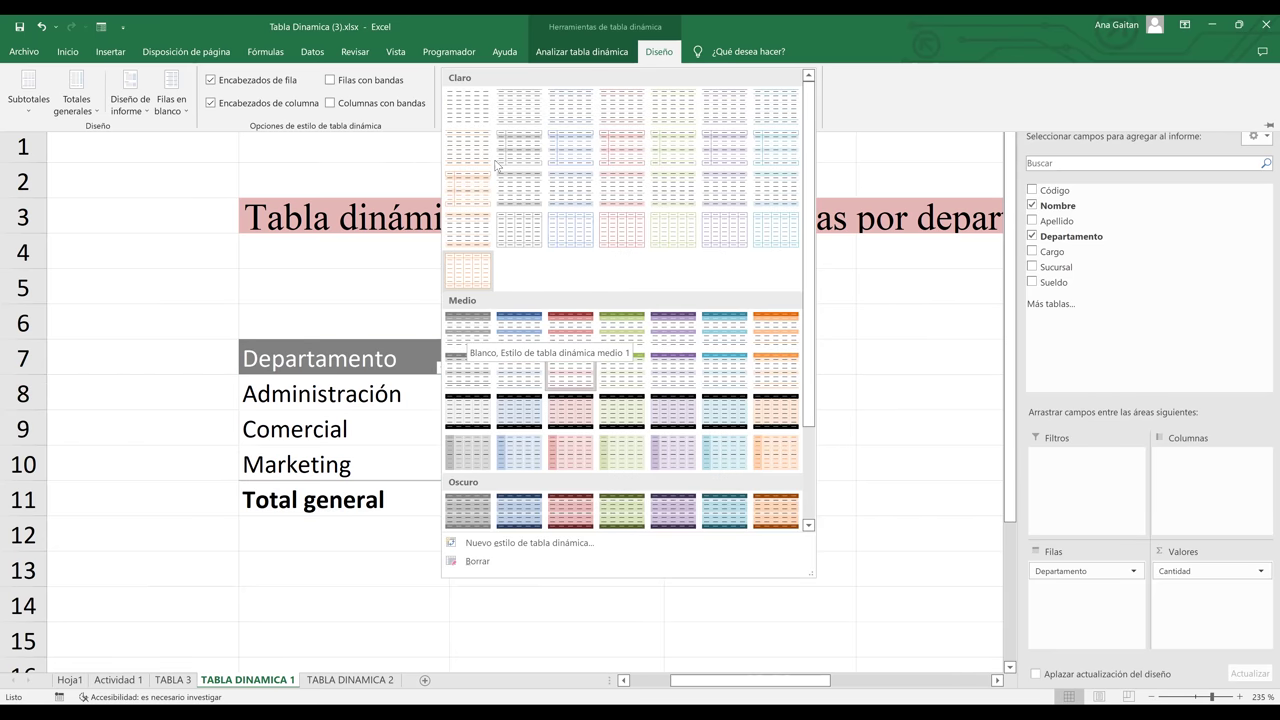
click(477, 119)
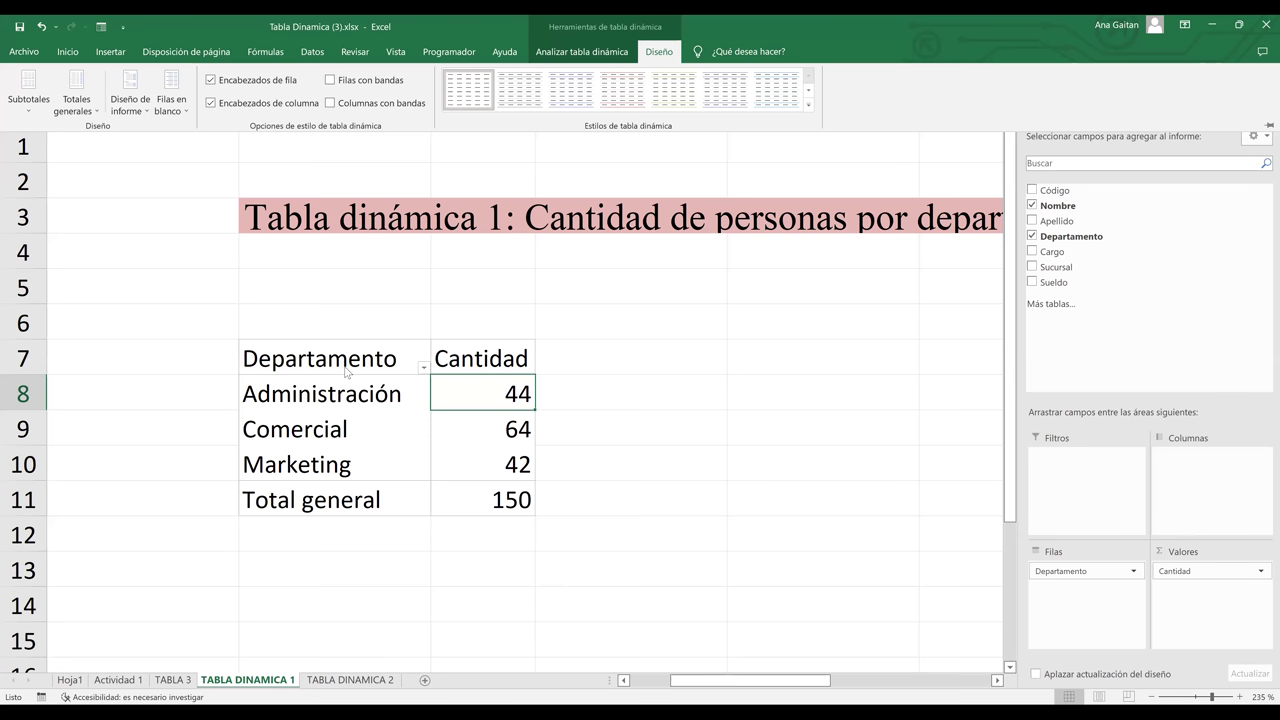
Select the pivot table range C7:D11 and apply the purple style with a black header from the Oscuro group
click(384, 374)
drag(380, 363, 460, 452)
click(567, 457)
drag(383, 357, 500, 398)
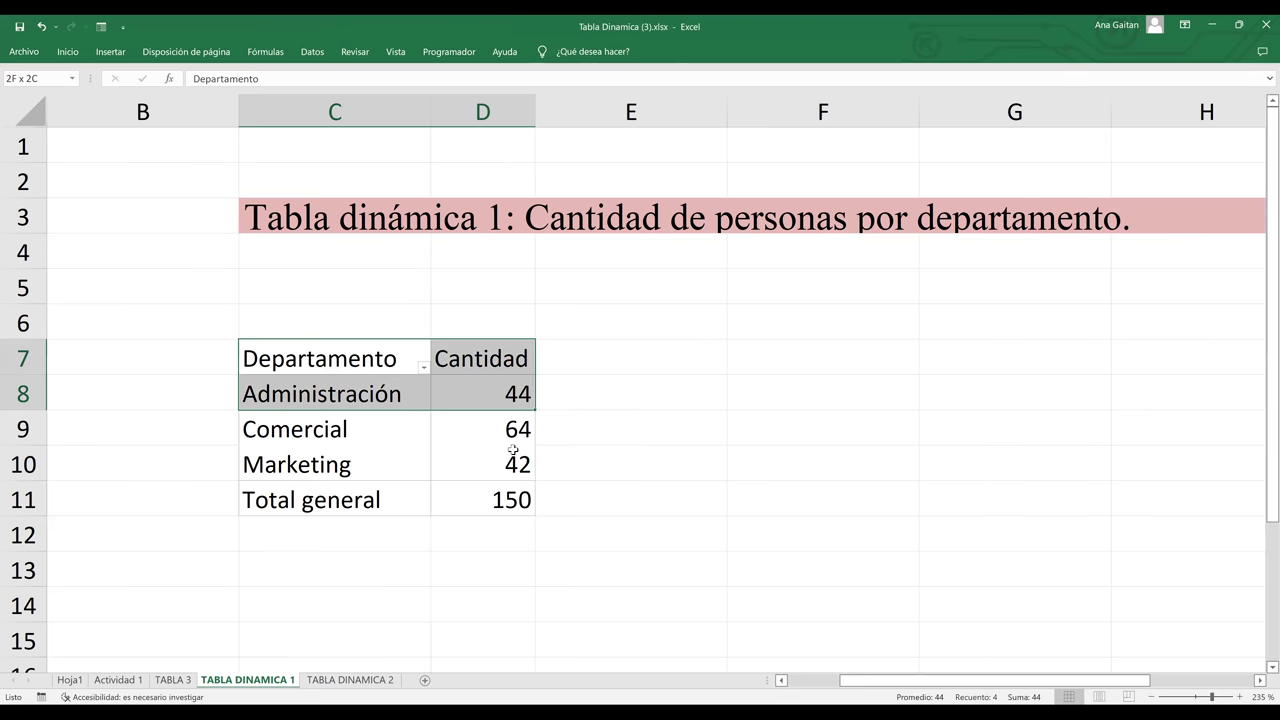
drag(517, 487, 517, 490)
click(648, 57)
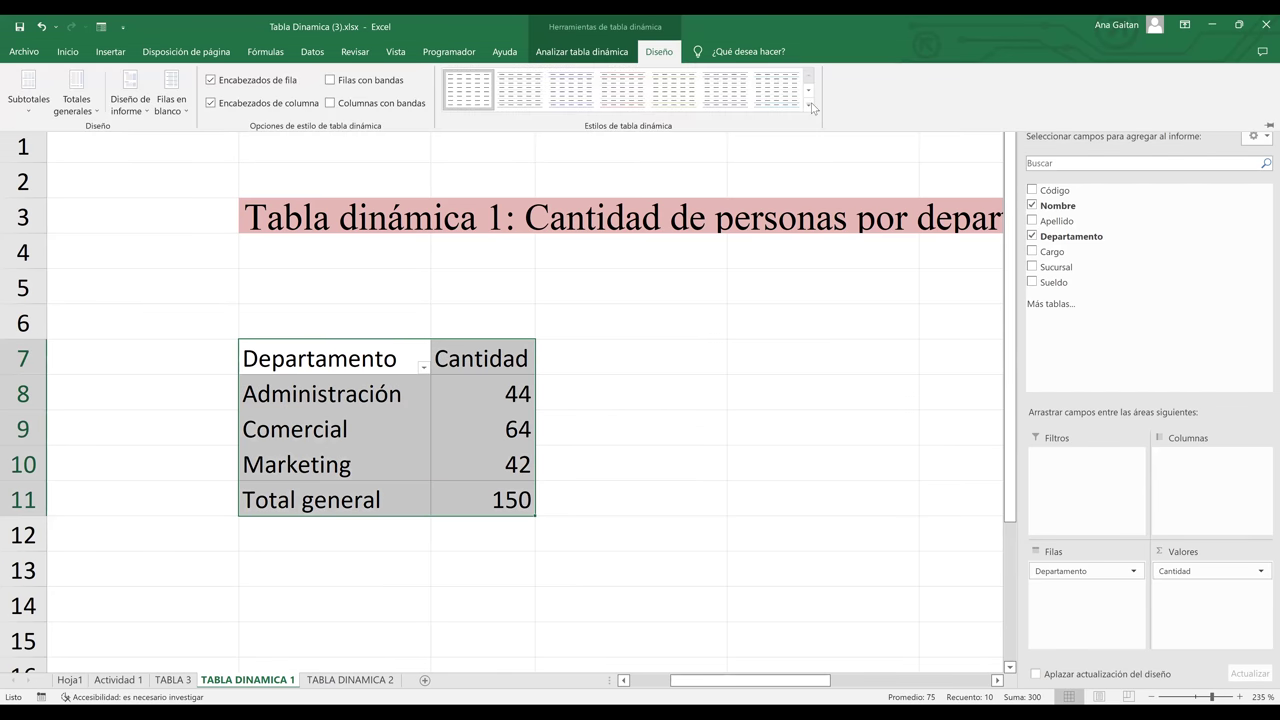
click(808, 104)
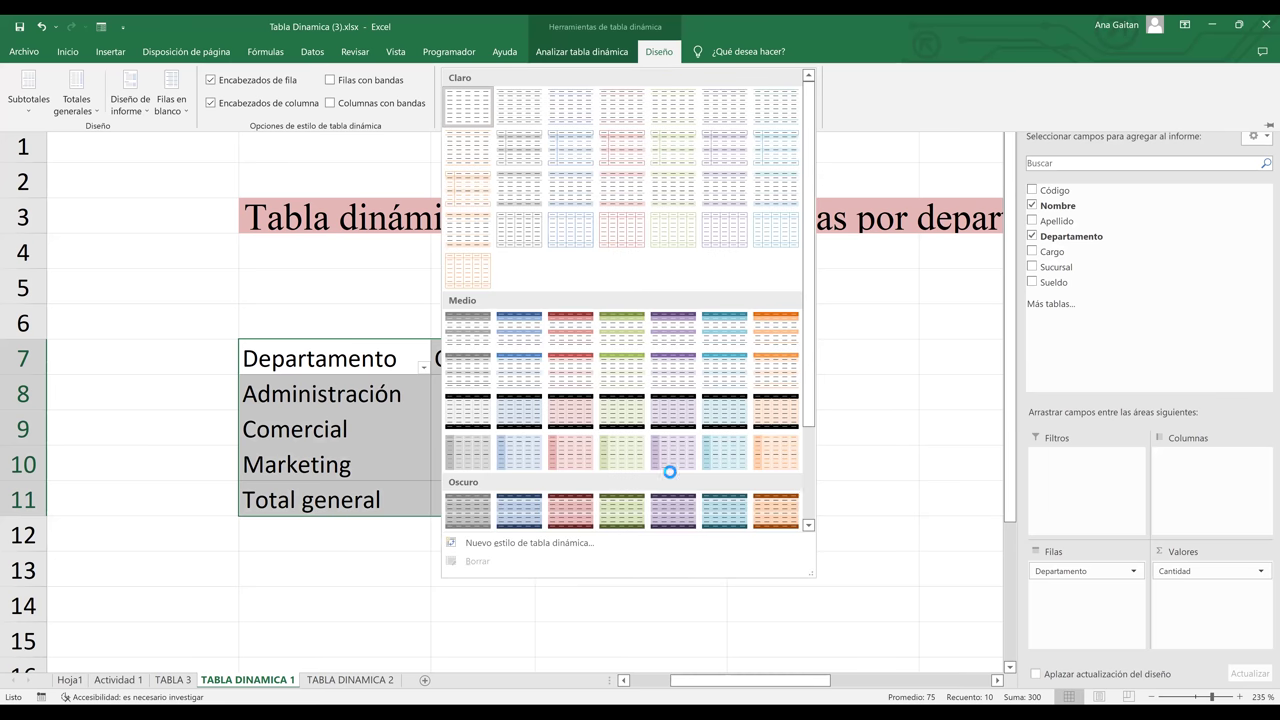
scroll(670, 471, down, 3)
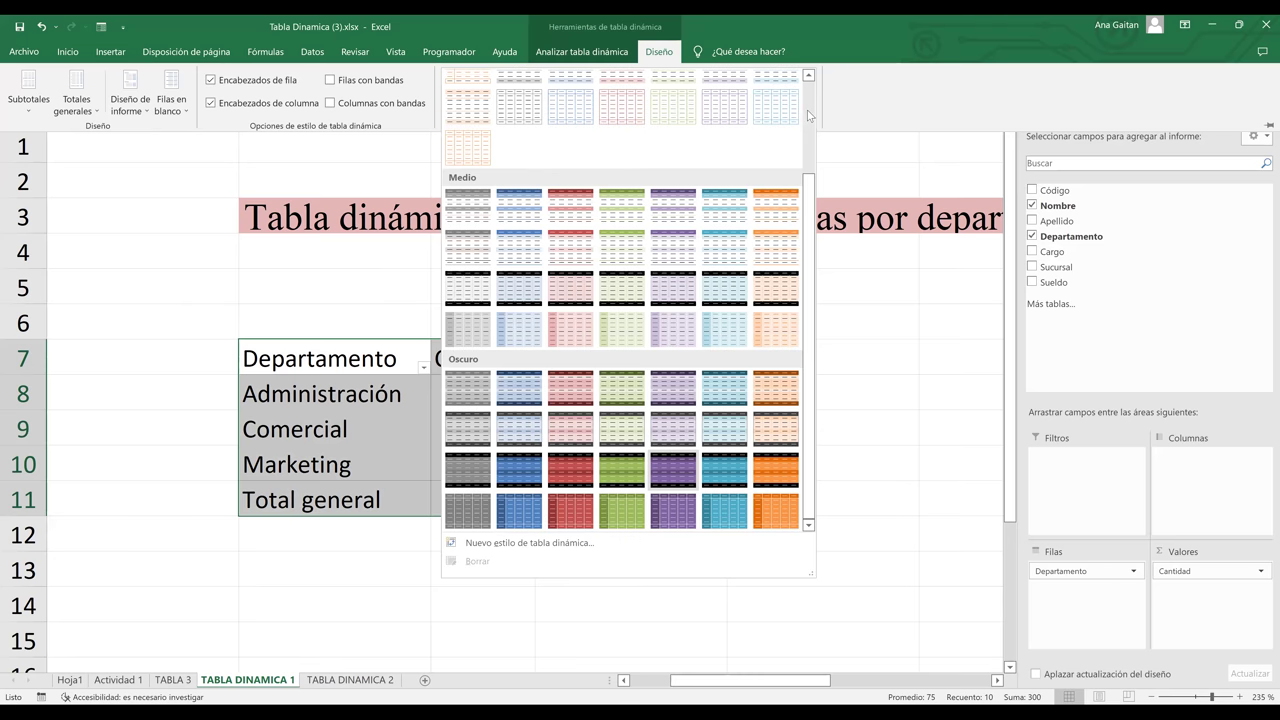
click(673, 469)
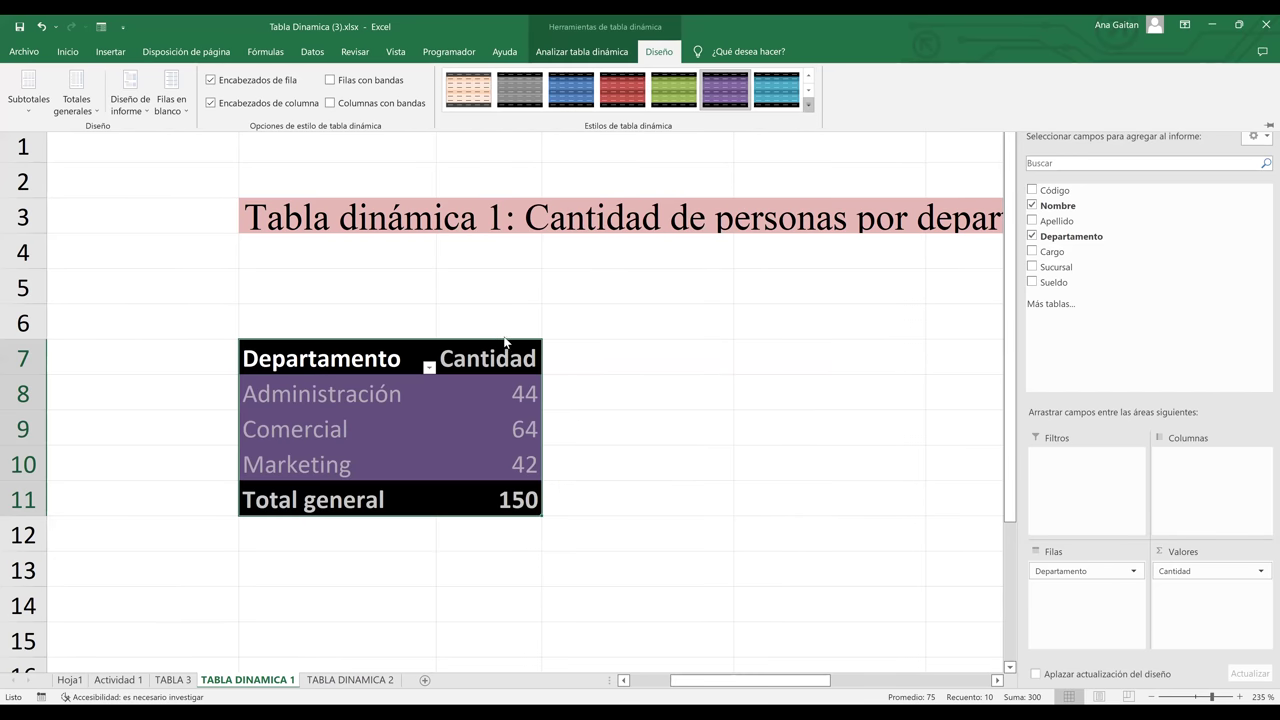
Replace the purple pivot table style with the light blue bordered style of the Claro group
key(ctrl+z)
key(ctrl+z)
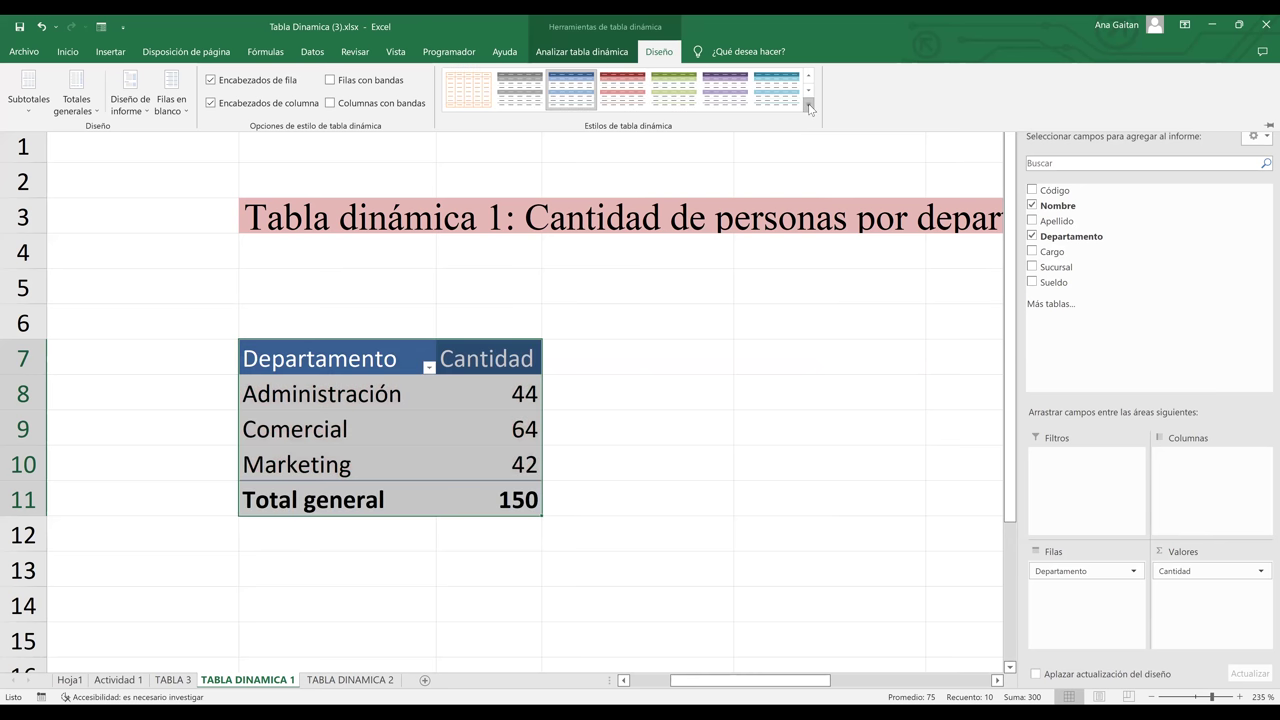
click(809, 105)
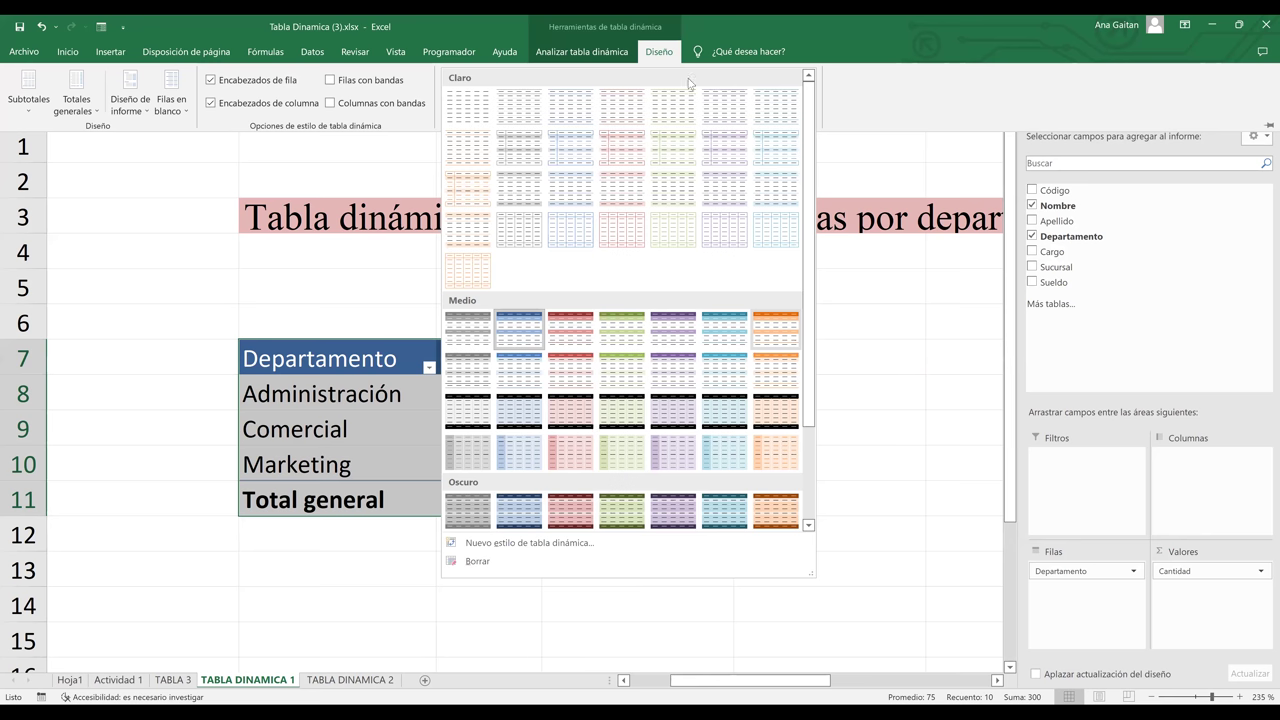
click(806, 102)
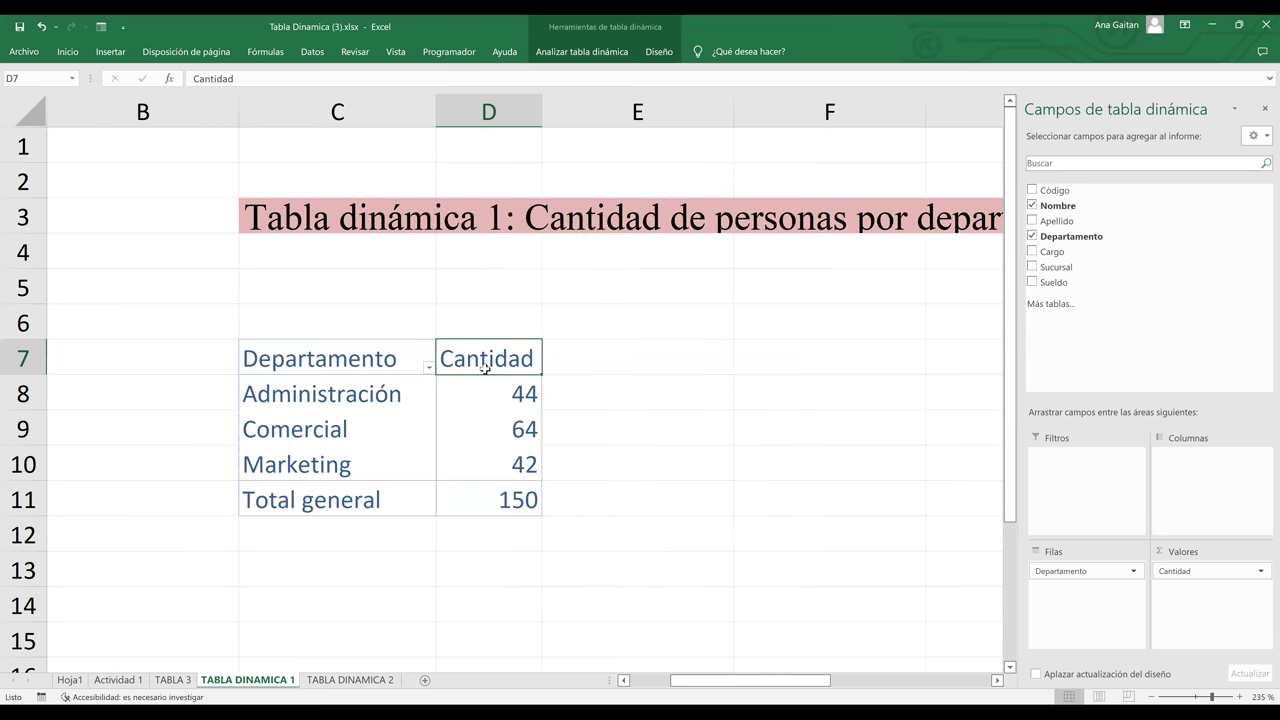
Insert a slicer for the Nombre field and place it beside the pivot table over columns F and G
click(588, 52)
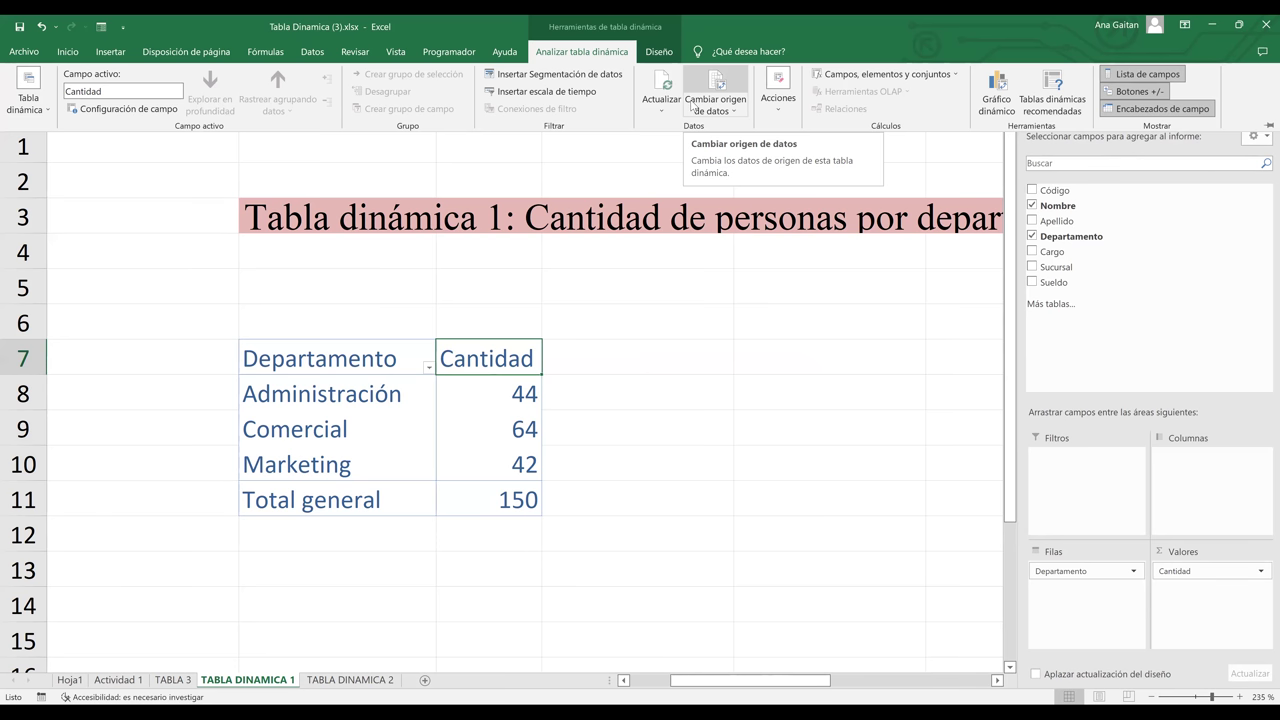
click(576, 80)
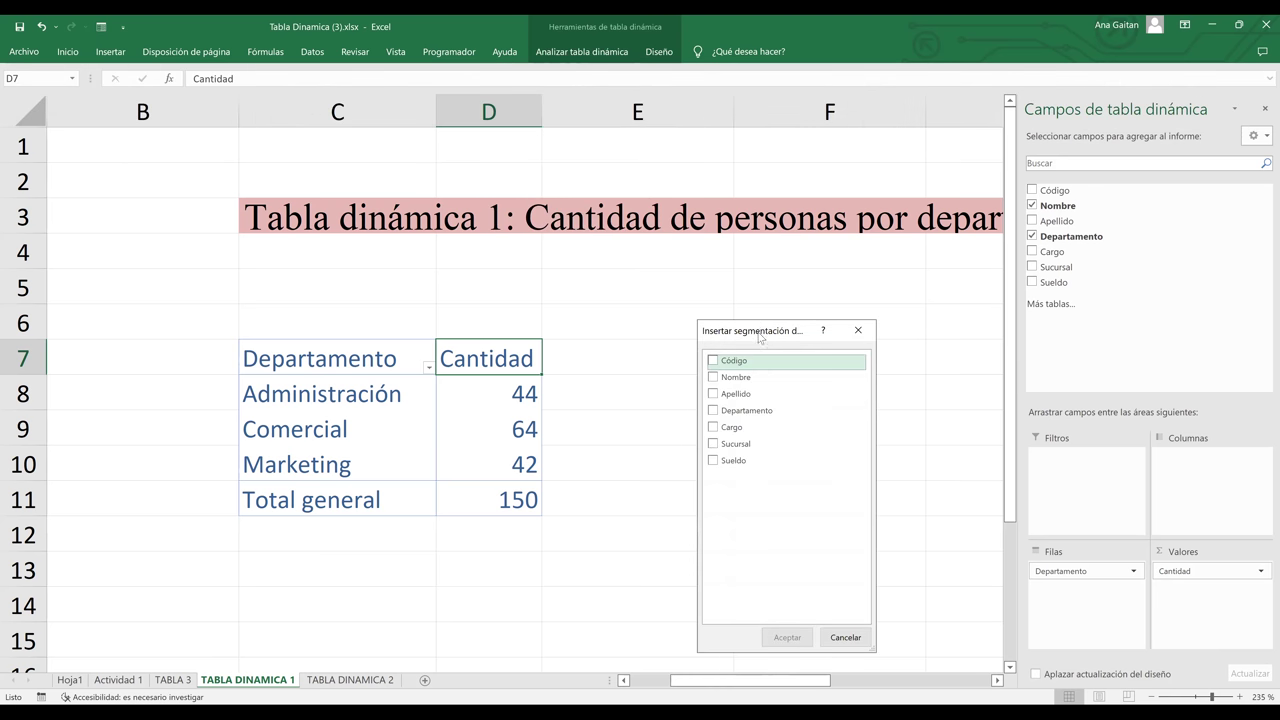
drag(759, 337, 820, 227)
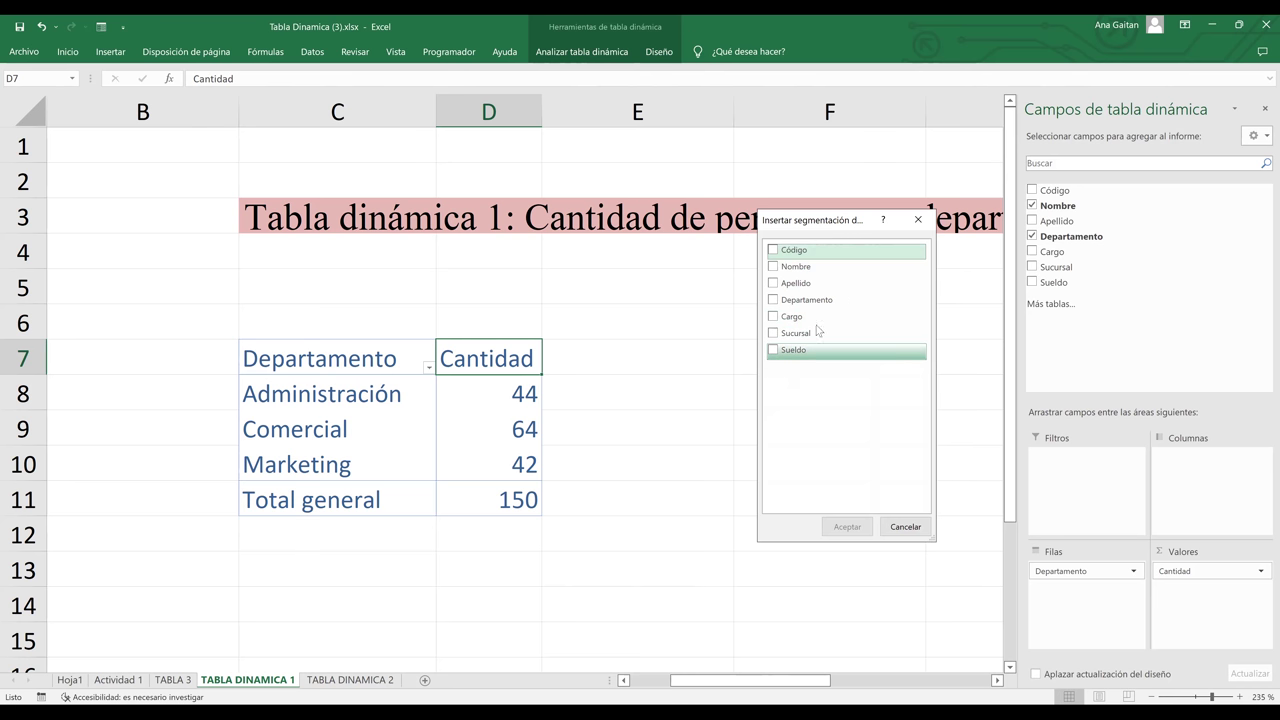
click(773, 267)
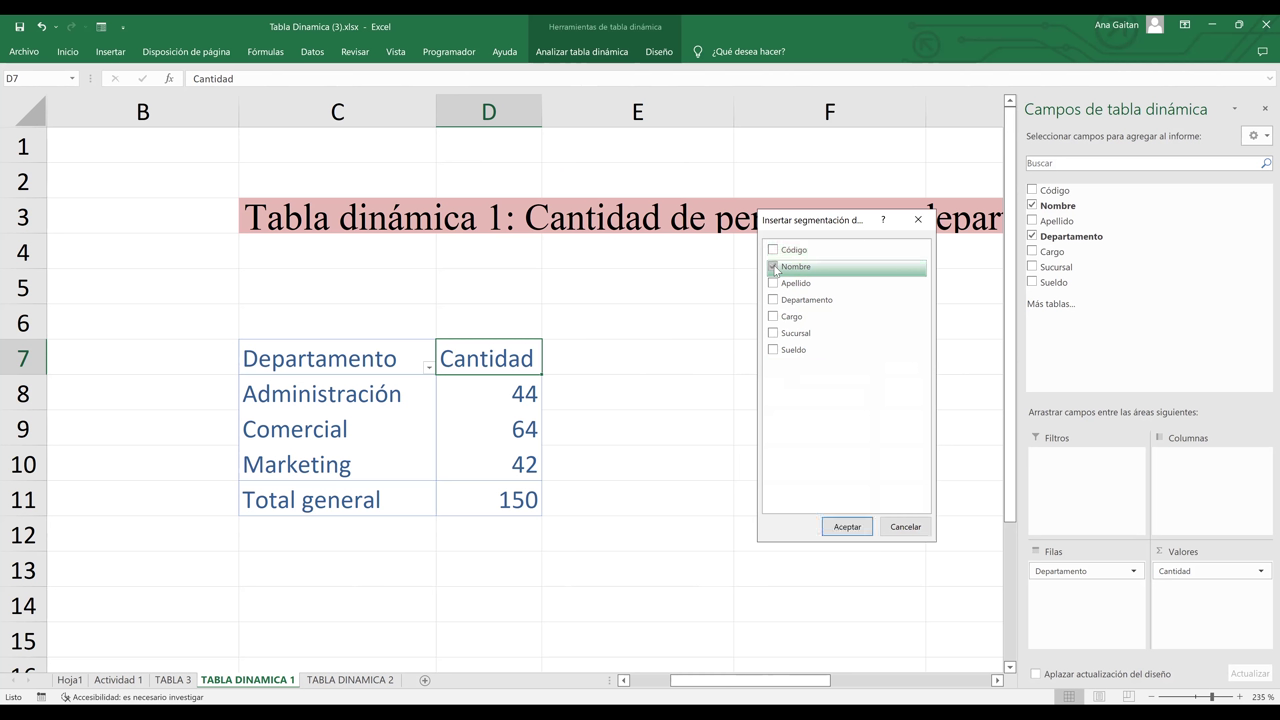
click(843, 532)
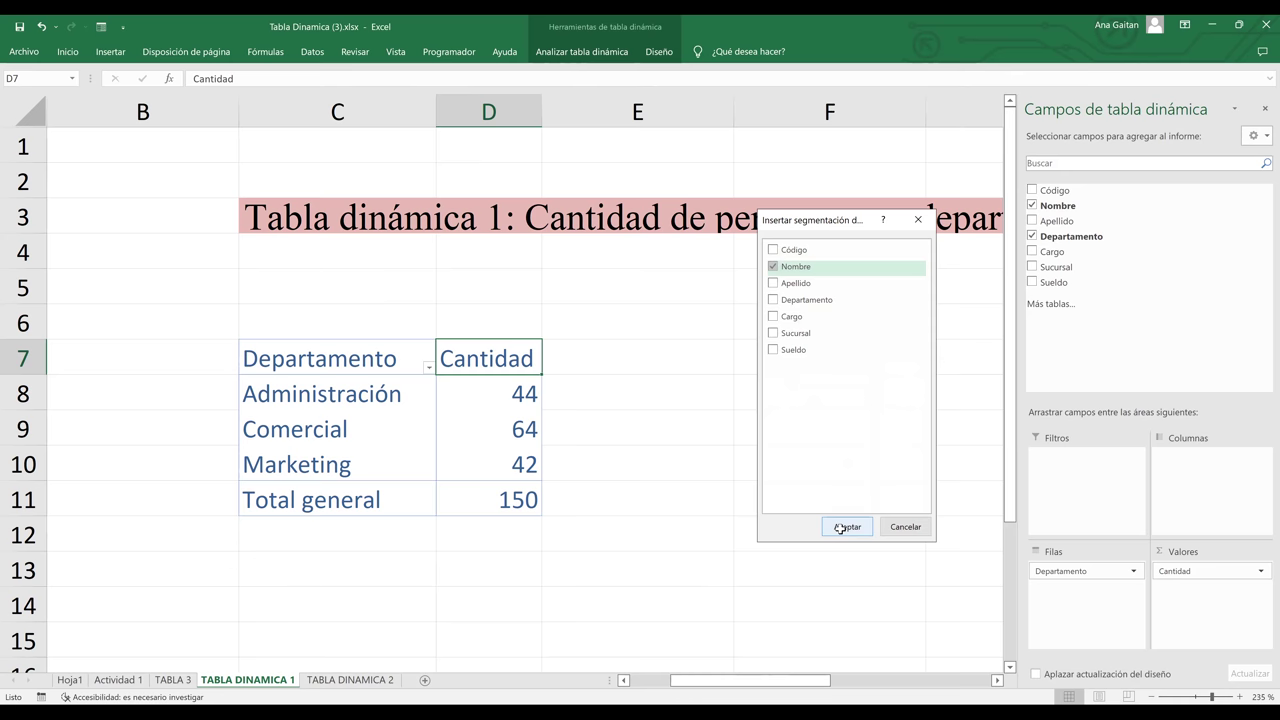
drag(559, 198, 977, 197)
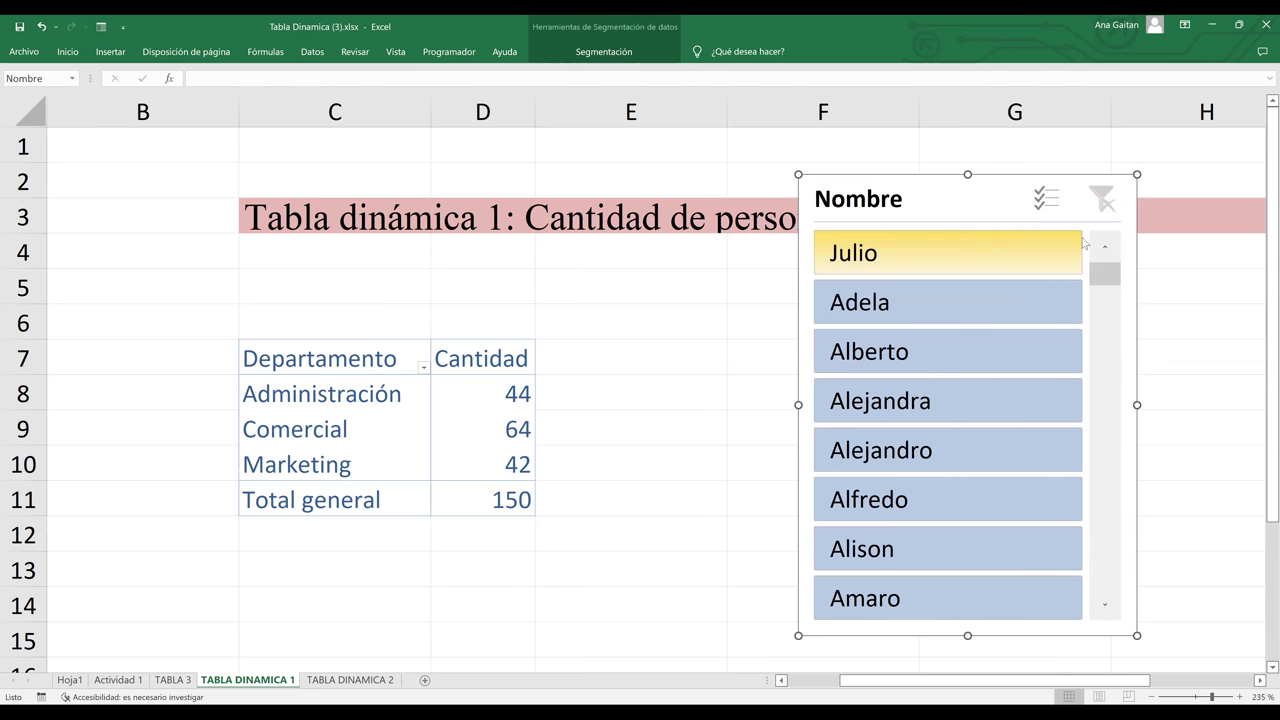
Filter the pivot table by one first name after another from the middle of the Nombre slicer's list
scroll(1083, 243, down, 5)
drag(1118, 328, 1124, 491)
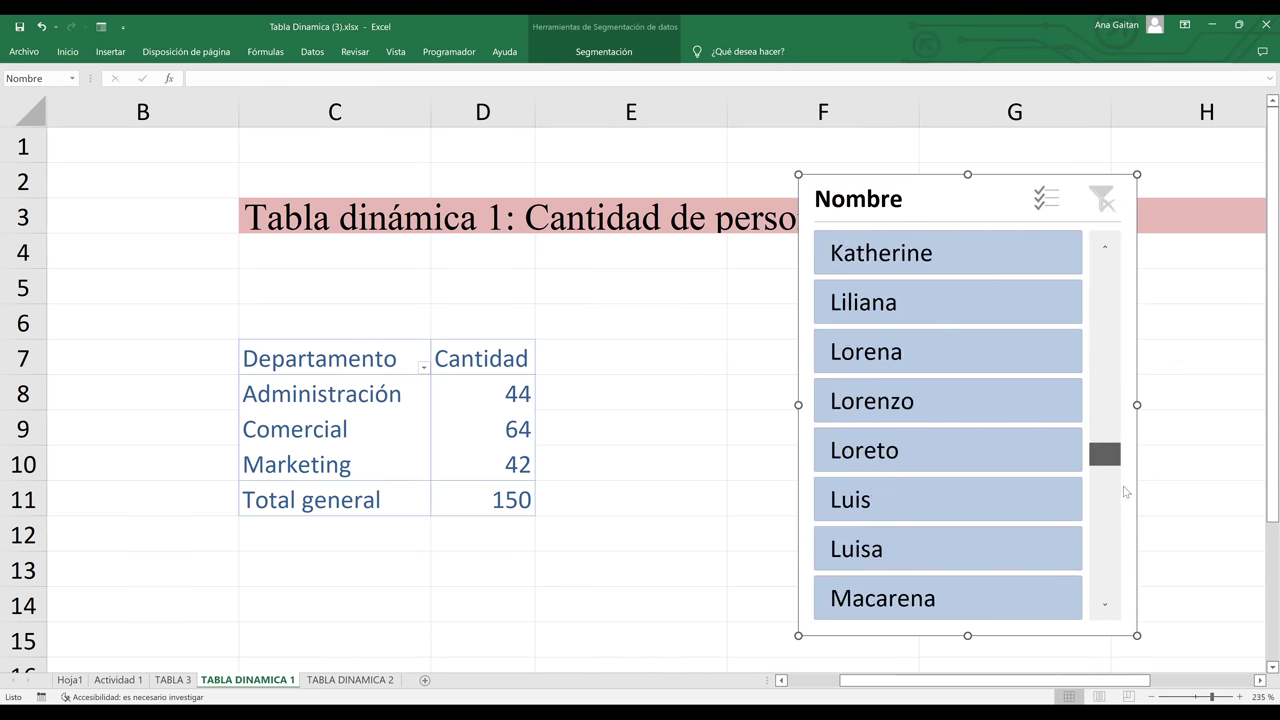
click(1117, 563)
click(1107, 306)
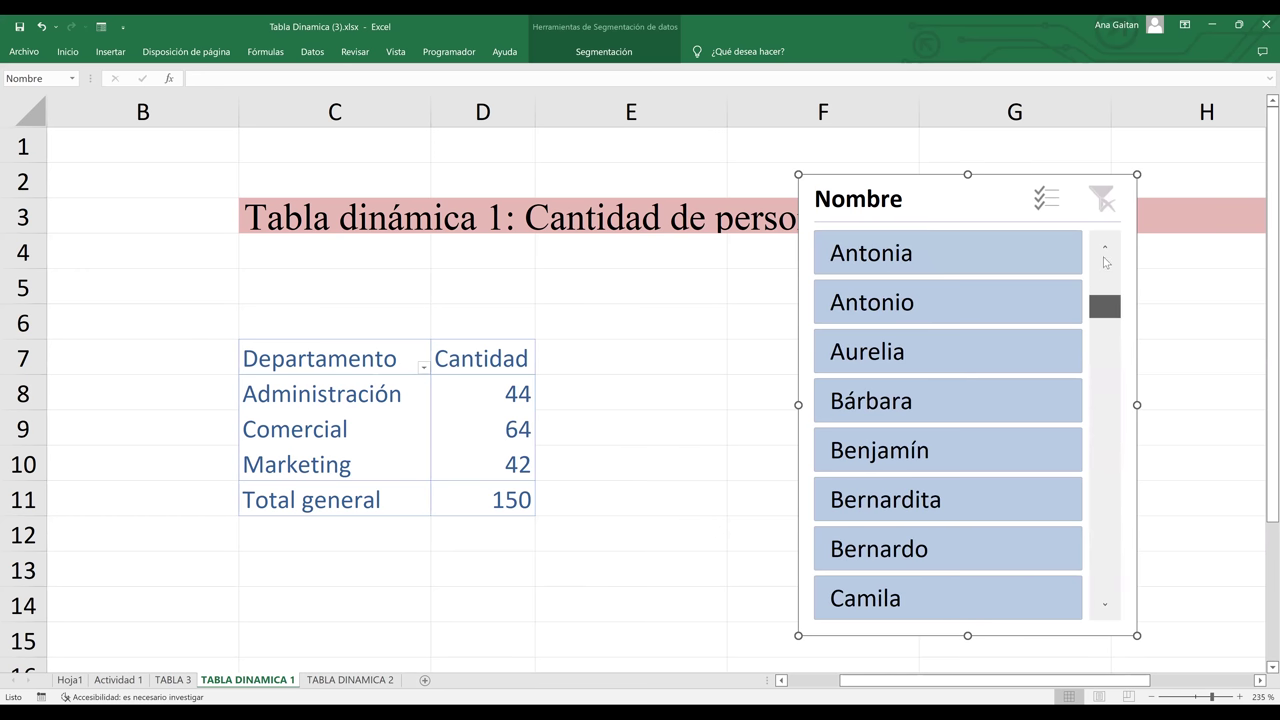
click(1103, 257)
drag(1104, 272, 1104, 374)
scroll(893, 416, down, 3)
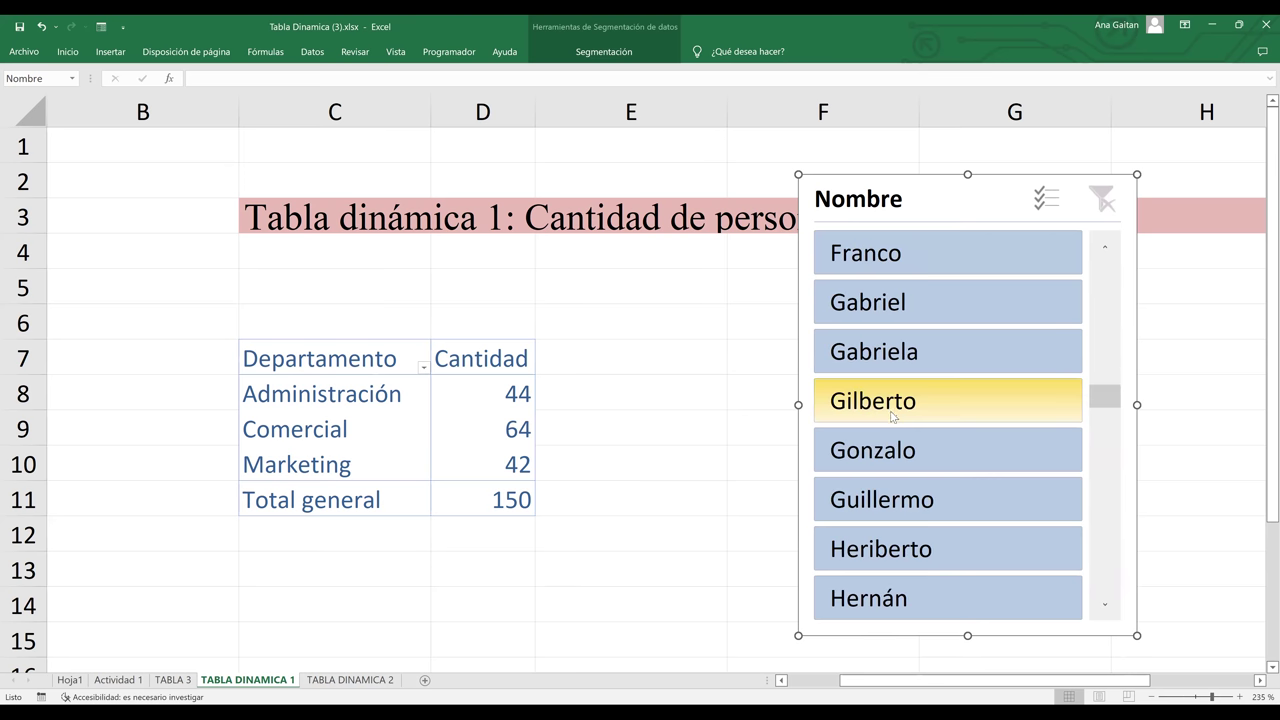
click(893, 416)
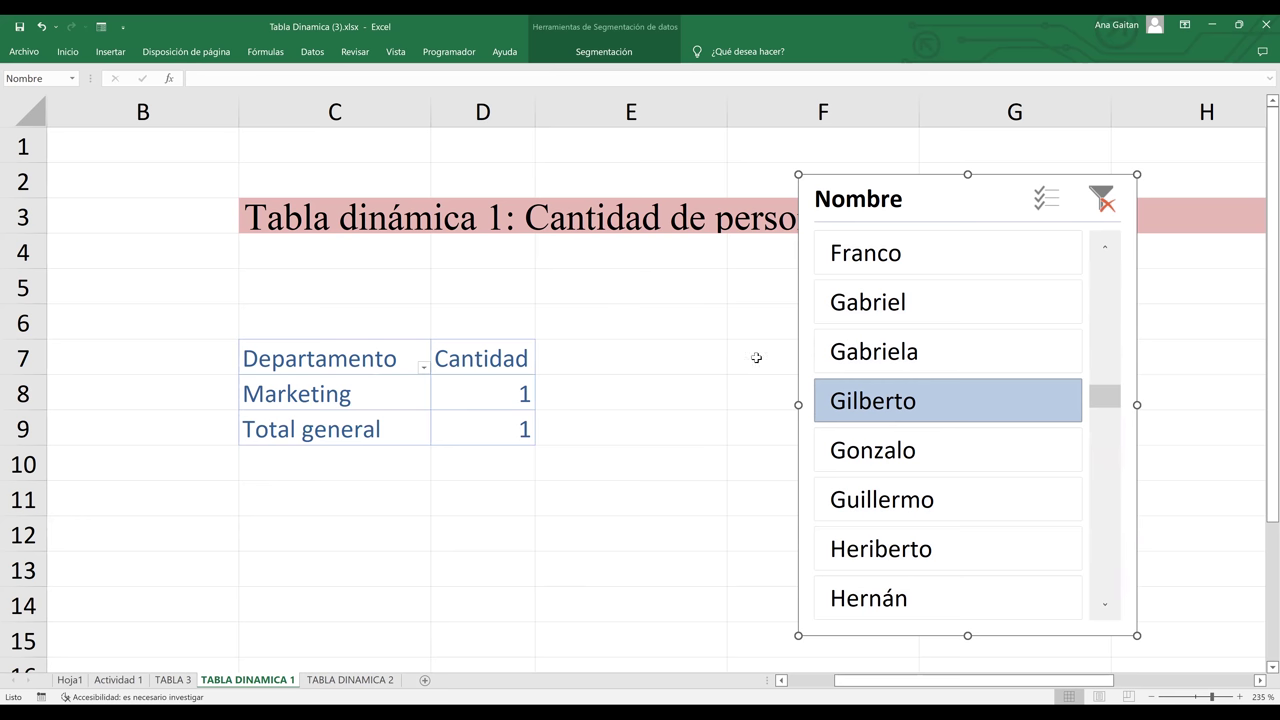
click(928, 355)
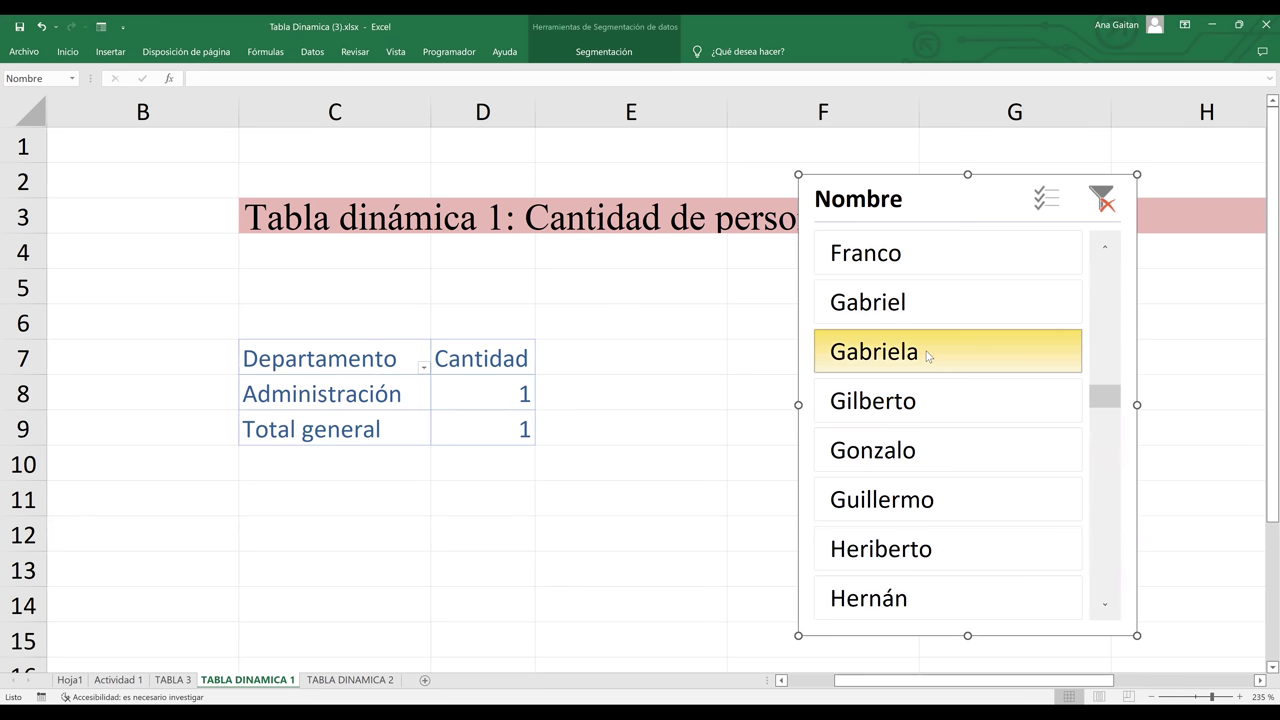
click(903, 302)
click(908, 262)
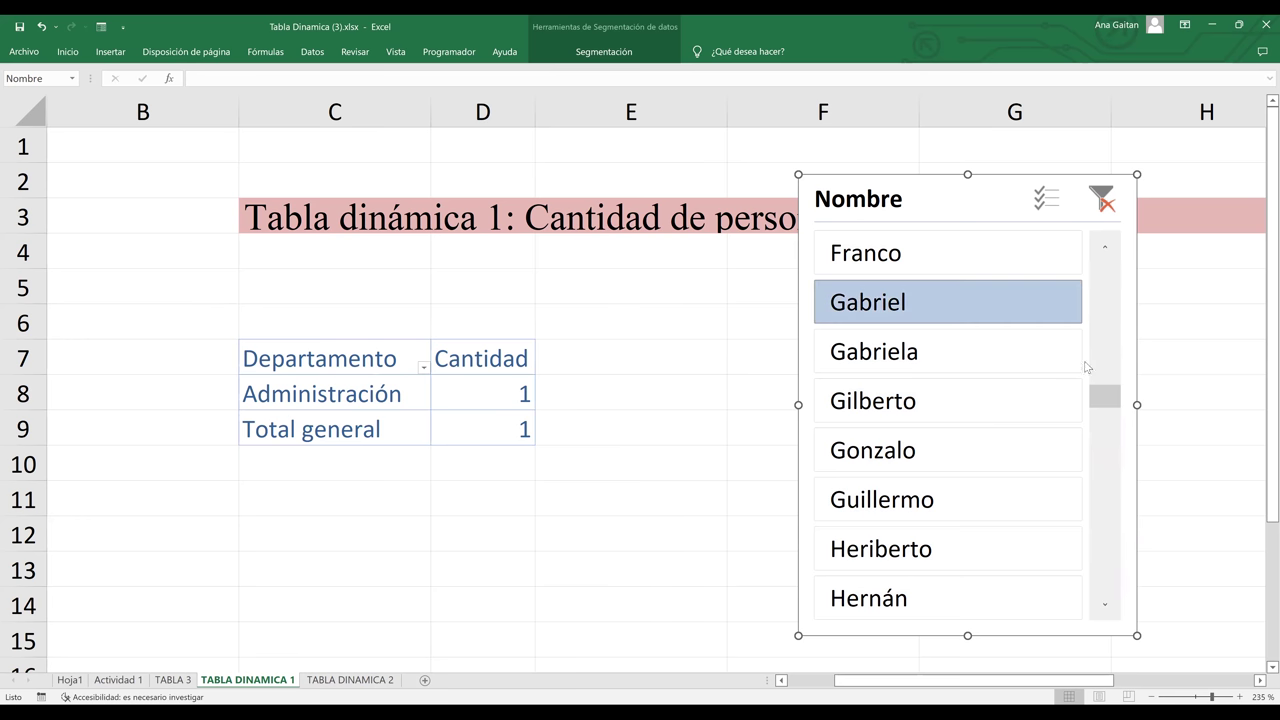
Filter the pivot table by several first names near the start of the Nombre slicer's list, and clear the slicer filter
drag(1100, 392, 578, 72)
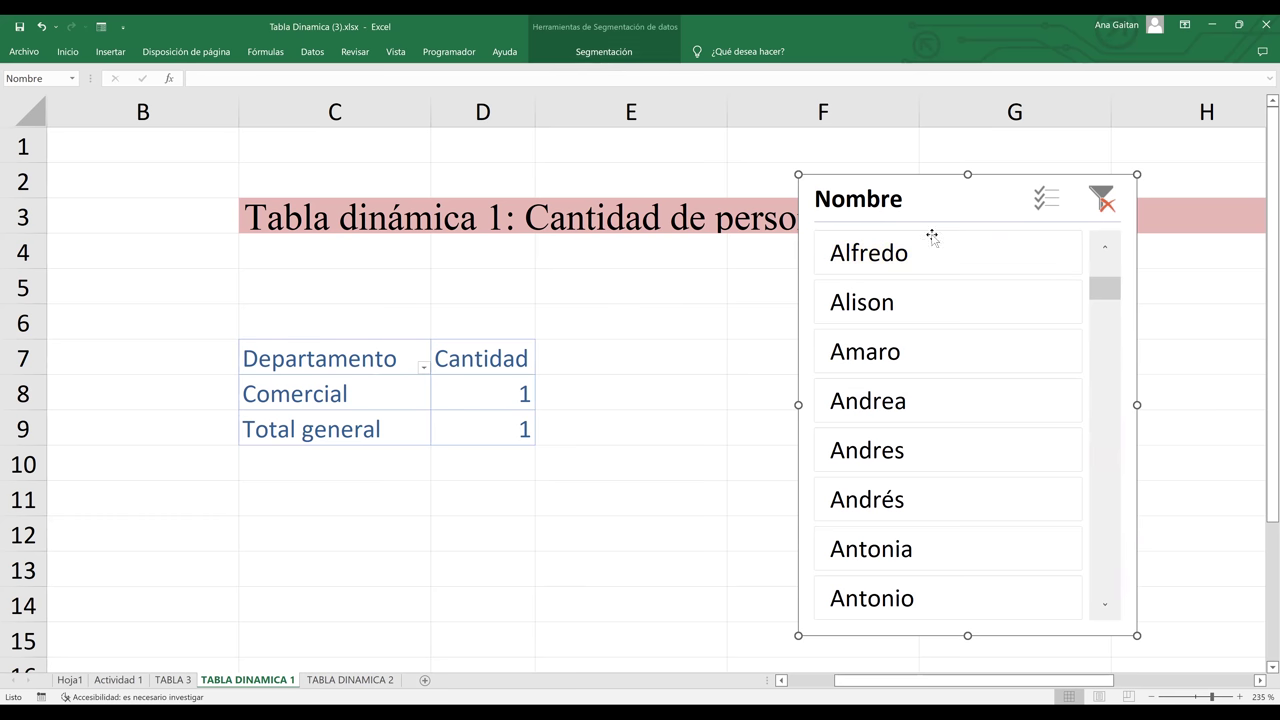
click(923, 312)
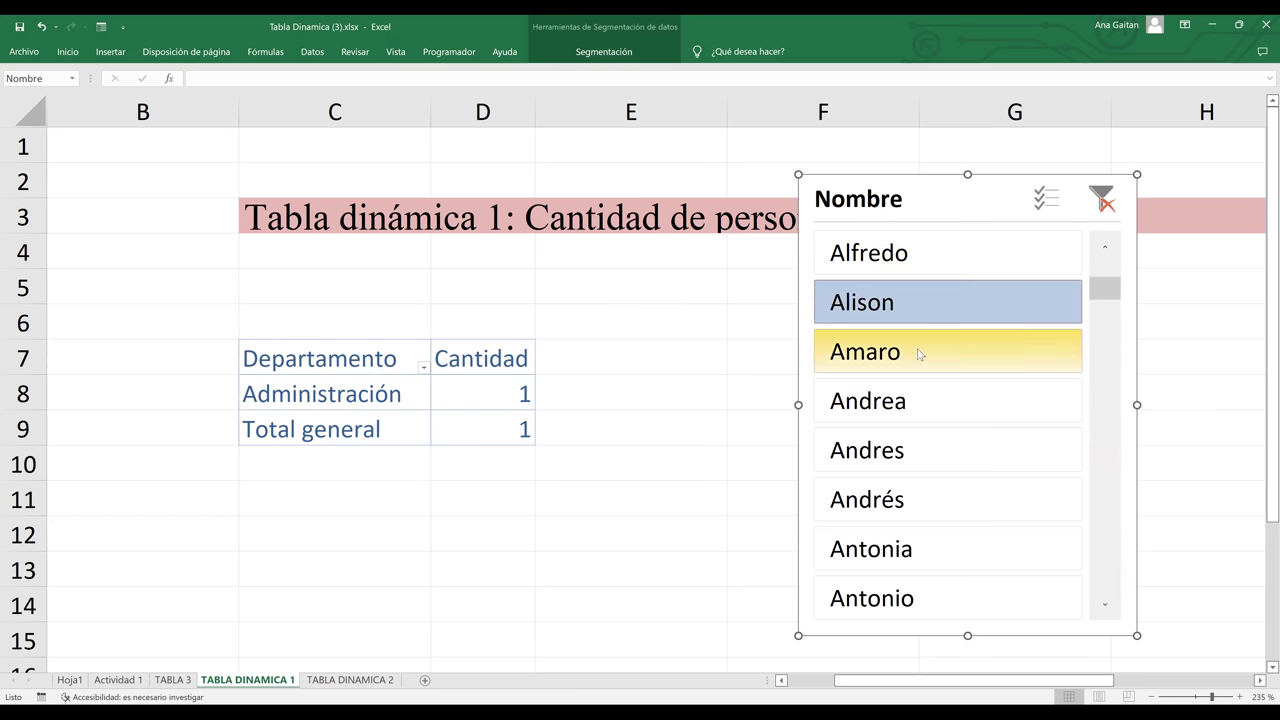
click(907, 400)
click(905, 452)
click(1103, 203)
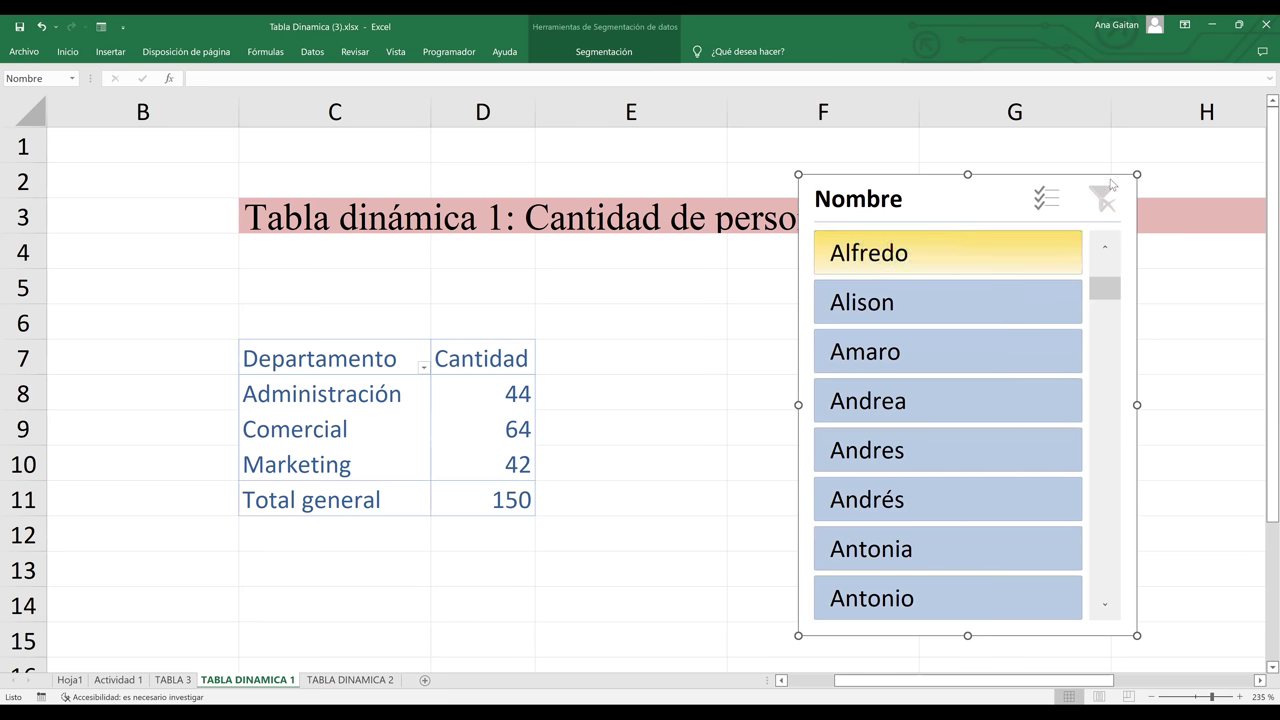
click(985, 259)
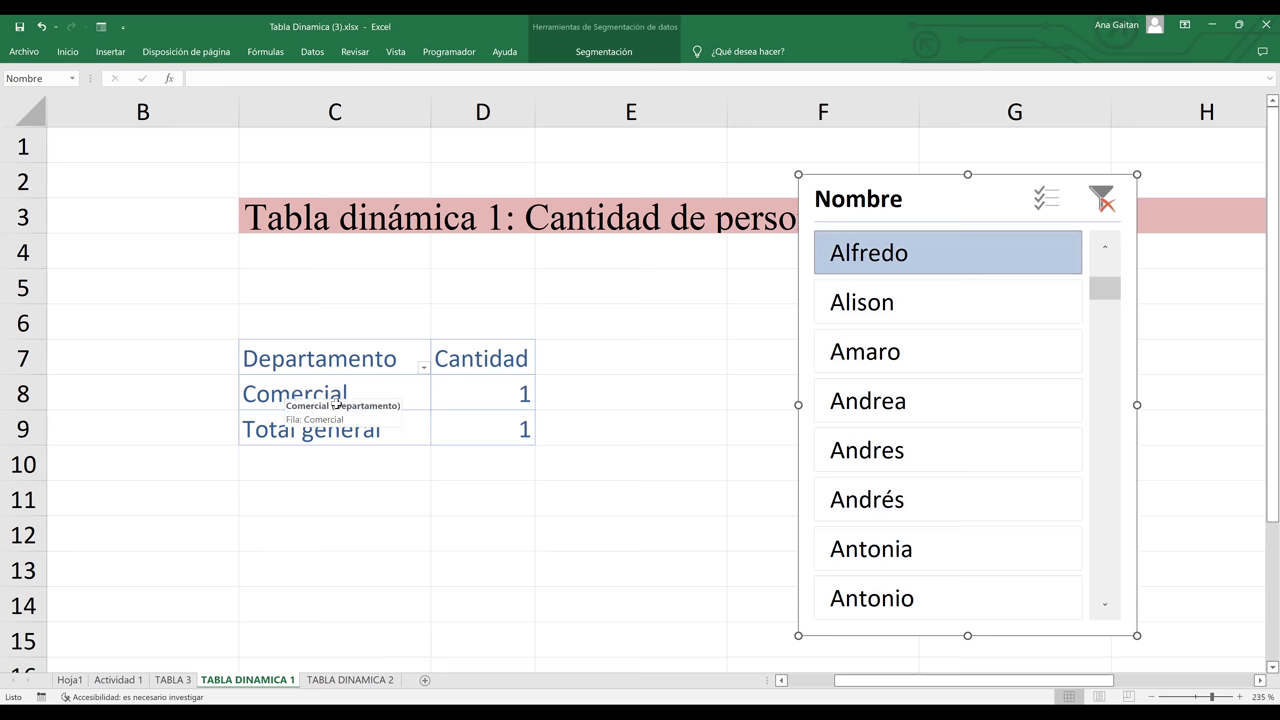
click(1105, 203)
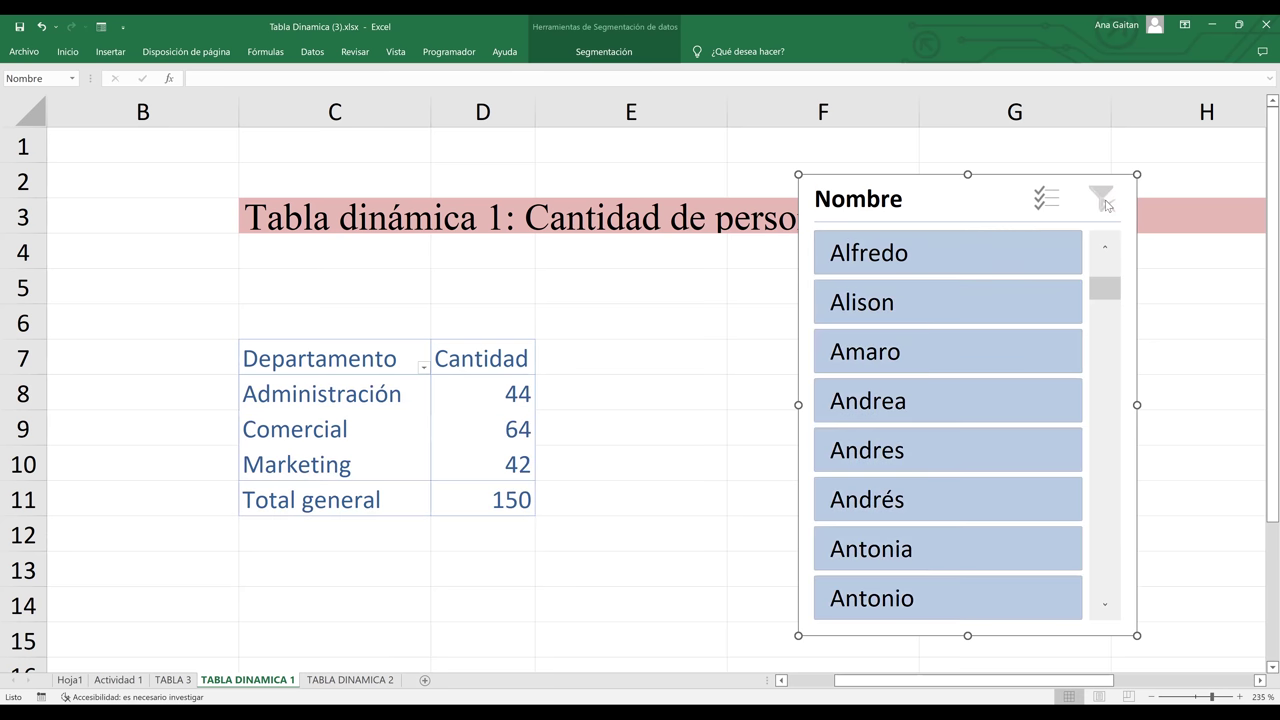
Toggle multiple selection on and off in the Nombre slicer and delete the slicer
click(1045, 200)
key(alt+s)
key(Delete)
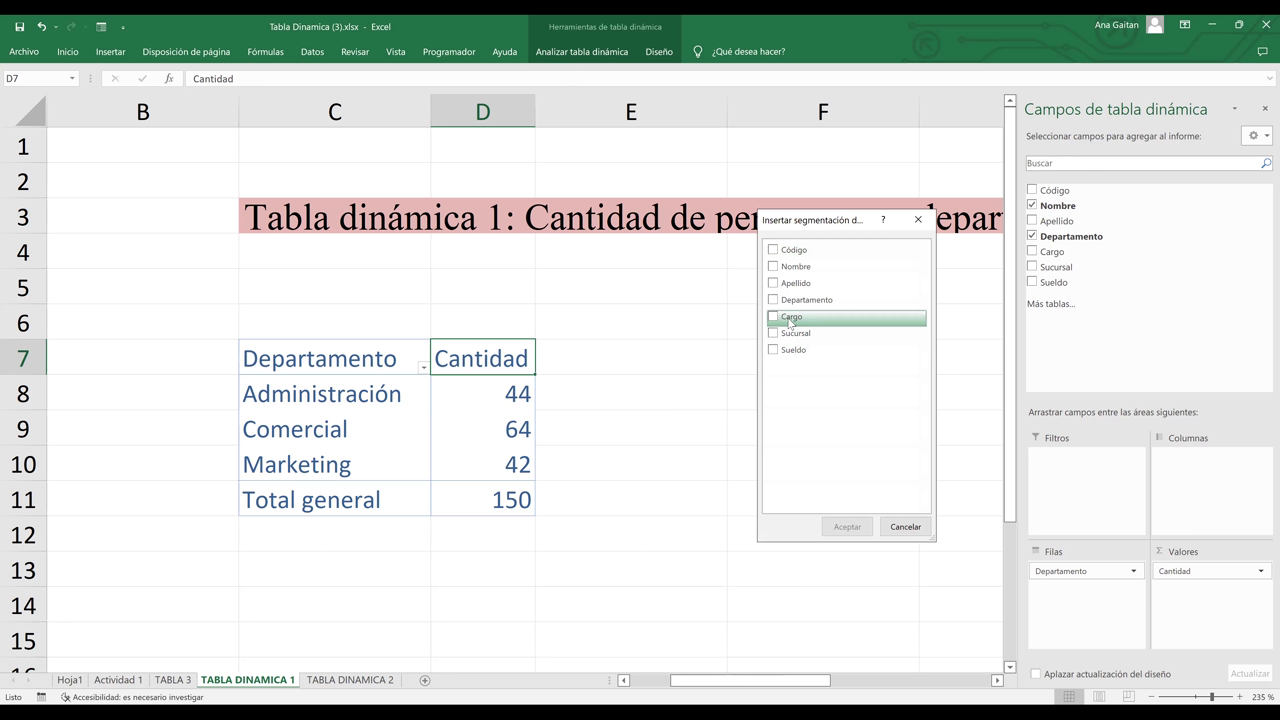
Insert a slicer for the Cargo field and place it beside the pivot table, below the title in row 3
click(772, 318)
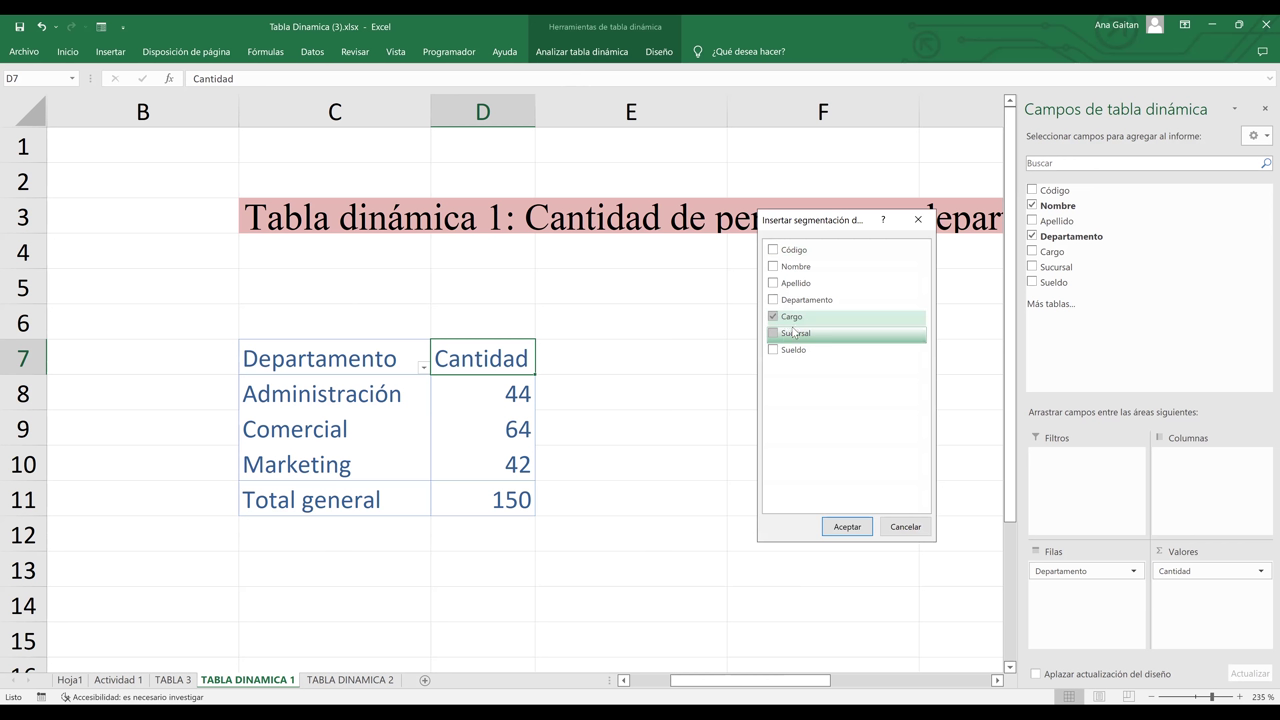
click(848, 528)
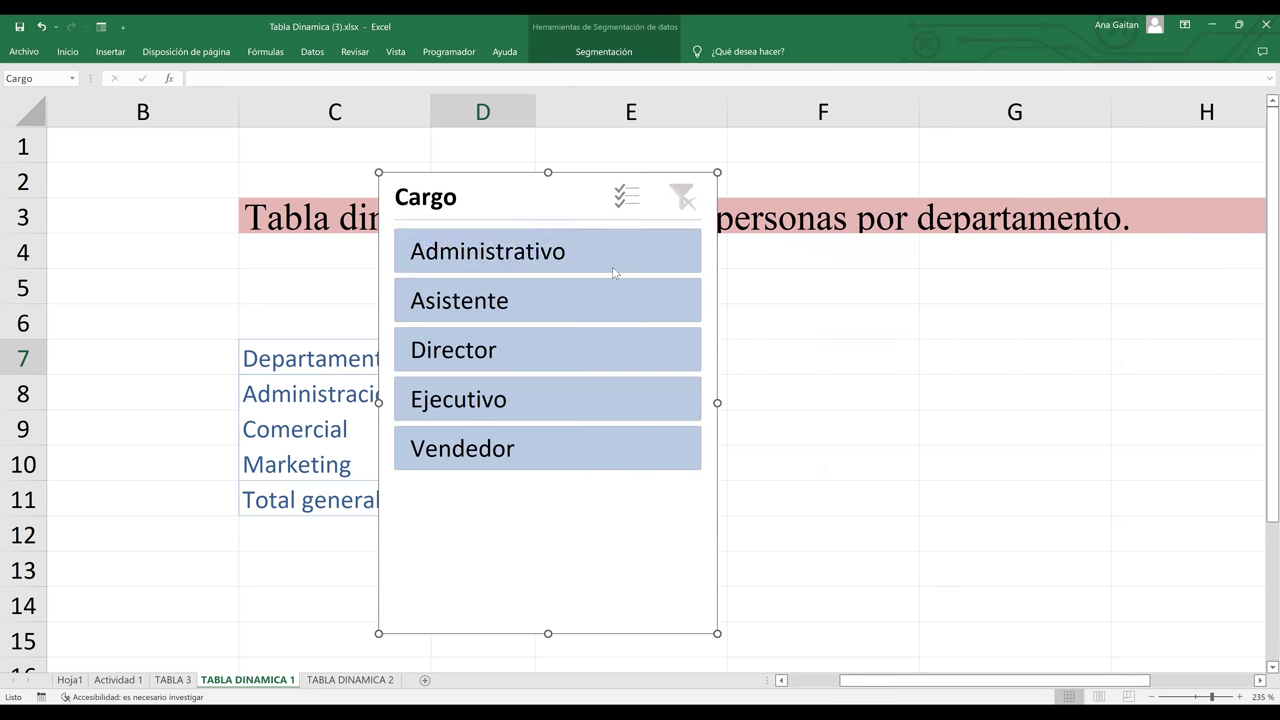
drag(529, 175, 886, 261)
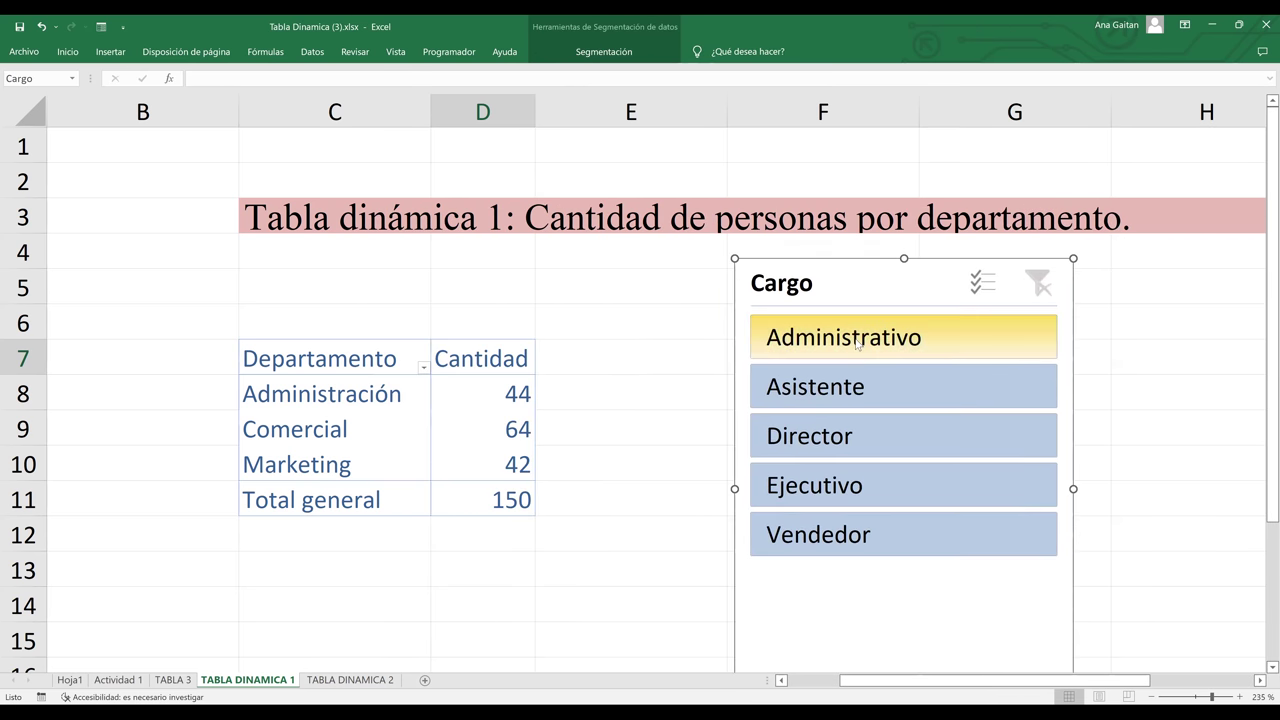
Filter the pivot table with the Cargo slicer by Administrativo, Asistente, Director, Ejecutivo and Vendedor in turn, ending on Asistente
click(857, 344)
click(851, 391)
click(838, 452)
click(827, 494)
click(826, 535)
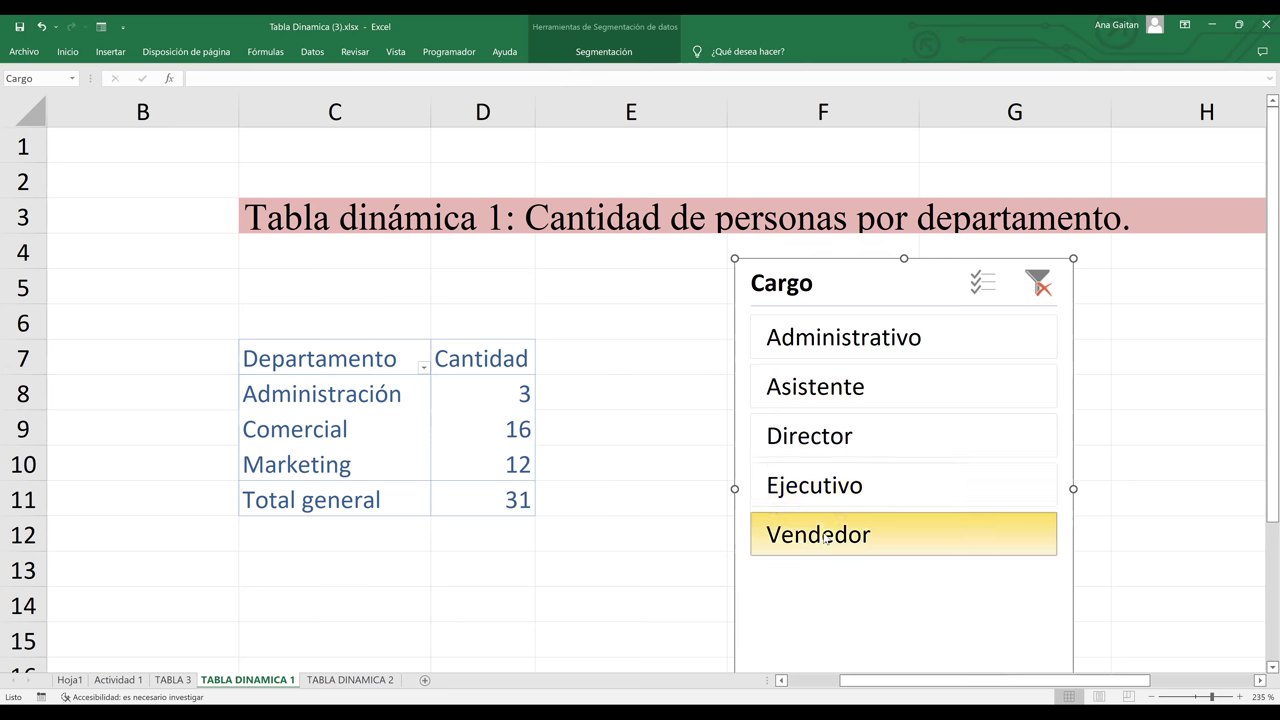
click(837, 381)
click(842, 337)
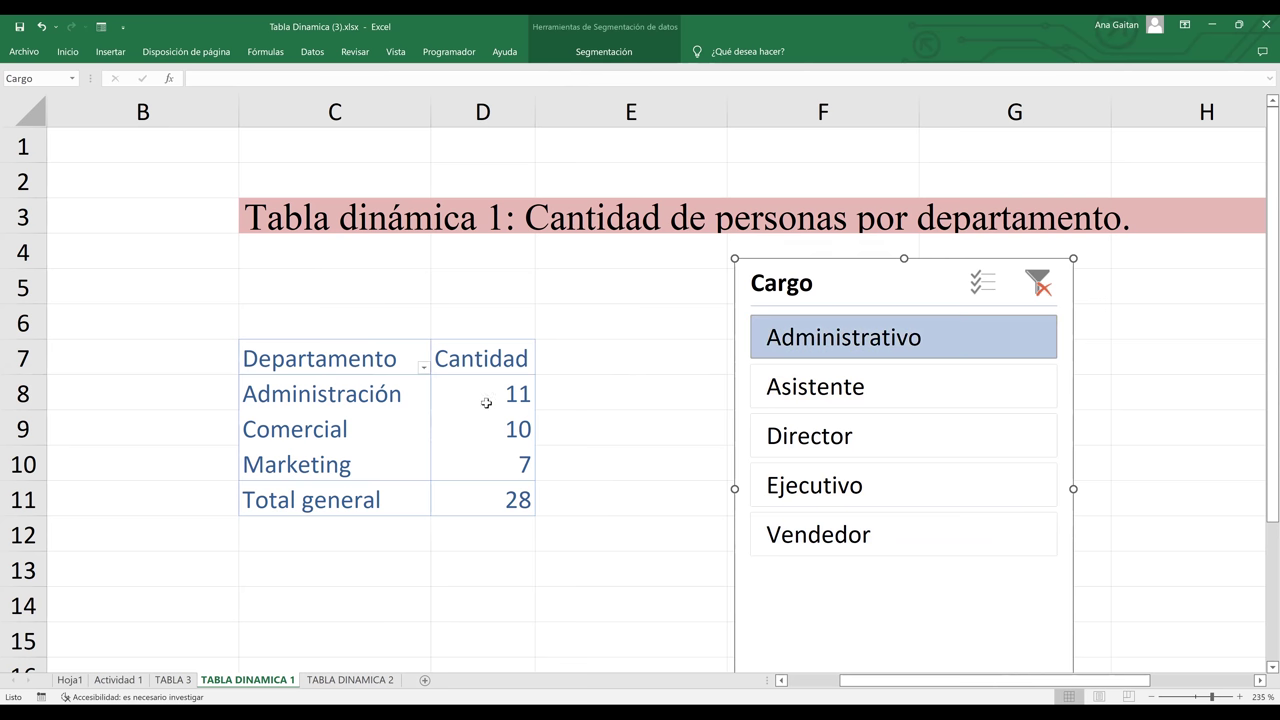
click(881, 402)
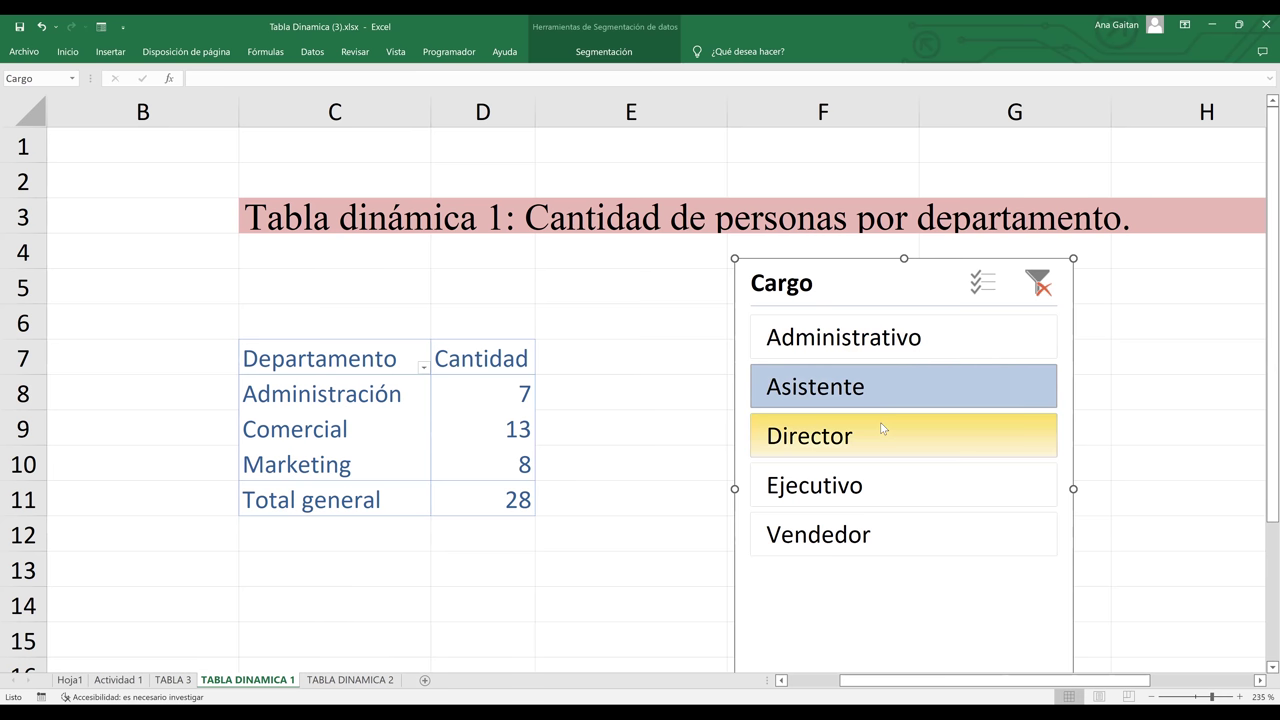
Clear the Cargo slicer's filter and delete the slicer from the sheet
click(1046, 292)
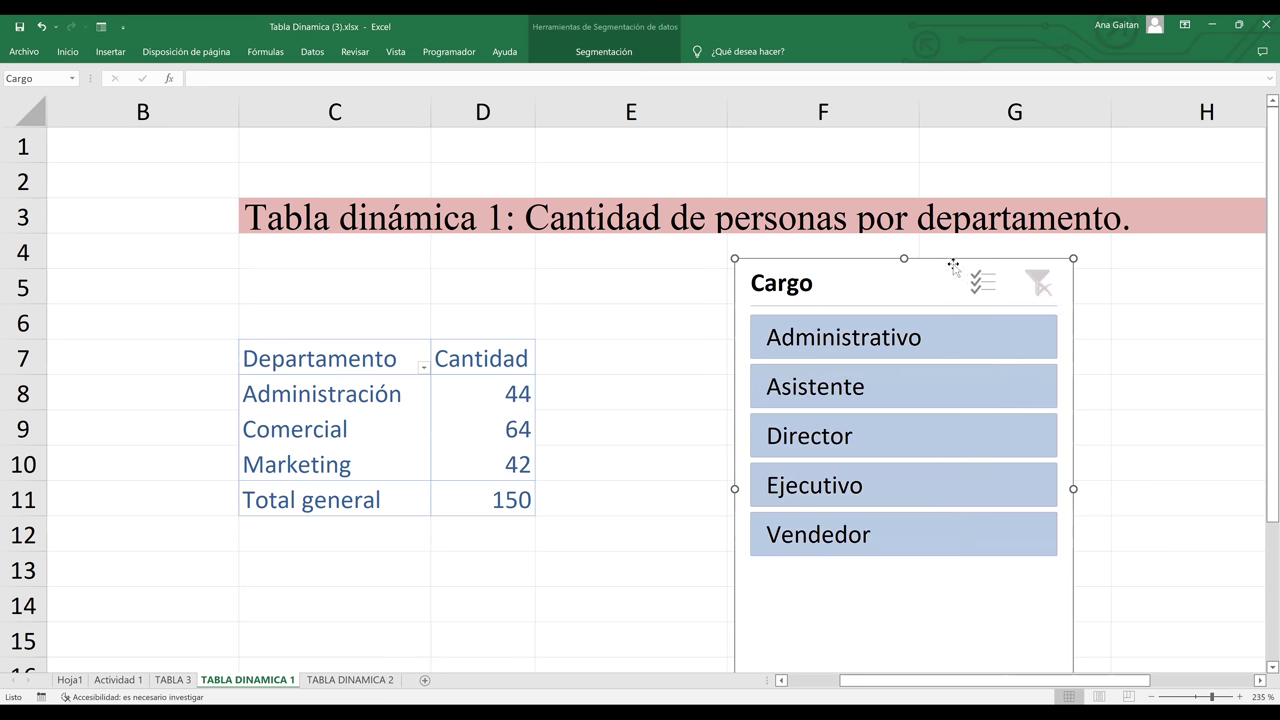
key(Delete)
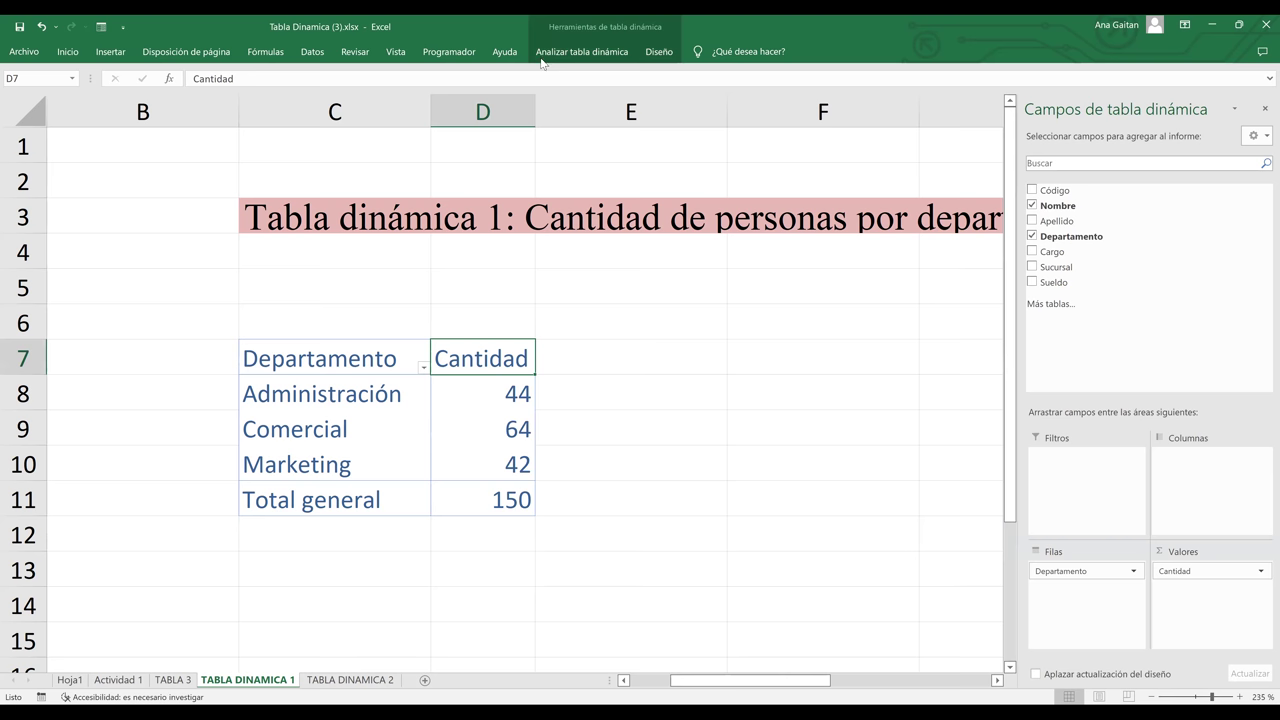
click(684, 378)
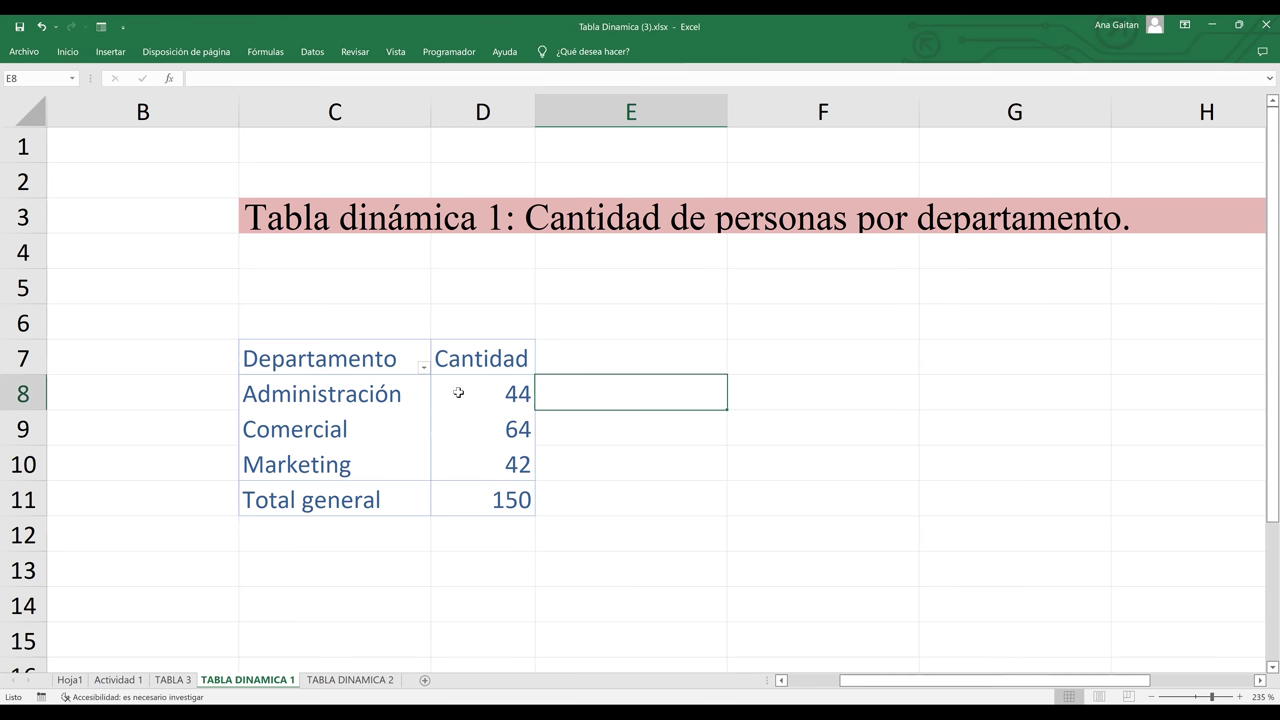
Add the Cargo and Sucursal fields to the rows of the pivot table on the TABLA DINAMICA 1 sheet
click(460, 391)
click(497, 425)
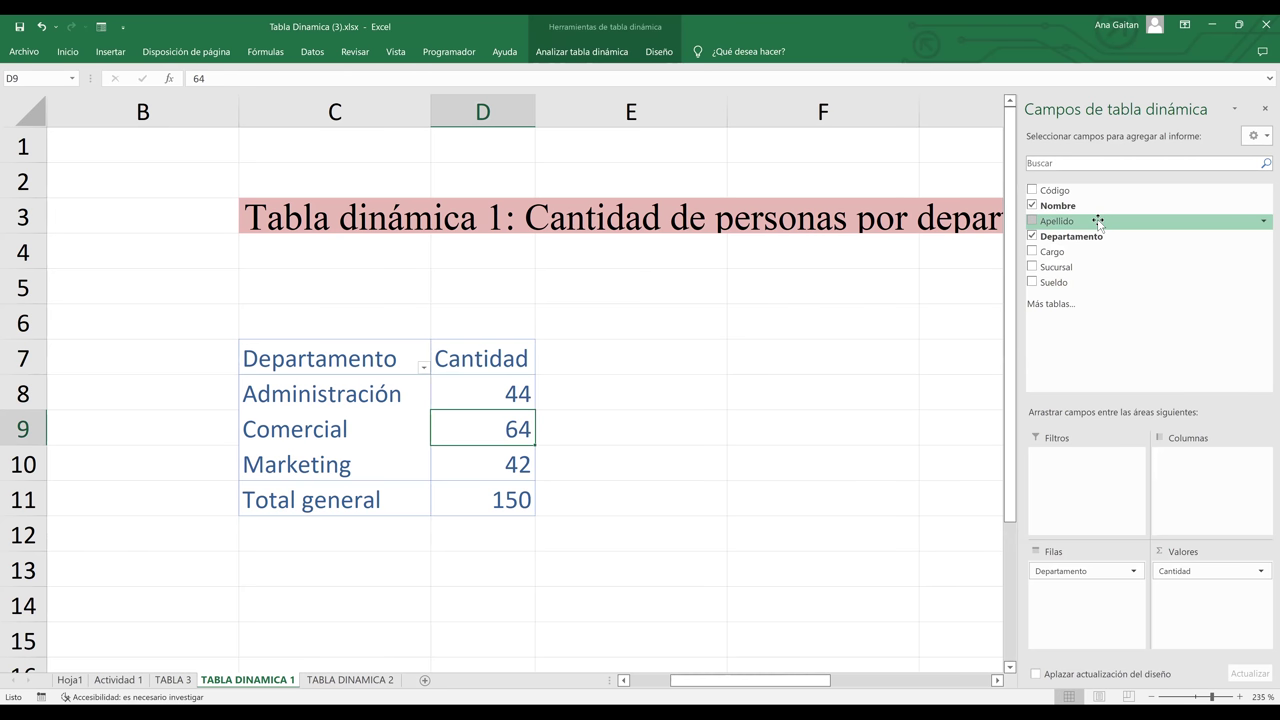
click(1032, 252)
click(1032, 267)
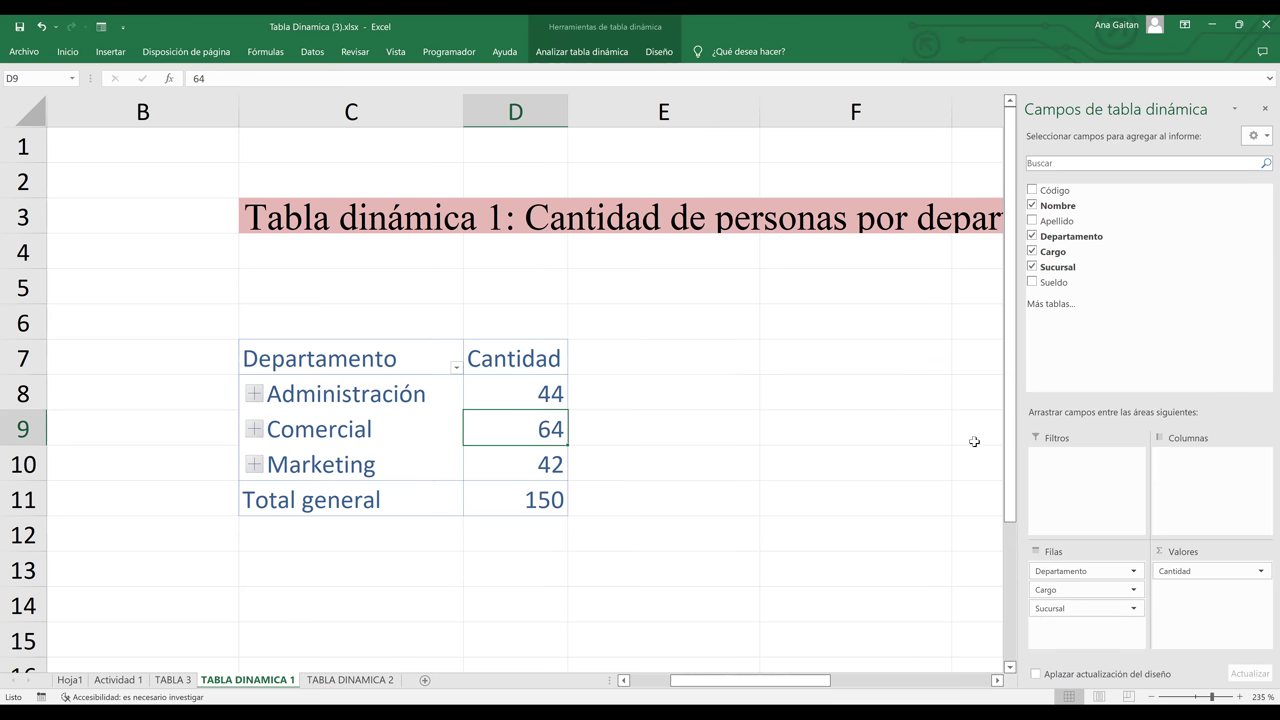
click(795, 455)
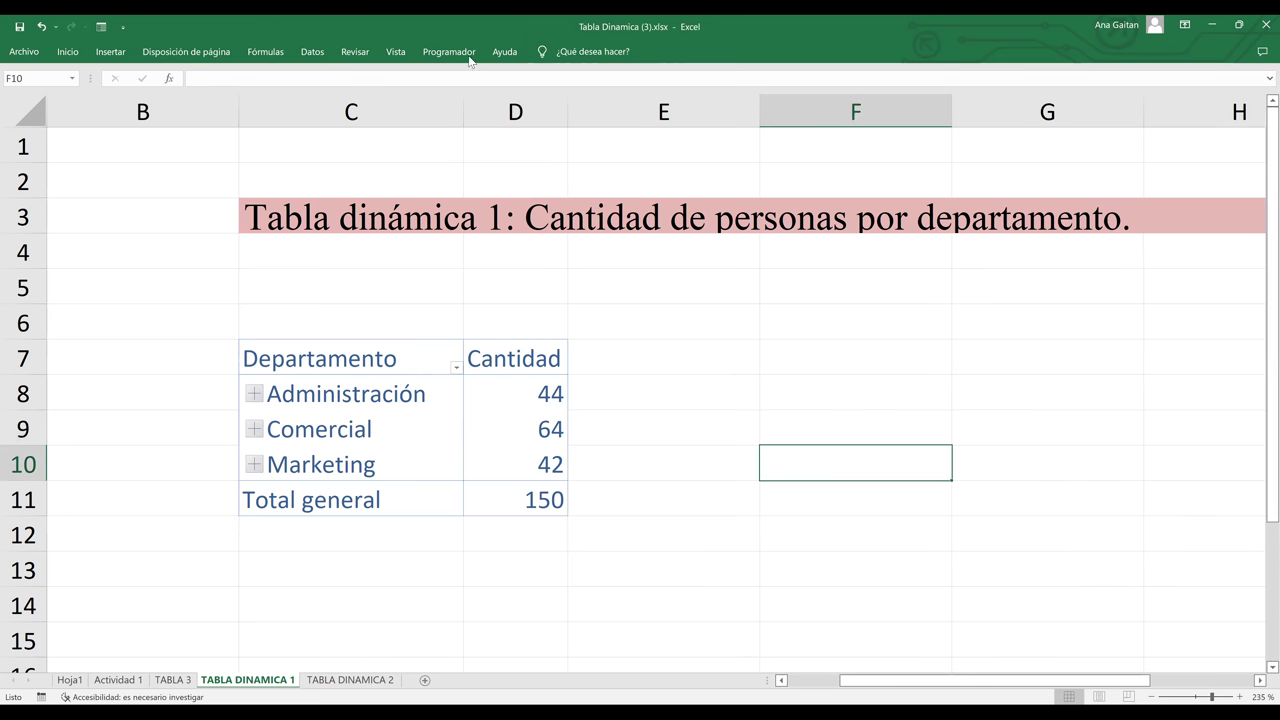
Insert slicers for the Nombre and Departamento fields of the pivot table
click(512, 377)
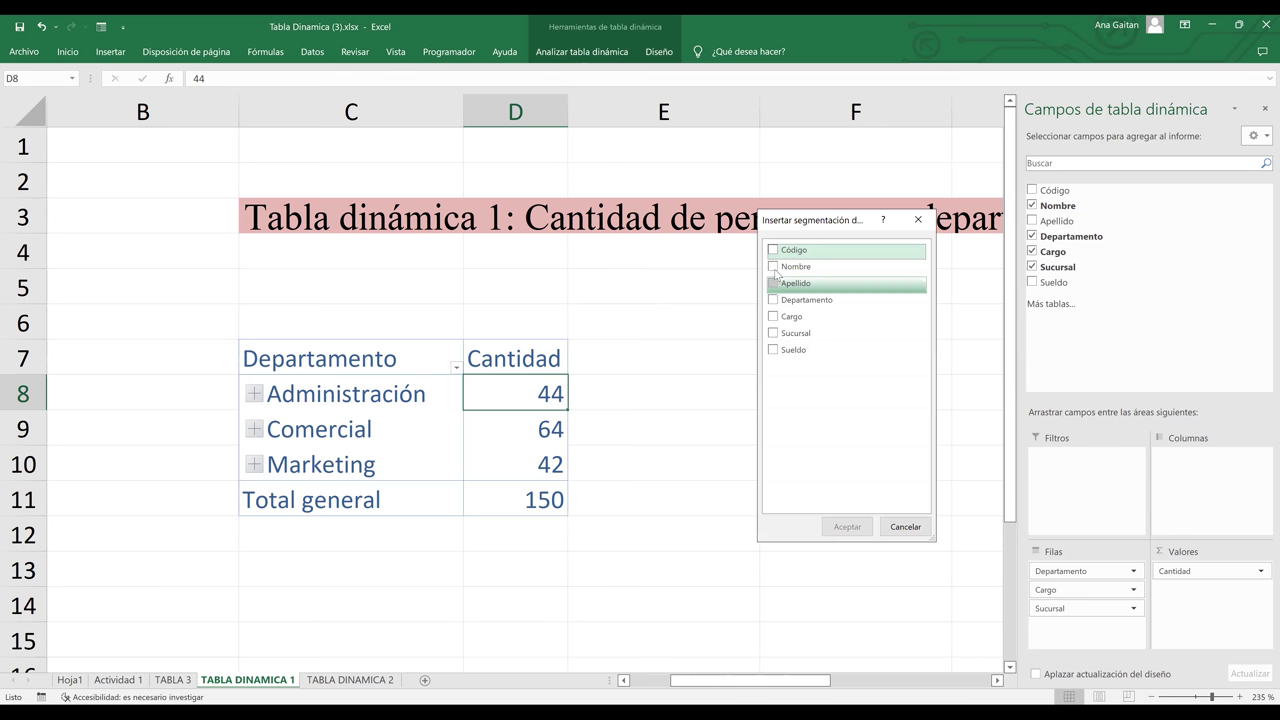
click(778, 268)
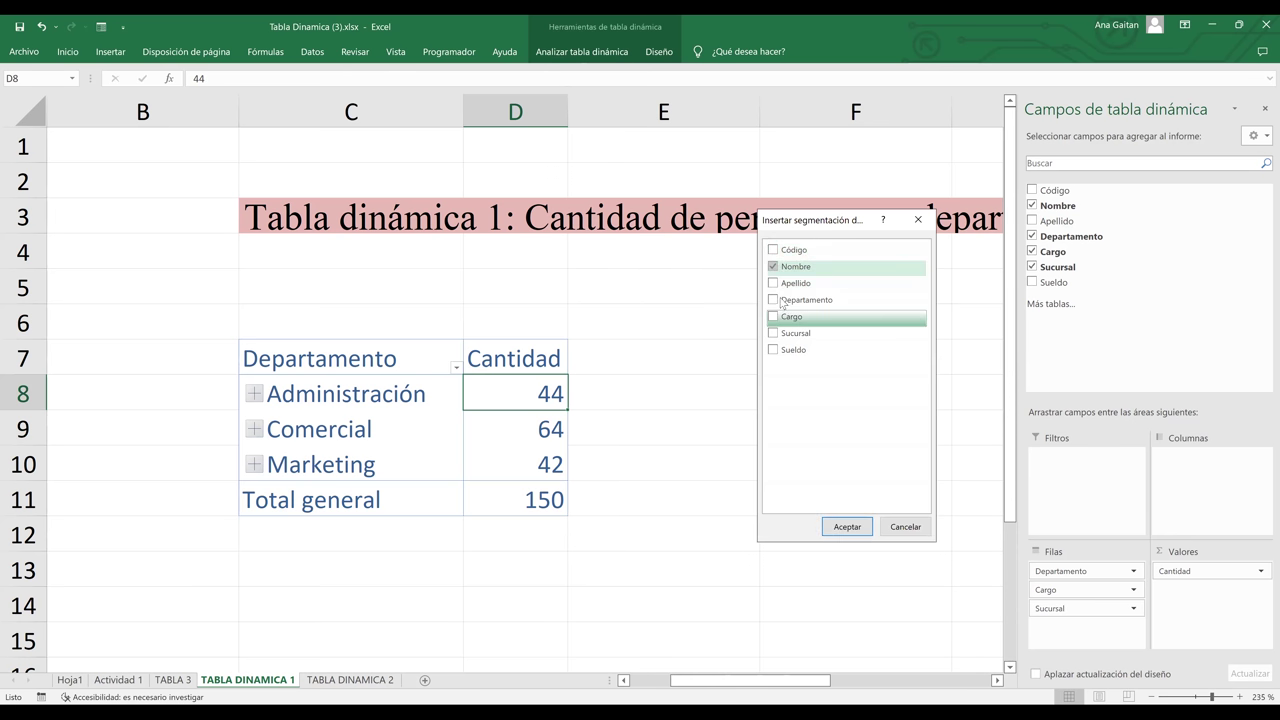
click(776, 300)
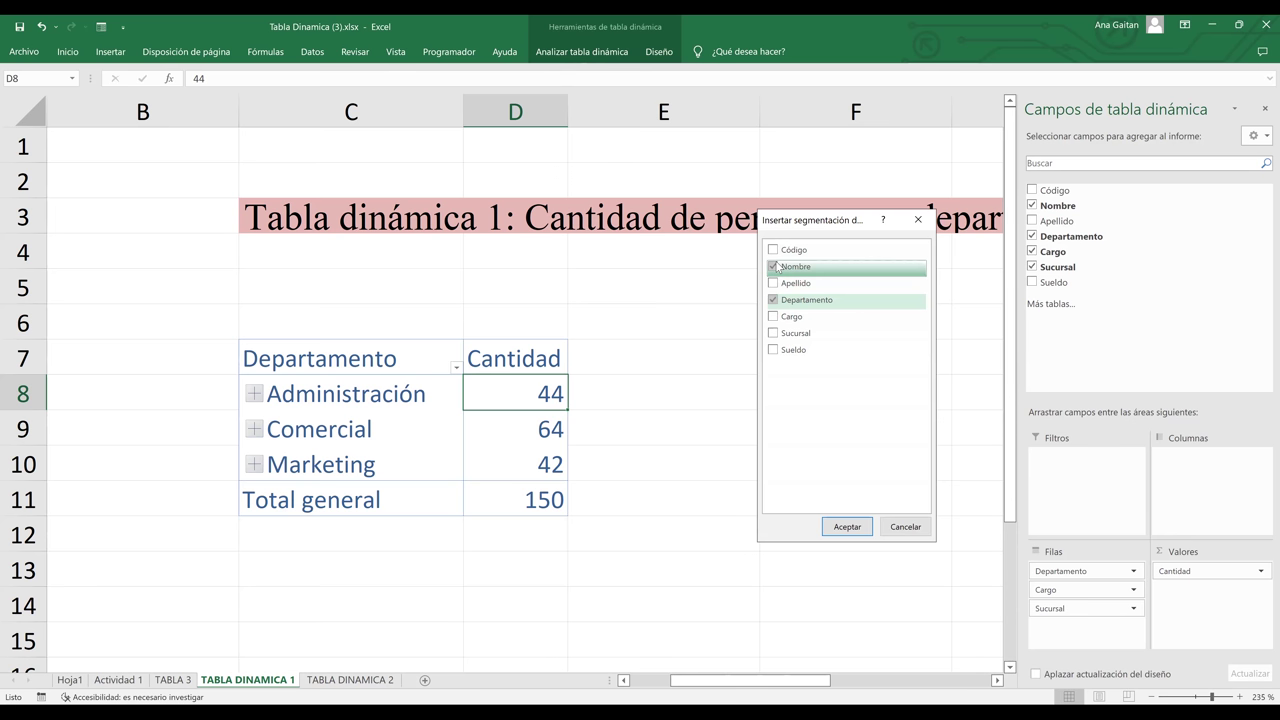
click(846, 528)
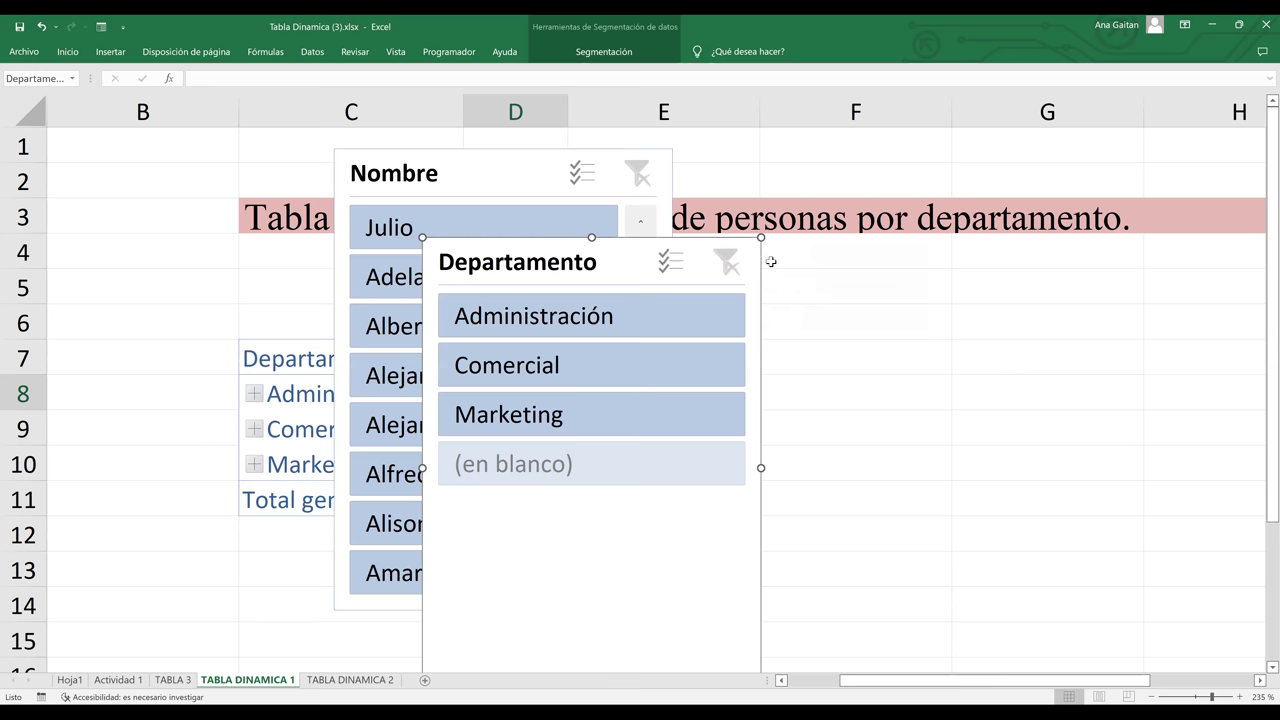
Shrink the Departamento and Nombre slicers and place them side by side next to the pivot table, below the row 3 title
ctrl+scroll(660, 192, down, 4)
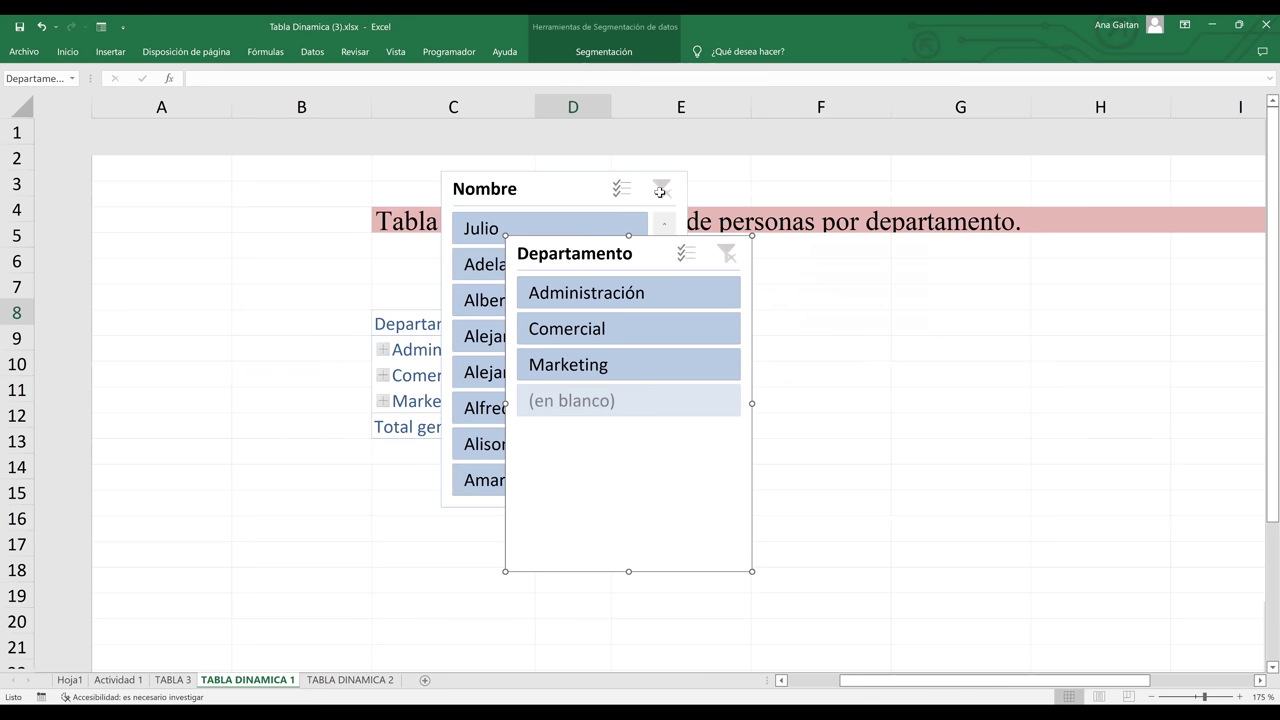
ctrl+scroll(655, 190, down, 1)
drag(619, 235, 587, 290)
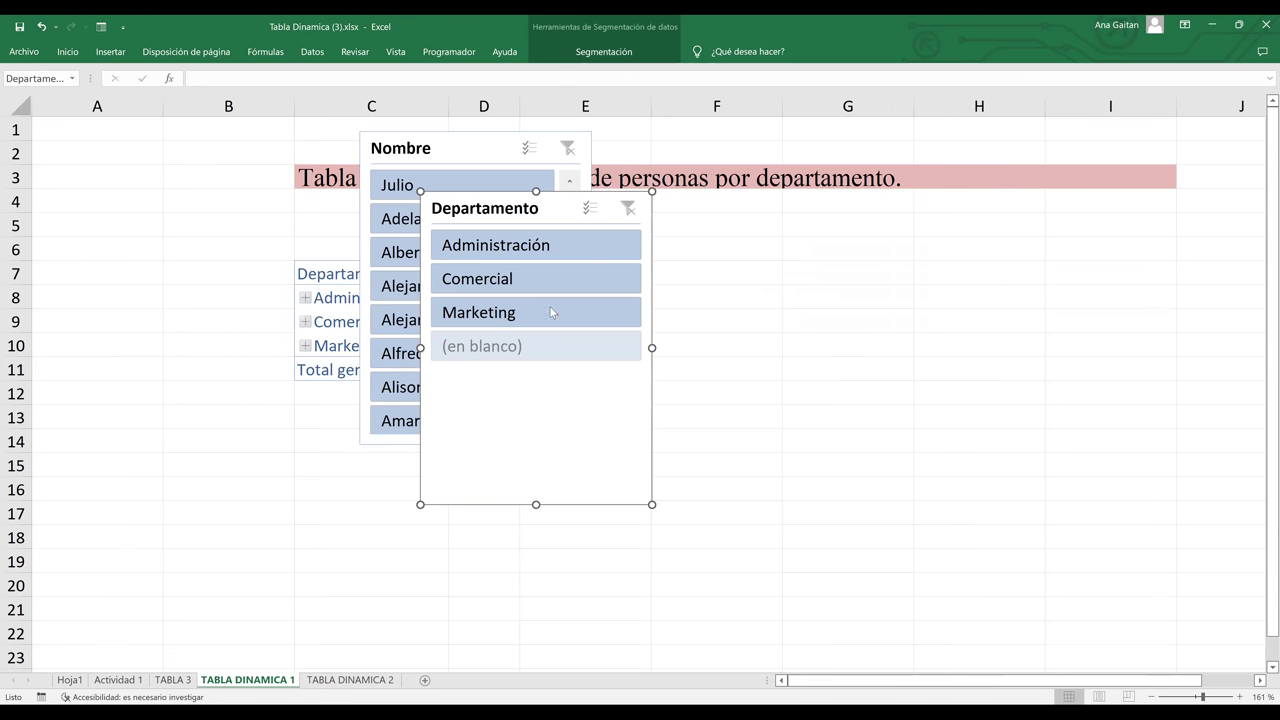
drag(492, 299, 794, 266)
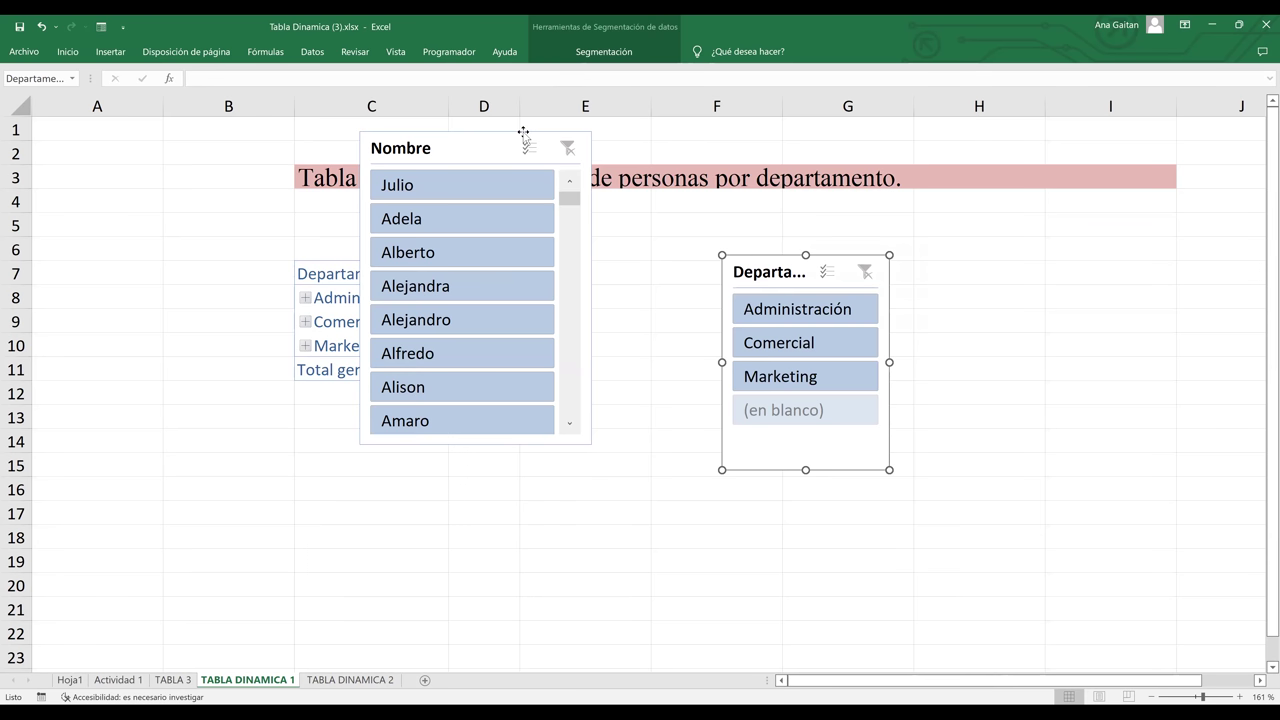
drag(484, 142, 1170, 210)
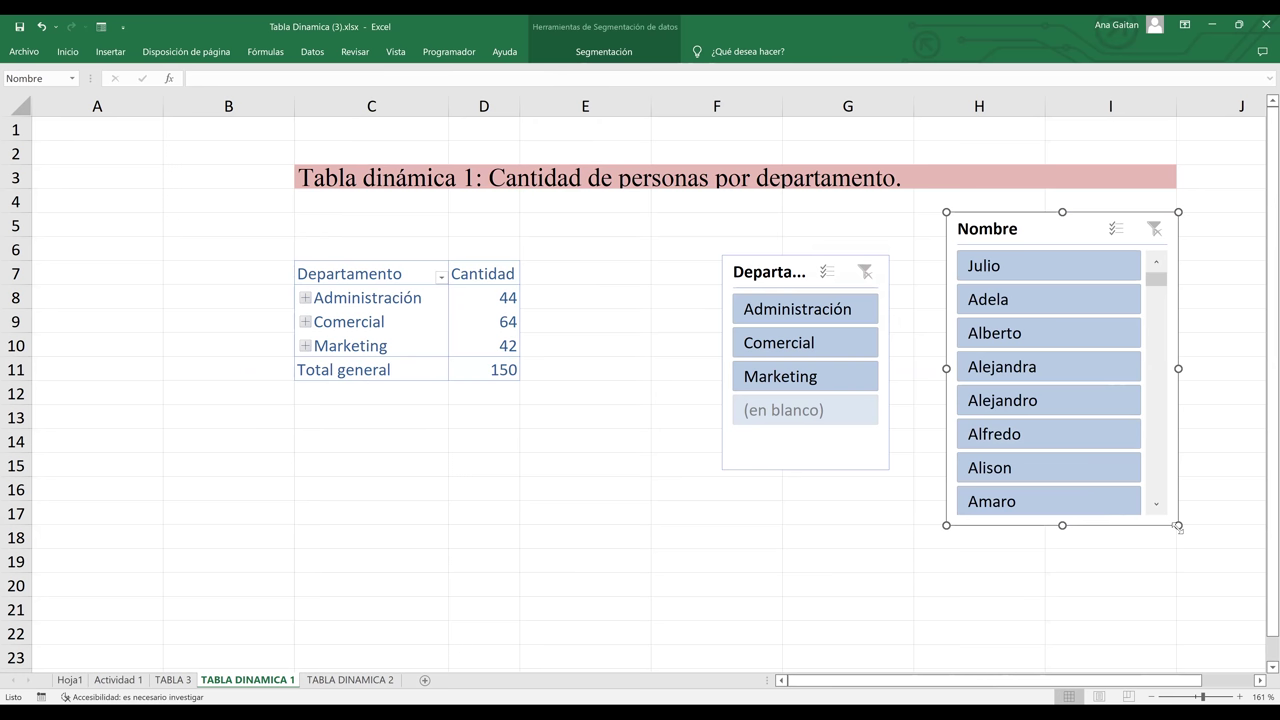
drag(1126, 450, 1125, 447)
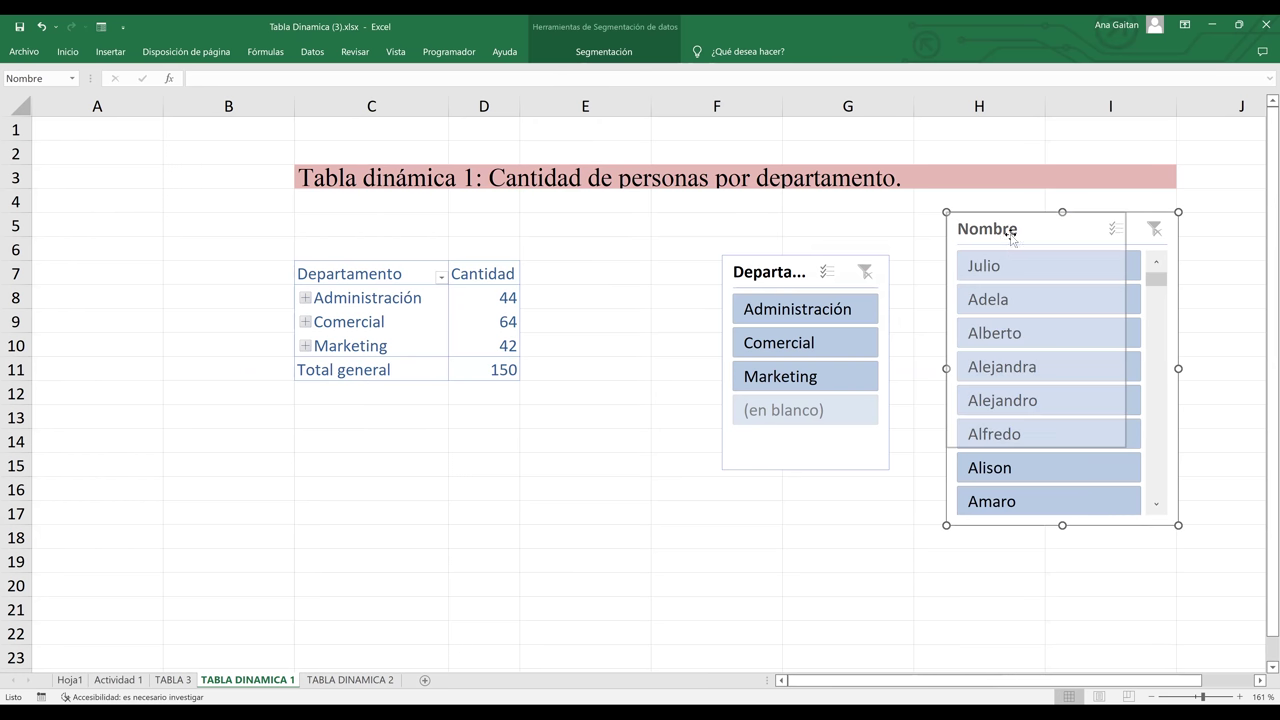
drag(1025, 261, 1028, 257)
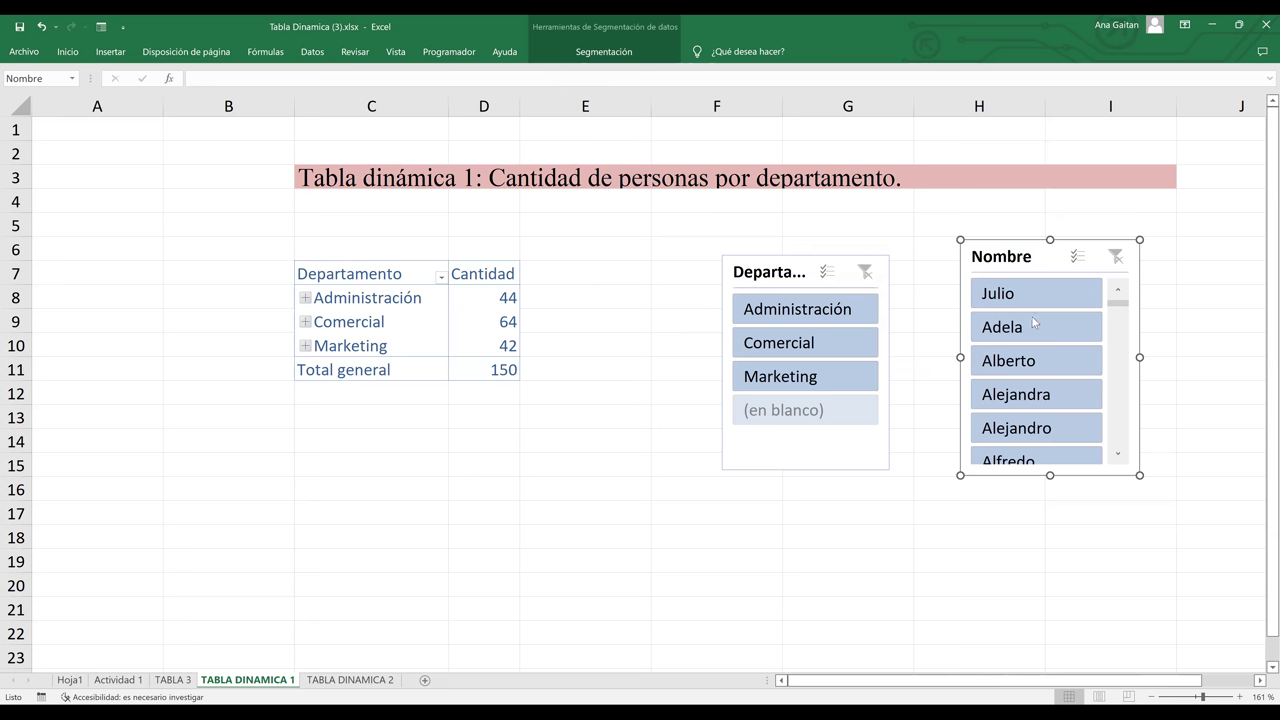
Filter the pivot table by one name, clear that filter, and filter by Comercial and Marketing in turn with the Departamento slicer
click(1029, 406)
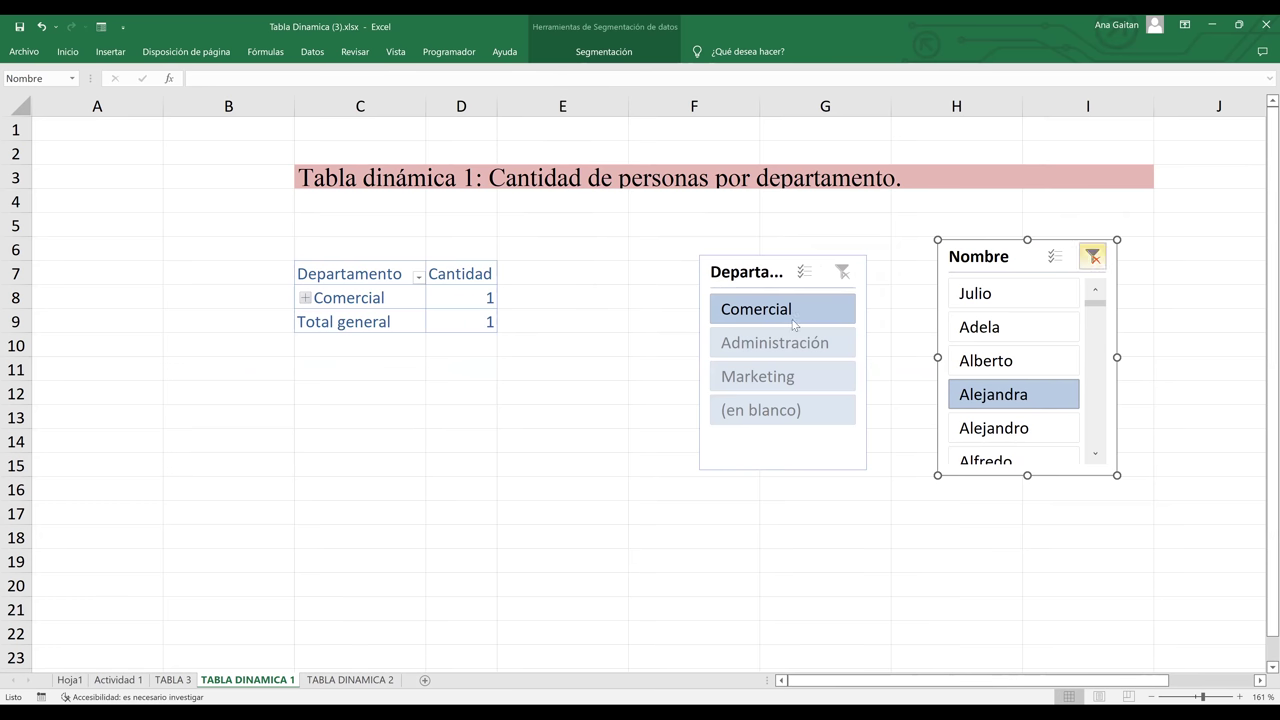
key(ctrl+z)
click(762, 345)
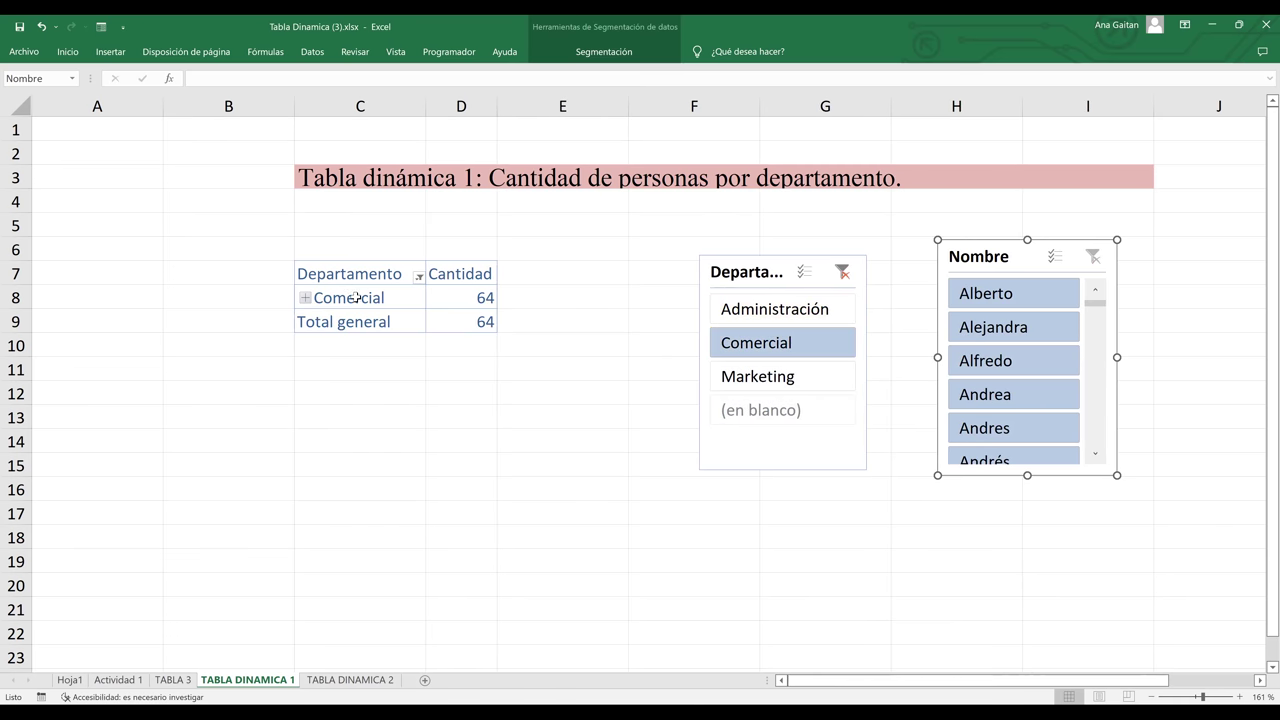
click(800, 378)
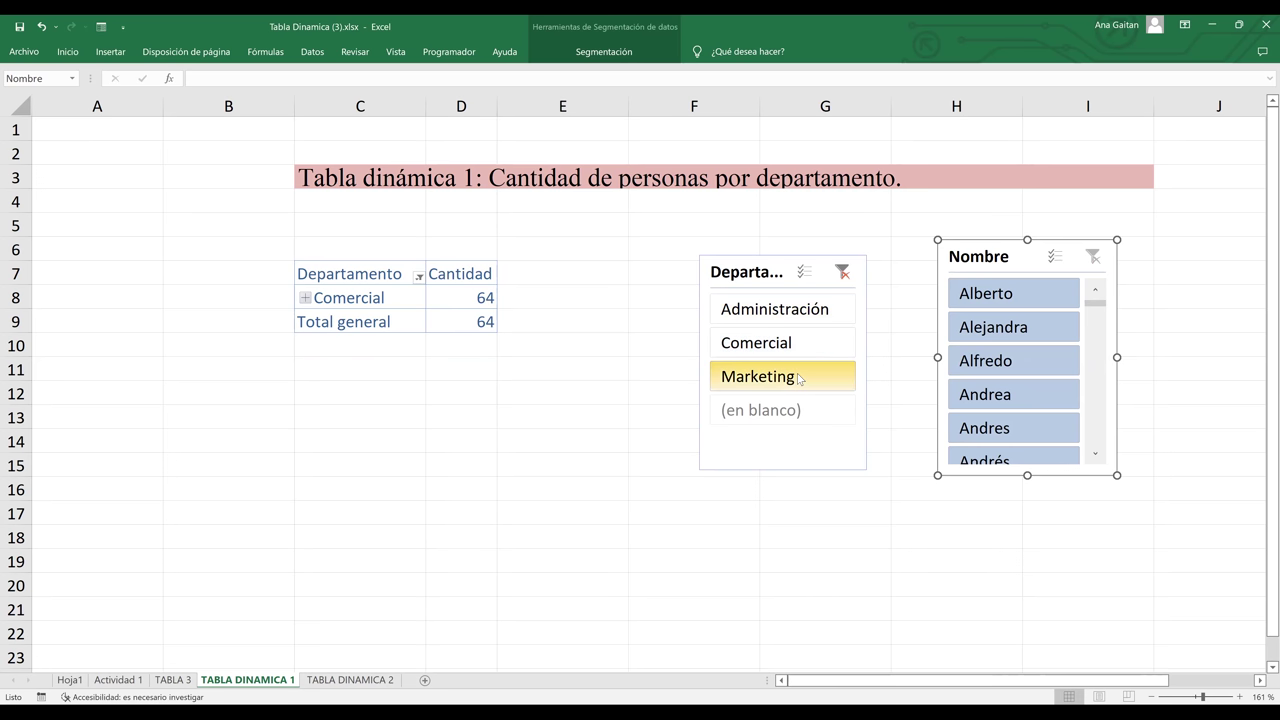
Try combinations of individual names in the Nombre slicer with different departments in the Departamento slicer
click(1000, 364)
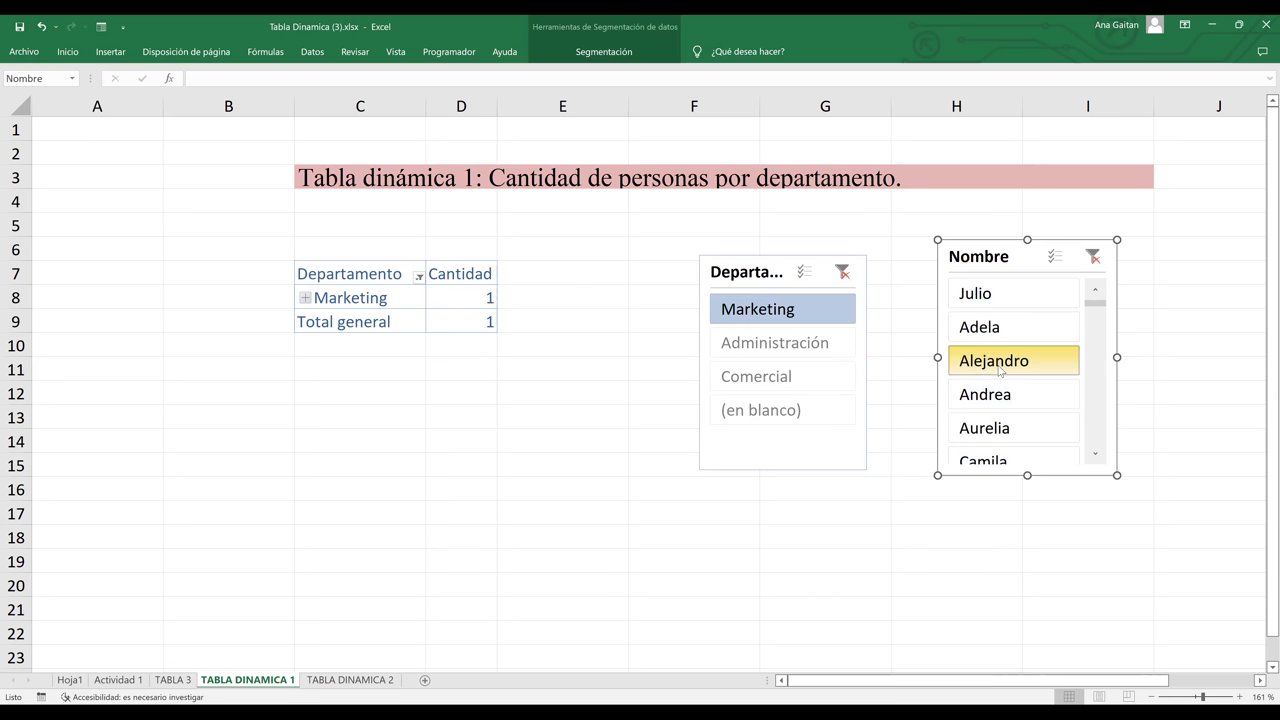
click(1004, 392)
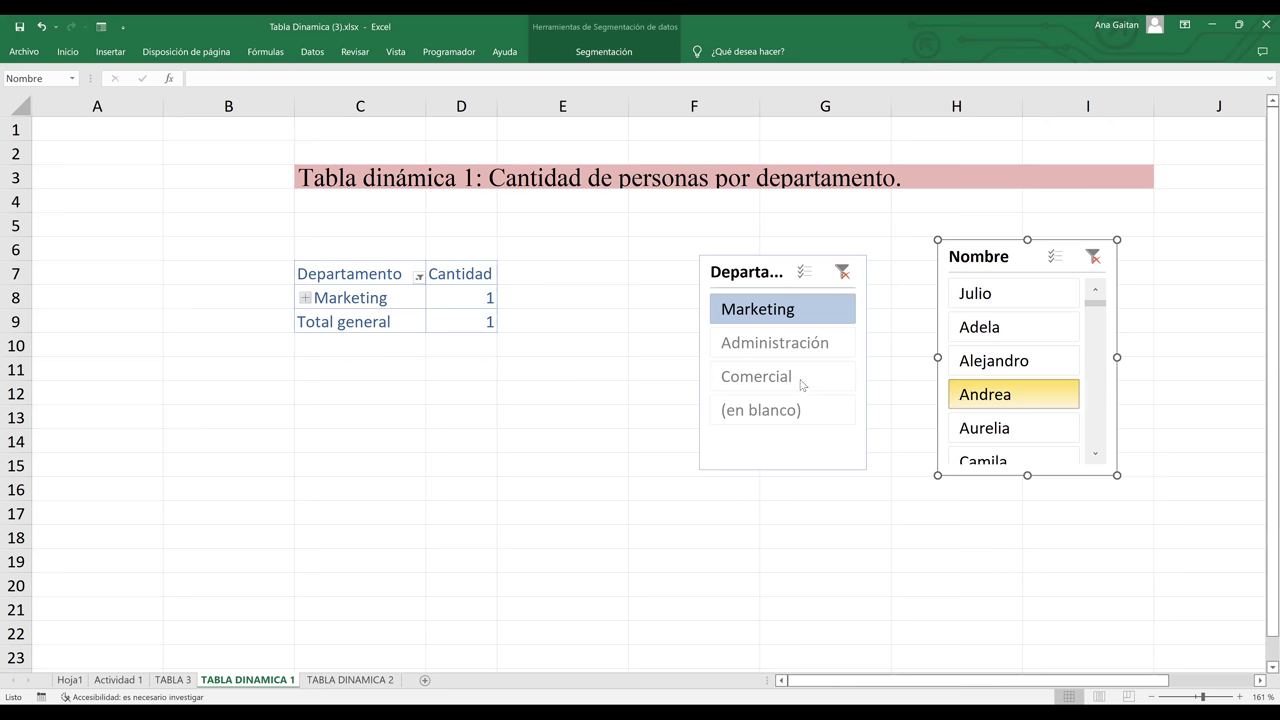
click(958, 330)
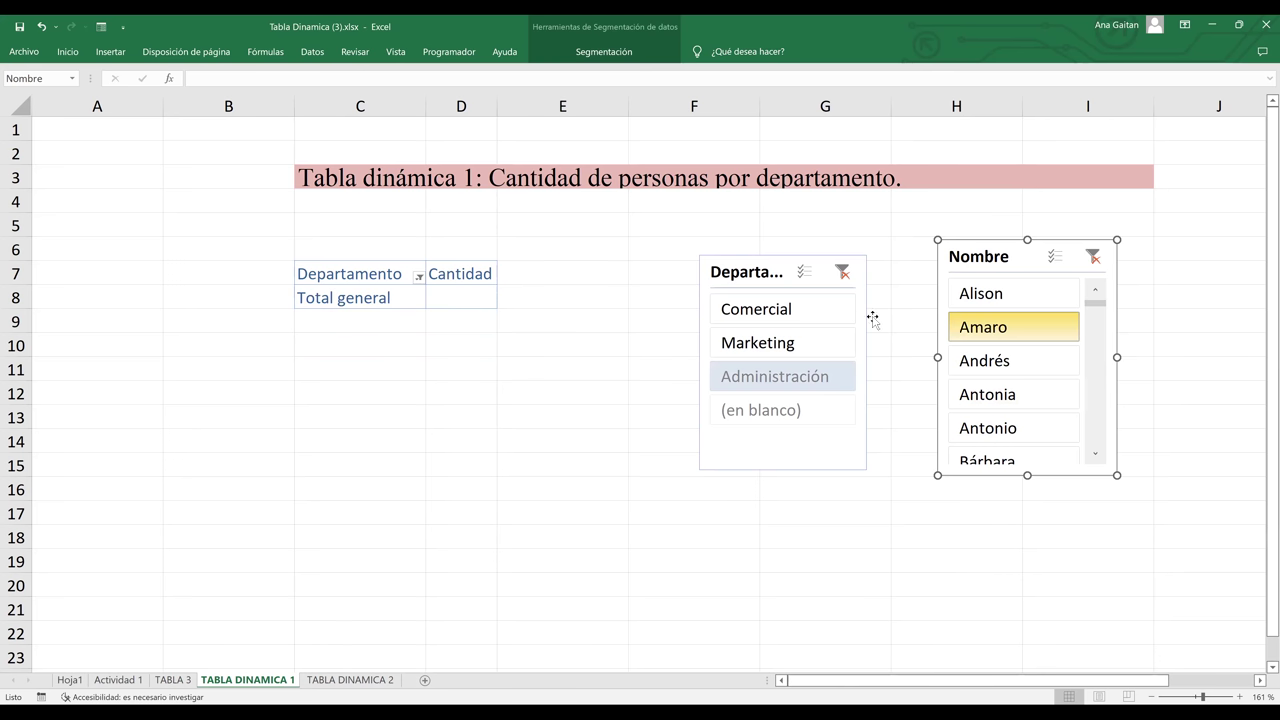
click(1035, 338)
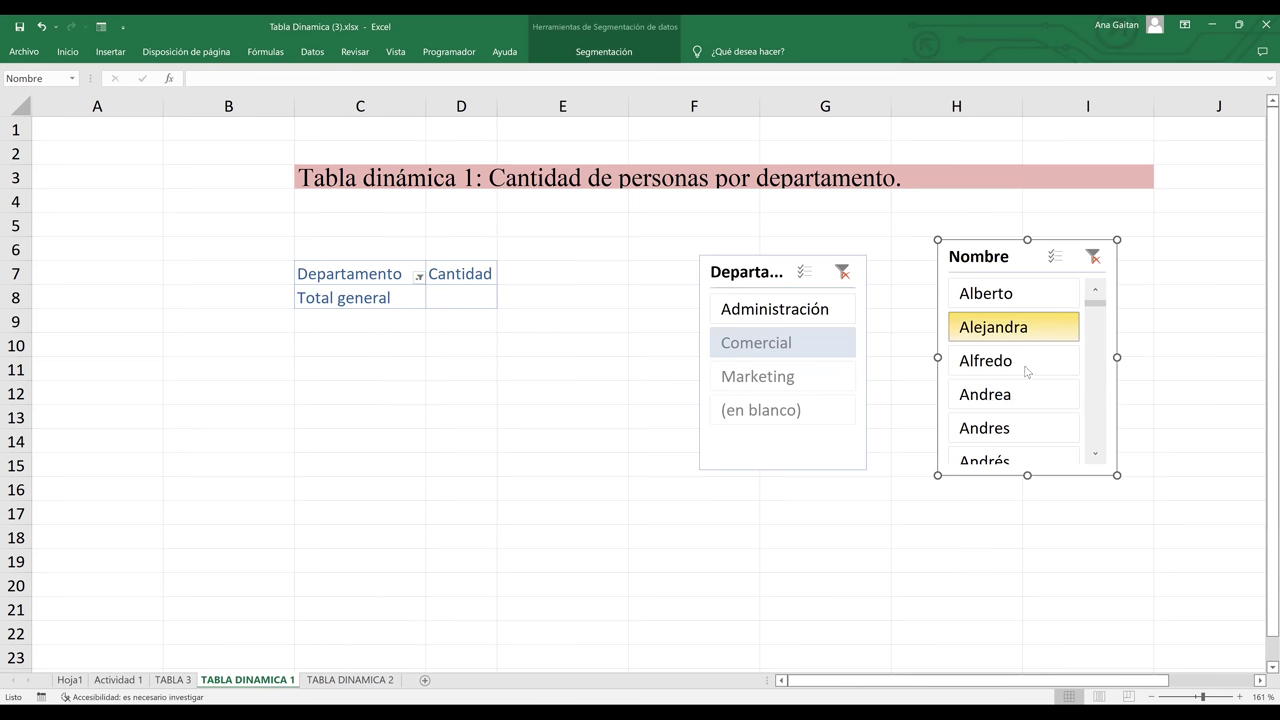
click(1024, 411)
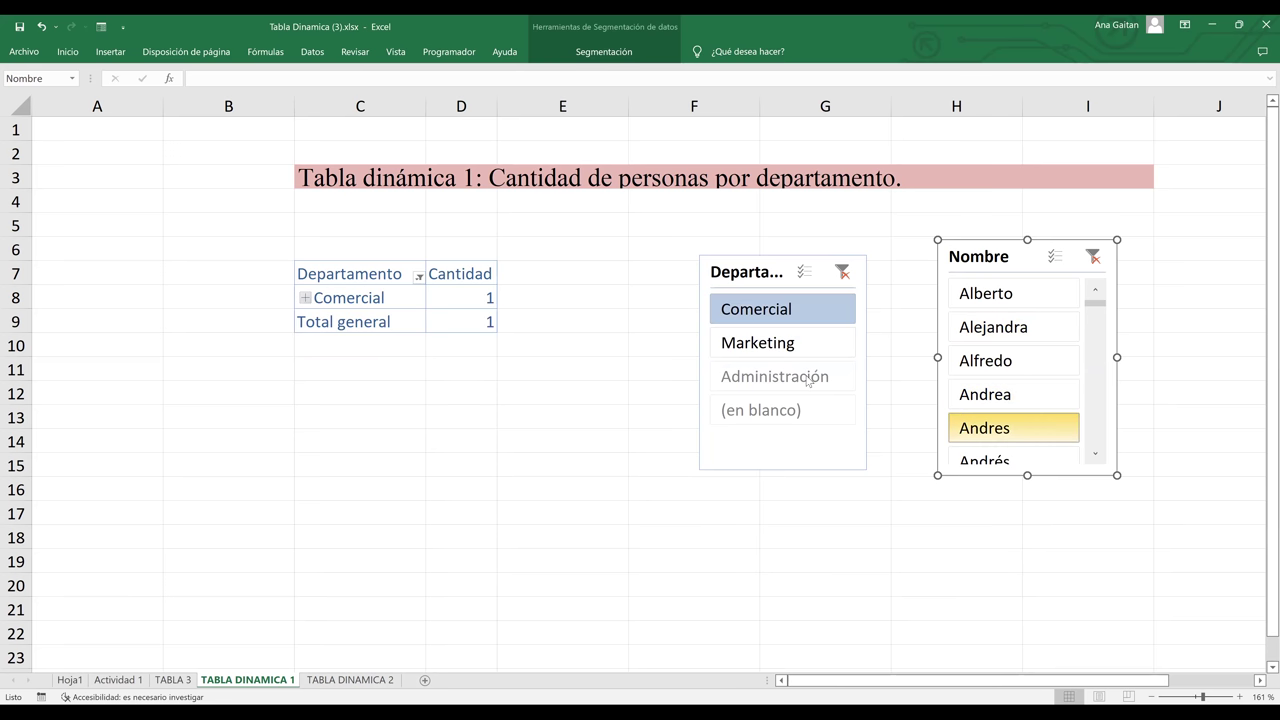
click(1024, 428)
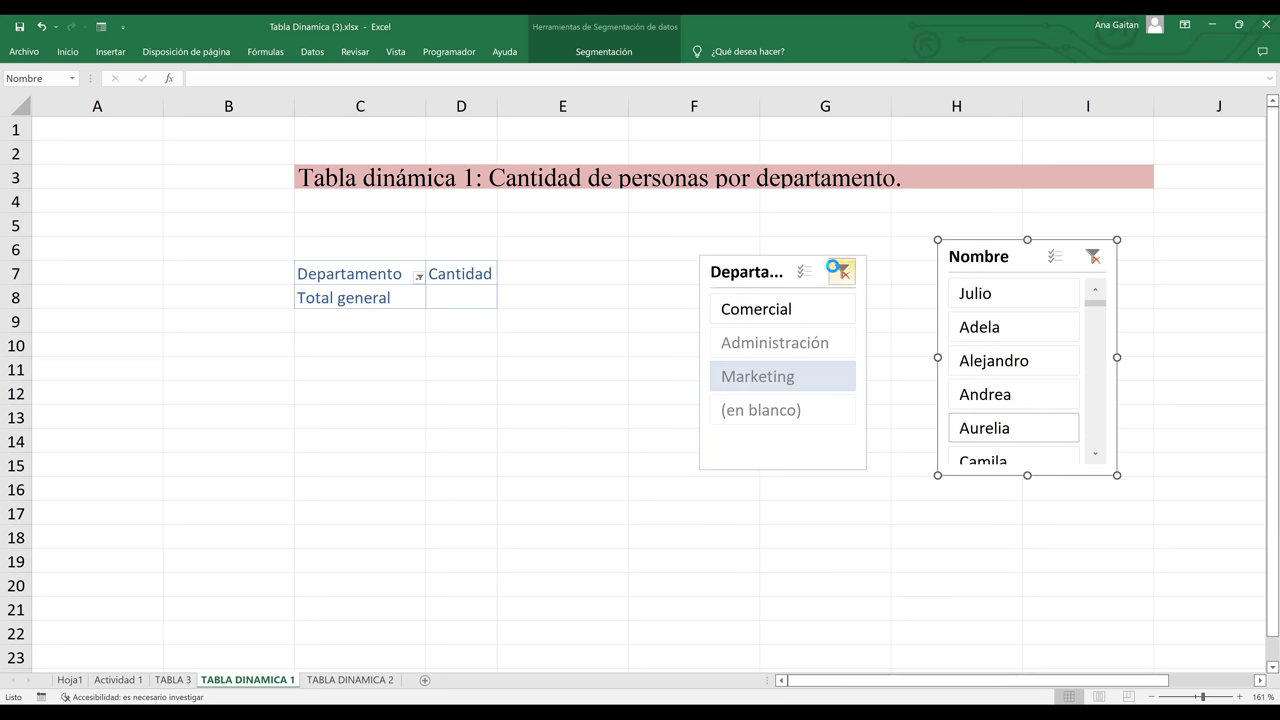
Clear the Departamento slicer's filter and delete both the Departamento and Nombre slicers
click(840, 271)
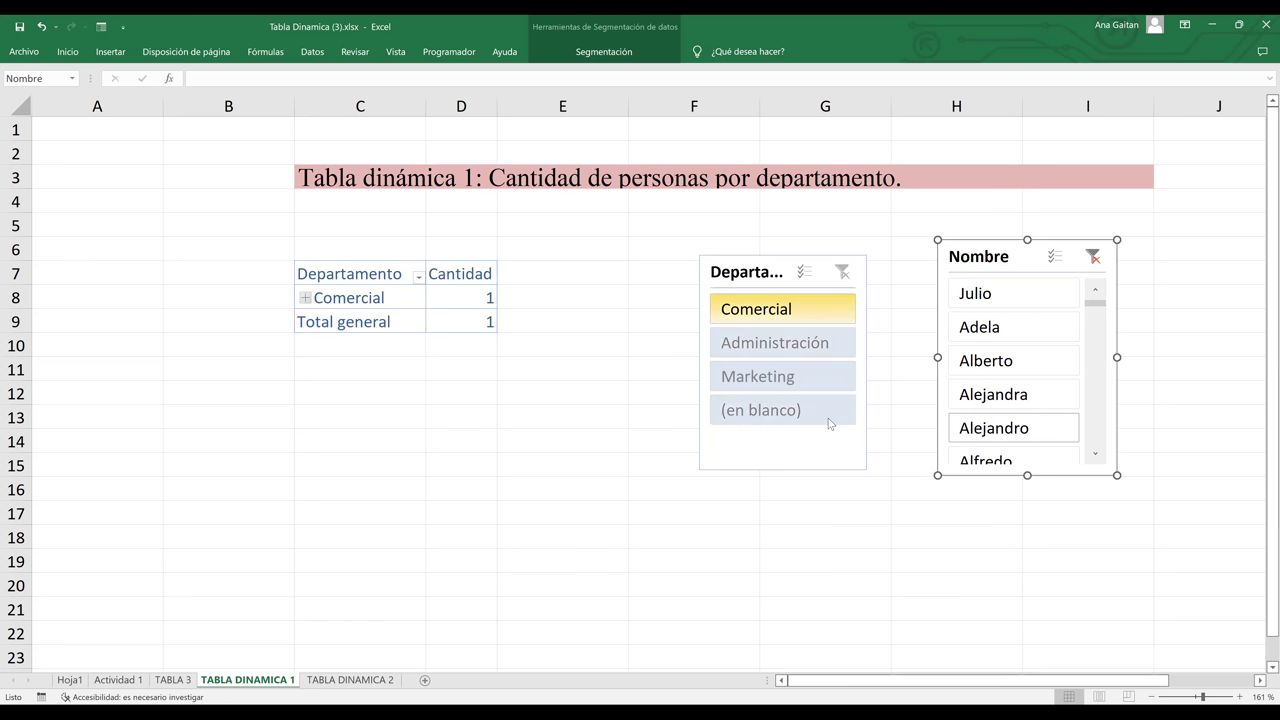
click(855, 281)
key(Delete)
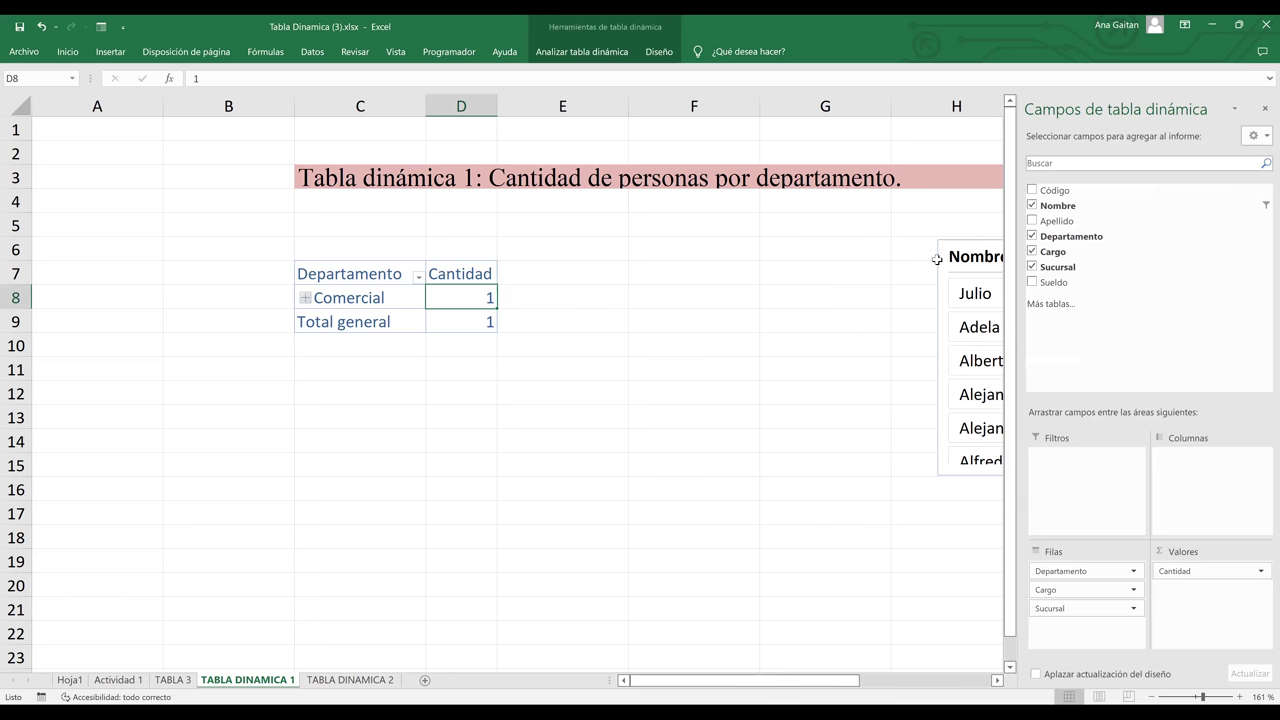
click(988, 253)
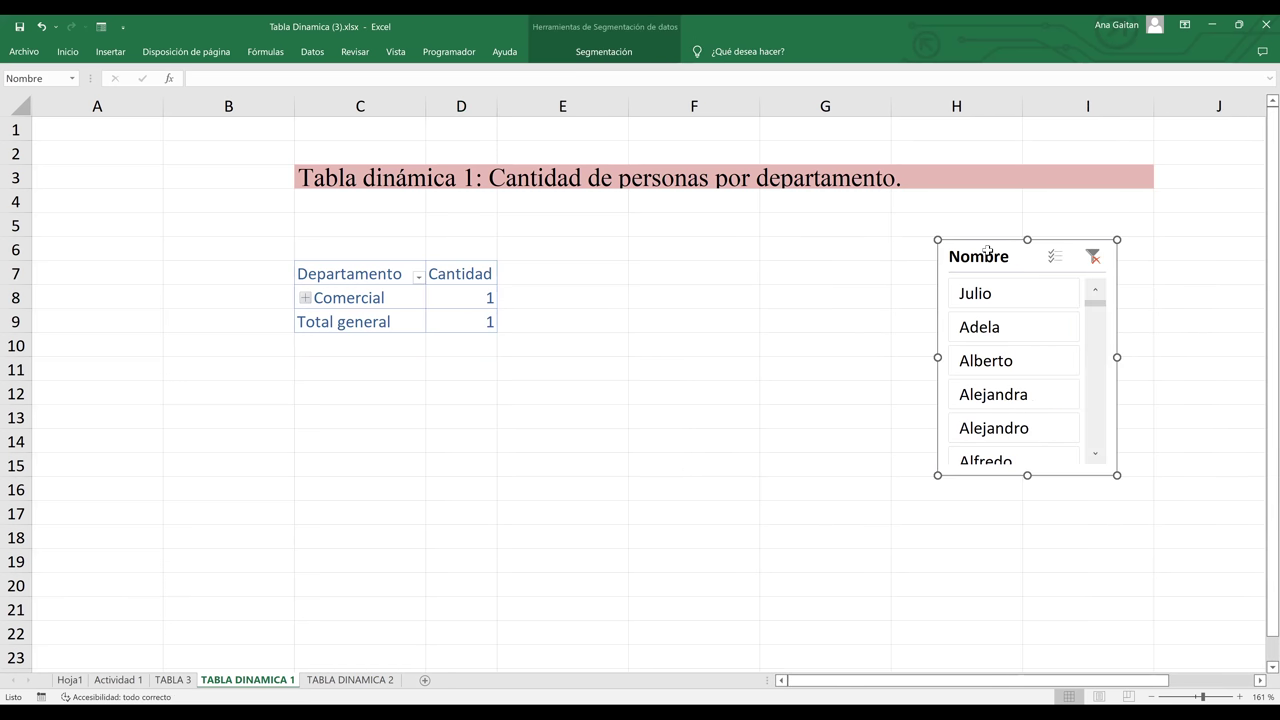
key(Delete)
click(645, 463)
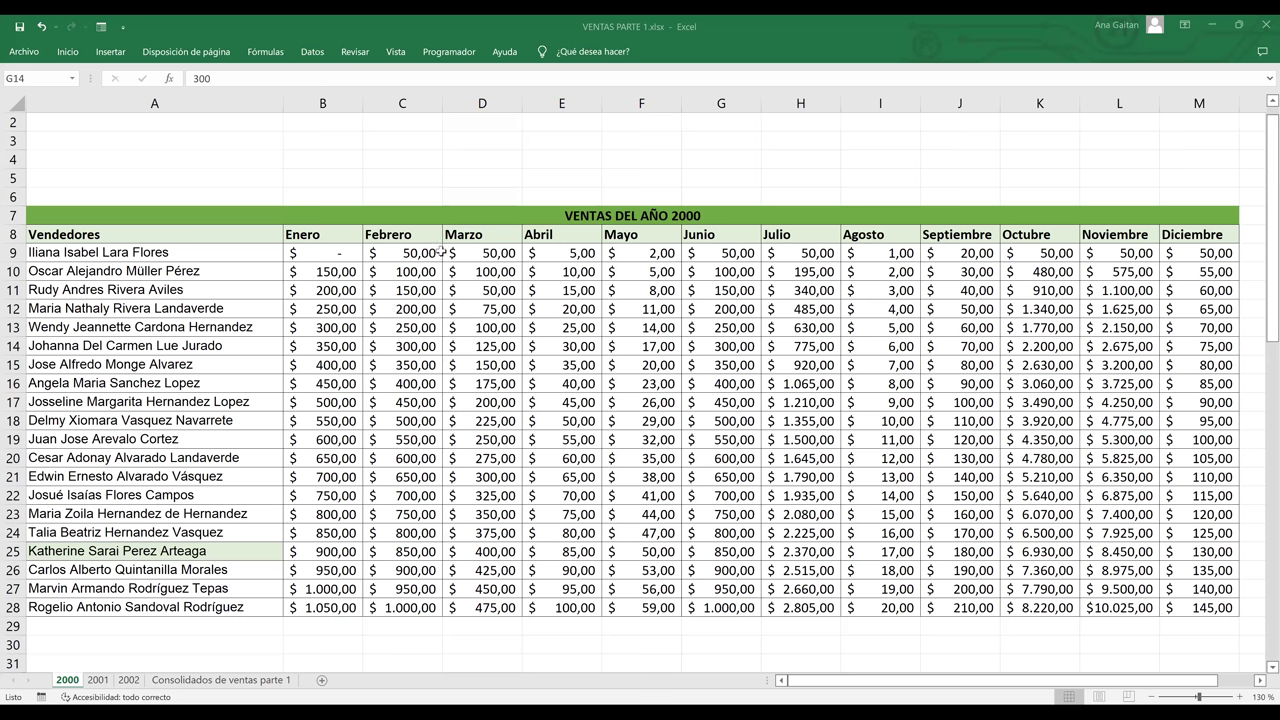
click(381, 302)
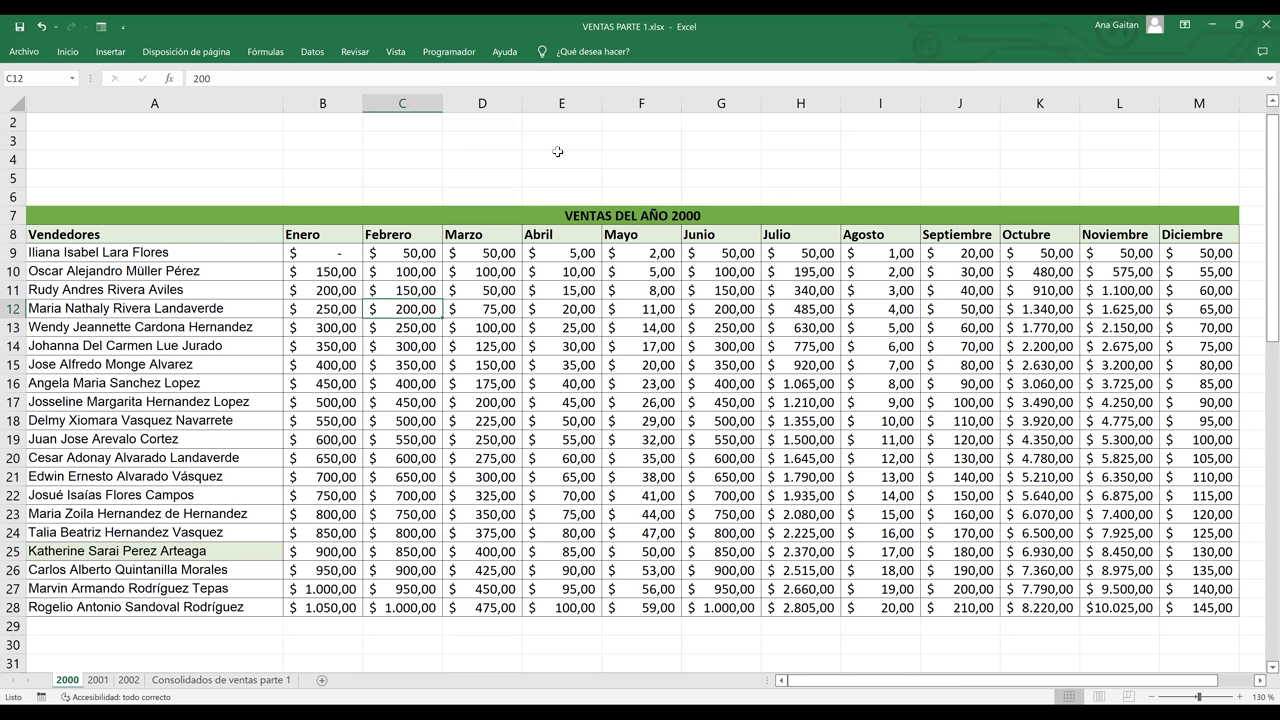
click(606, 286)
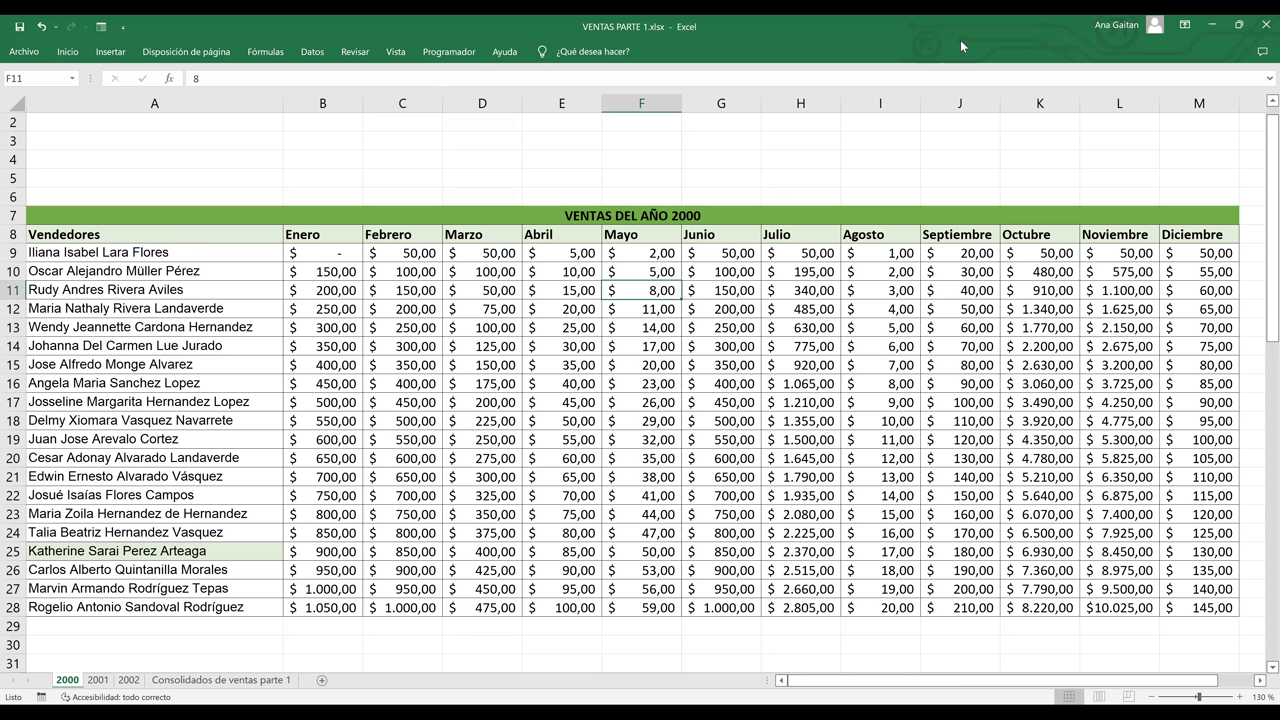
key(Left)
key(Left)
key(Down)
key(Down)
key(Down)
key(Down)
key(Down)
key(Down)
key(Down)
key(Down)
key(Down)
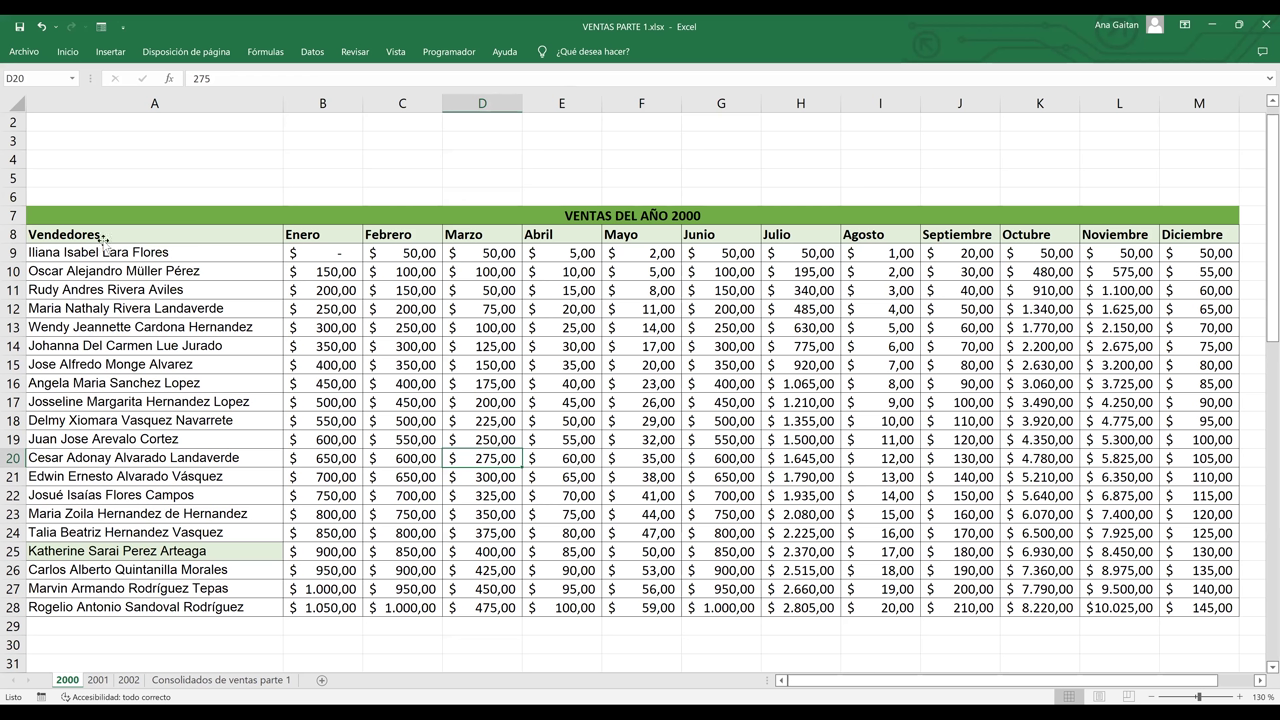
Convert the whole sales range A8:M28 on sheet 2000 into an Excel table with headers
click(188, 237)
key(ctrl+a)
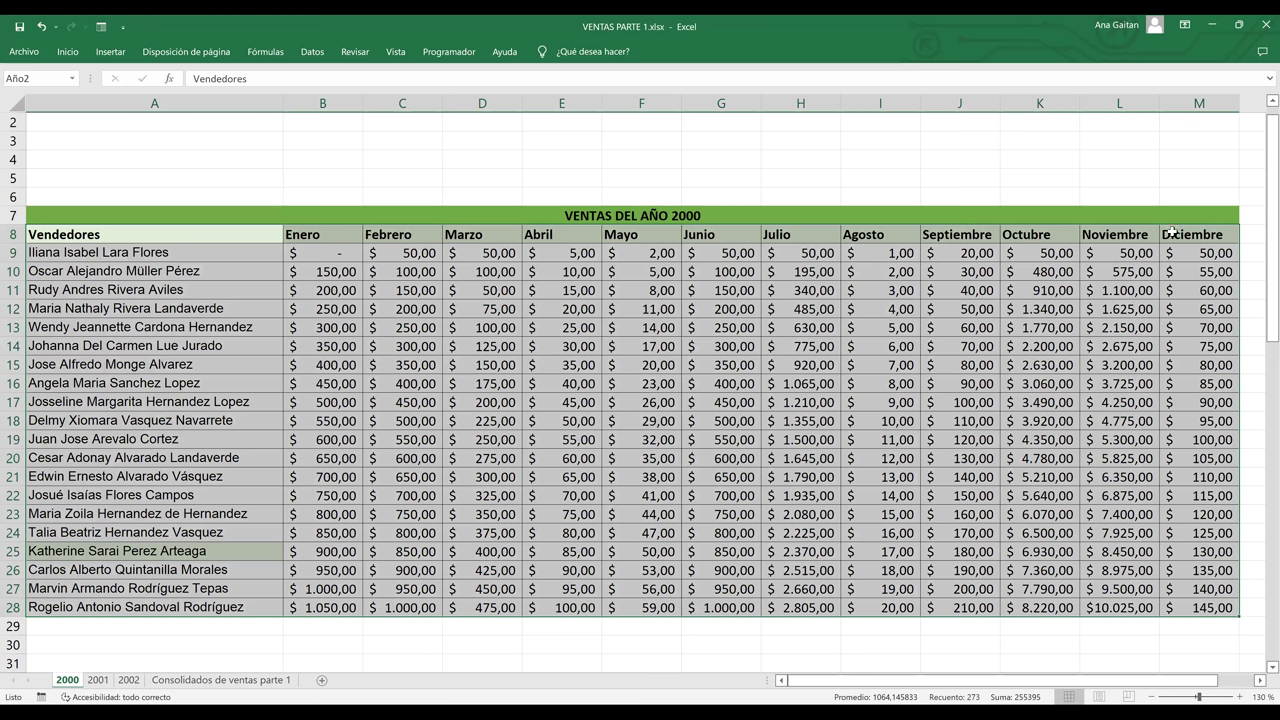
key(ctrl+t)
key(Return)
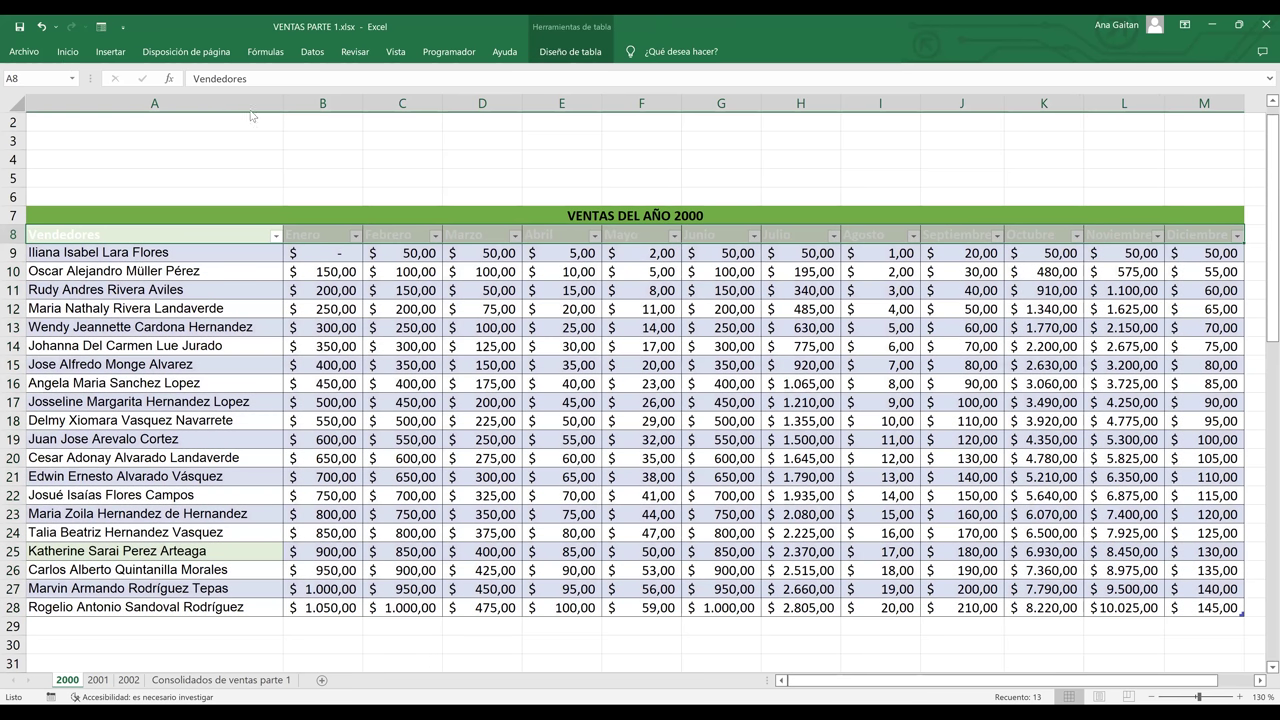
Add a Ventas column after Diciembre in the 2000 table, totalling each row with =SUMA(Tabla1[@[Enero]:[Diciembre]])
click(1259, 681)
click(942, 236)
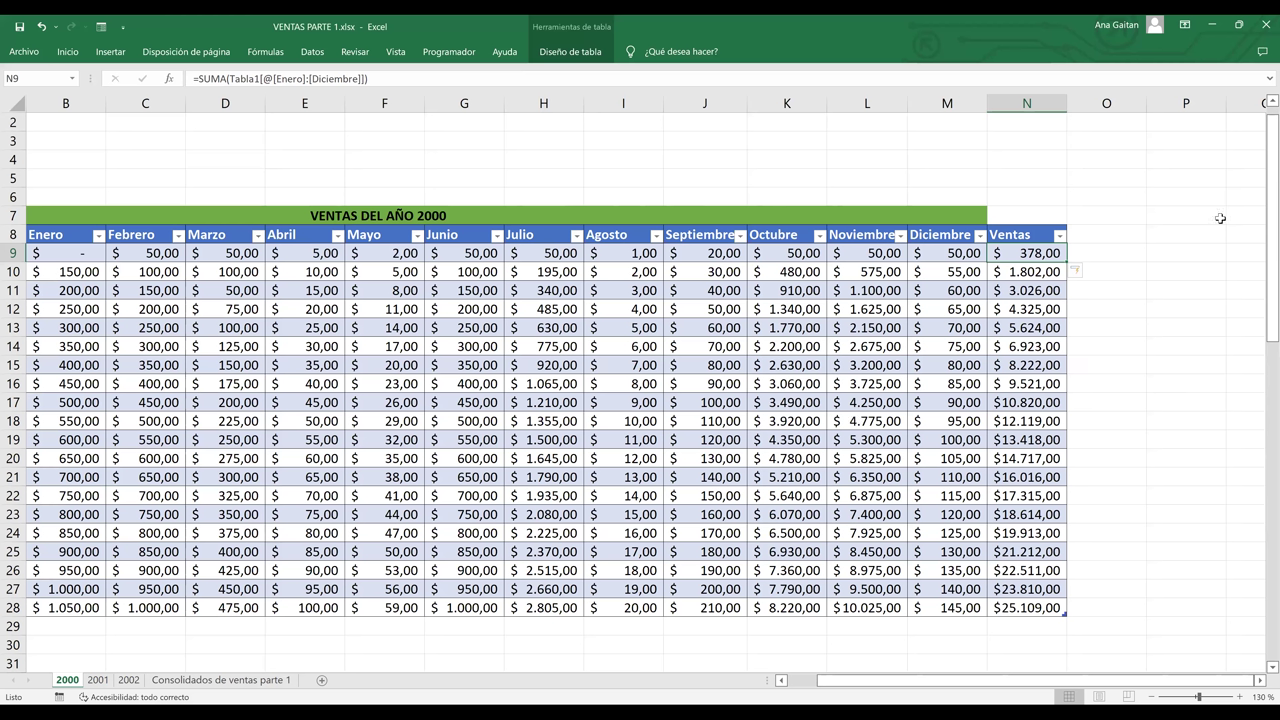
On sheet 2001, convert the sales range into a table and add a venta column after Diciembre with =SUMA(Tabla2[@[Enero]:[Diciembre]])
key(ctrl+Page_Down)
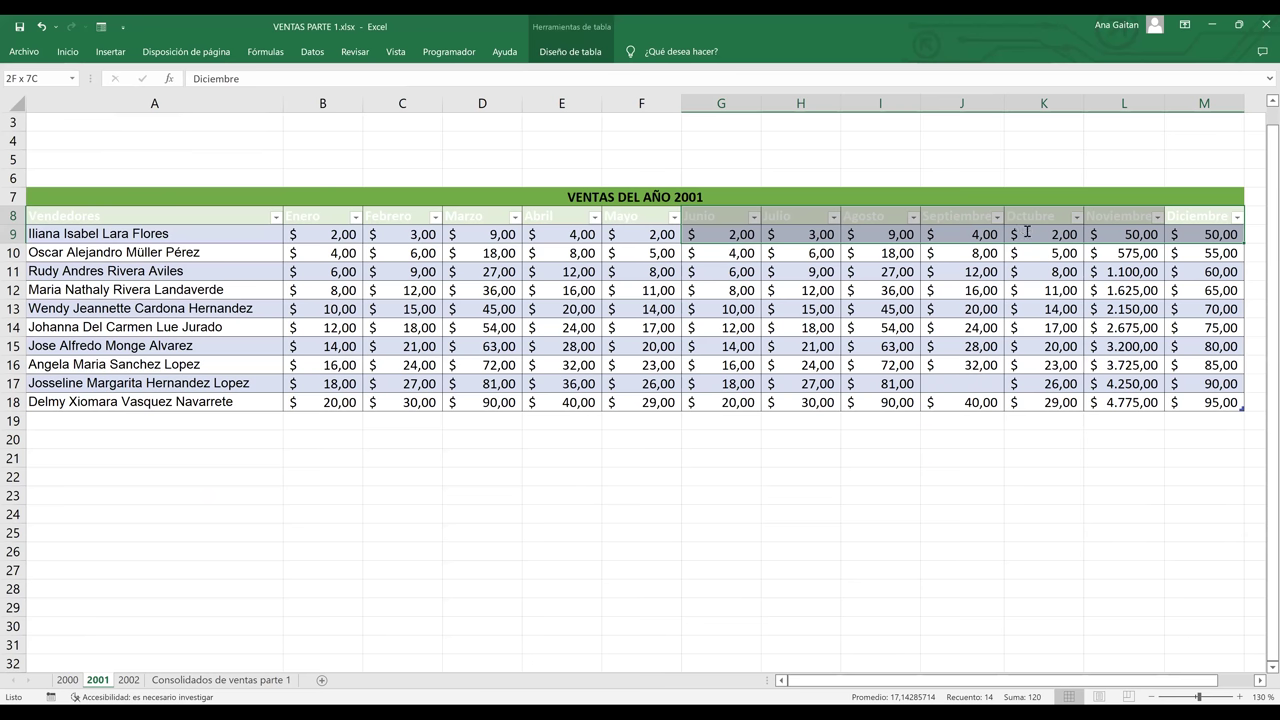
key(Right)
text(=)
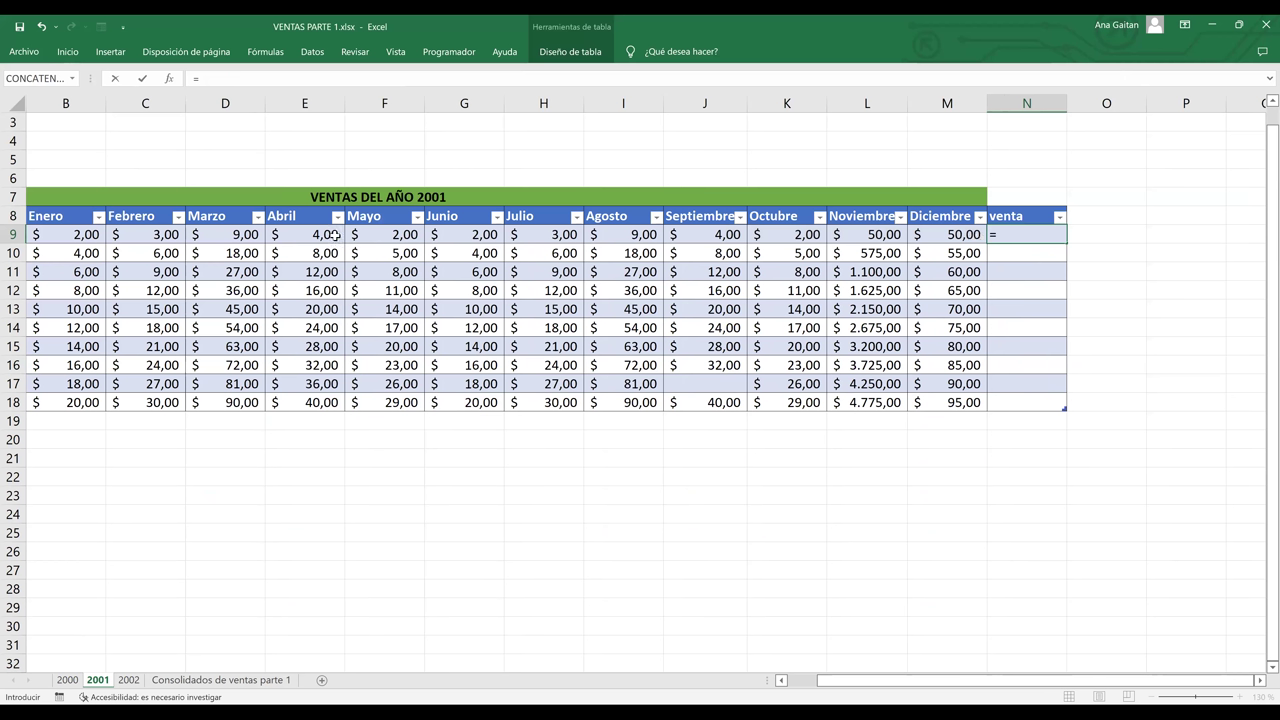
text(SUMA(Tabla2[@[Enero]:[Diciembre]]))
key(Return)
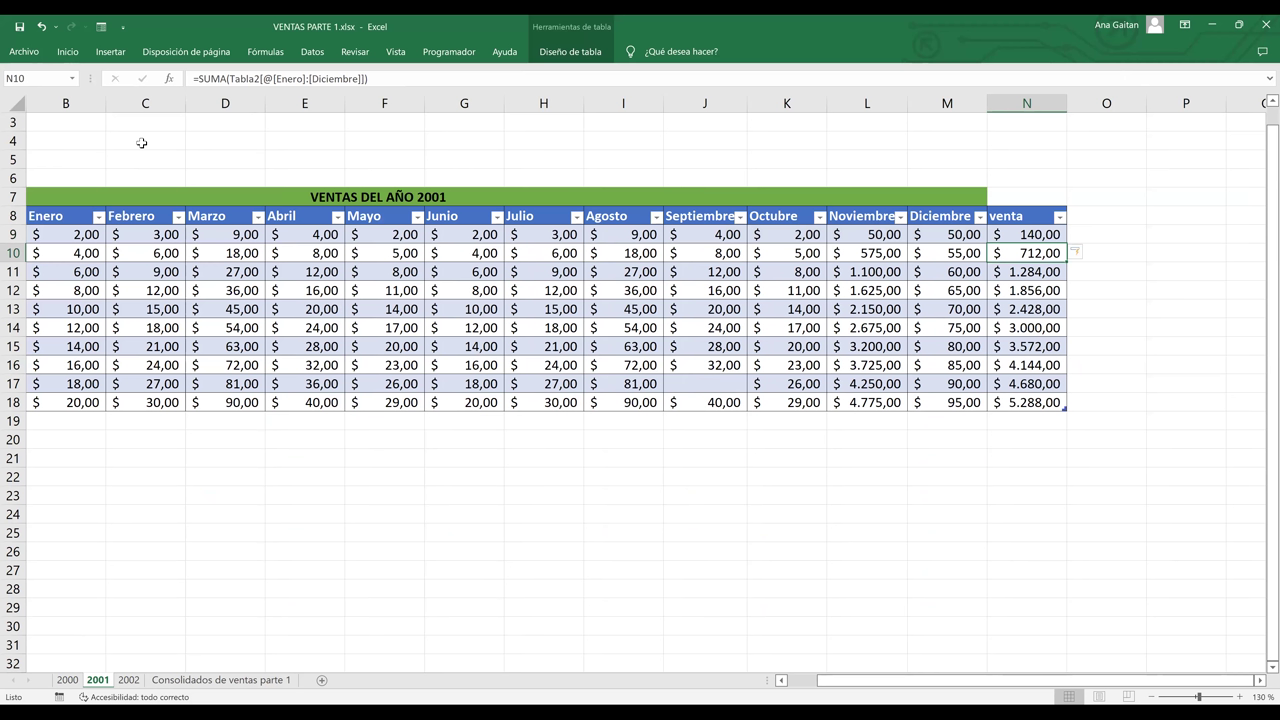
Convert the sales range on sheet 2002 into a table and add a venta total column after Diciembre
key(ctrl+Page_Down)
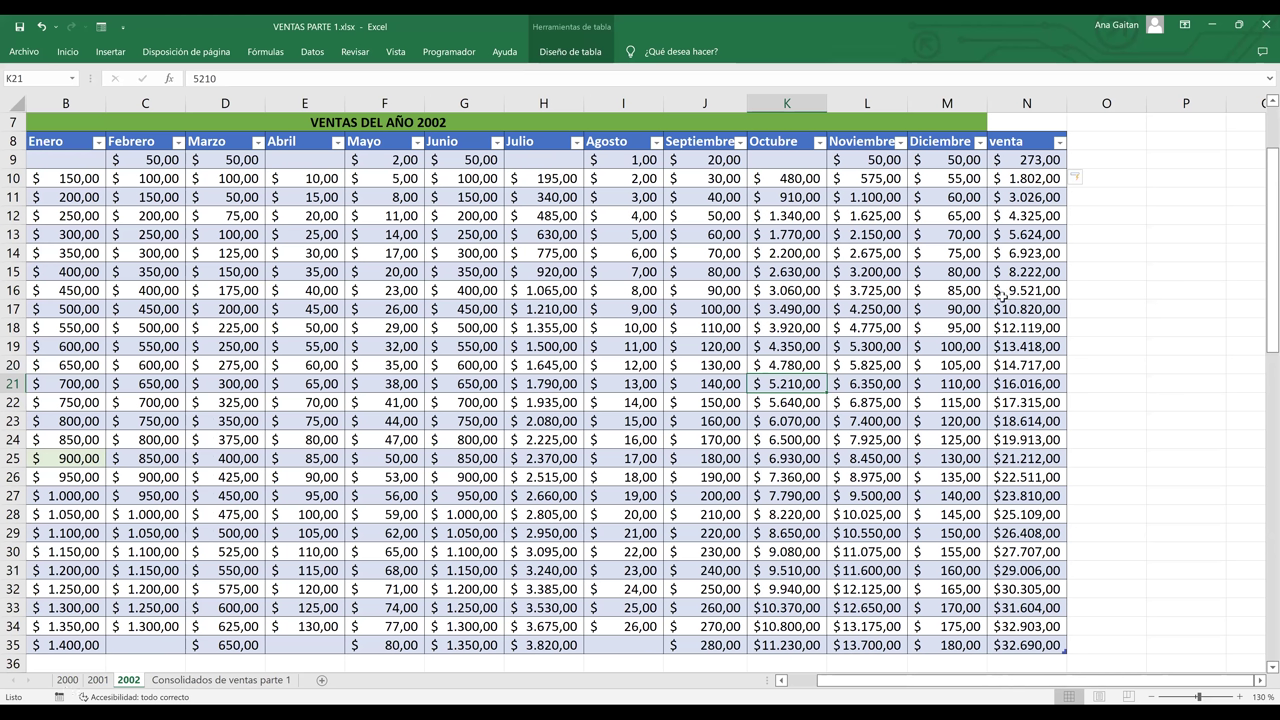
Sort each year's table by Vendedores and rename the total columns, using Ventas del año 2000 on sheet 2000 and Ventas del año 2001 on sheet 2001
key(ctrl+Page_Up)
key(ctrl+Page_Up)
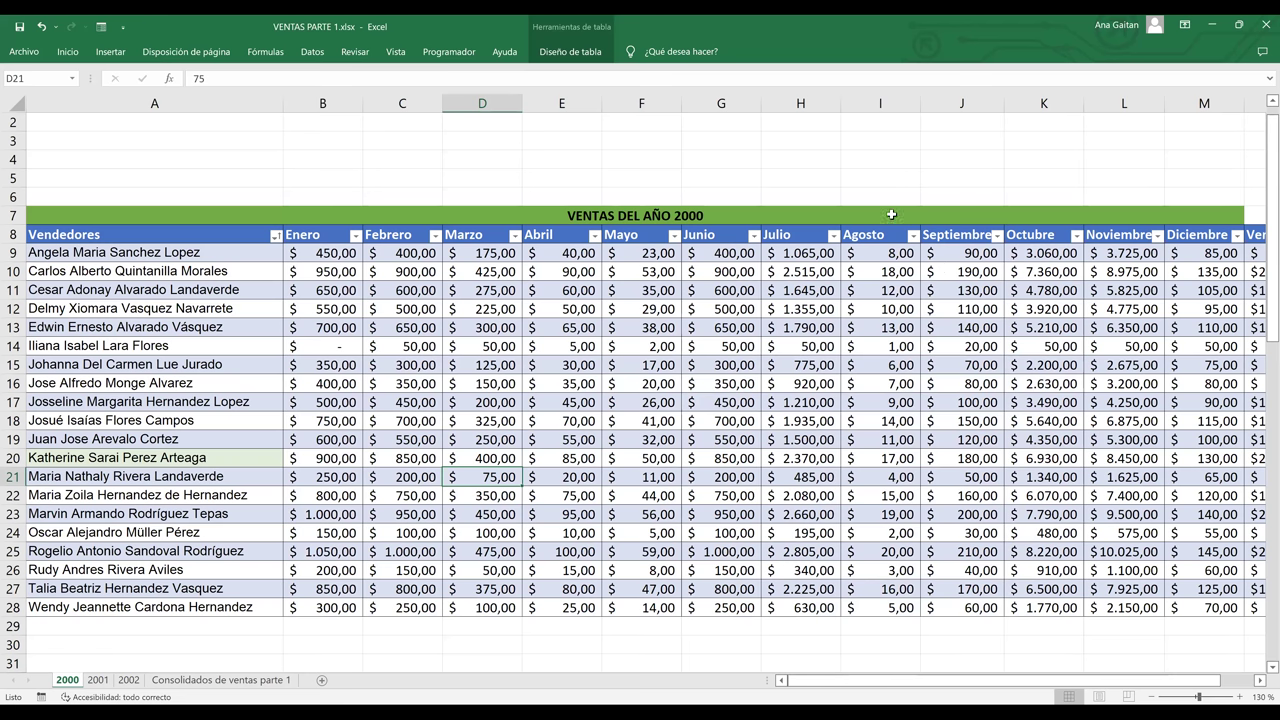
key(ctrl+Page_Down)
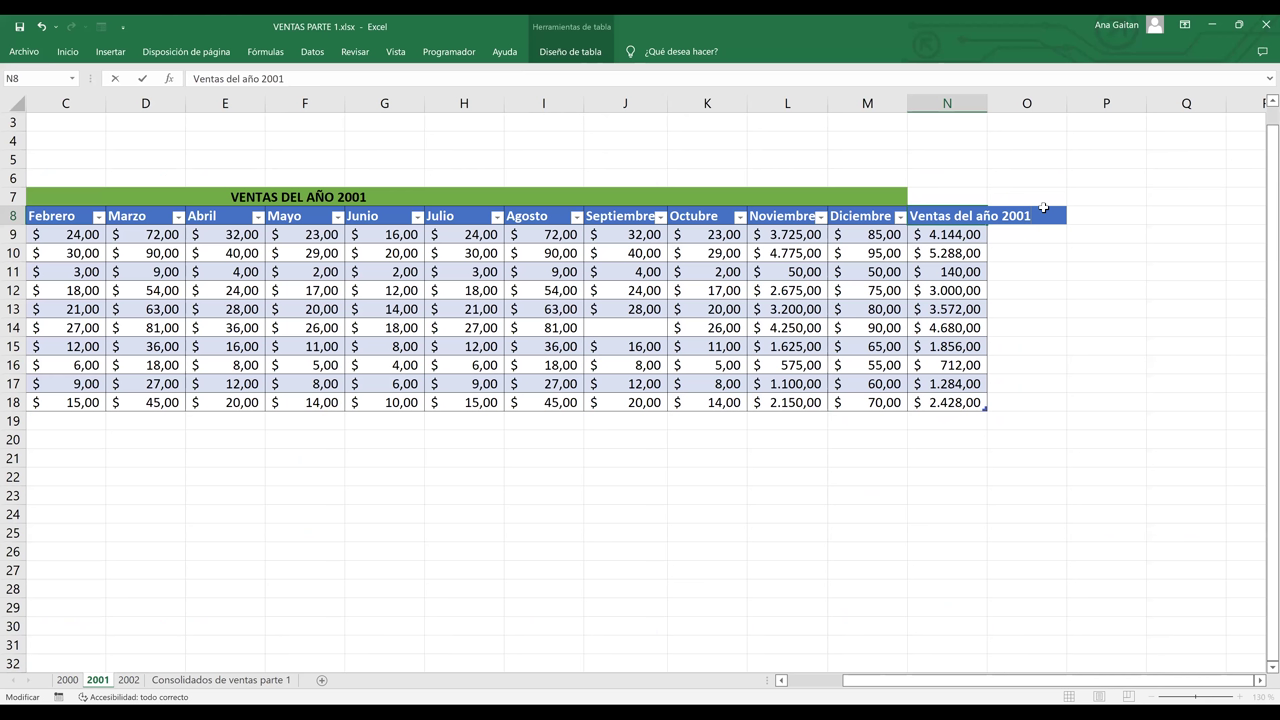
key(ctrl+Page_Down)
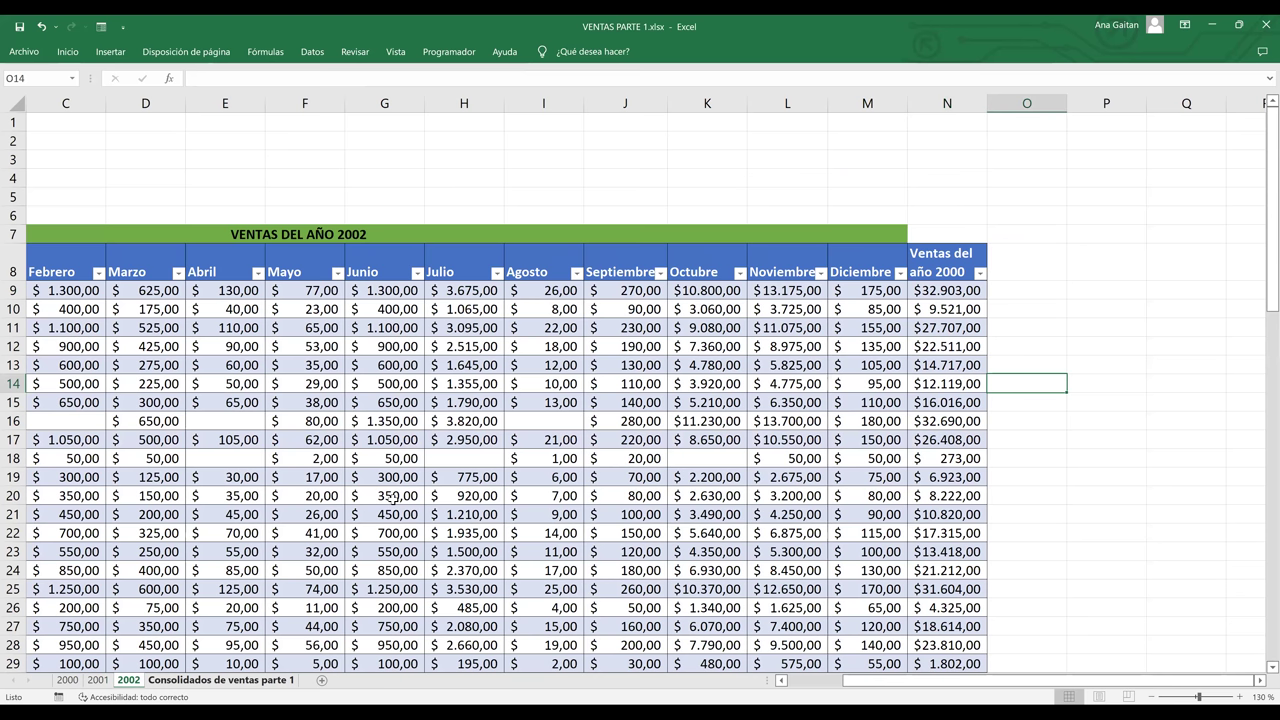
Insert a pivot table on a new sheet from the 2000 sales table and enter the title Ventas año 2000 in A2
key(ctrl+Page_Up)
key(ctrl+Page_Up)
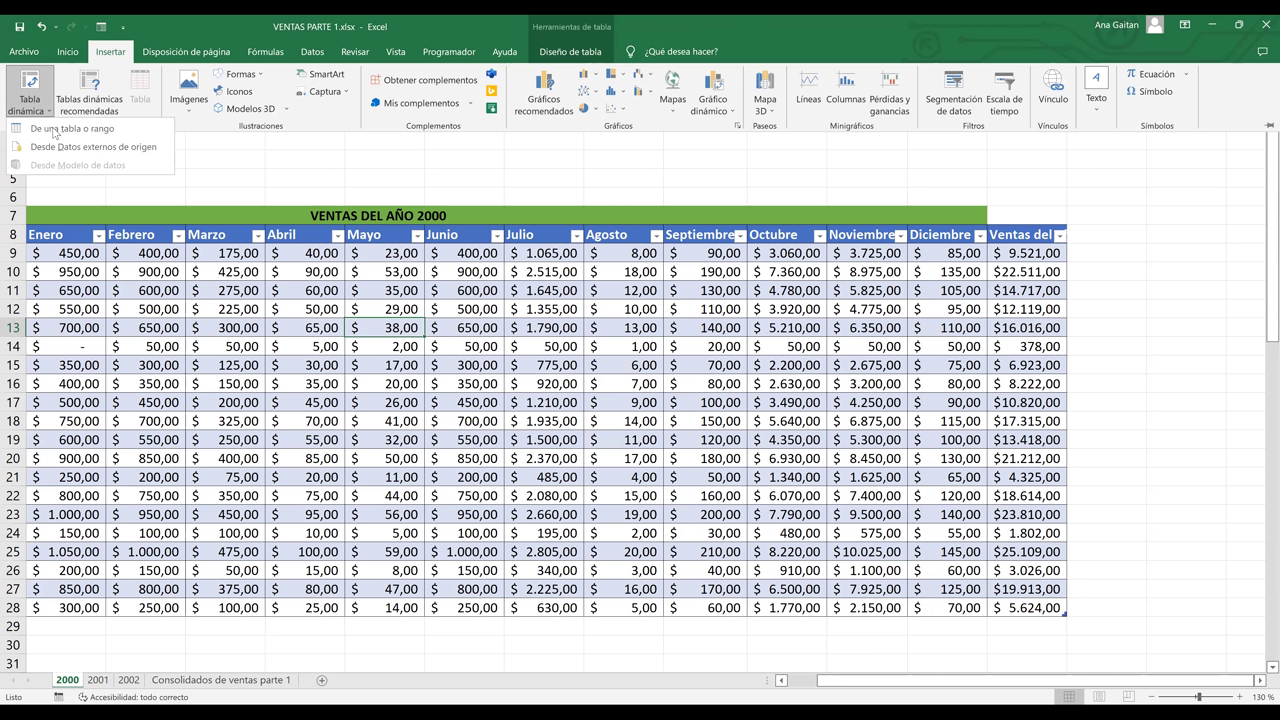
click(53, 131)
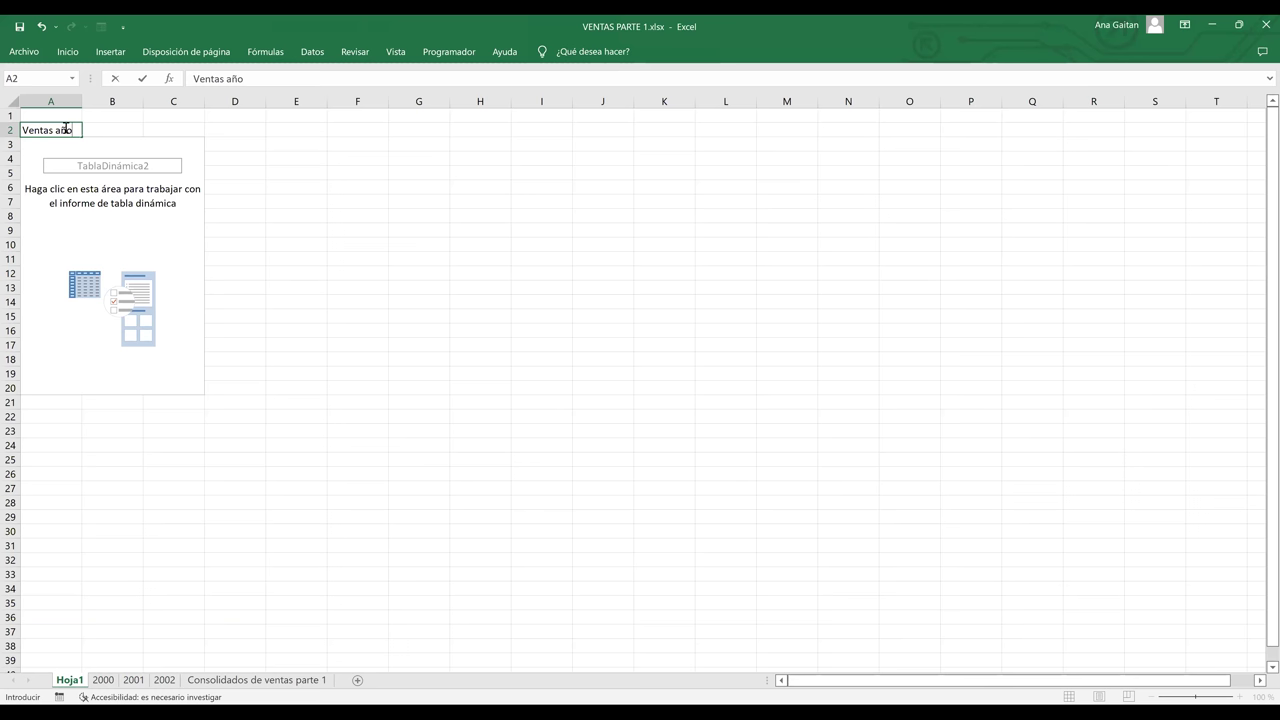
text(2000)
click(226, 197)
click(57, 171)
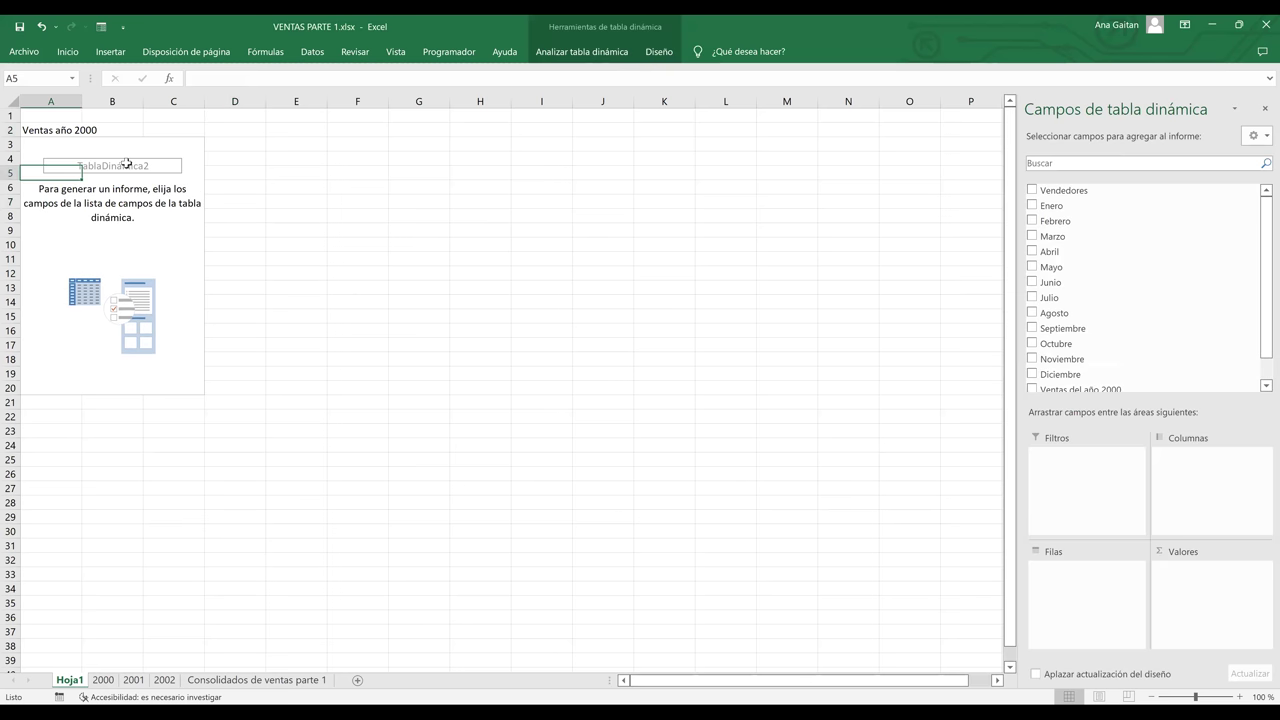
Add Ventas del año 2000 as the summed values and Vendedores as the rows of the pivot table
click(184, 198)
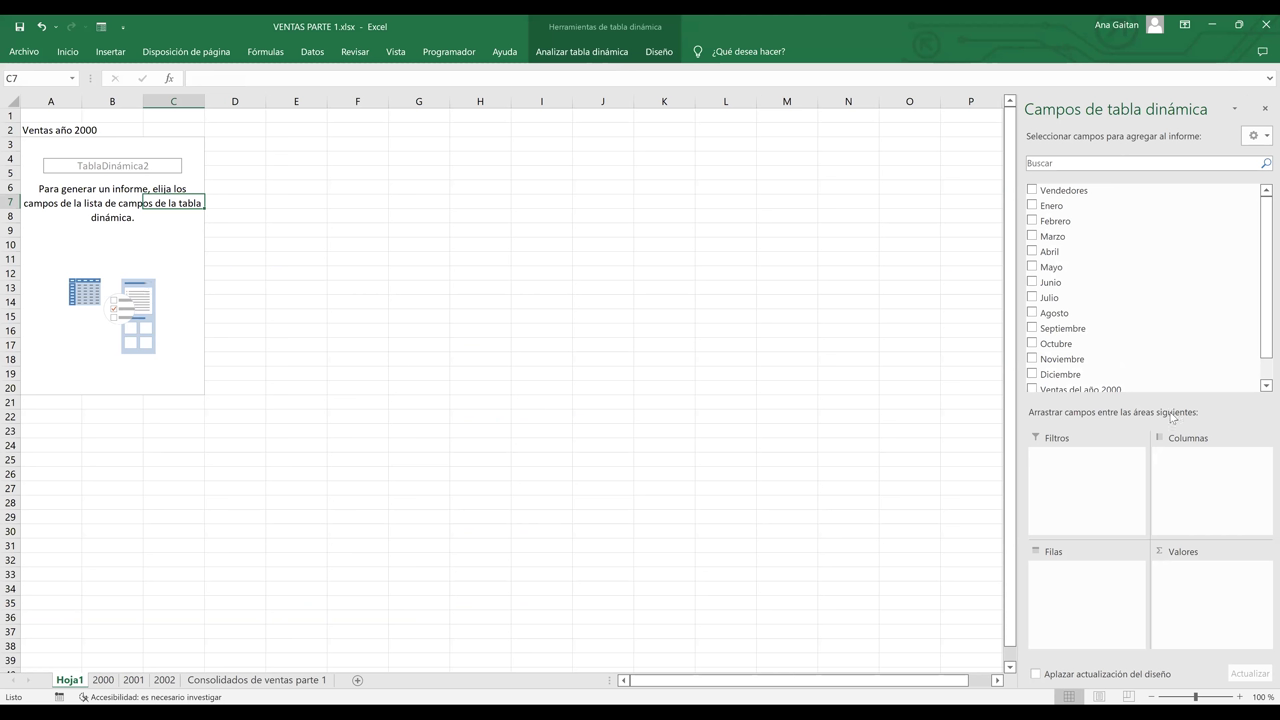
key(Down)
key(Down)
key(Down)
key(Left)
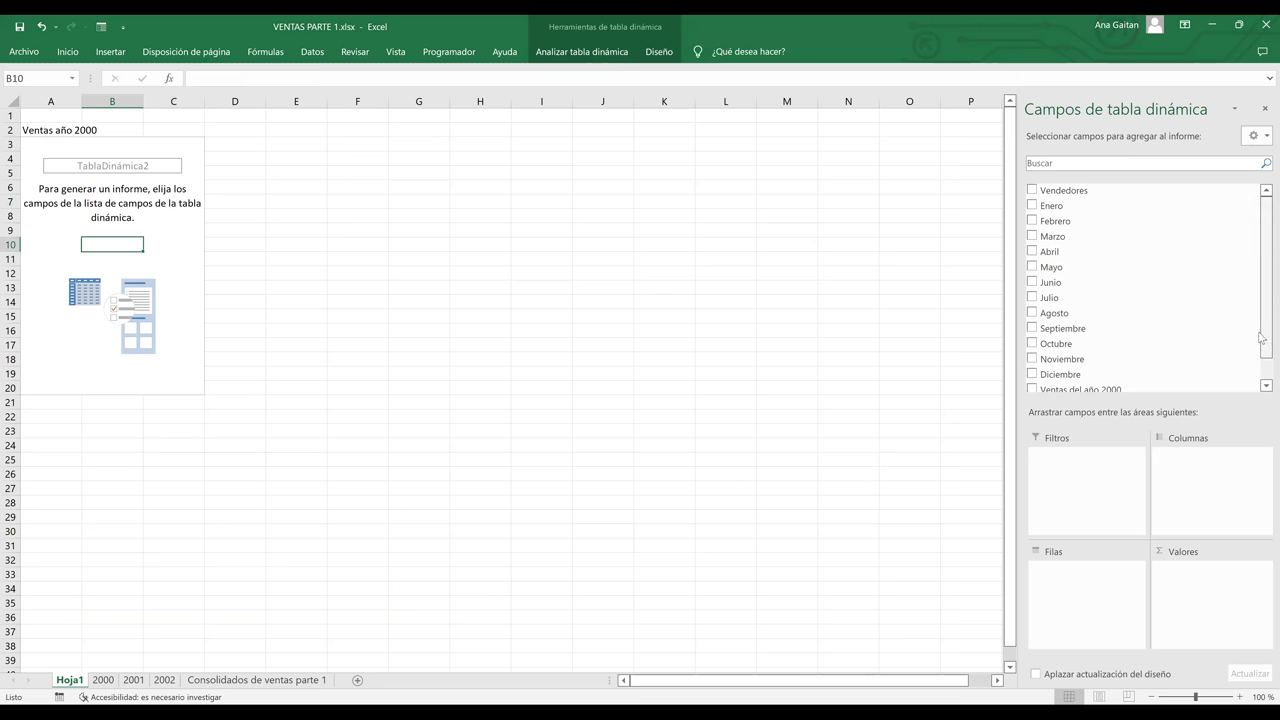
scroll(1262, 348, down, 1)
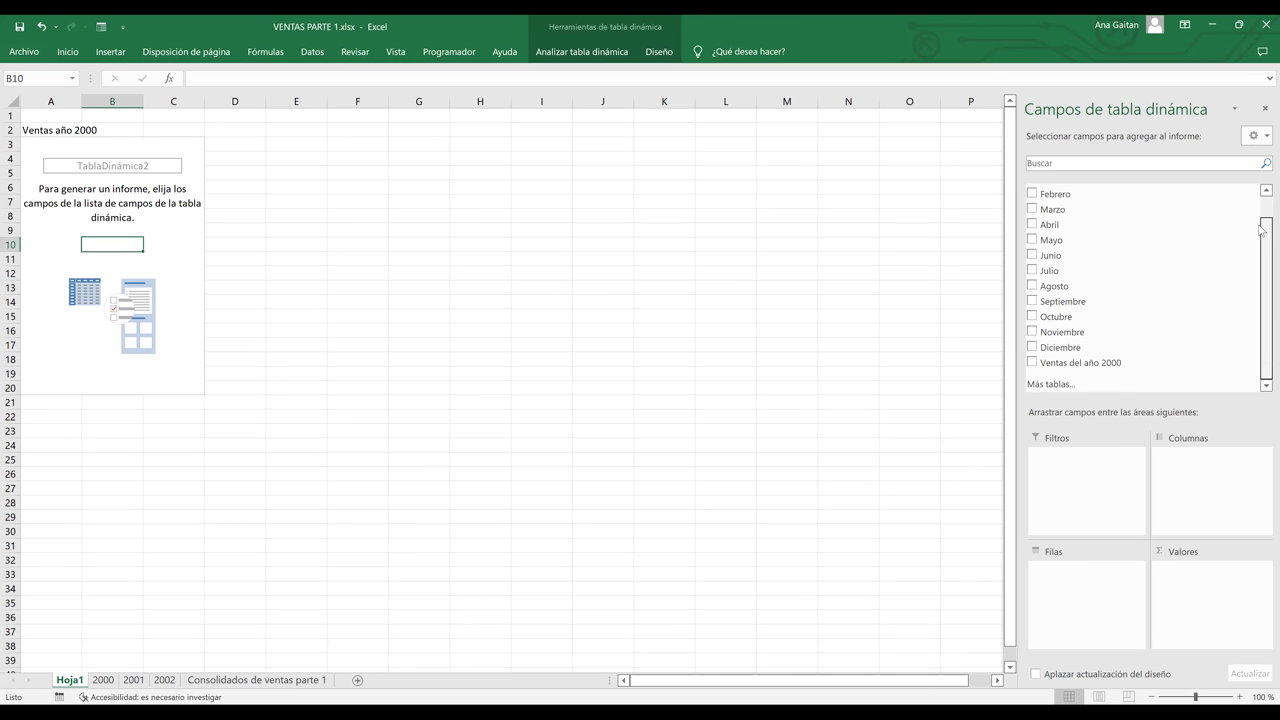
scroll(1262, 230, up, 1)
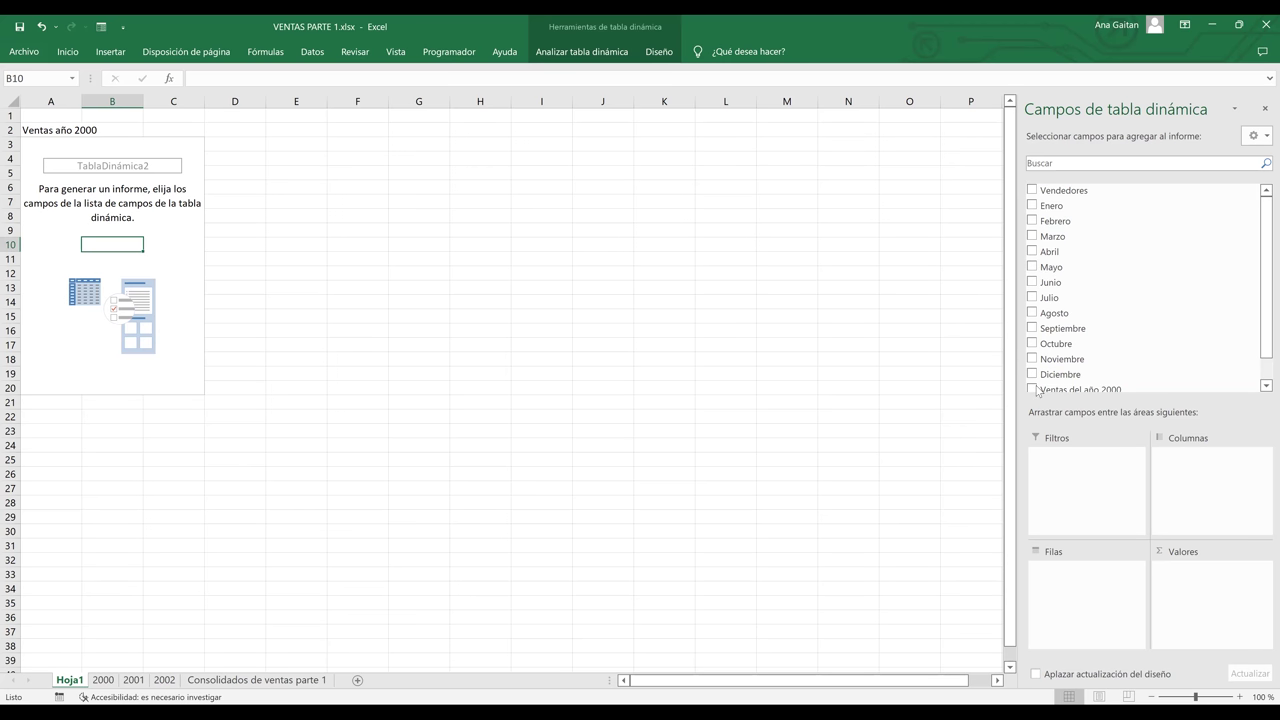
click(1032, 389)
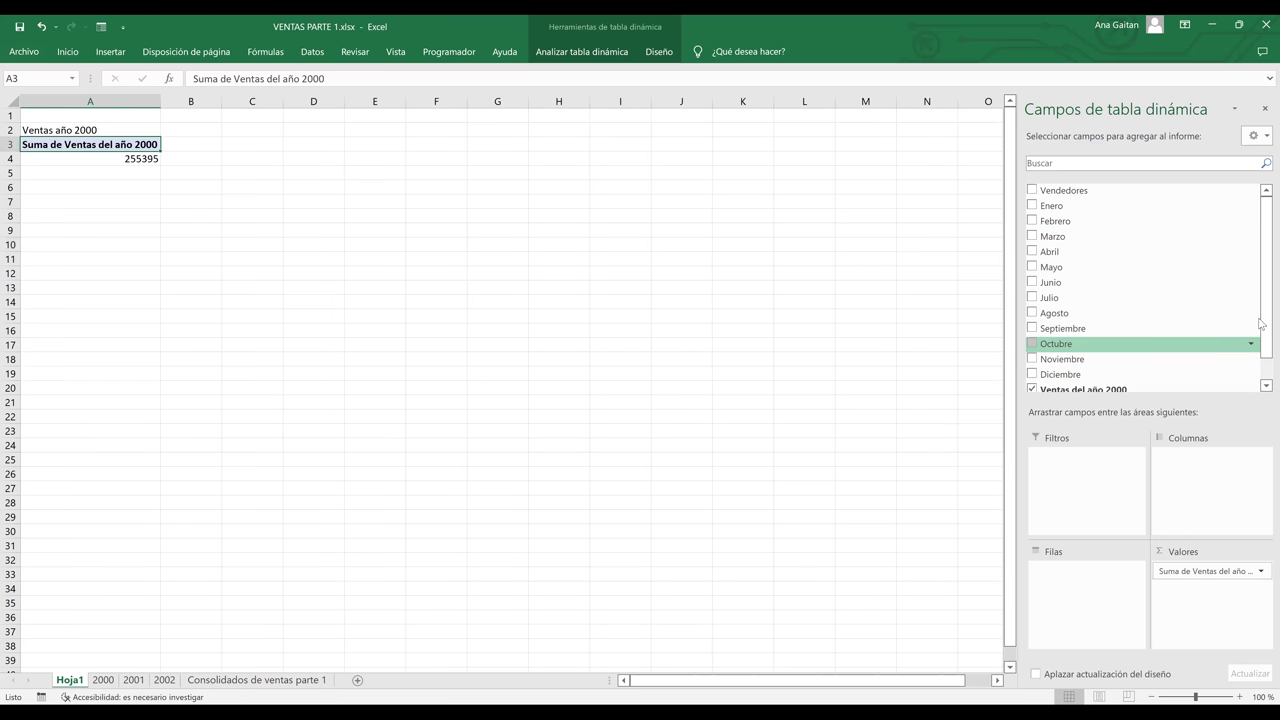
click(1033, 191)
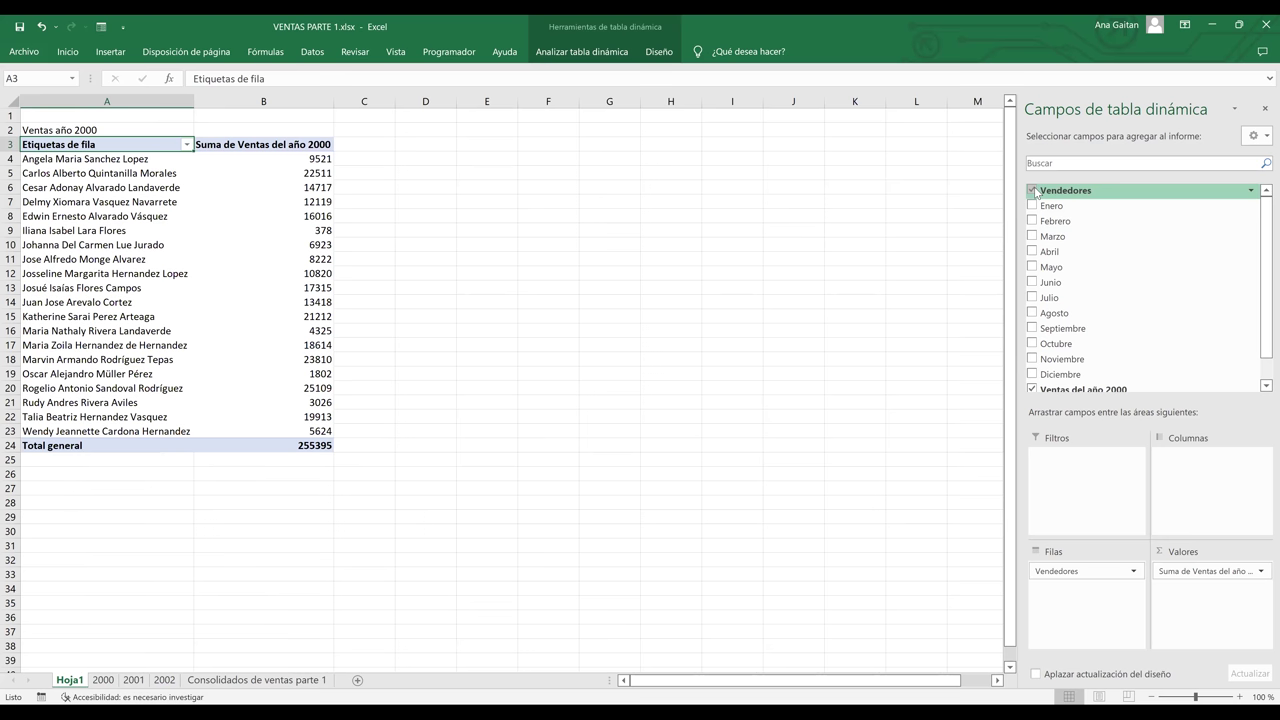
Rename the pivot table's row labels header in A3 as Vendedores
click(538, 205)
click(90, 145)
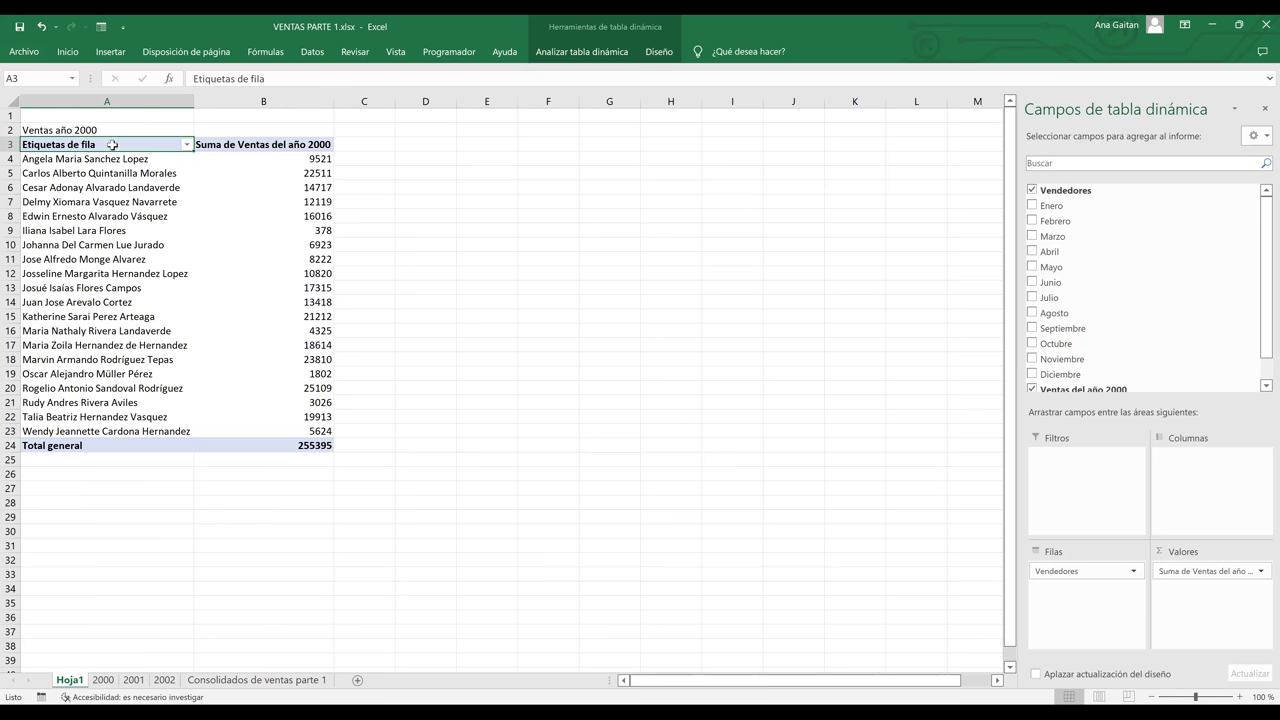
key(BackSpace)
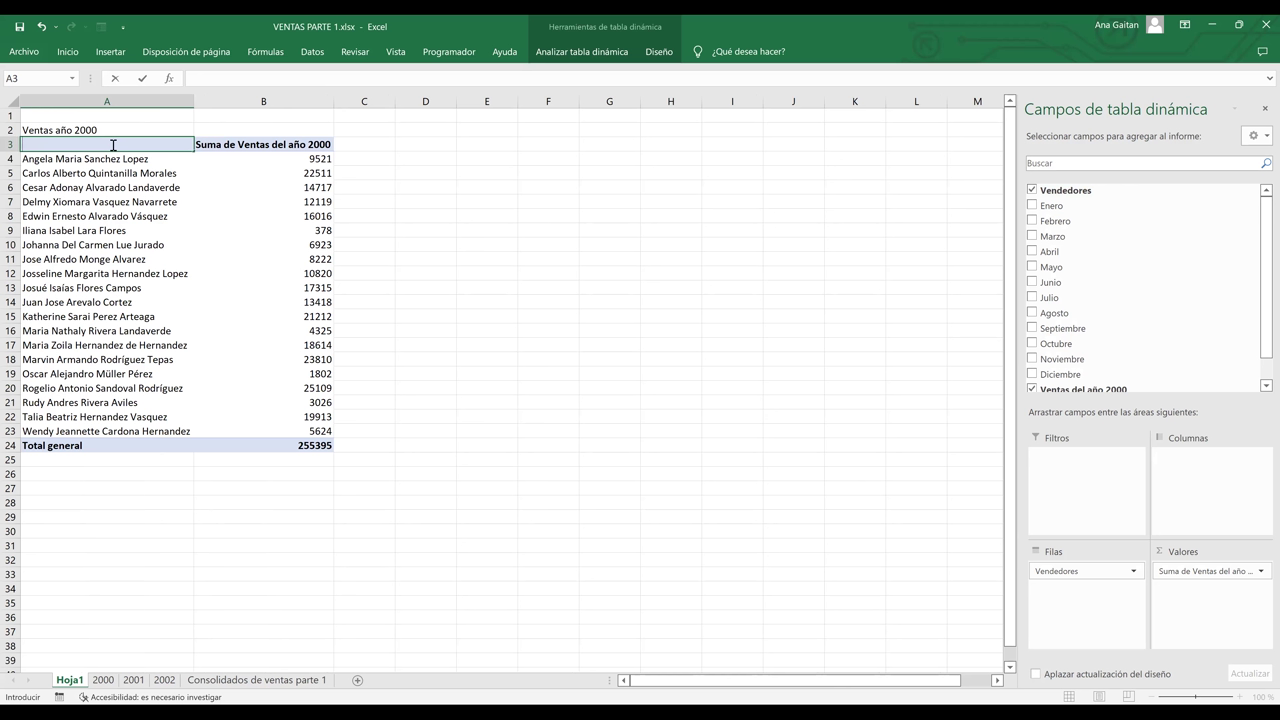
text(ventas año 2000)
key(BackSpace)
key(BackSpace)
key(BackSpace)
key(BackSpace)
key(BackSpace)
key(BackSpace)
key(BackSpace)
key(BackSpace)
key(BackSpace)
key(BackSpace)
key(BackSpace)
key(BackSpace)
key(BackSpace)
key(BackSpace)
text(V)
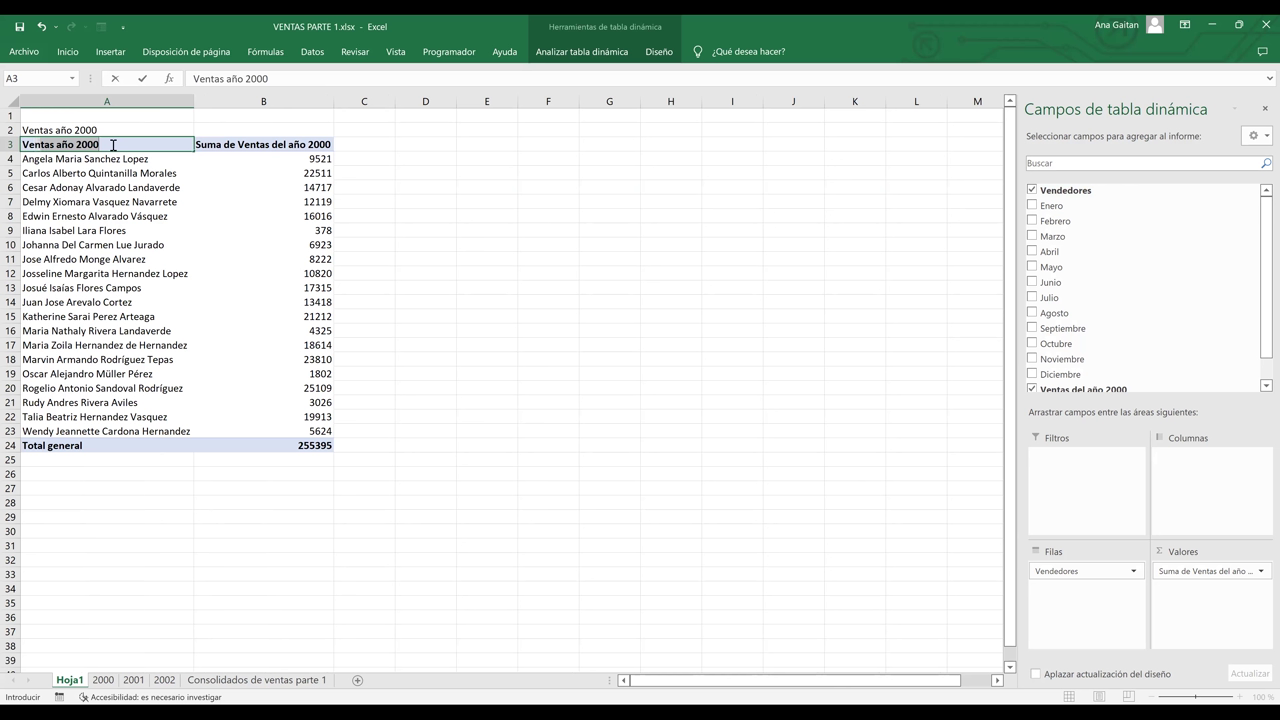
text(ended)
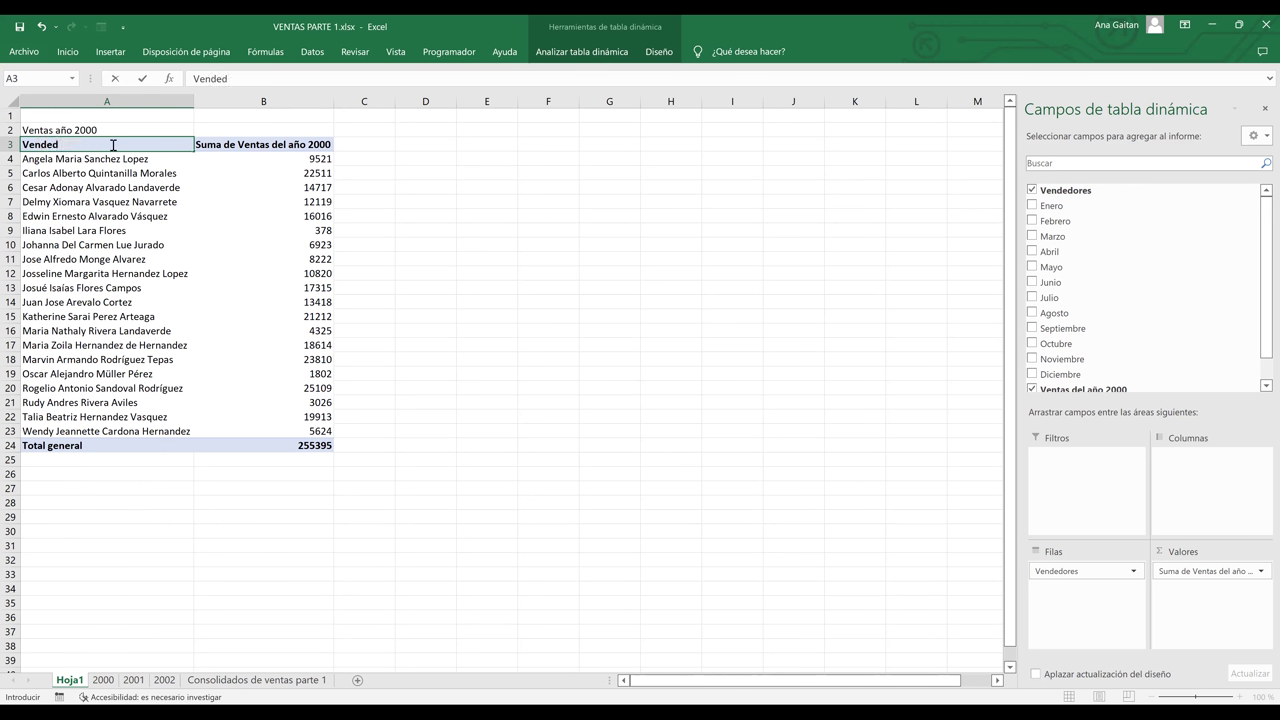
text(ores)
click(382, 198)
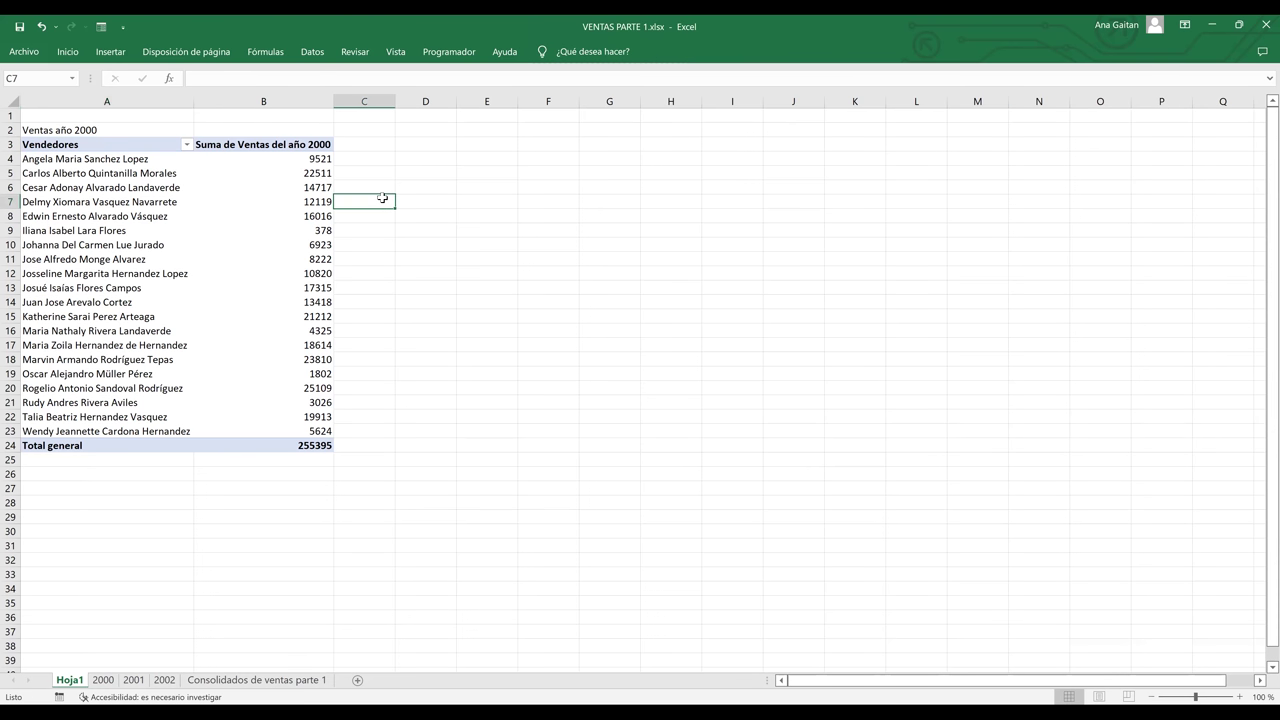
Try to set the value field's custom name to Ventas del año 2000 in its field settings
click(161, 289)
double_click(279, 145)
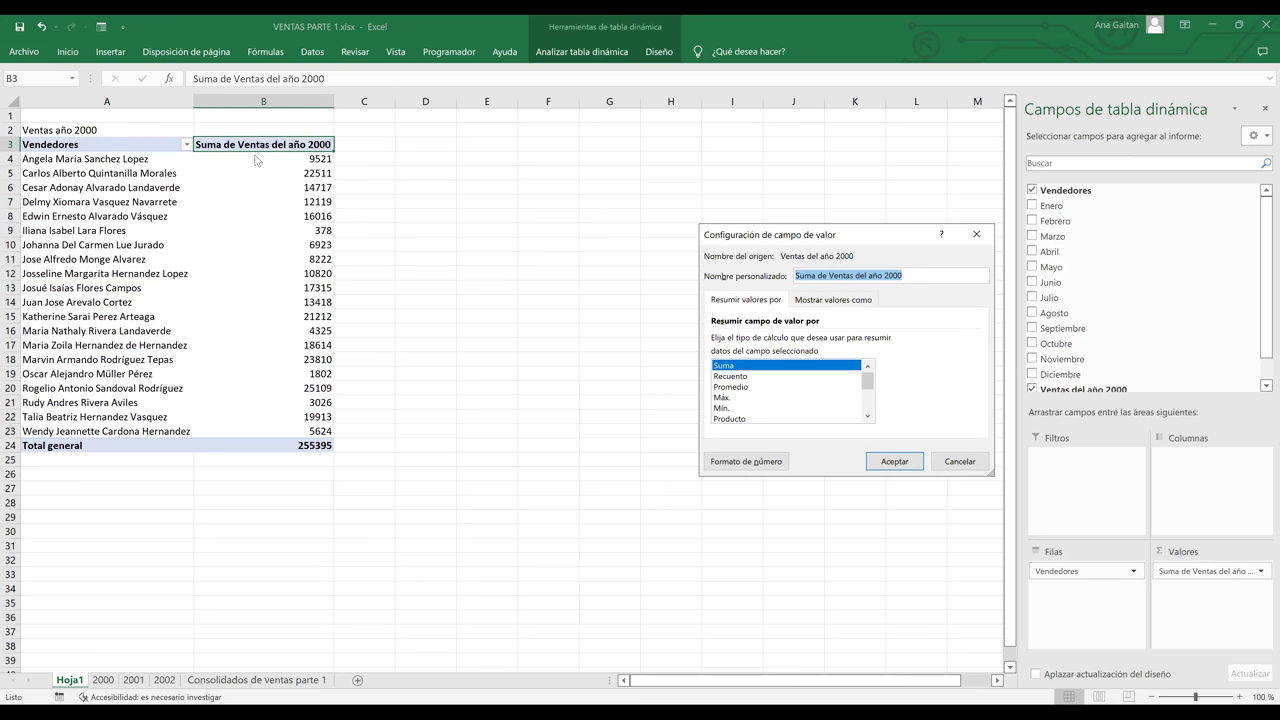
click(833, 276)
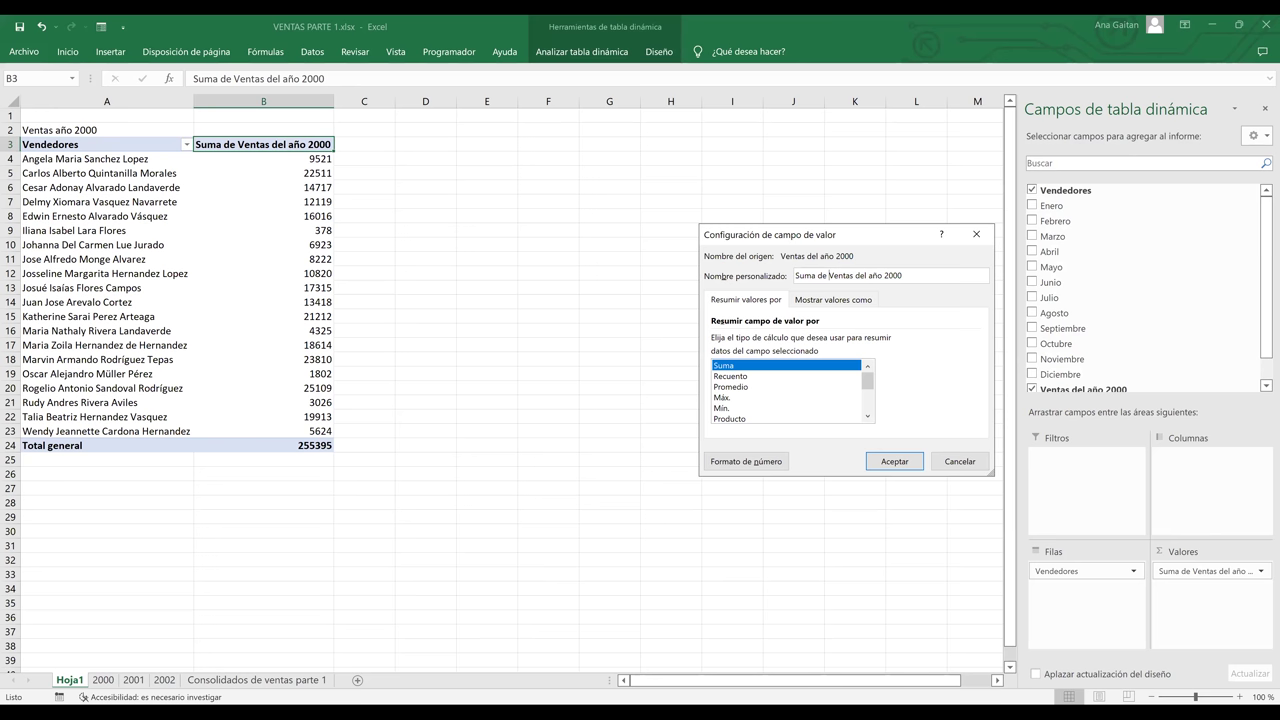
key(BackSpace)
key(BackSpace)
key(BackSpace)
key(BackSpace)
key(BackSpace)
key(BackSpace)
key(BackSpace)
key(BackSpace)
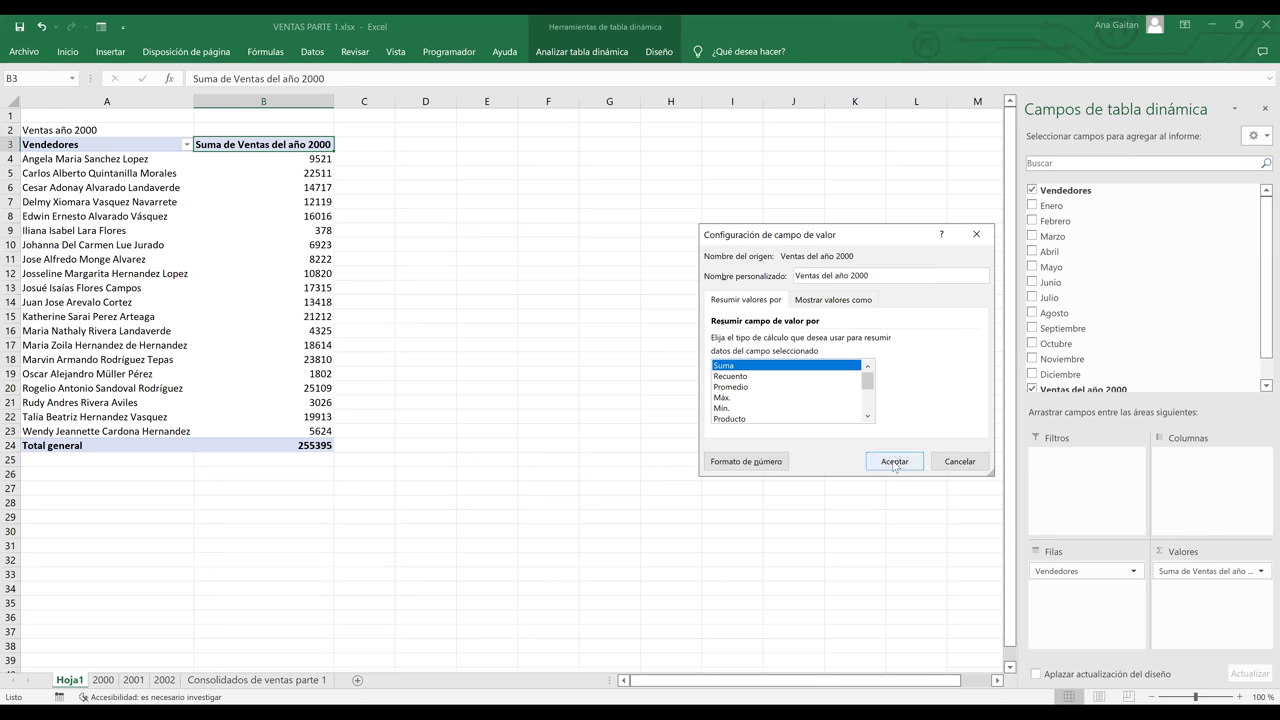
click(895, 465)
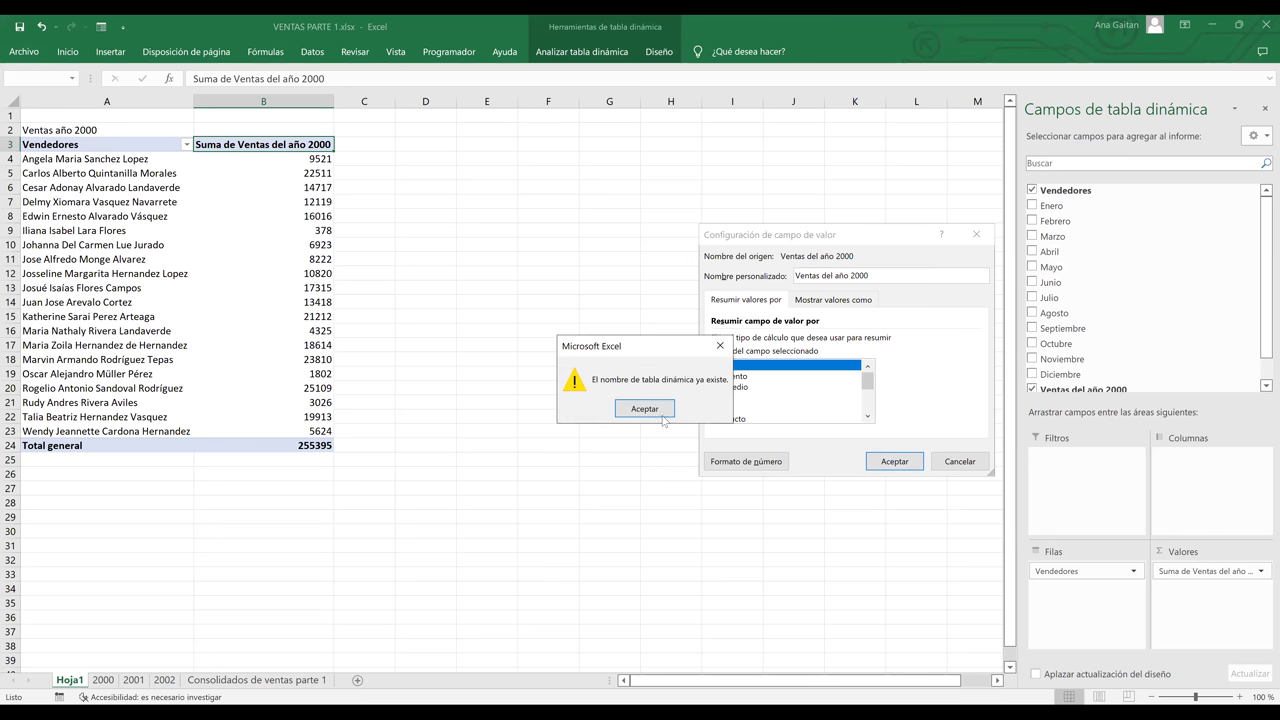
key(Return)
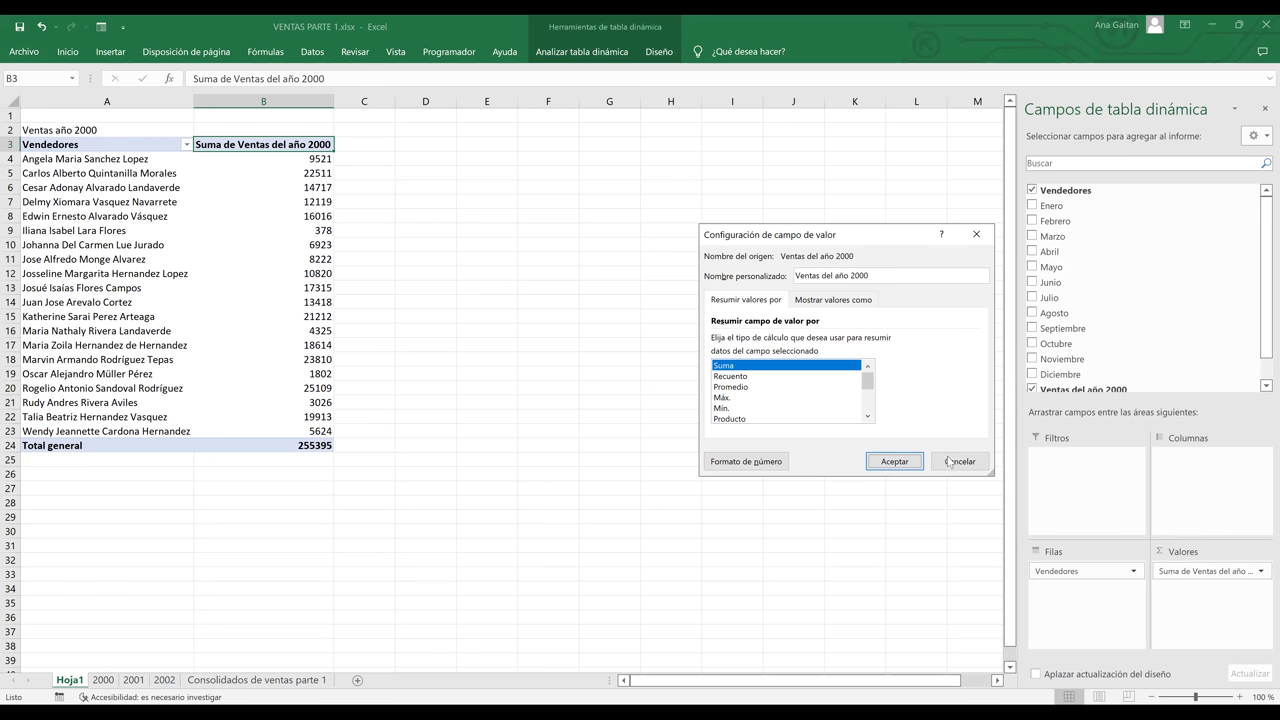
key(Escape)
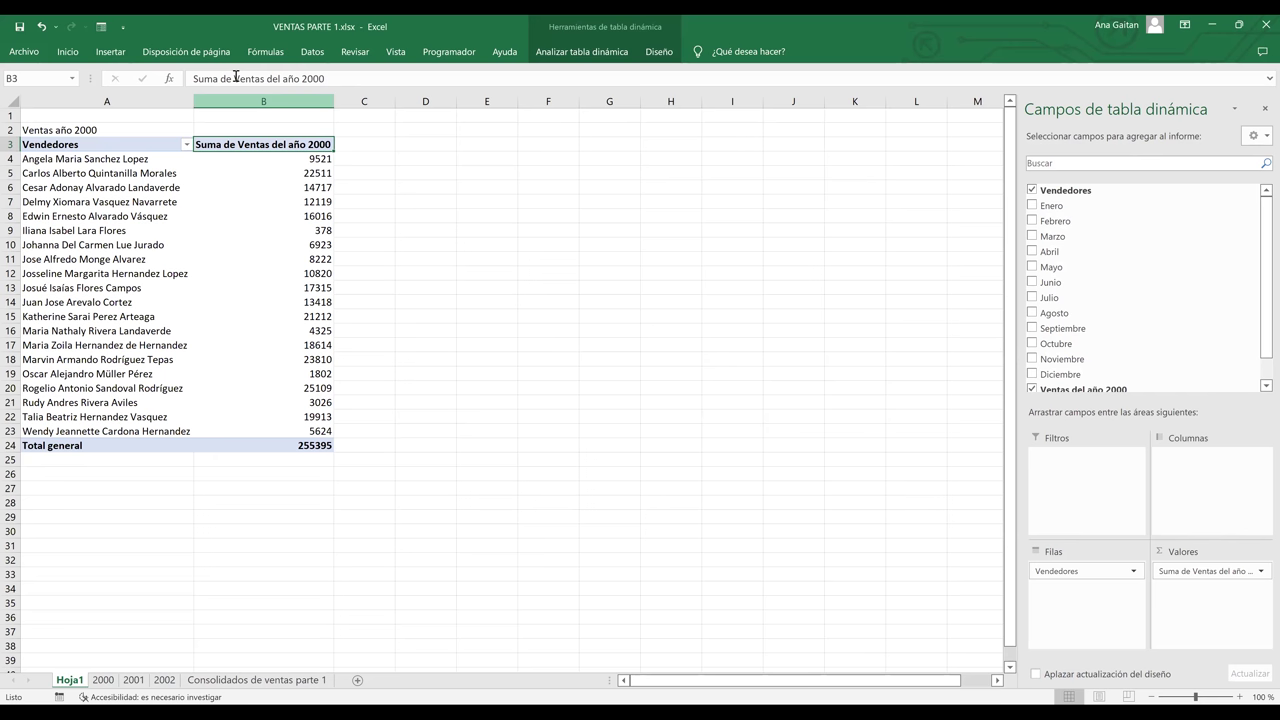
Try to rename the value header directly in cell B3 as Ventas del año 2000
click(236, 78)
key(BackSpace)
key(BackSpace)
key(BackSpace)
key(BackSpace)
key(BackSpace)
key(BackSpace)
key(BackSpace)
key(BackSpace)
key(Return)
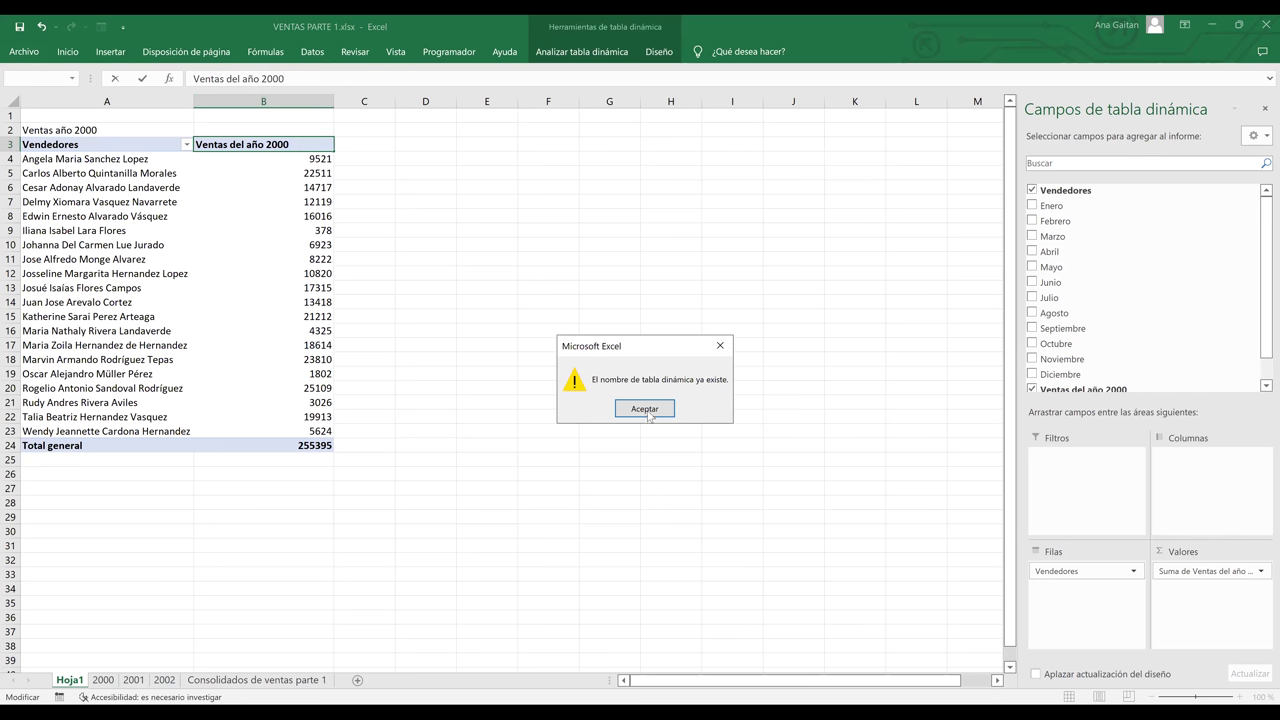
click(263, 686)
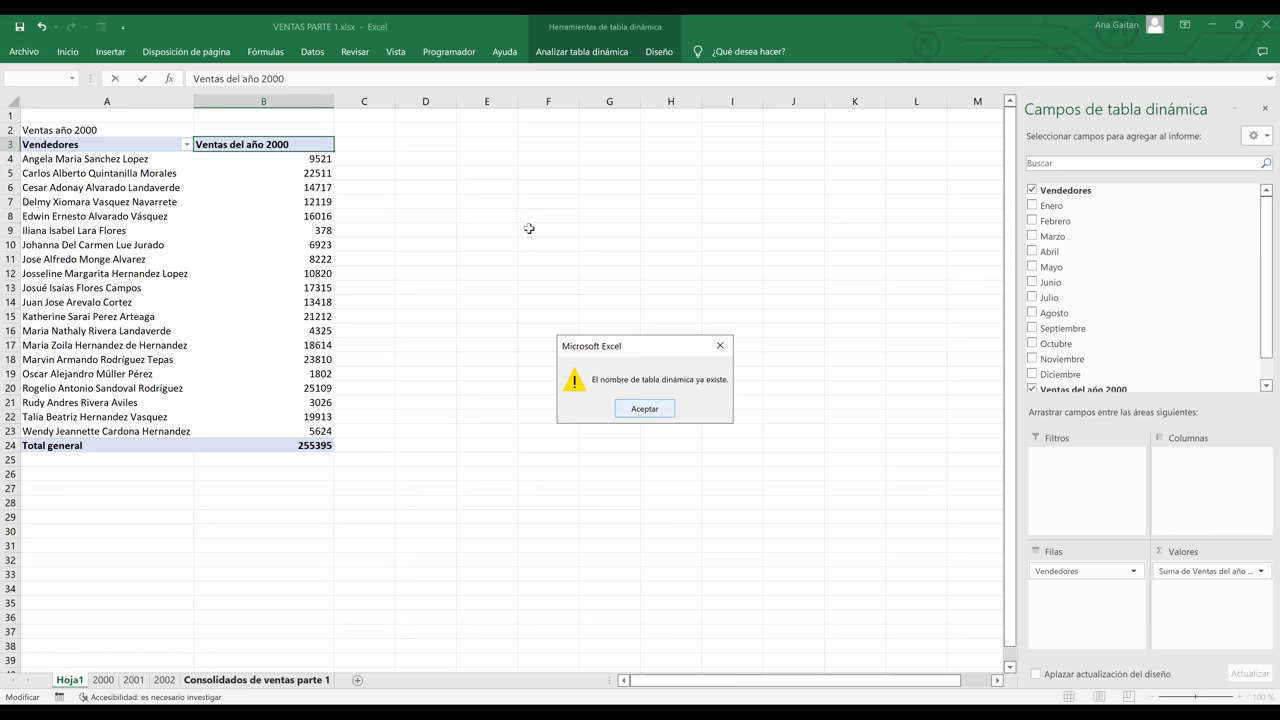
key(Return)
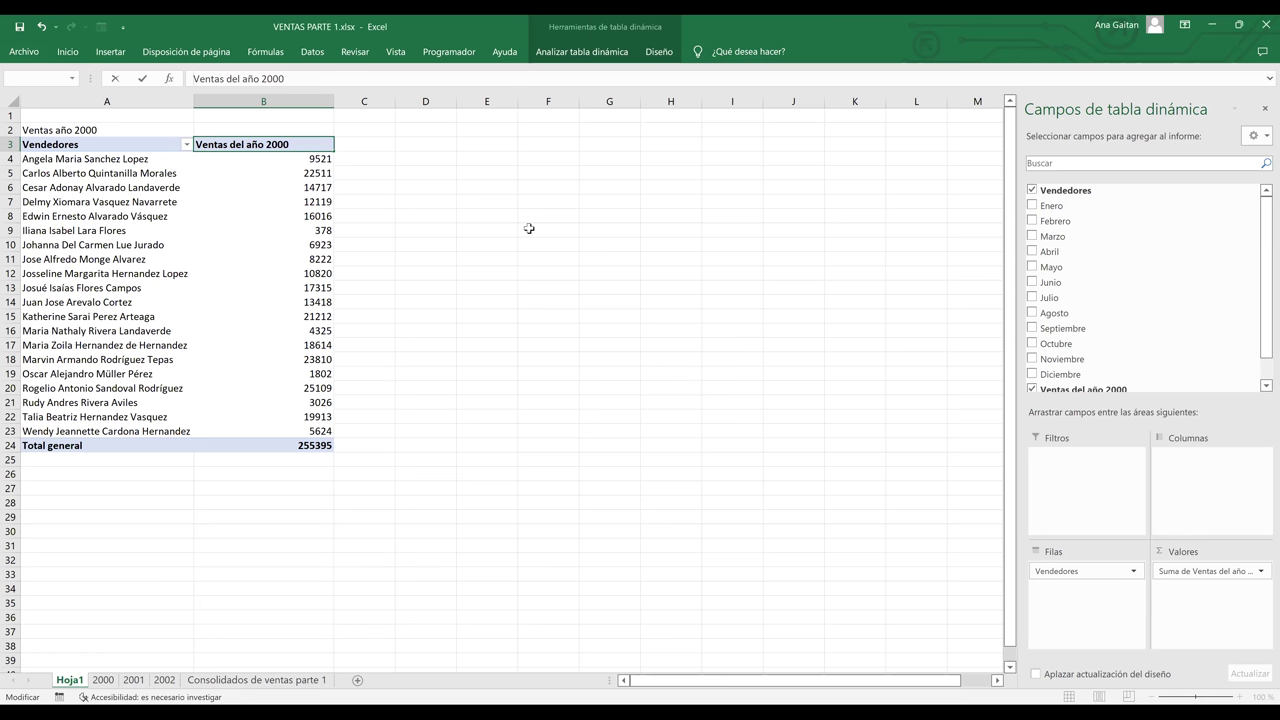
key(Escape)
click(629, 219)
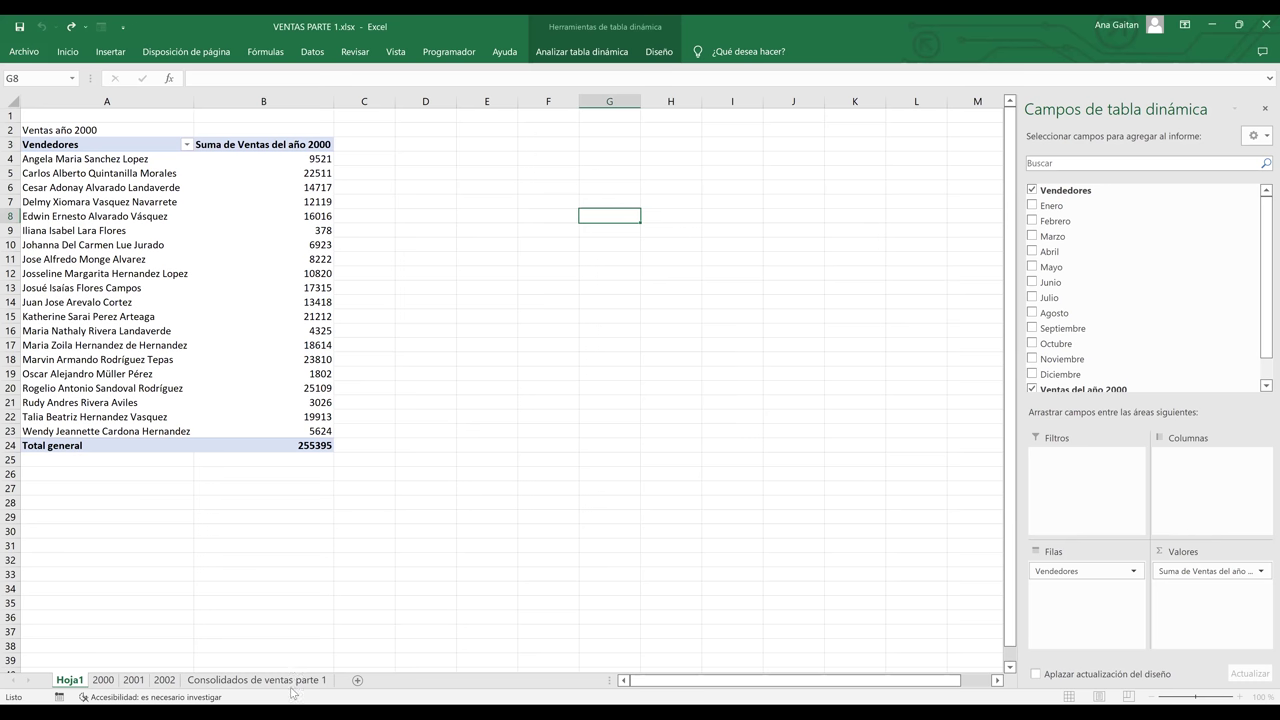
Set the pivot table value field's custom name to Venta del año 2000
click(296, 676)
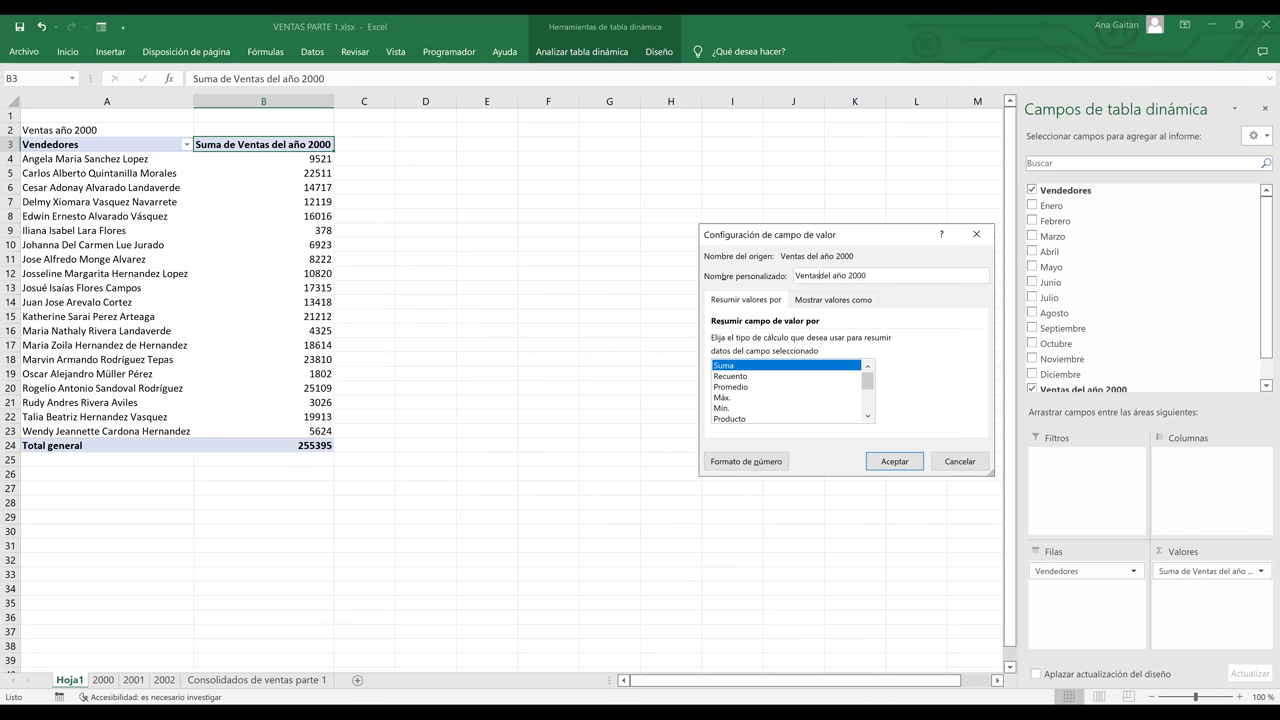
key(BackSpace)
key(Return)
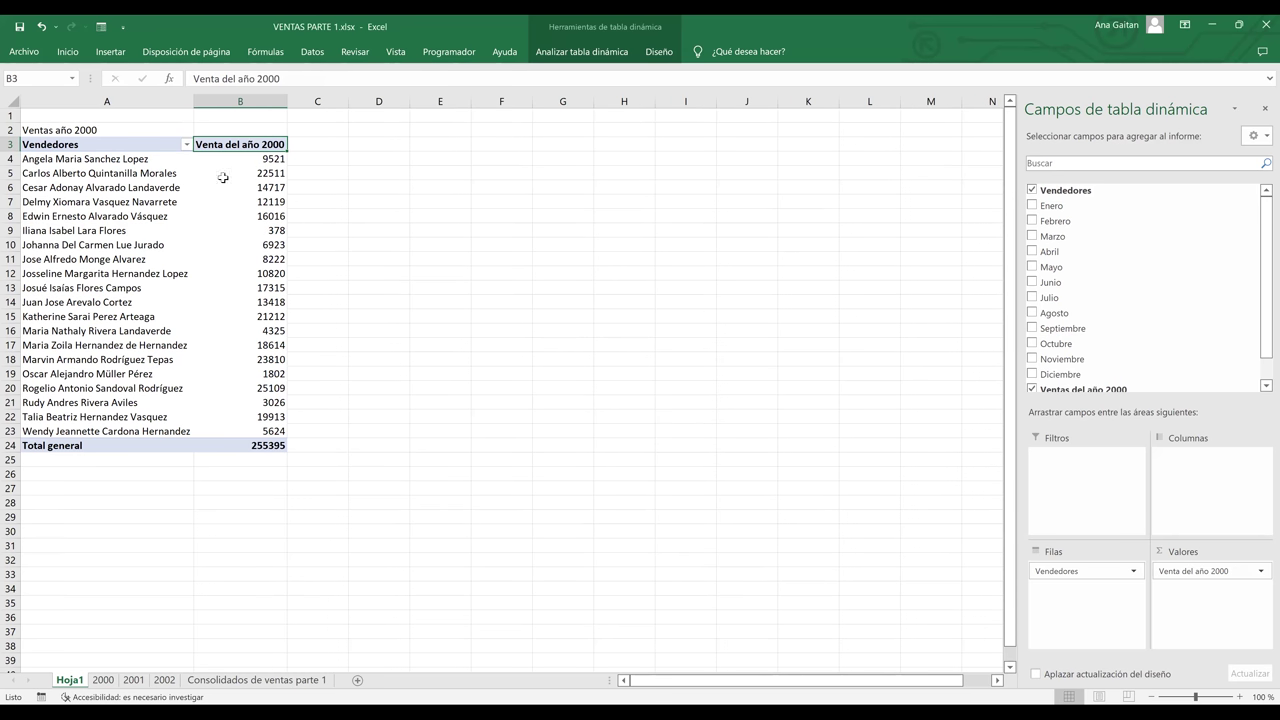
Compare the Ventas del año 2000 column in the source table on sheet 2000 with the pivot table on Hoja1
click(103, 680)
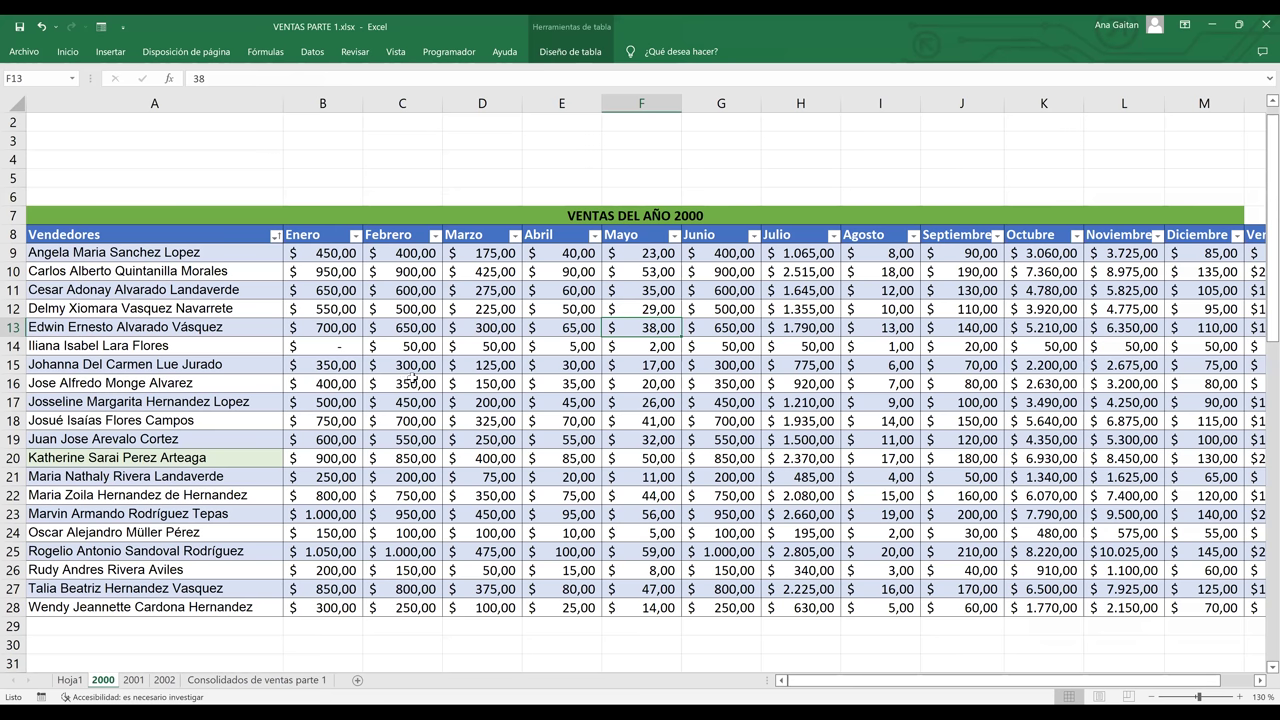
key(ctrl+Up)
key(ctrl+Right)
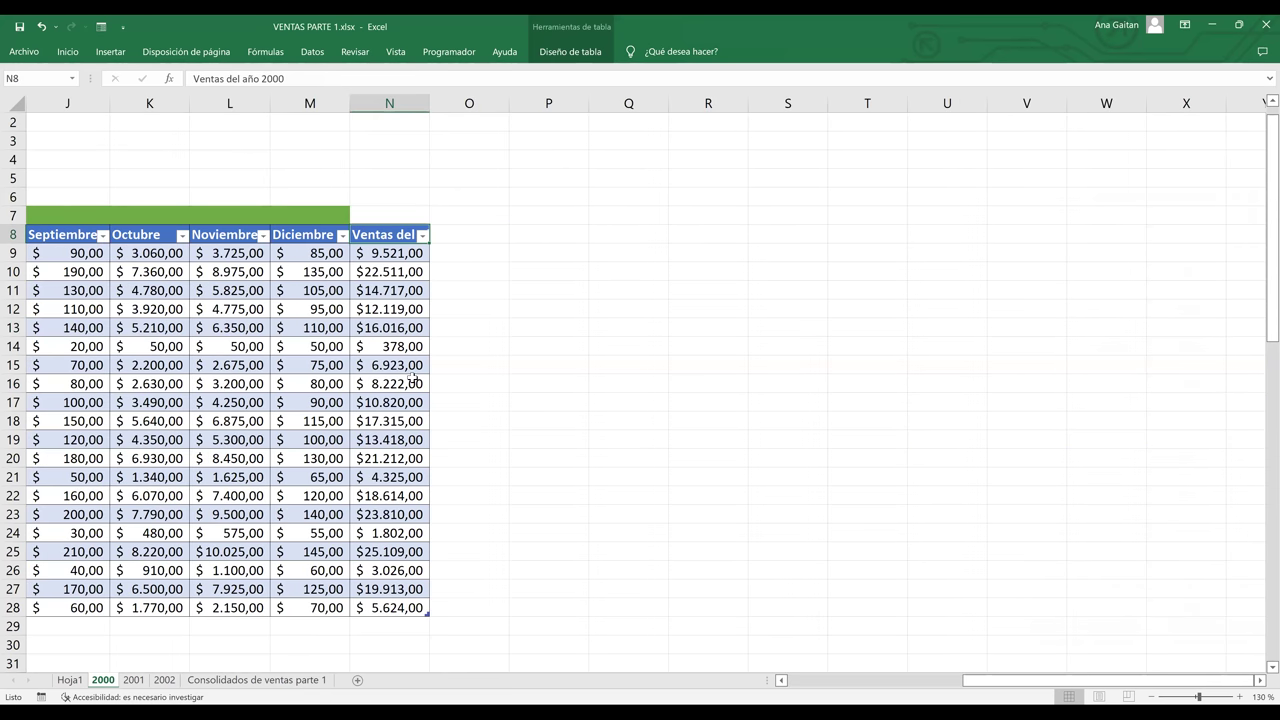
click(69, 680)
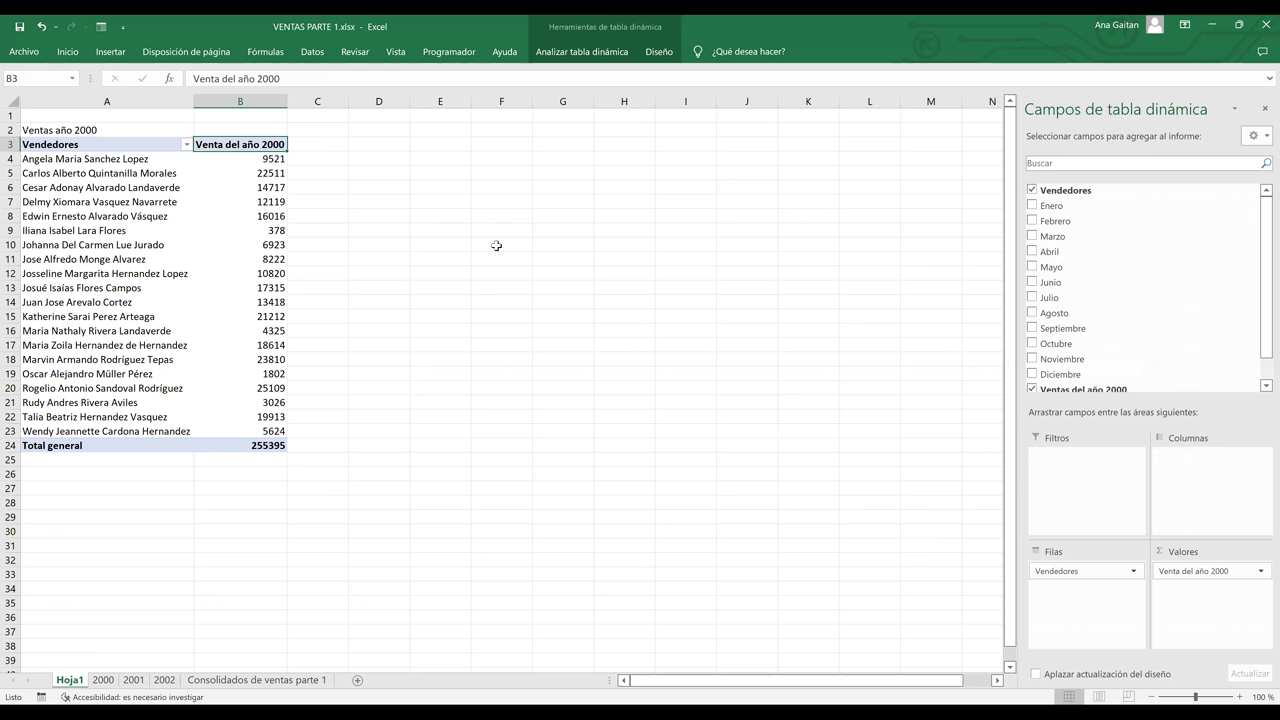
Create a pivot table from the 2001 sales table at Hoja1 cell A29, with Vendedores as rows and Ventas del año 2001 as values
click(103, 680)
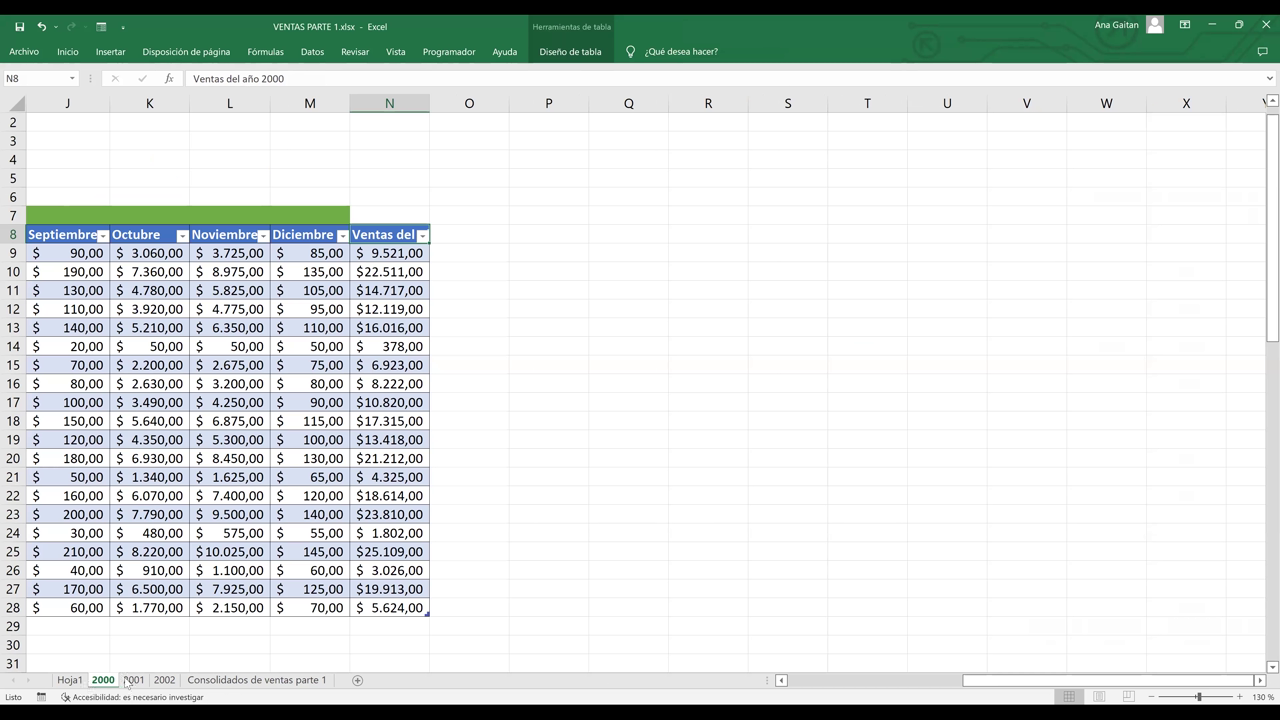
click(133, 680)
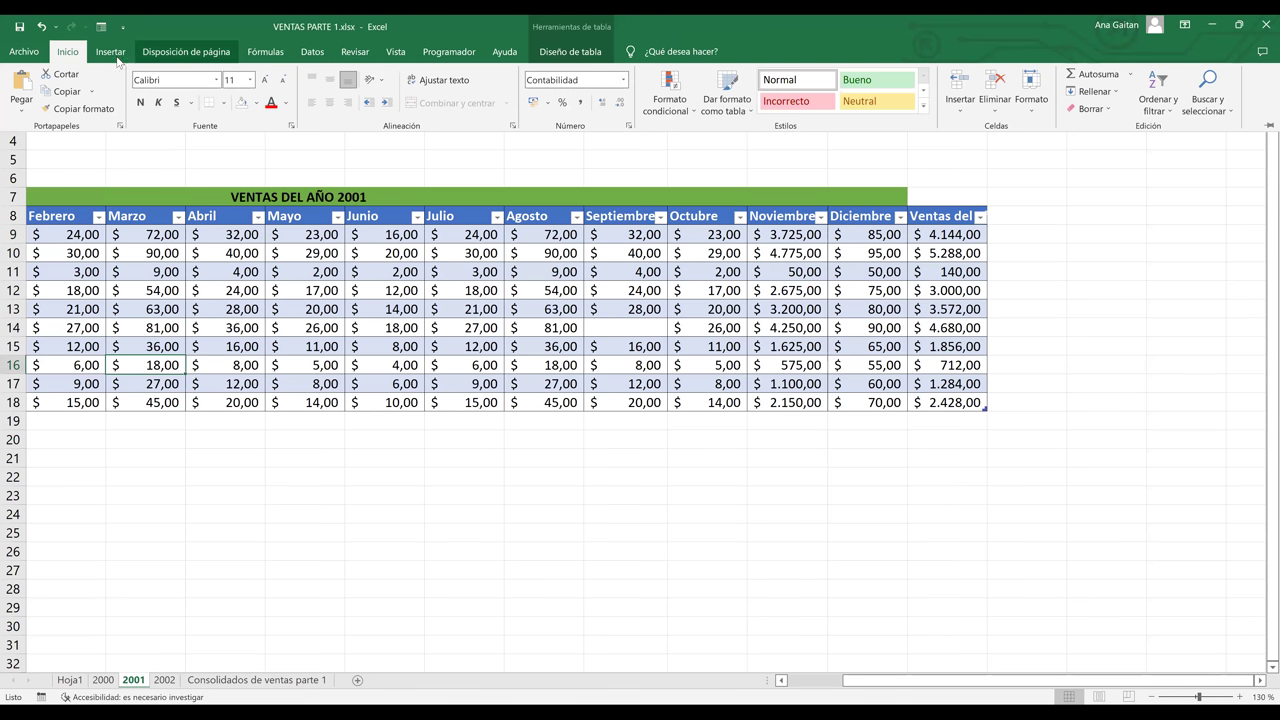
click(118, 54)
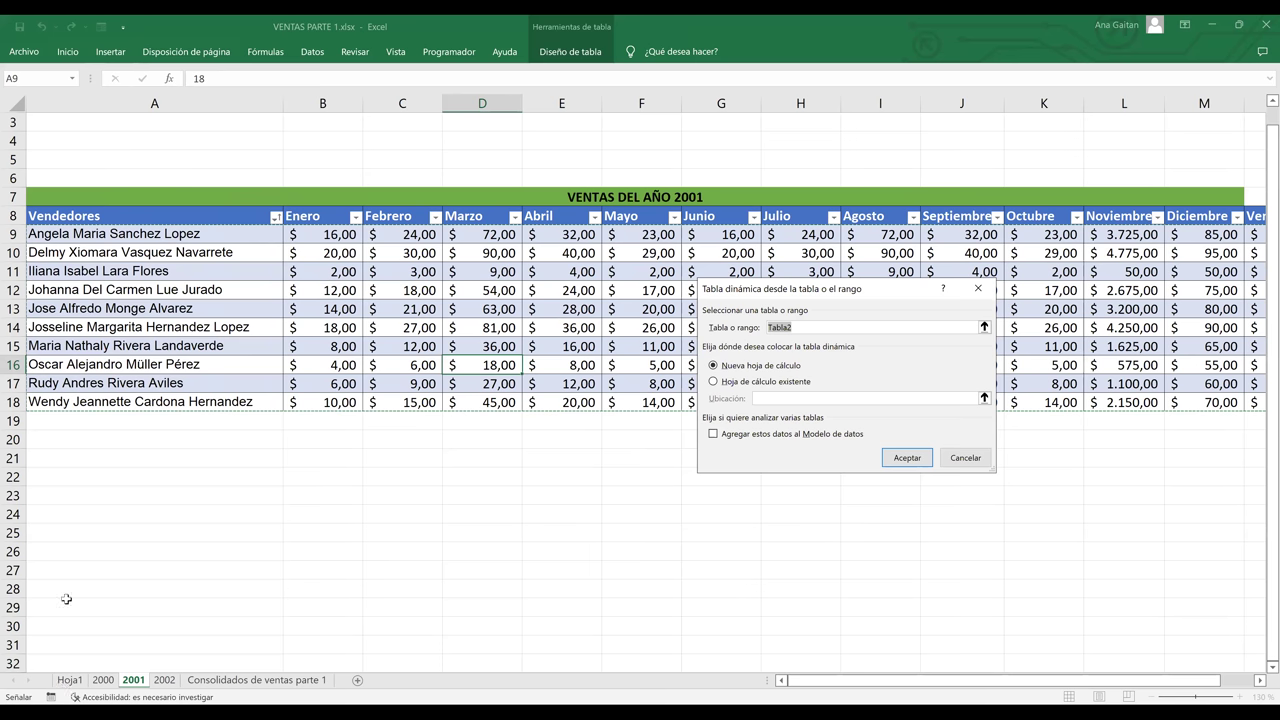
click(39, 511)
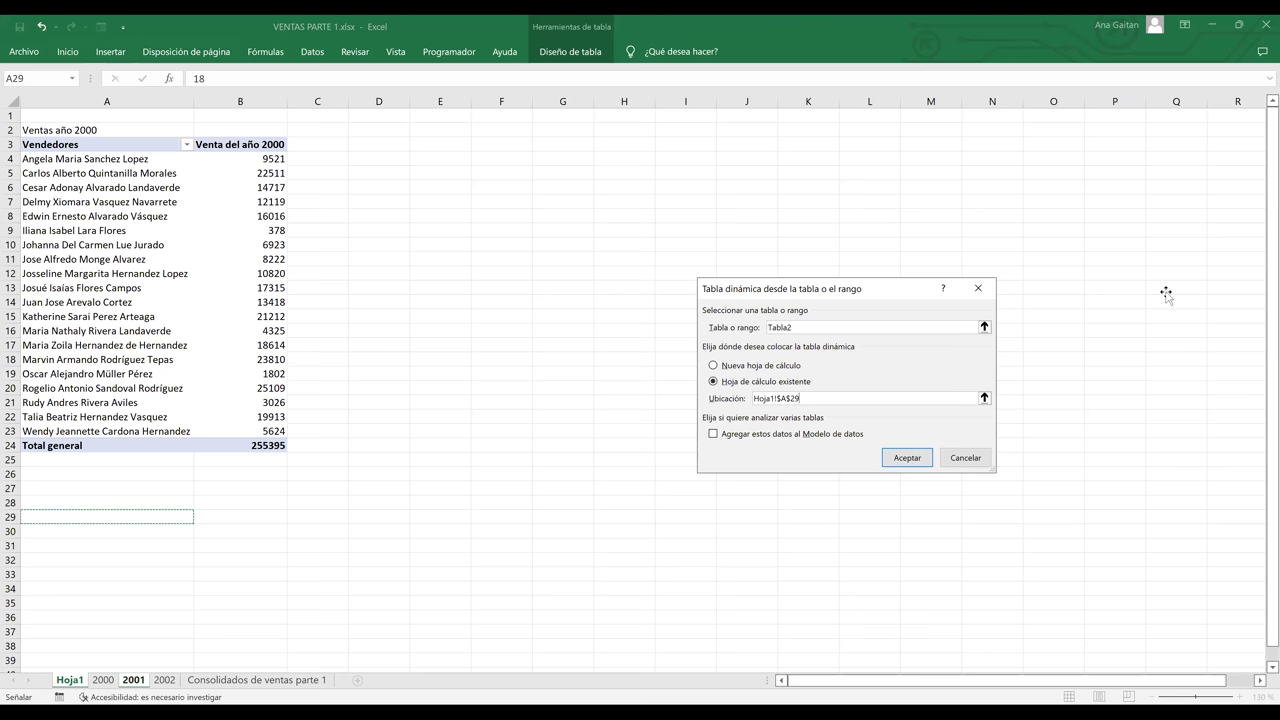
key(Return)
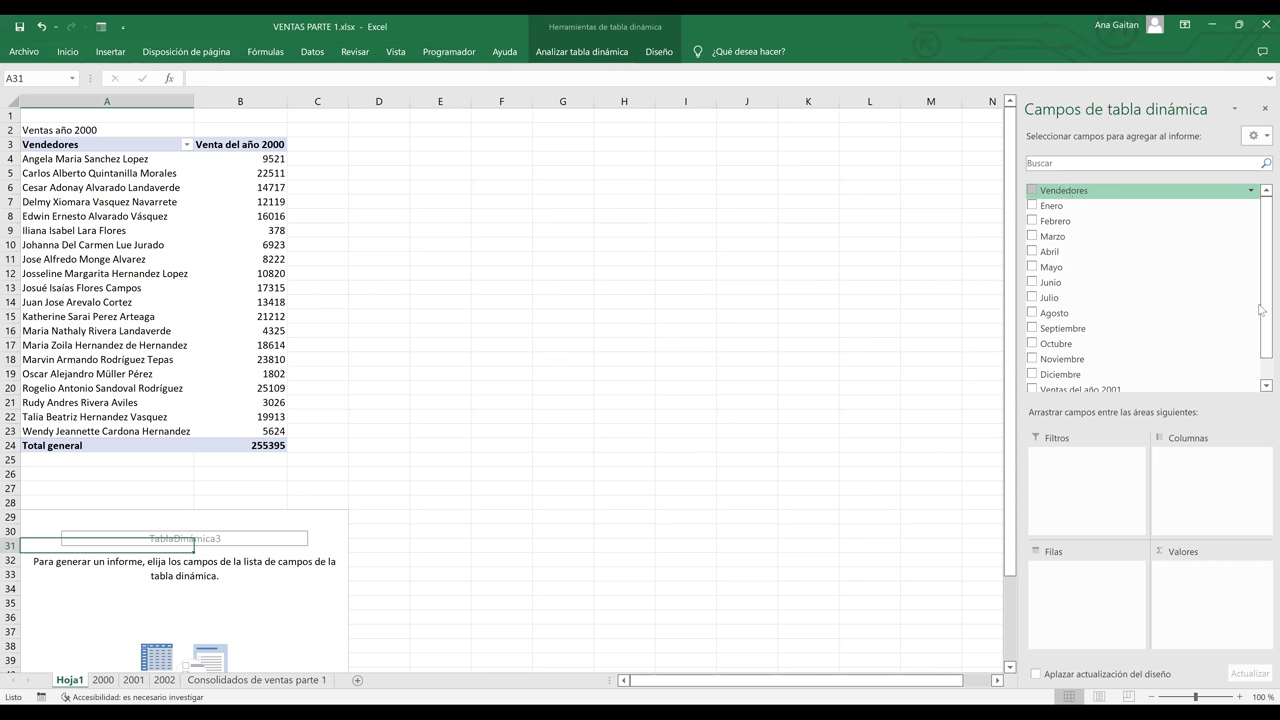
click(1032, 388)
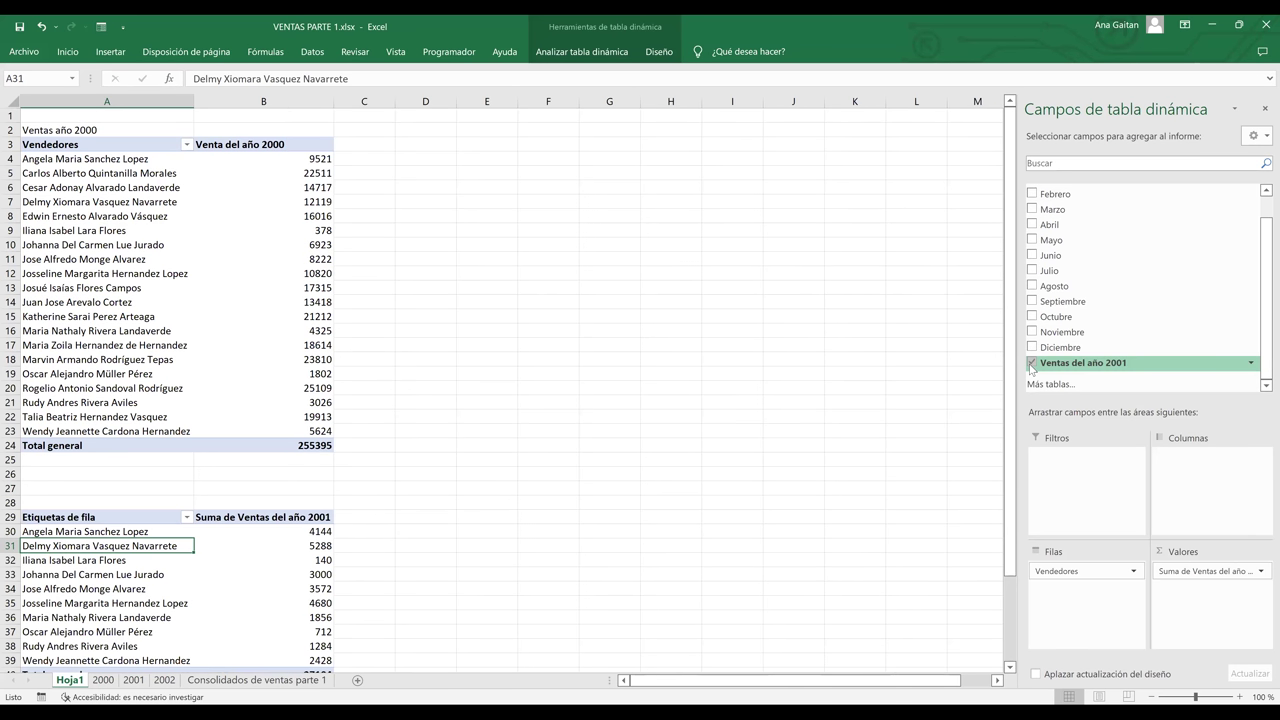
Rename the value header in B29 of the 2001 pivot table as Venta del año 2001
click(218, 517)
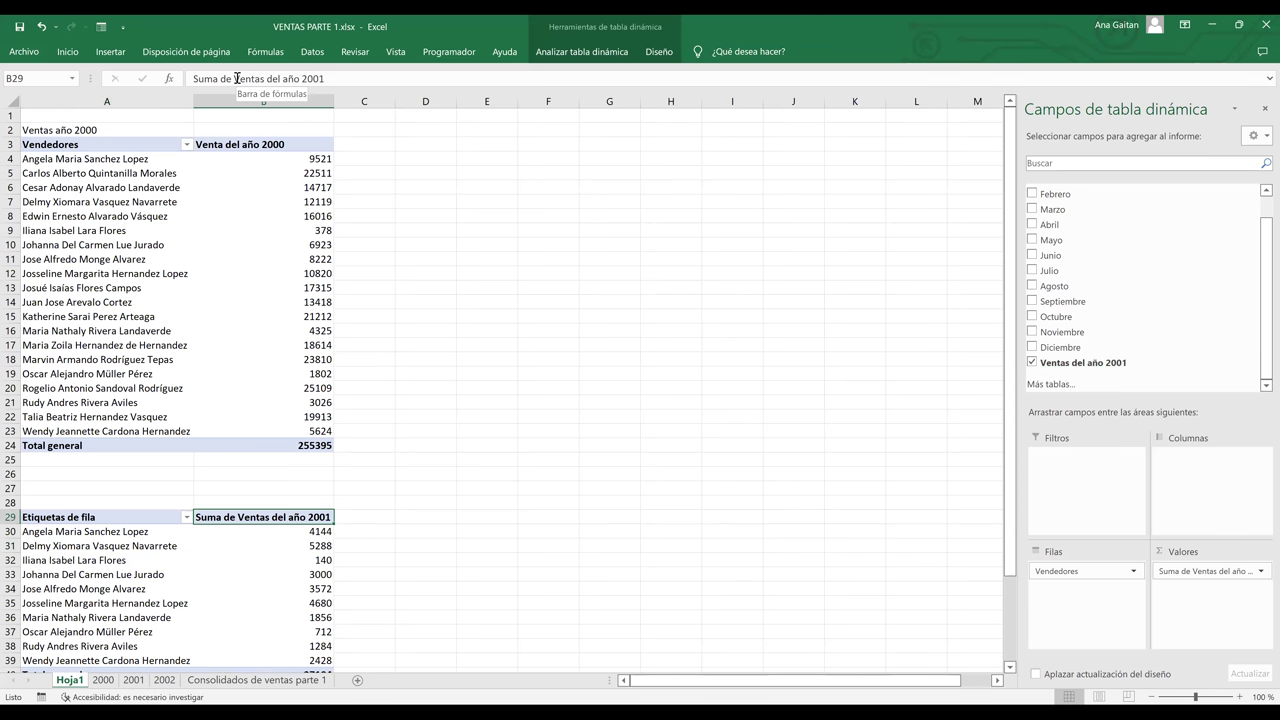
click(232, 78)
key(BackSpace)
key(BackSpace)
key(BackSpace)
key(BackSpace)
key(BackSpace)
key(BackSpace)
key(BackSpace)
key(BackSpace)
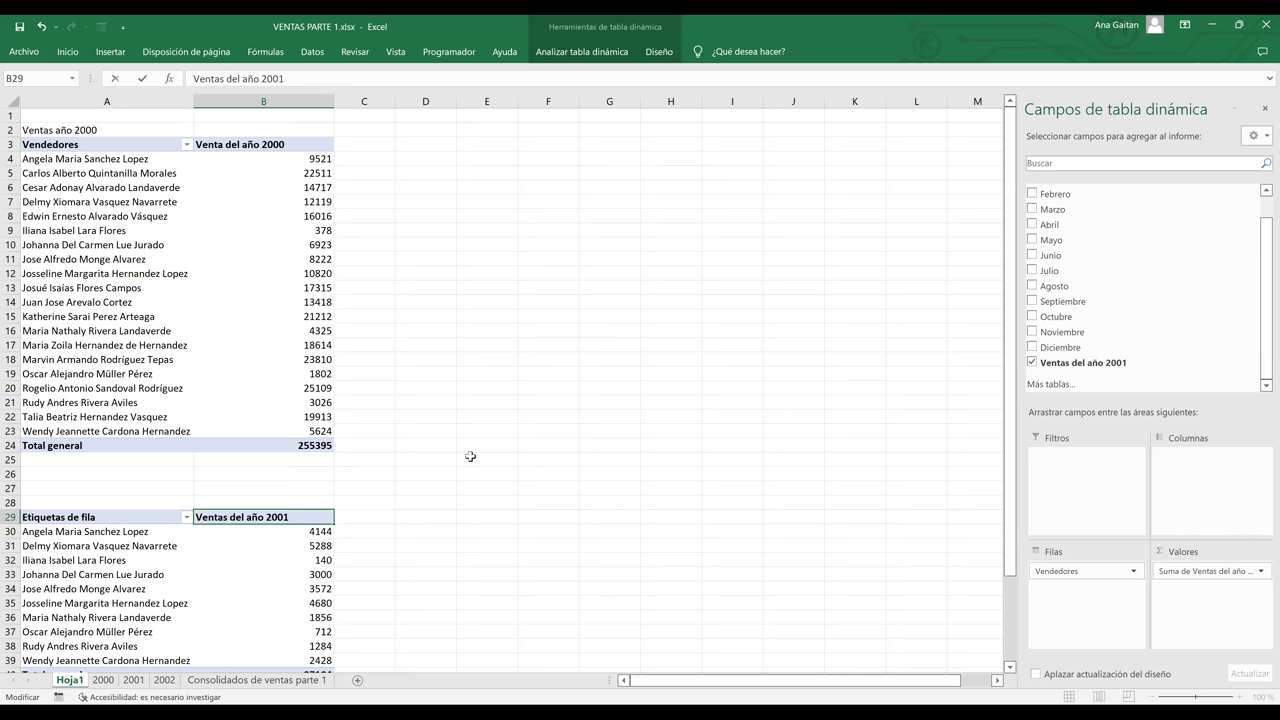
Rename the row label header in A29 of the 2001 pivot table as Vendedores
click(121, 512)
text(Vend)
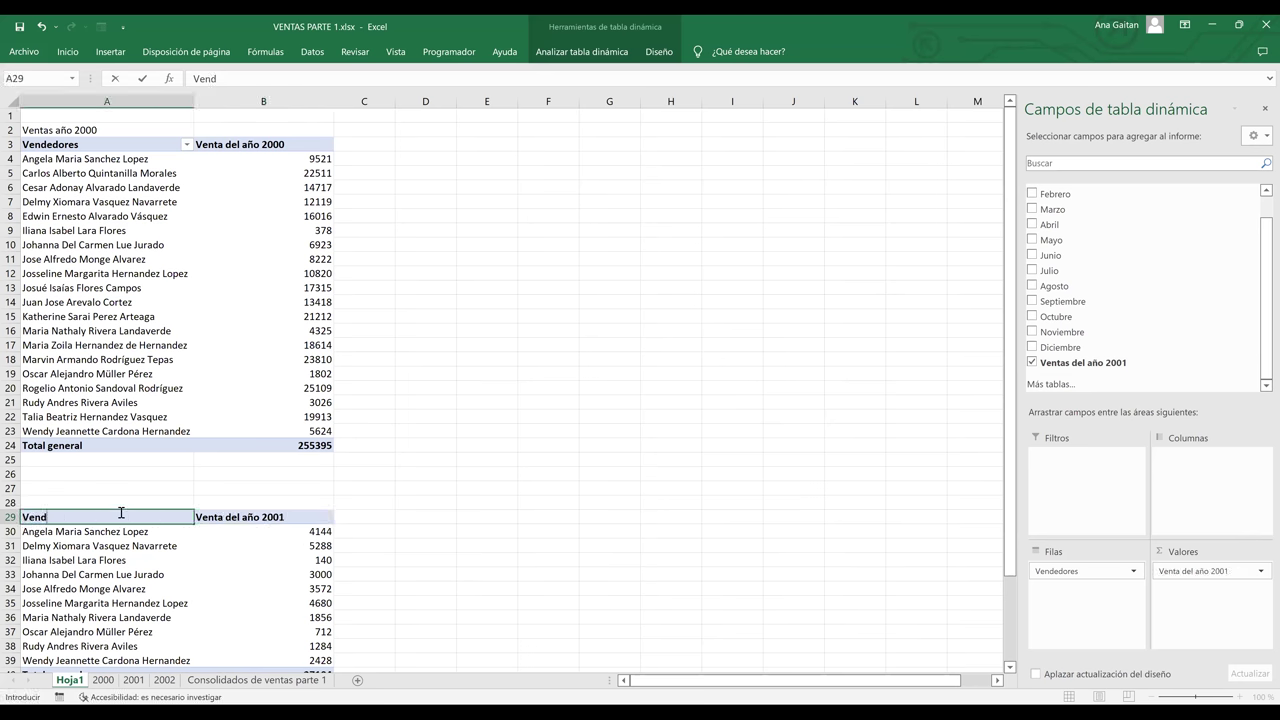
text(edores)
click(476, 530)
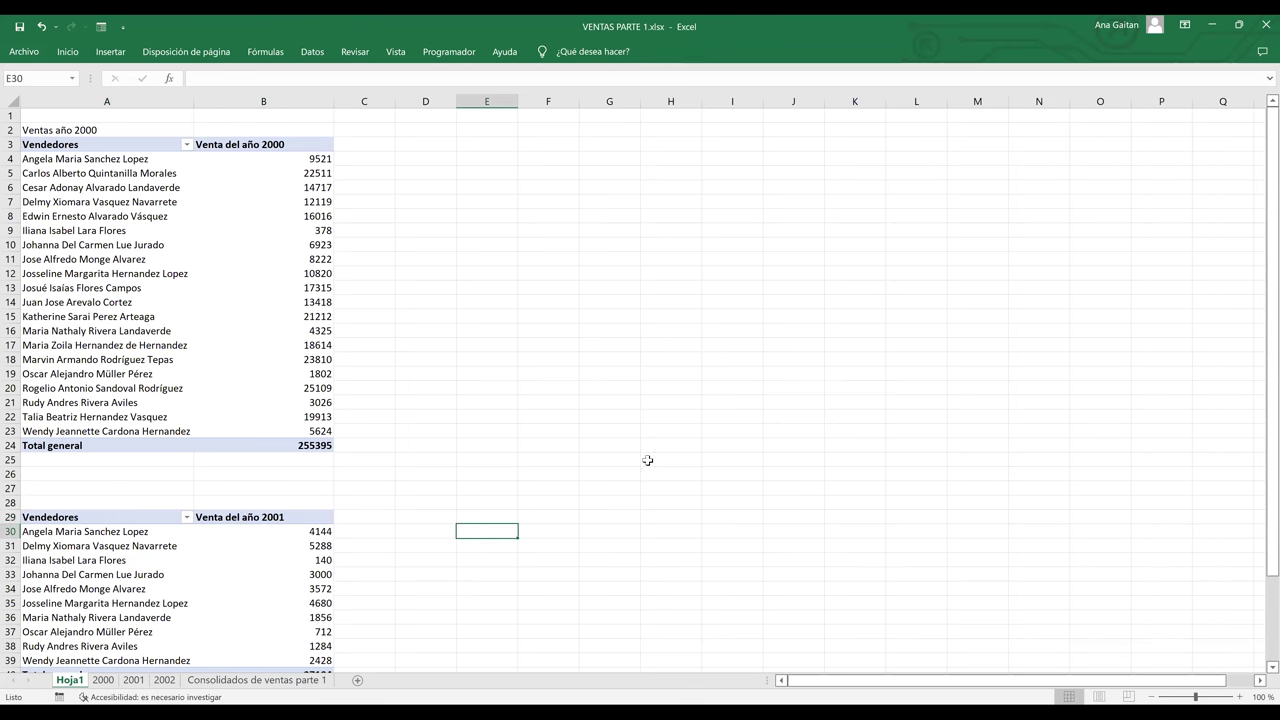
key(Up)
key(Up)
key(Right)
key(Right)
key(Right)
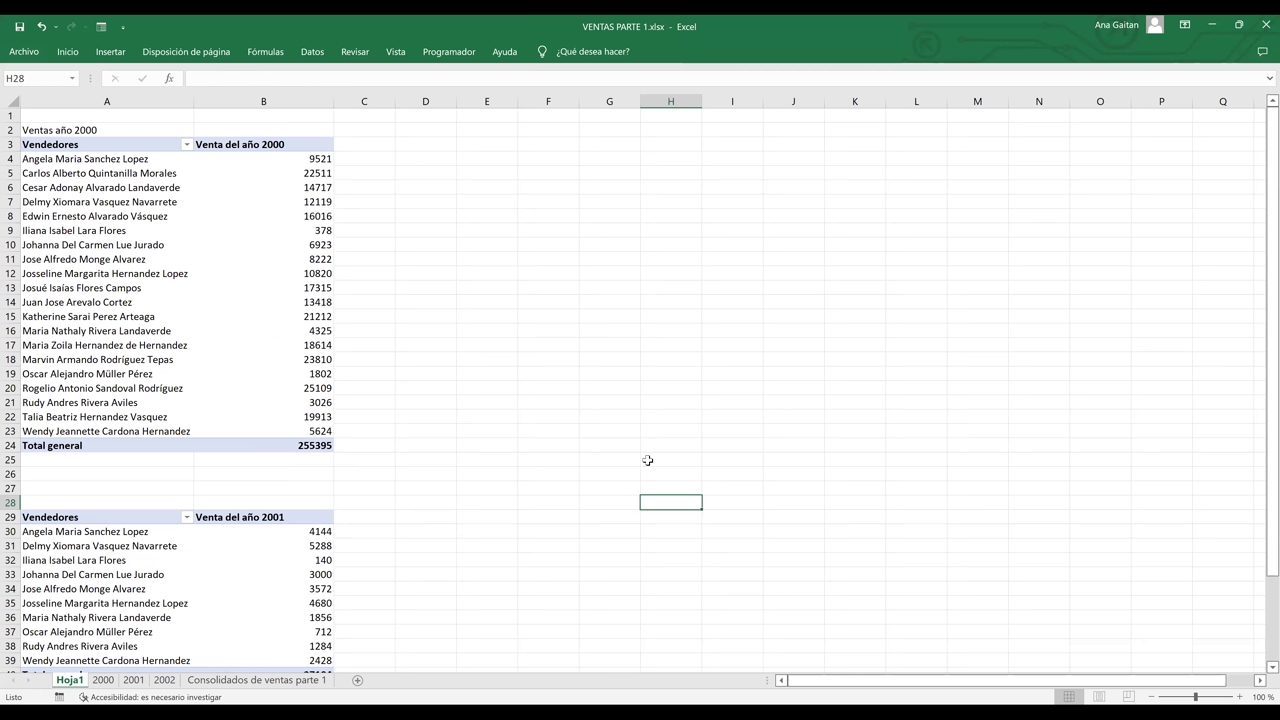
key(Down)
key(Down)
key(Down)
key(Down)
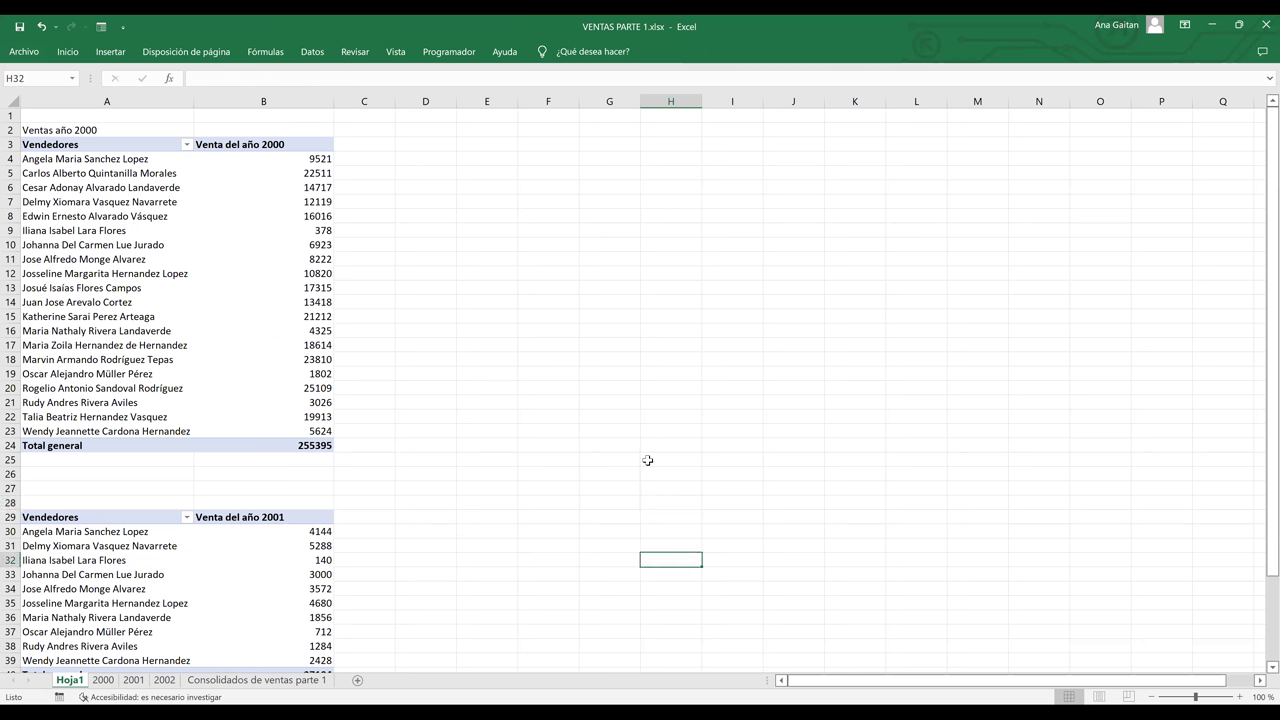
key(Down)
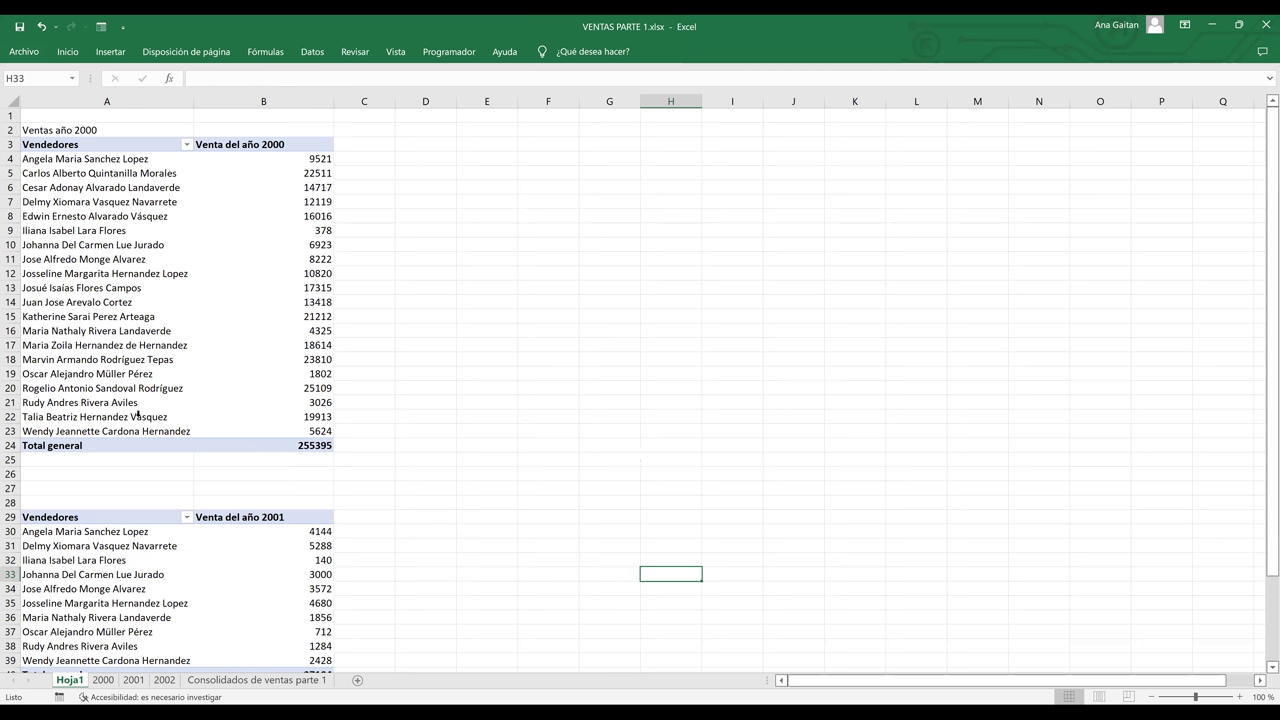
click(105, 187)
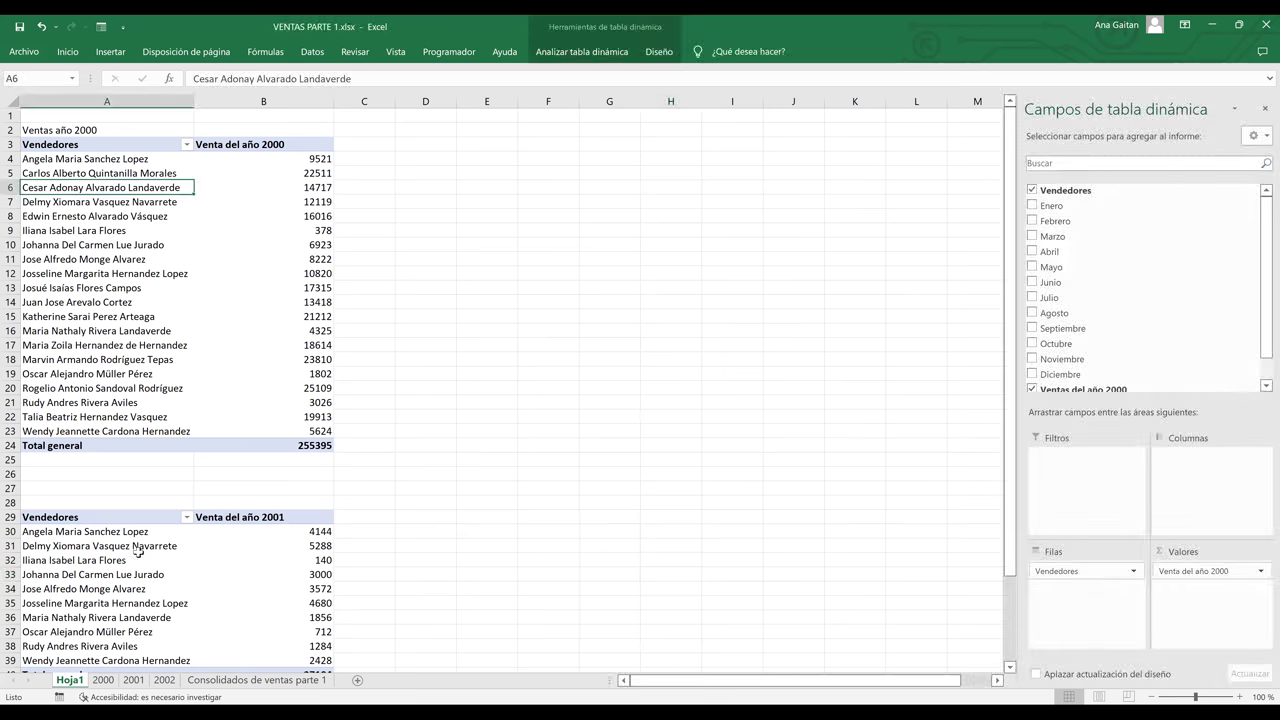
click(131, 330)
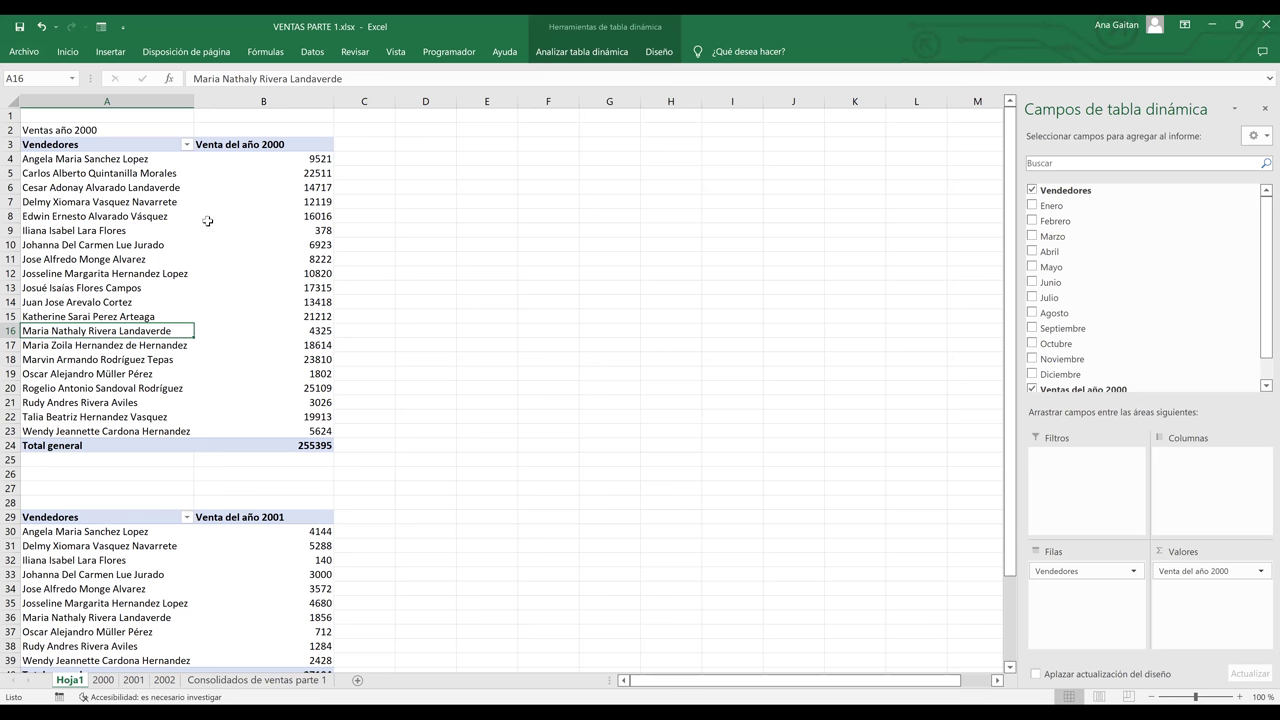
click(80, 229)
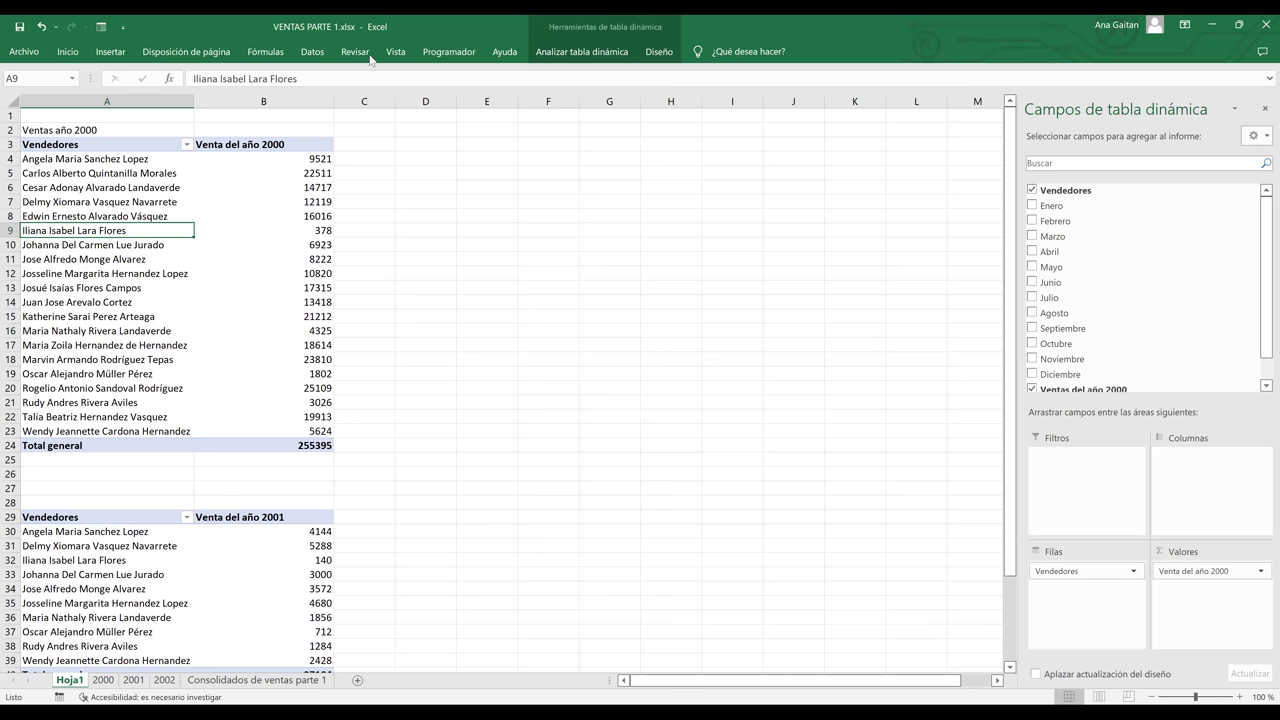
Start a Suma consolidation on Hoja1 and add the ranges $A$3:$B$23 and $A$29:$B$39 as references
click(313, 52)
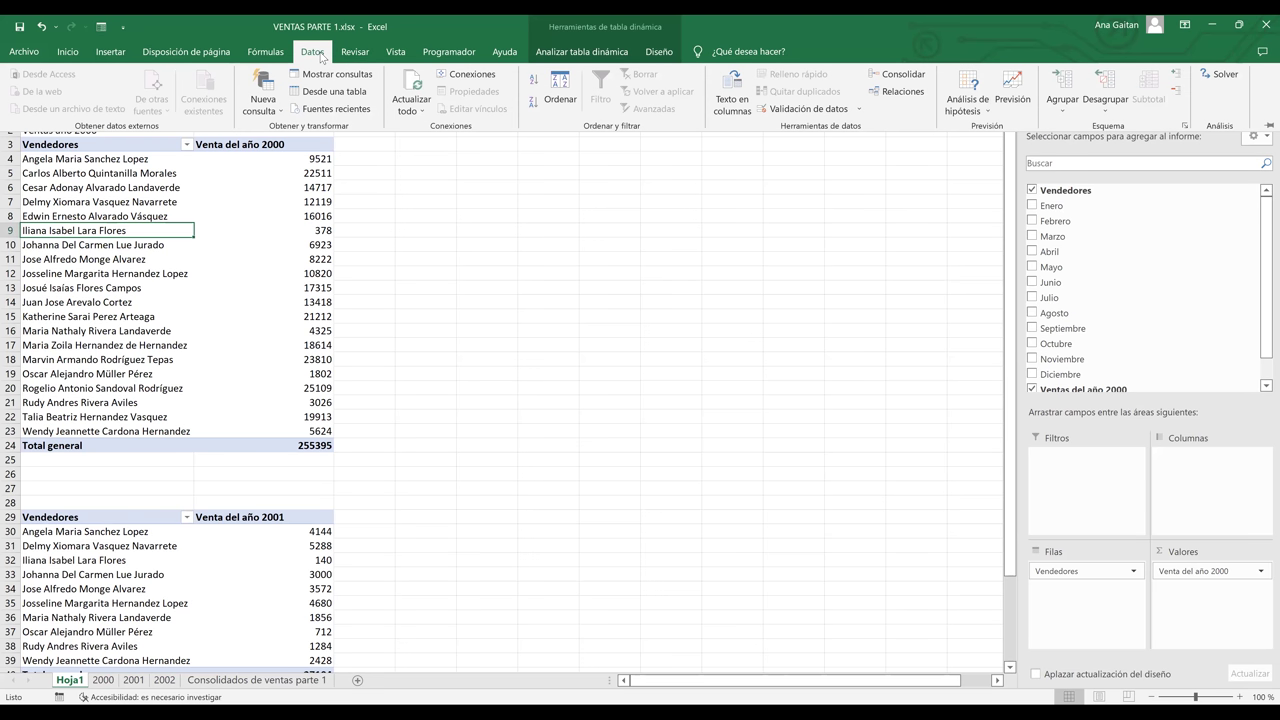
click(902, 74)
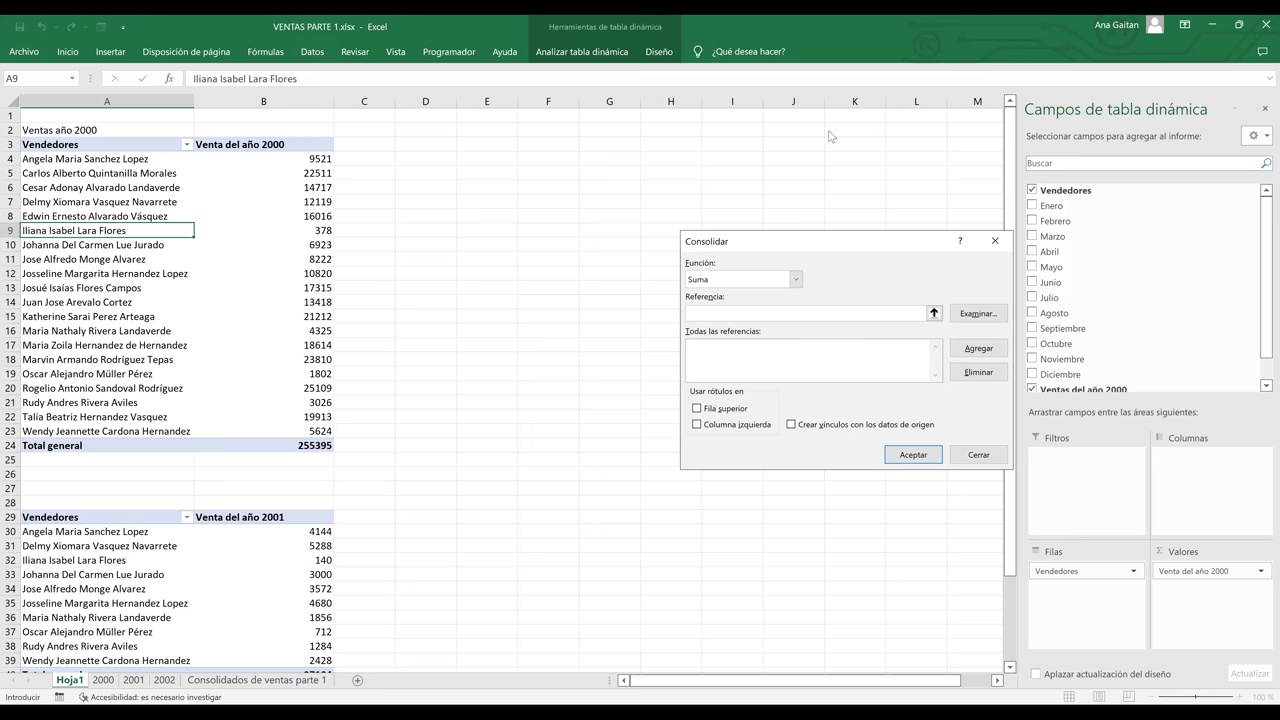
drag(860, 239, 829, 136)
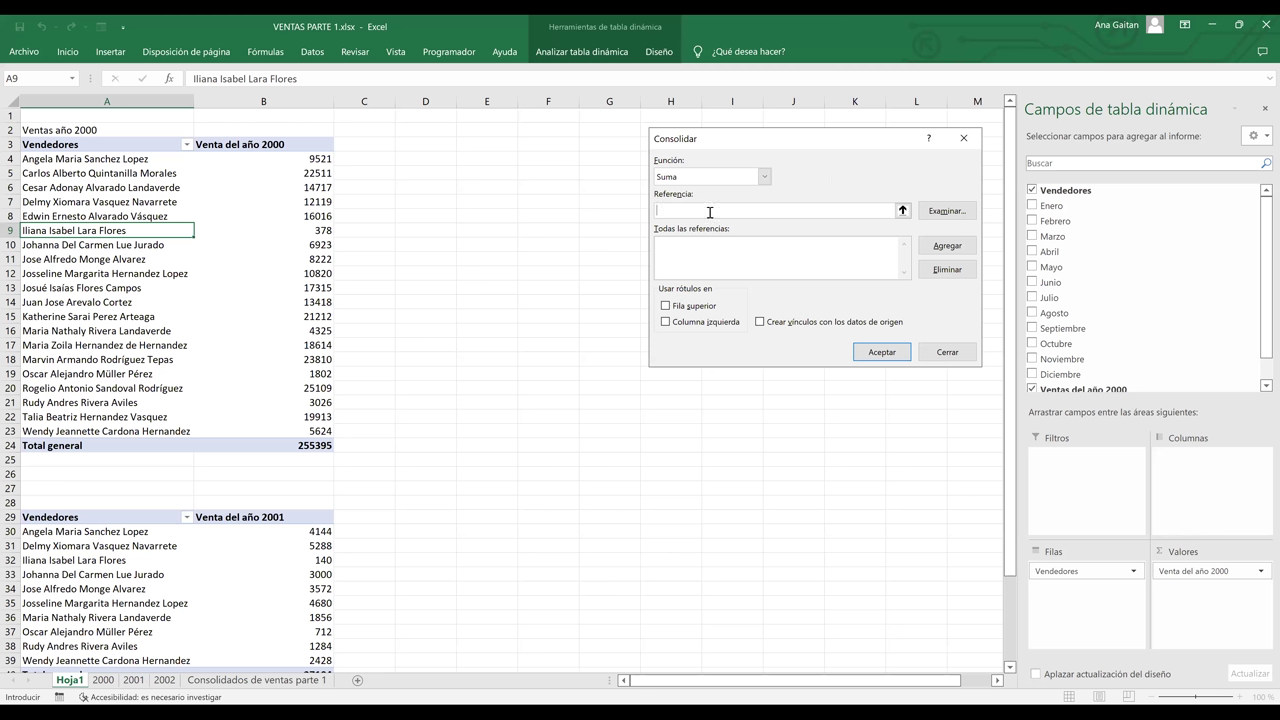
click(116, 145)
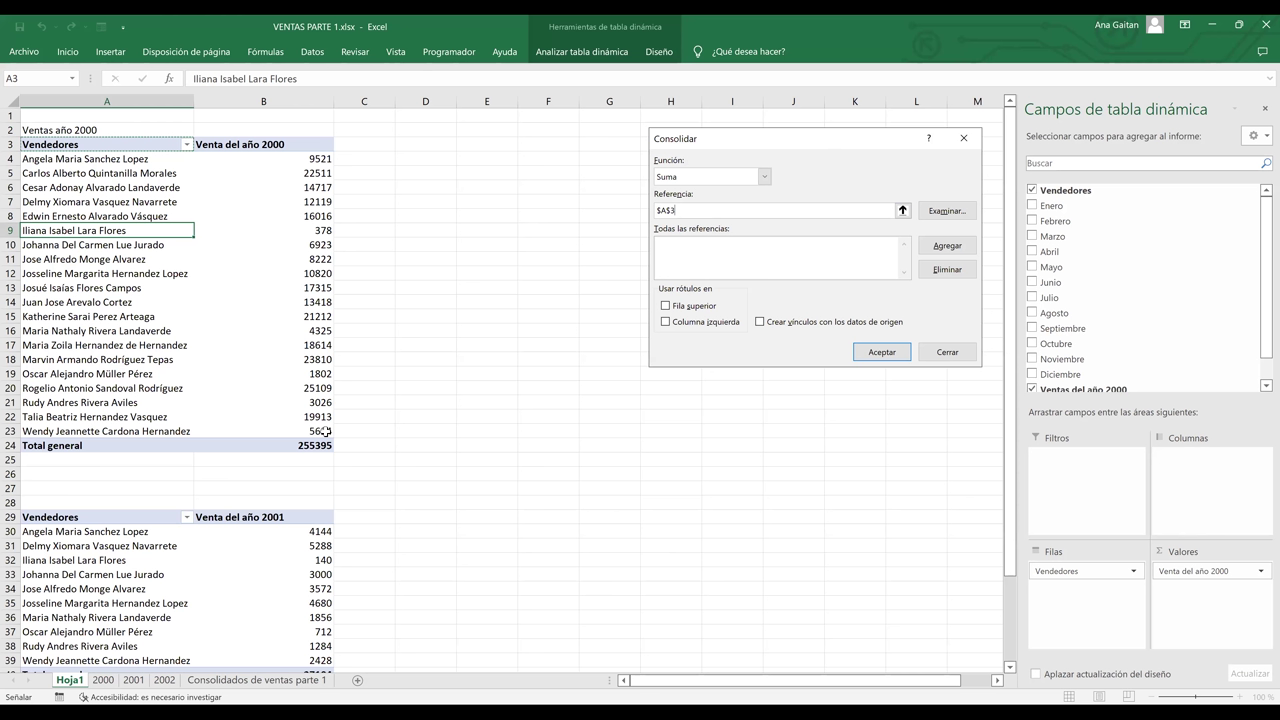
drag(326, 431, 48, 147)
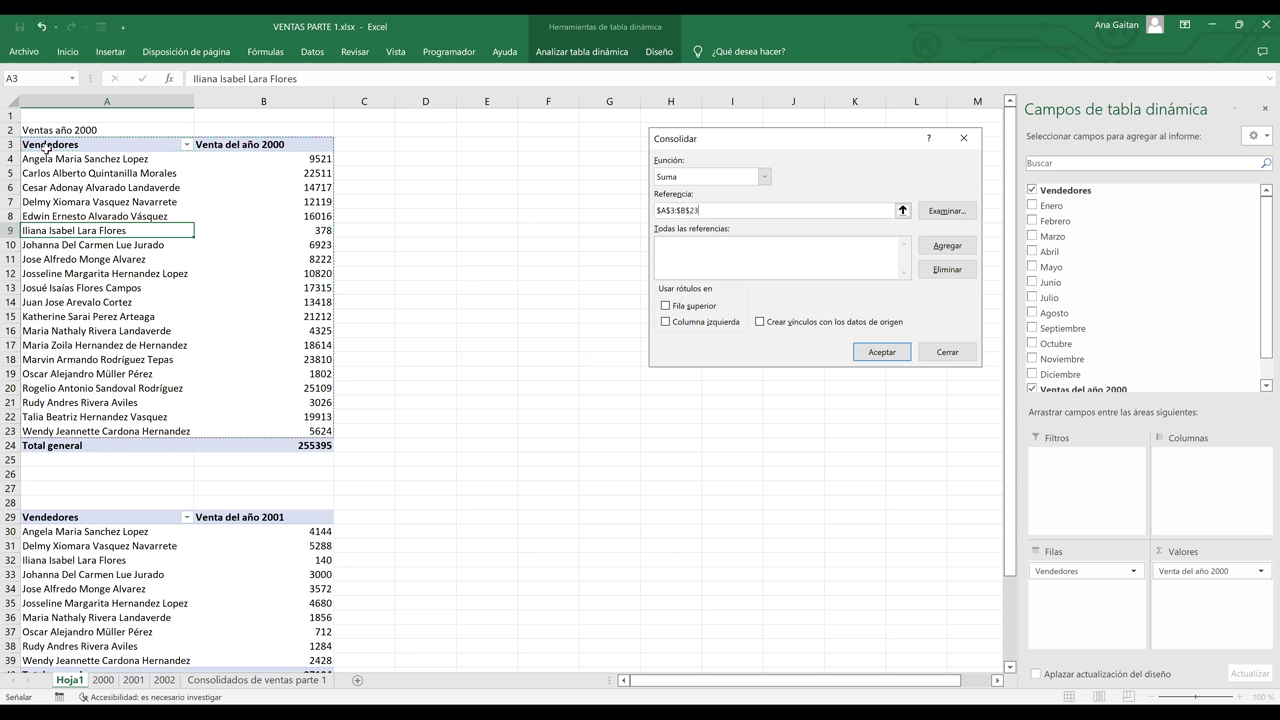
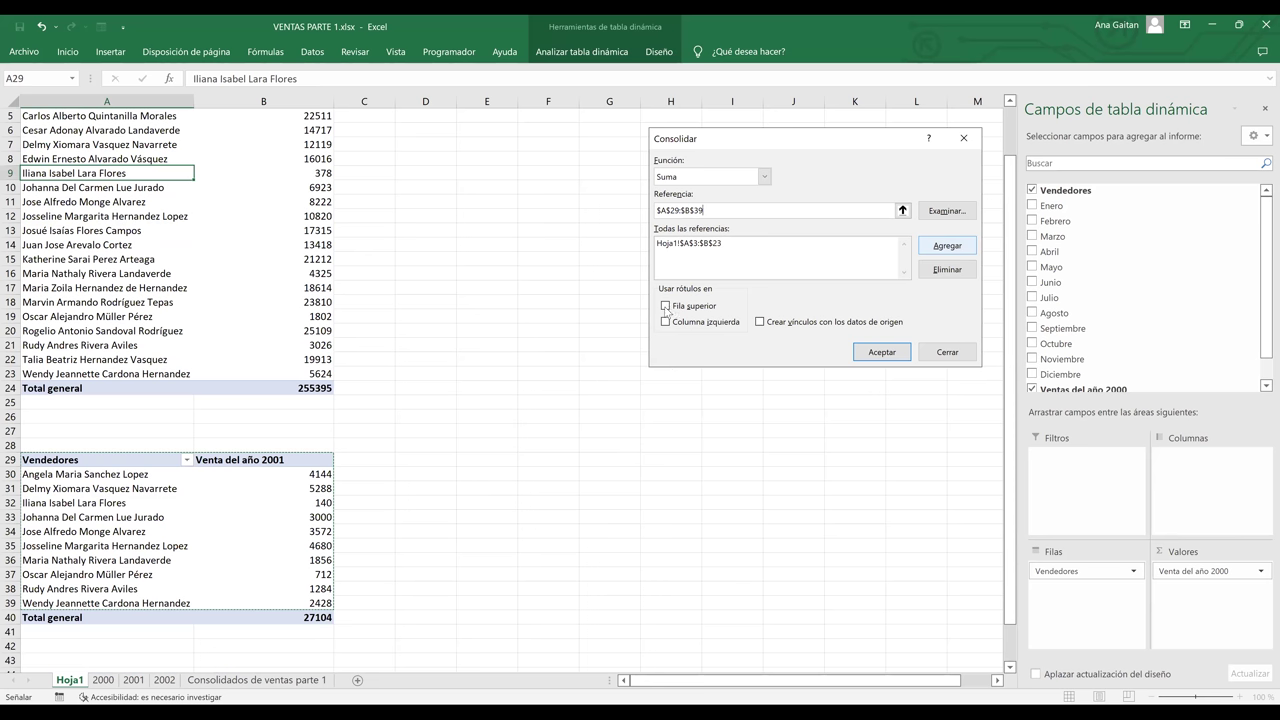
key(Return)
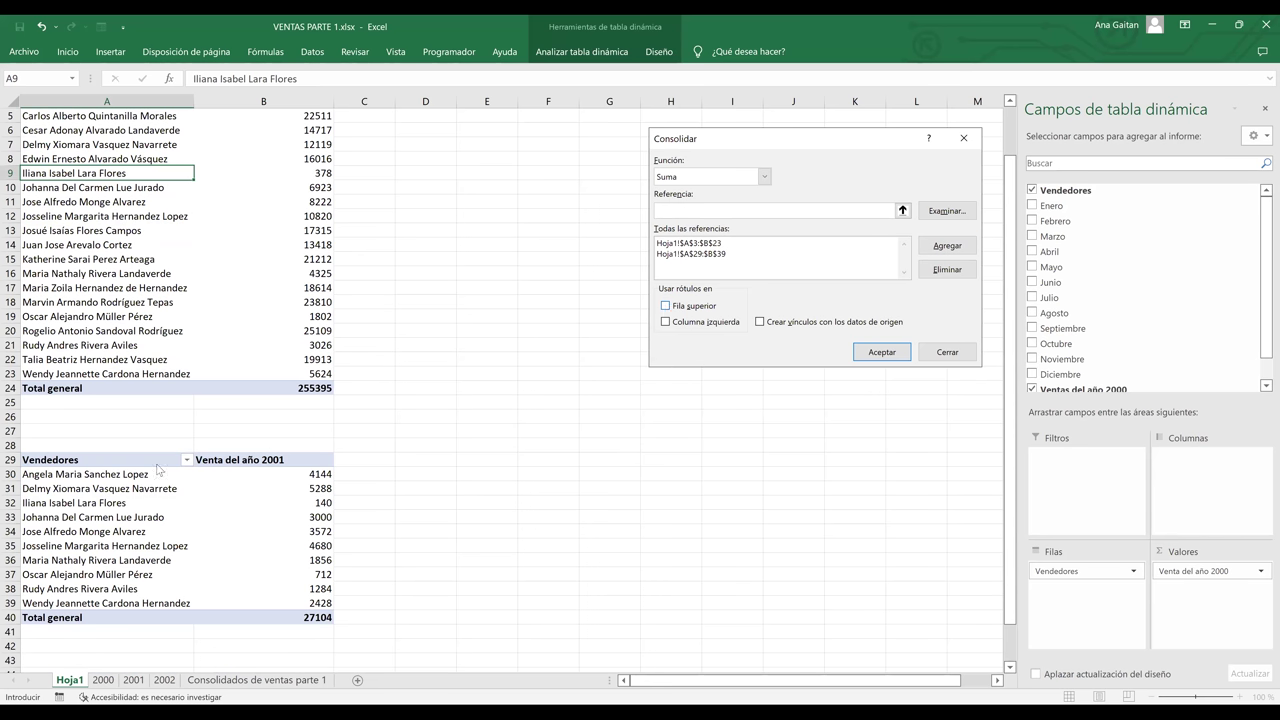
Try to consolidate on Hoja1 itself using top-row and left-column labels and links to the source data
click(665, 322)
click(665, 305)
click(760, 322)
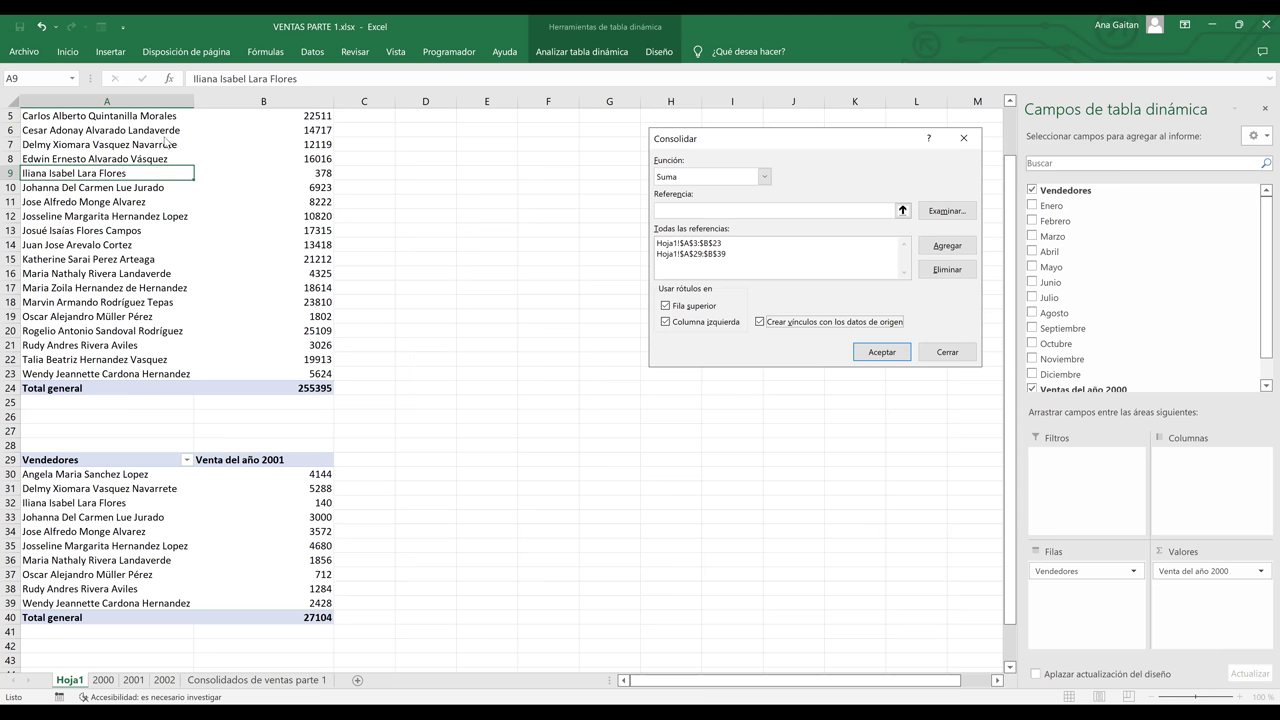
click(880, 352)
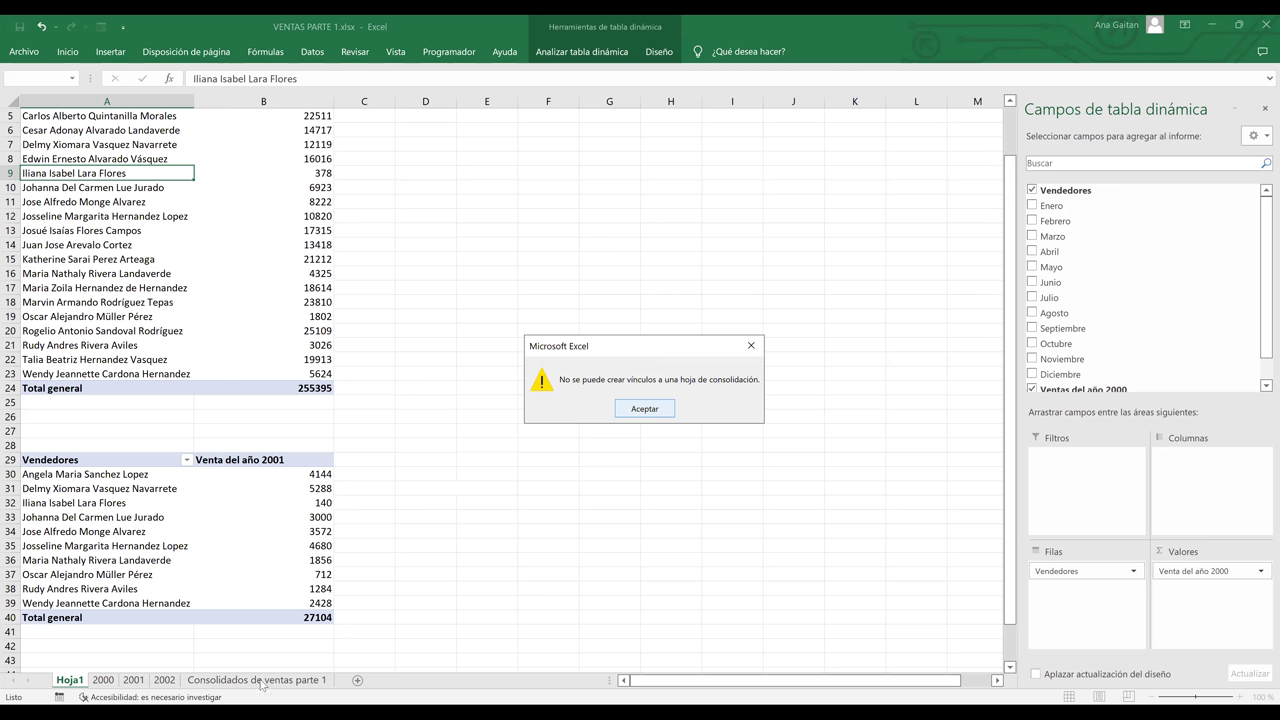
key(Return)
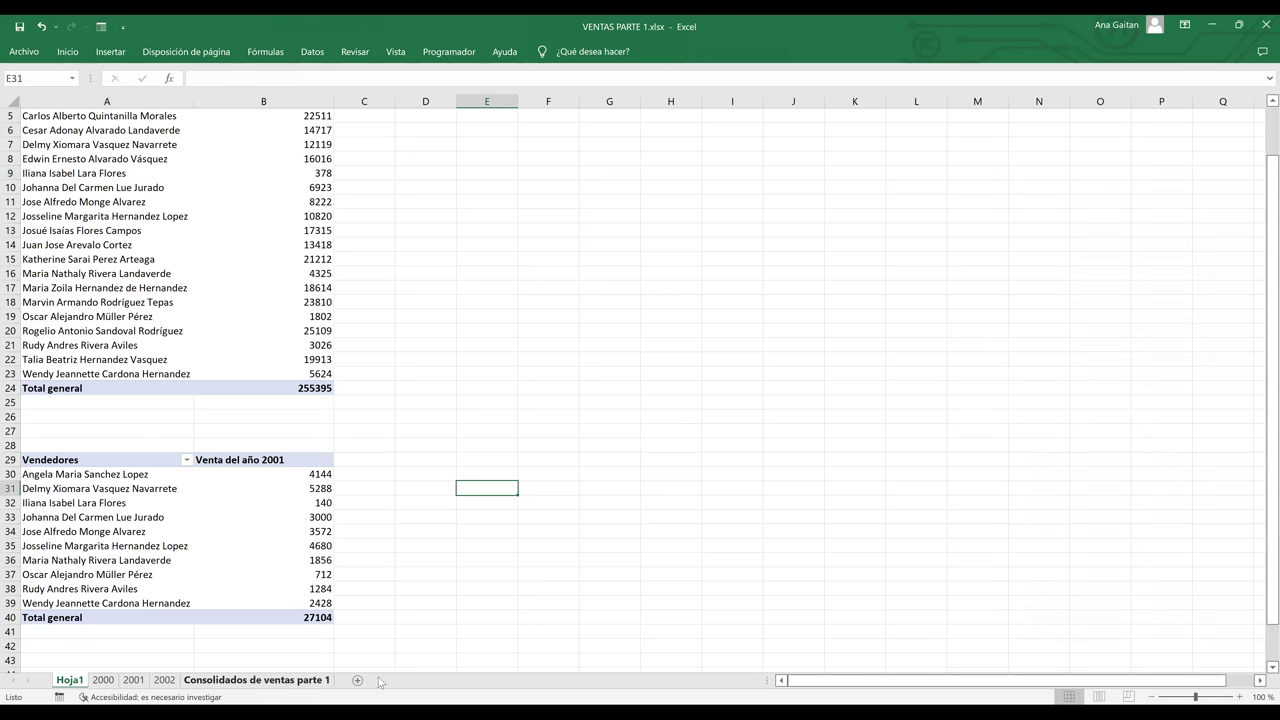
Add a new blank sheet and set up a Suma consolidation at cell C4 with an empty reference list
click(357, 681)
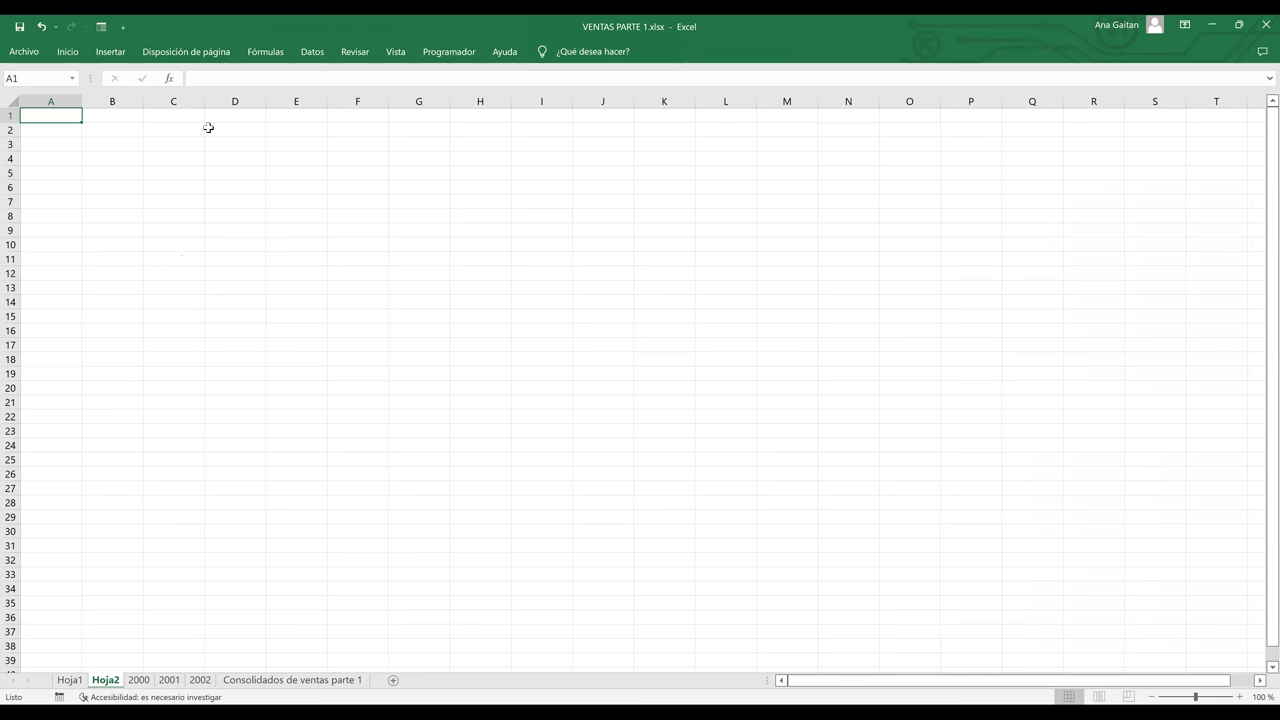
click(174, 161)
click(313, 52)
click(912, 82)
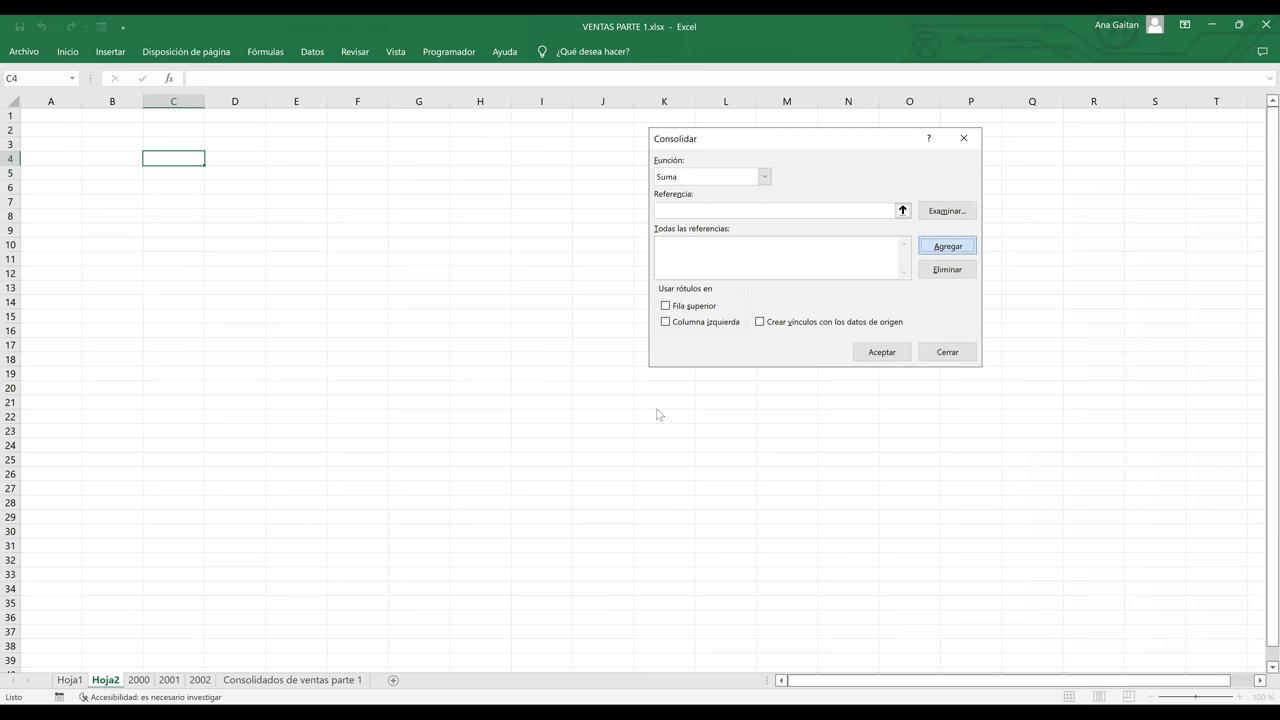
key(Return)
key(Return)
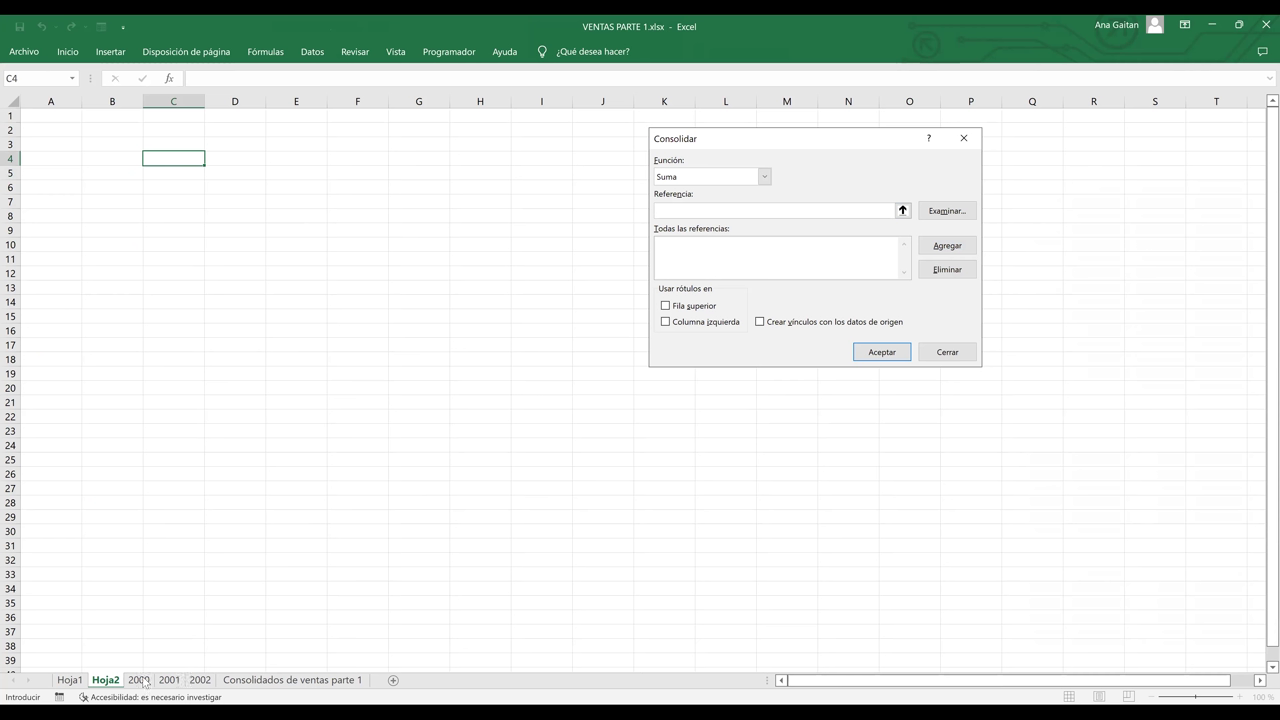
Consolidate Hoja1 ranges $A$3:$B$23 and $A$29:$B$39 into the new sheet, with top-row and left-column labels and links to the source data
click(81, 682)
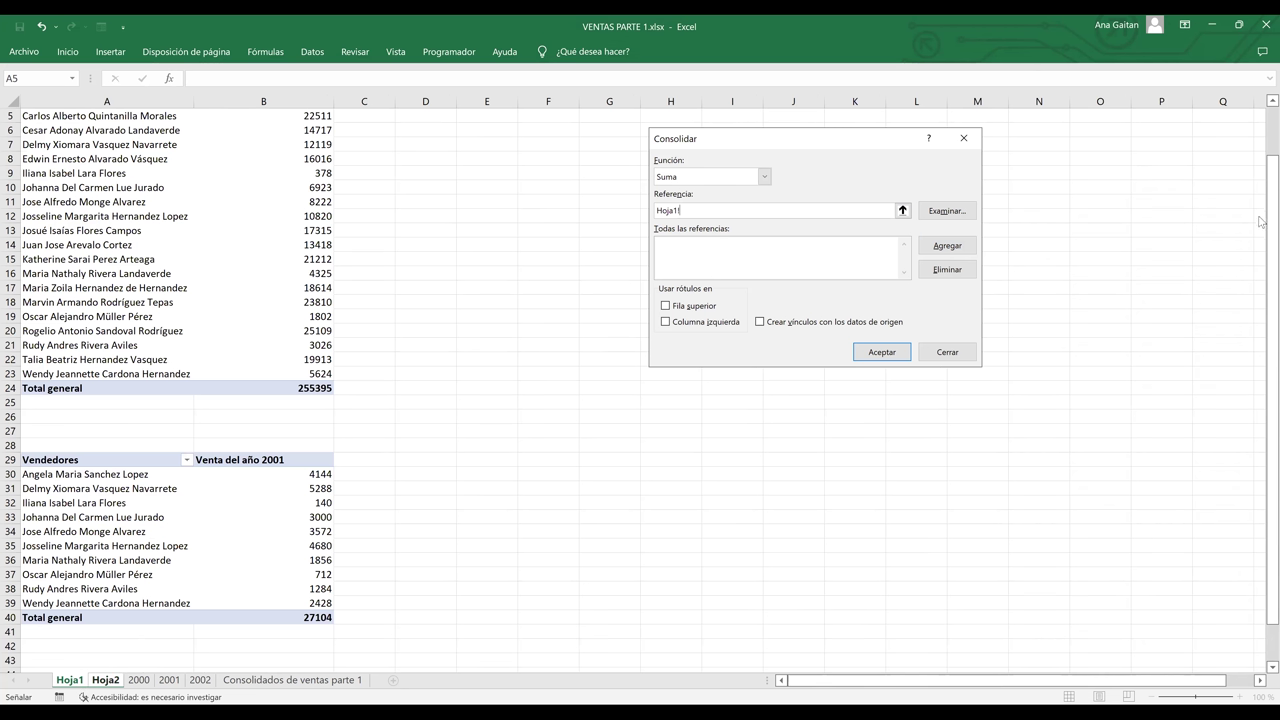
scroll(68, 158, up, 2)
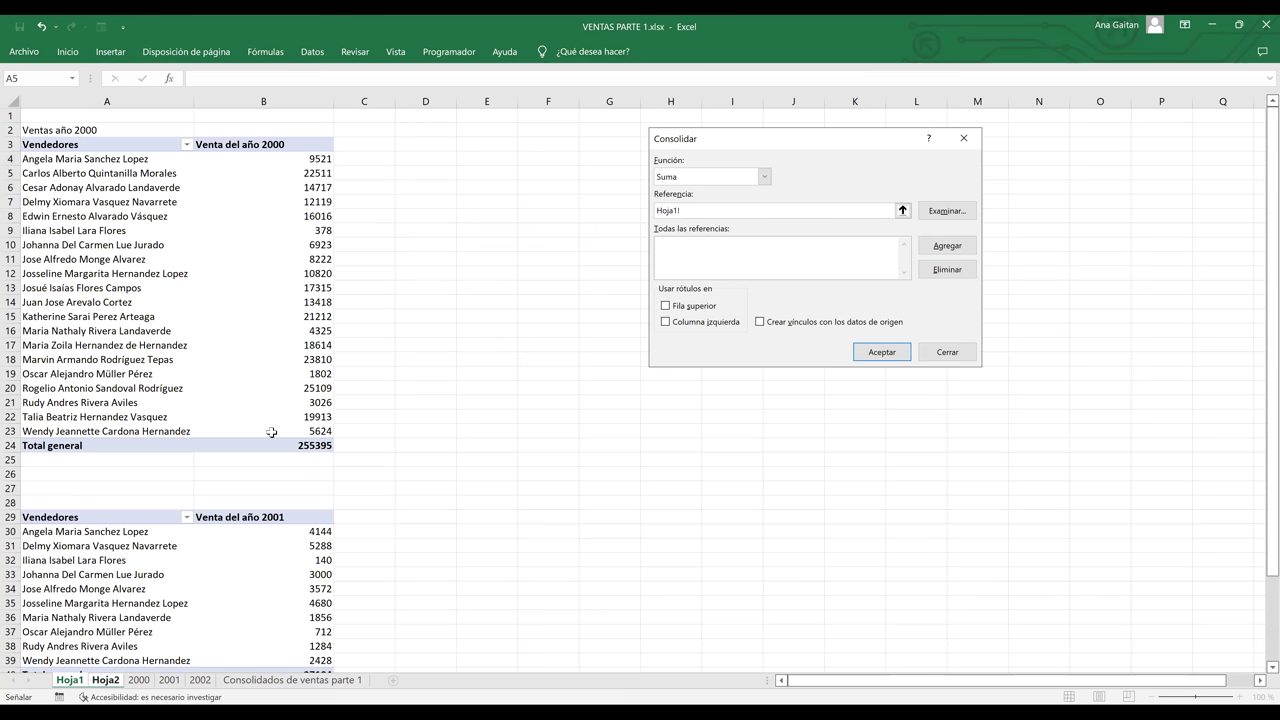
click(947, 248)
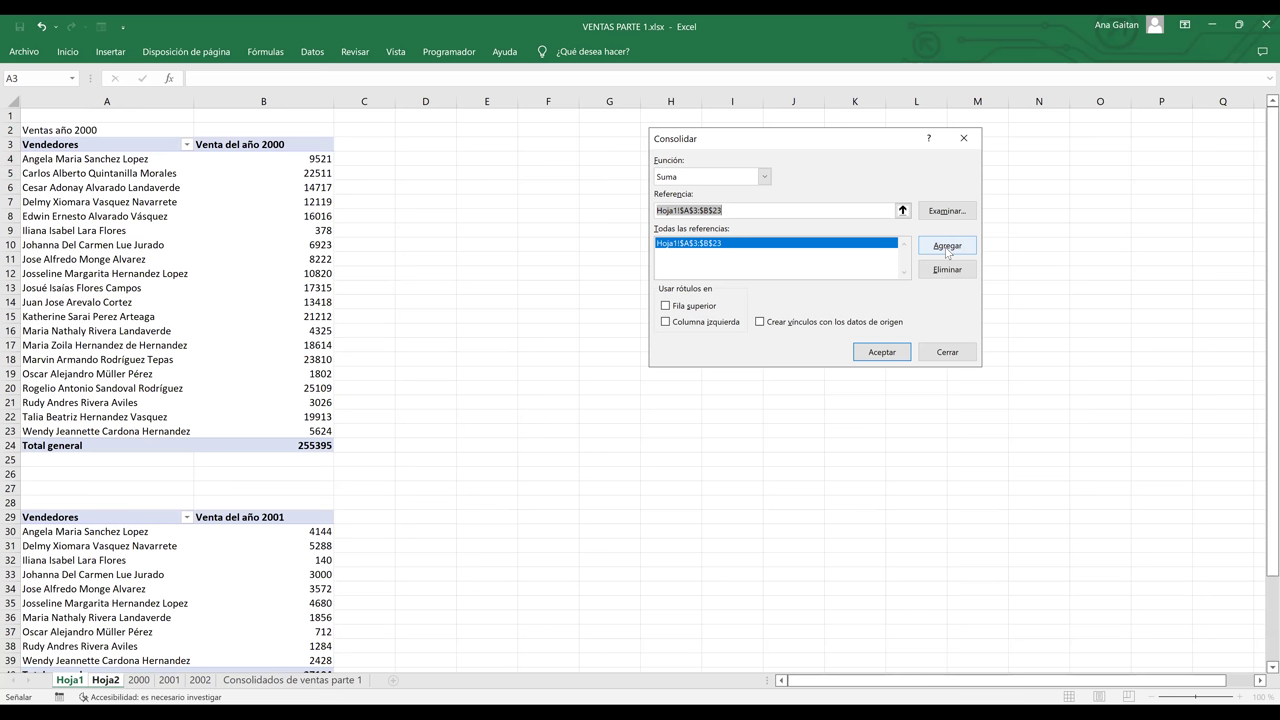
key(Delete)
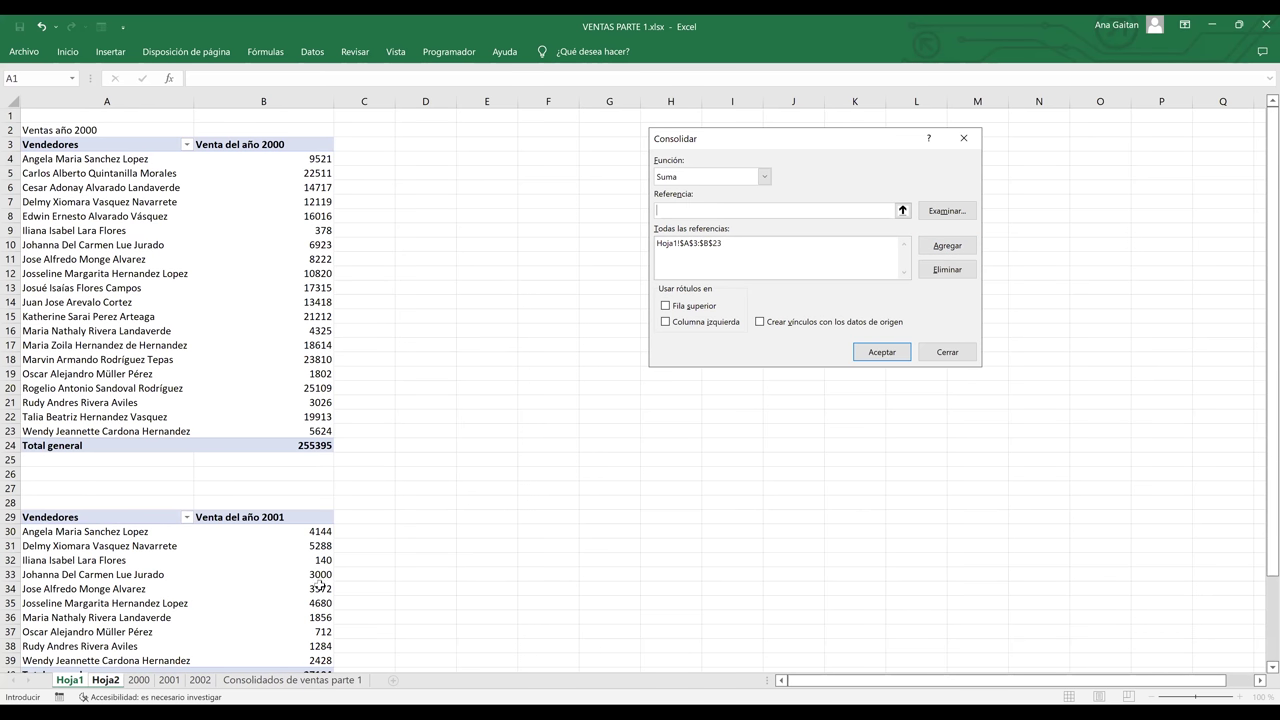
click(947, 246)
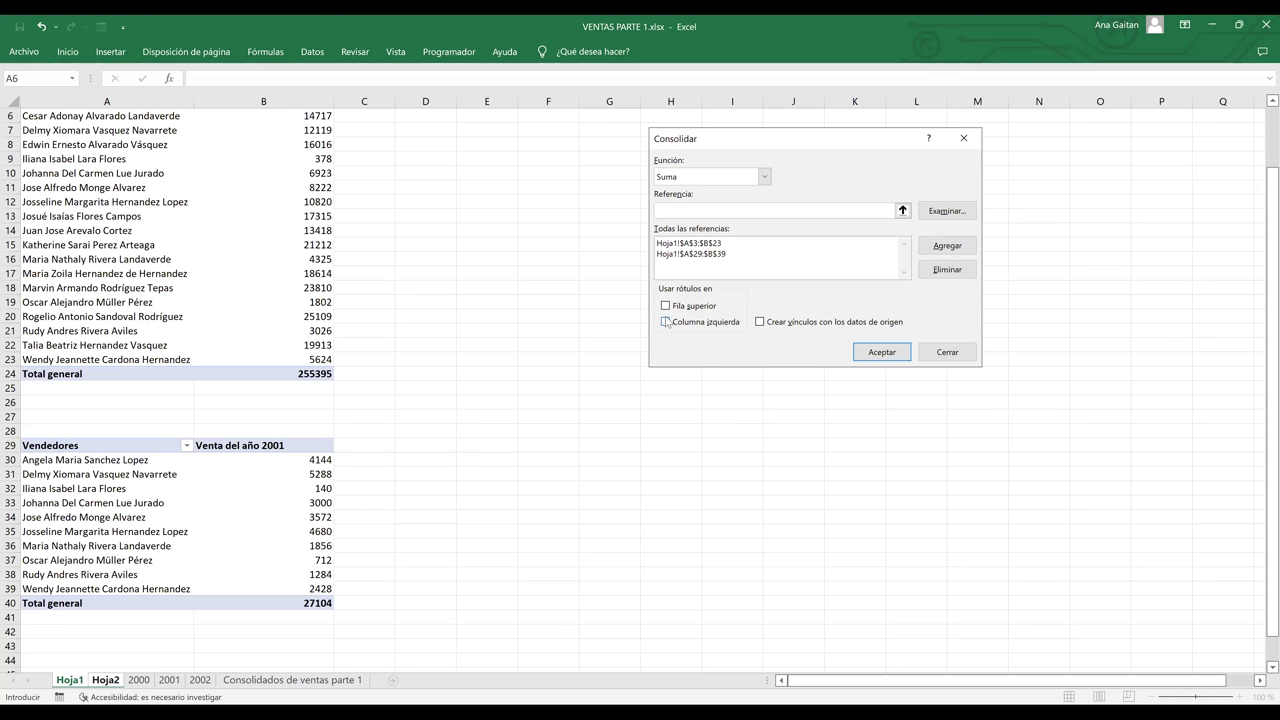
click(881, 352)
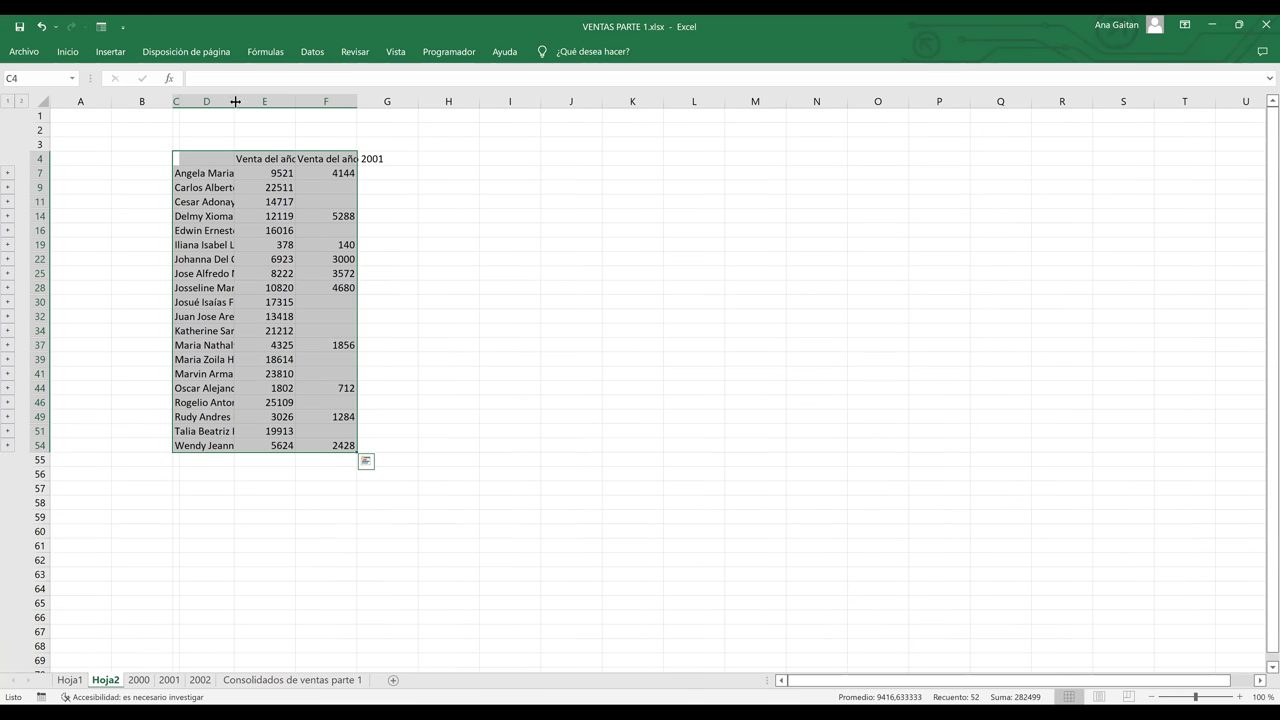
Widen columns D, E and F of the consolidated table on Hoja2 to fit the seller names and year headings
click(510, 230)
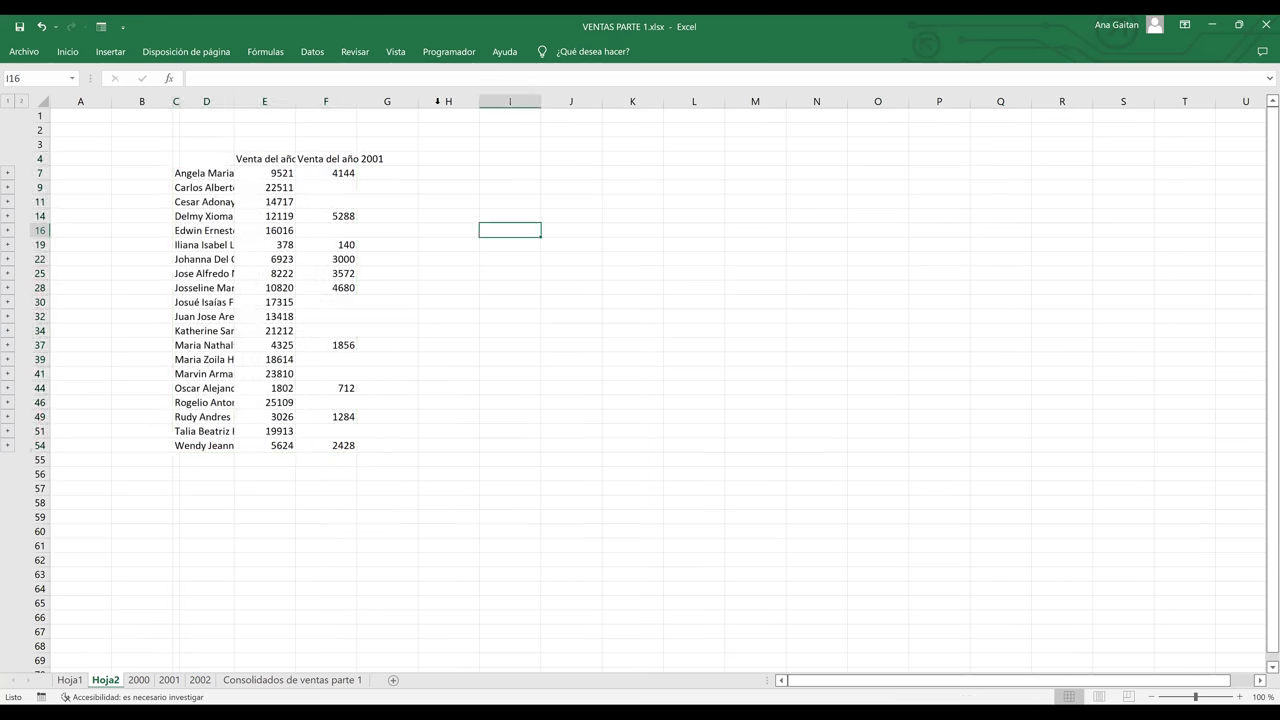
key(ctrl+z)
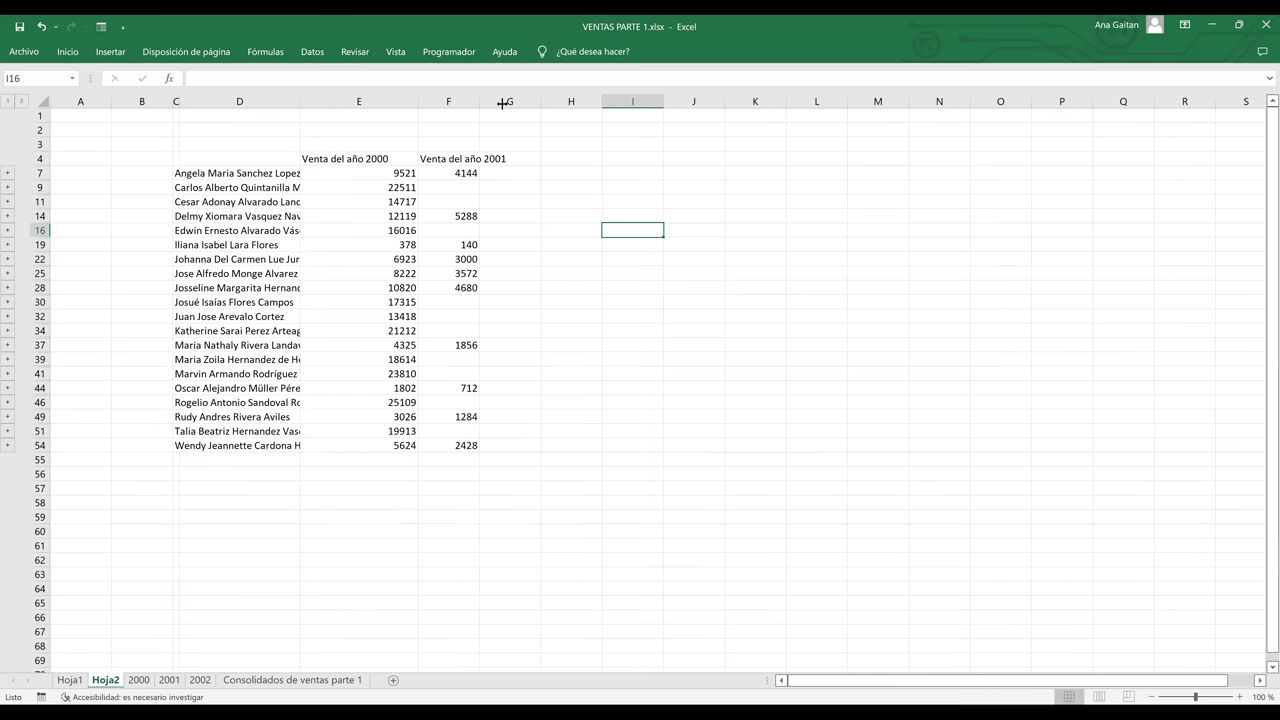
mouse_move(505, 104)
mouse_down()
mouse_move(504, 118)
mouse_move(504, 104)
mouse_up()
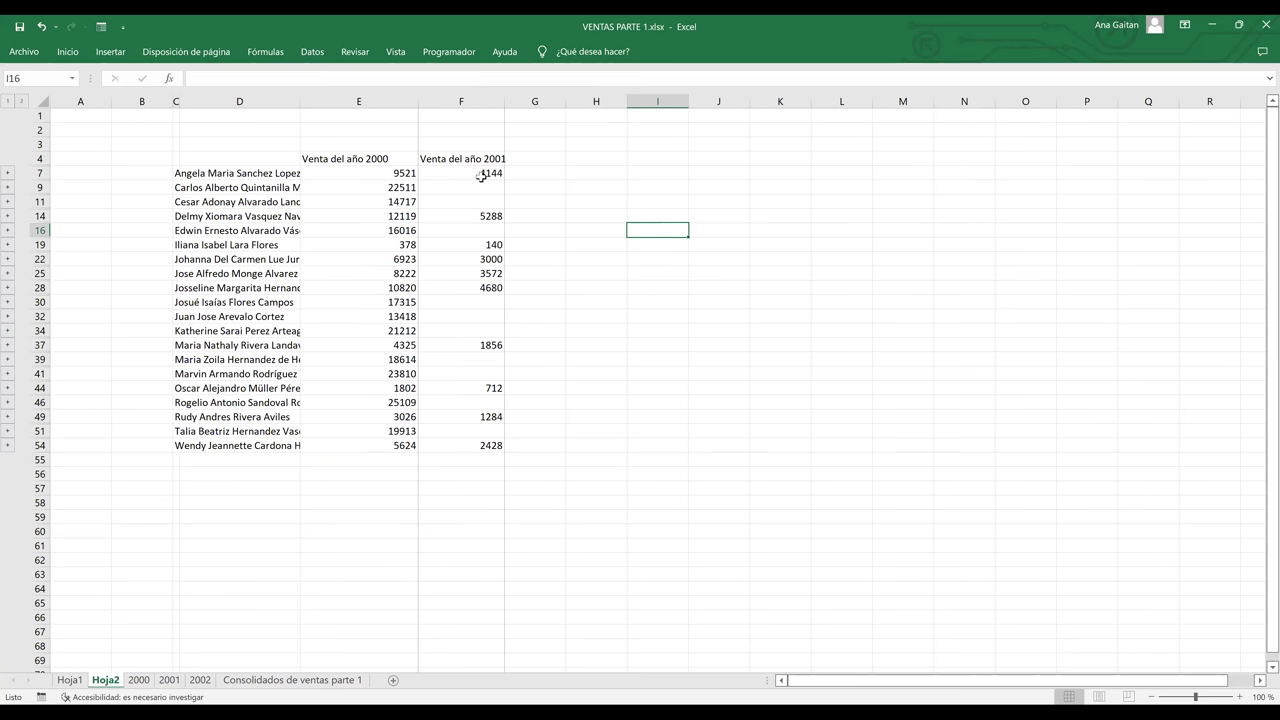
key(ctrl+z)
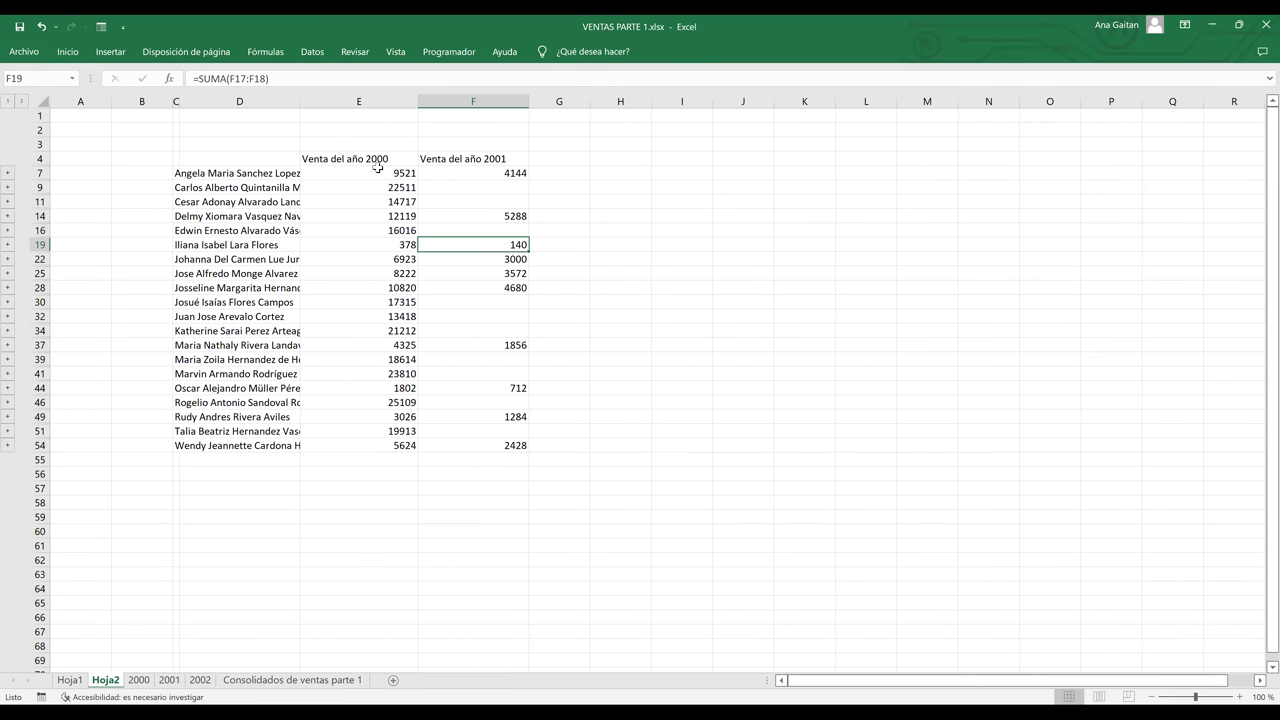
Examine the consolidated 2000 and 2001 sales on Hoja2, checking which sellers have no 2001 amount
key(ctrl+z)
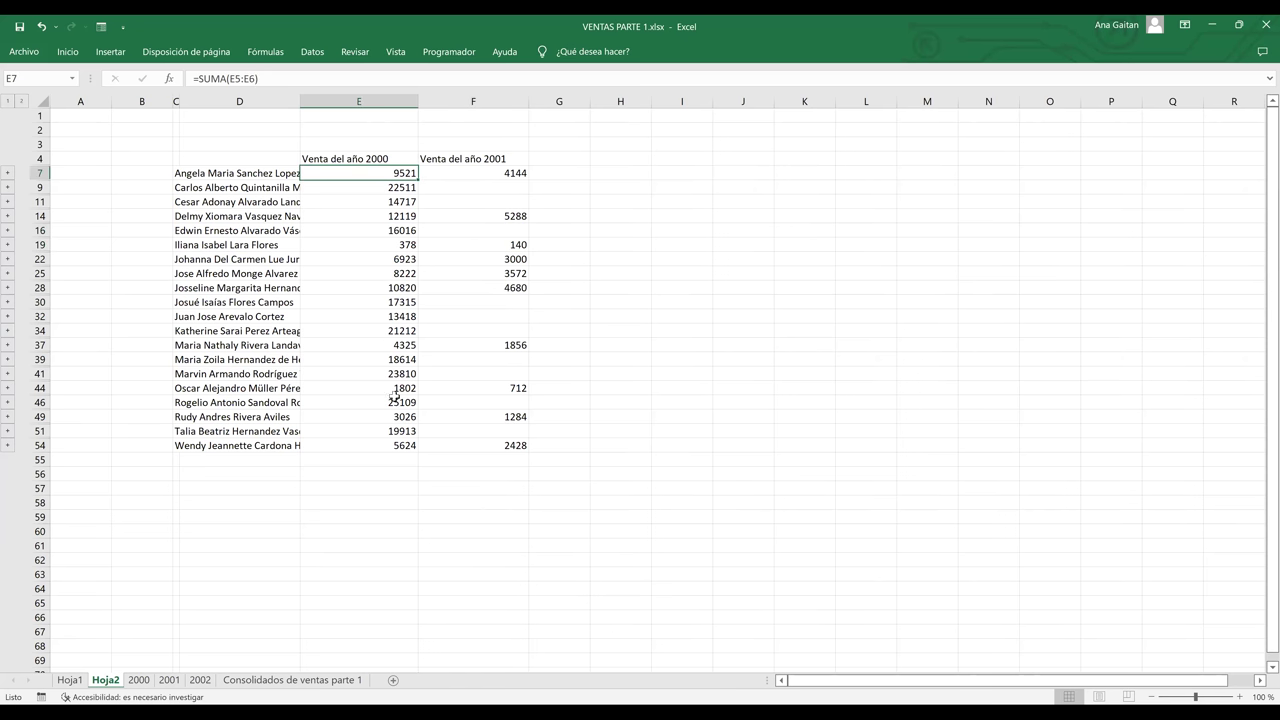
shift+click(395, 393)
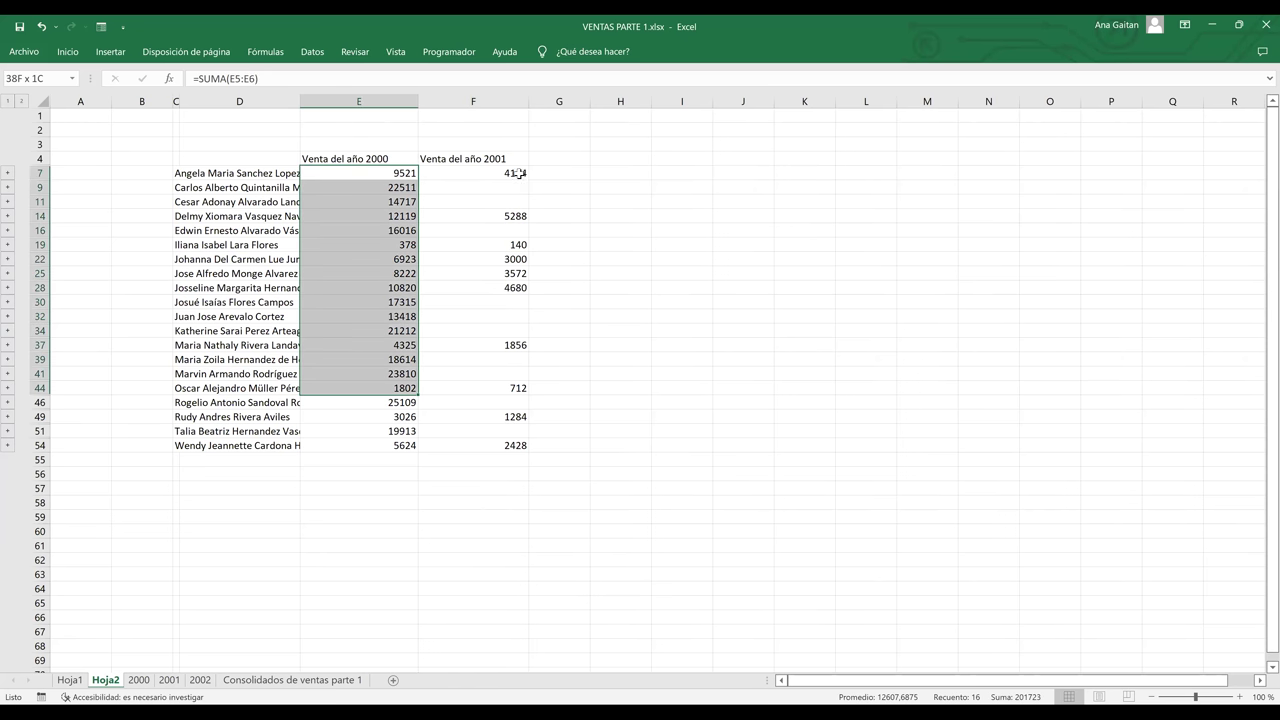
key(ctrl+z)
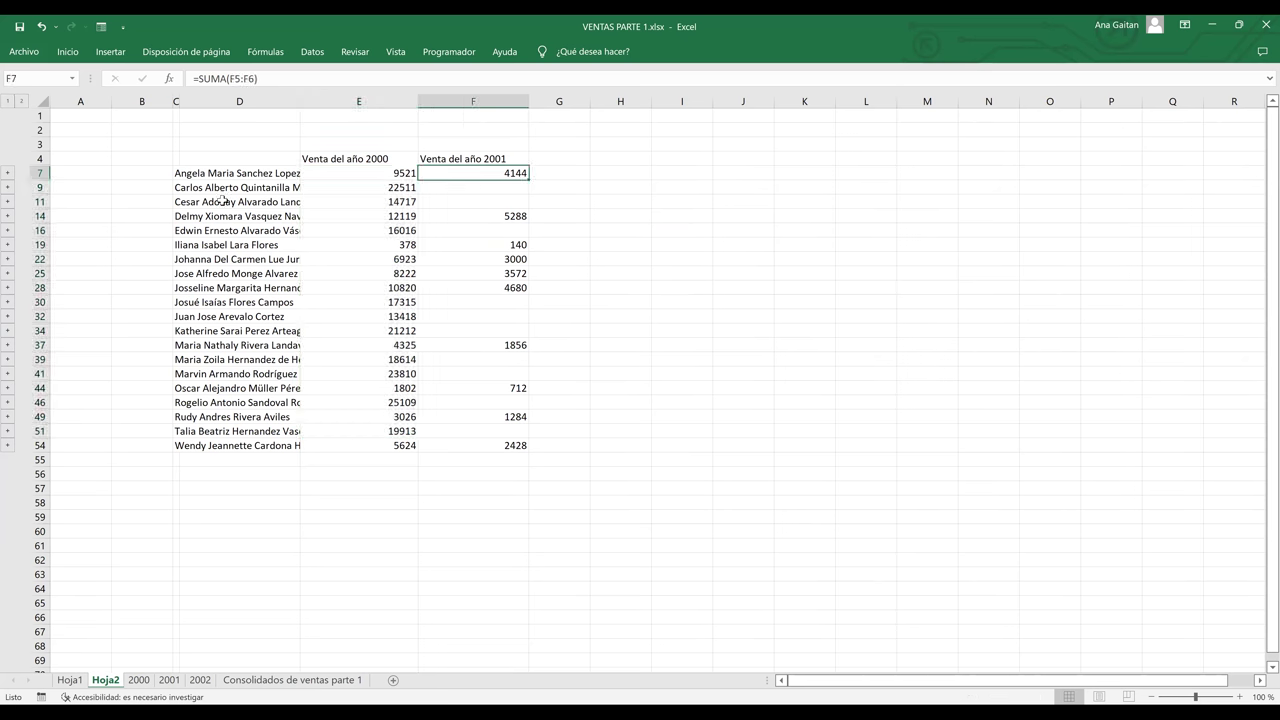
drag(222, 216, 366, 202)
drag(466, 196, 474, 196)
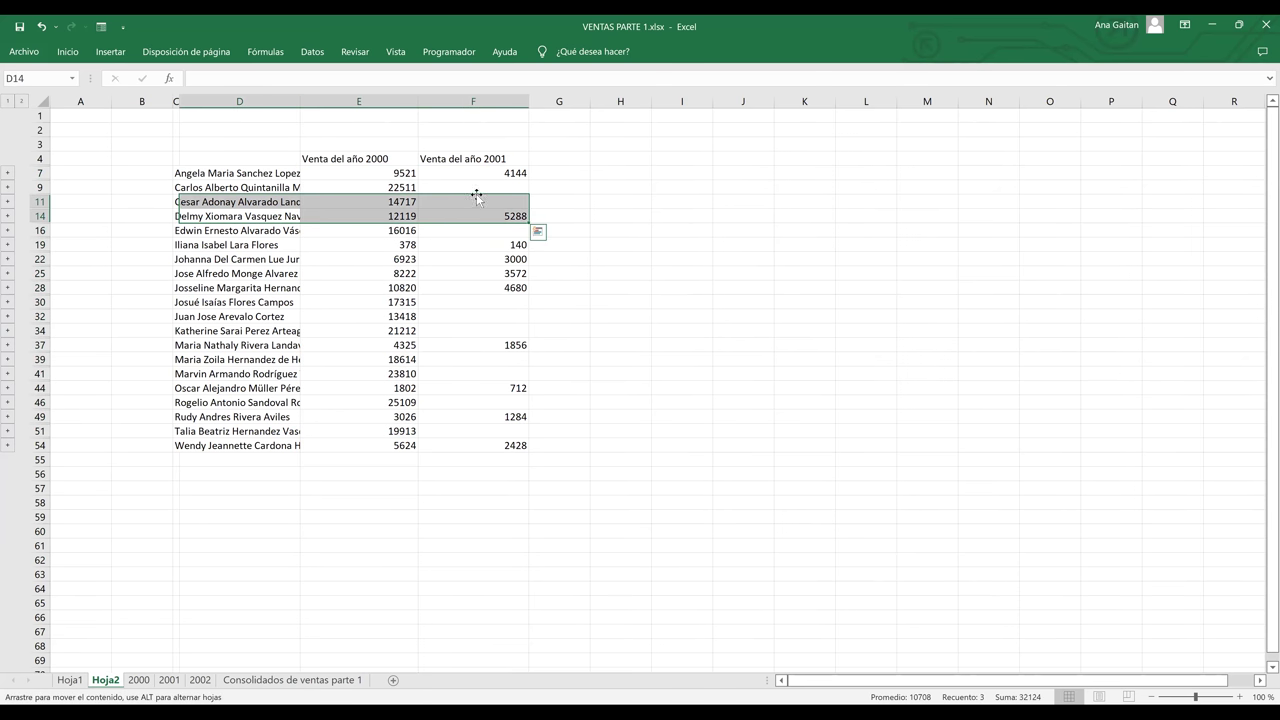
click(255, 204)
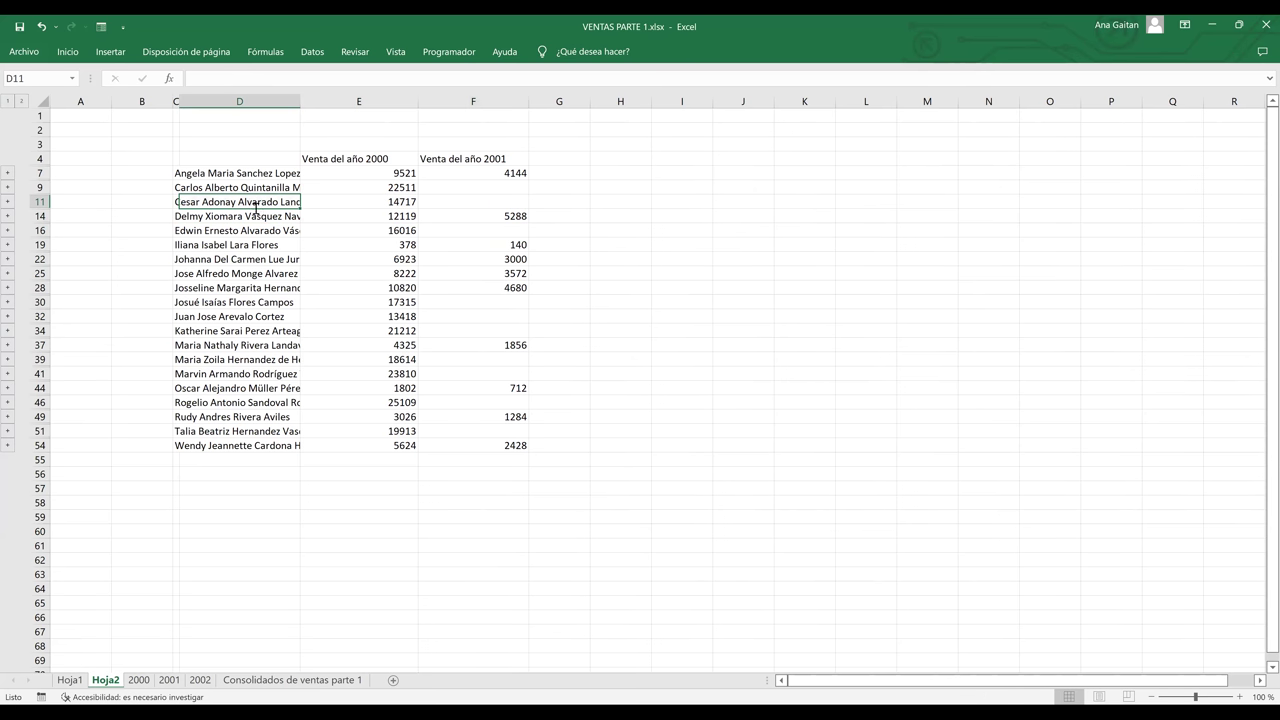
click(520, 204)
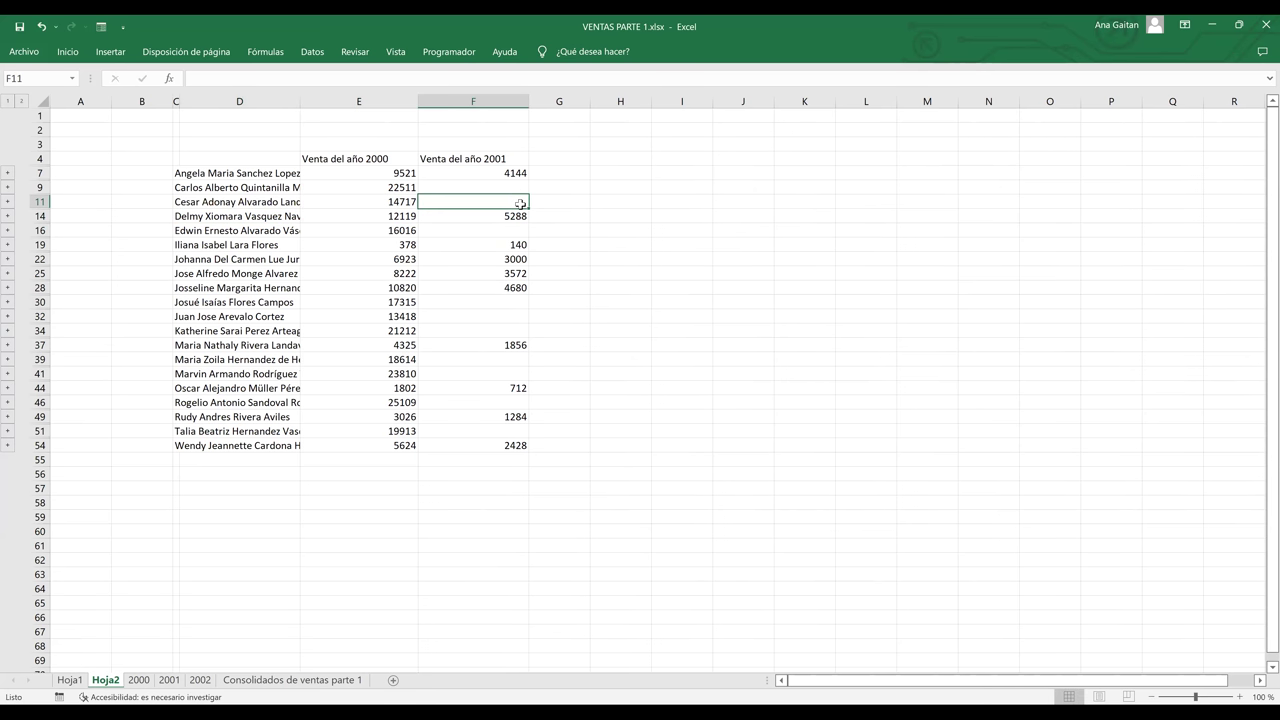
click(518, 191)
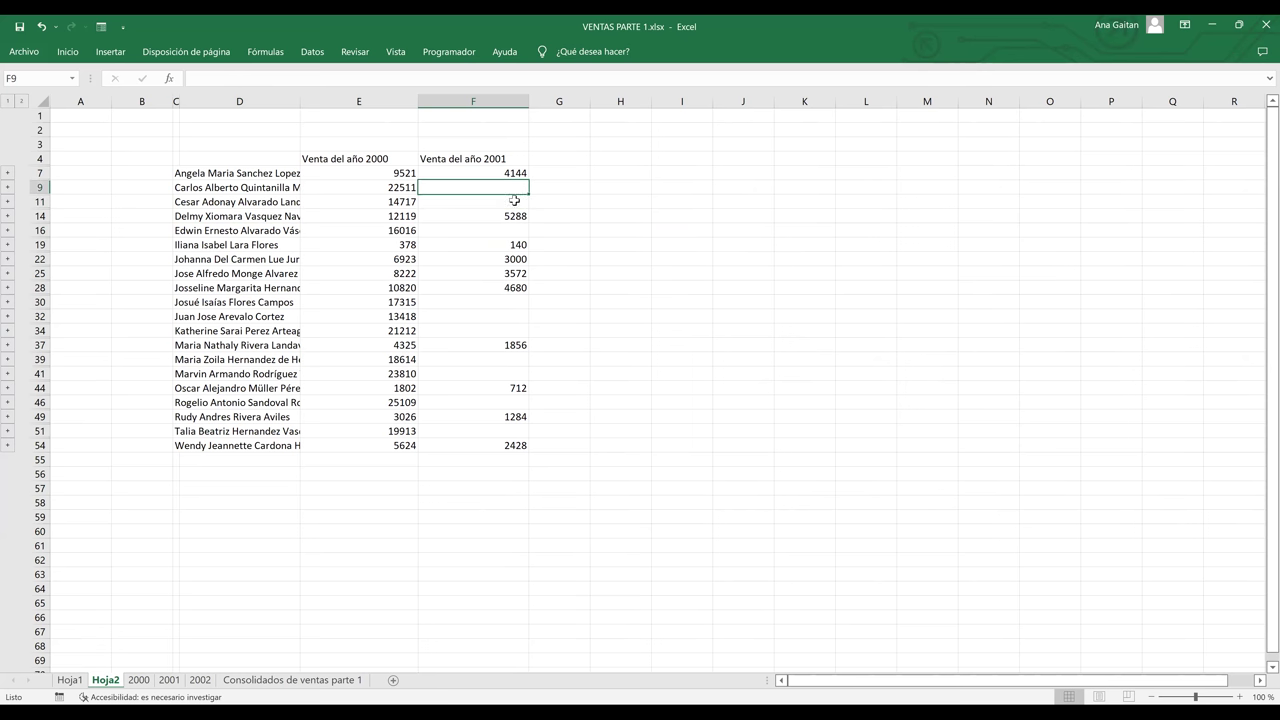
click(462, 348)
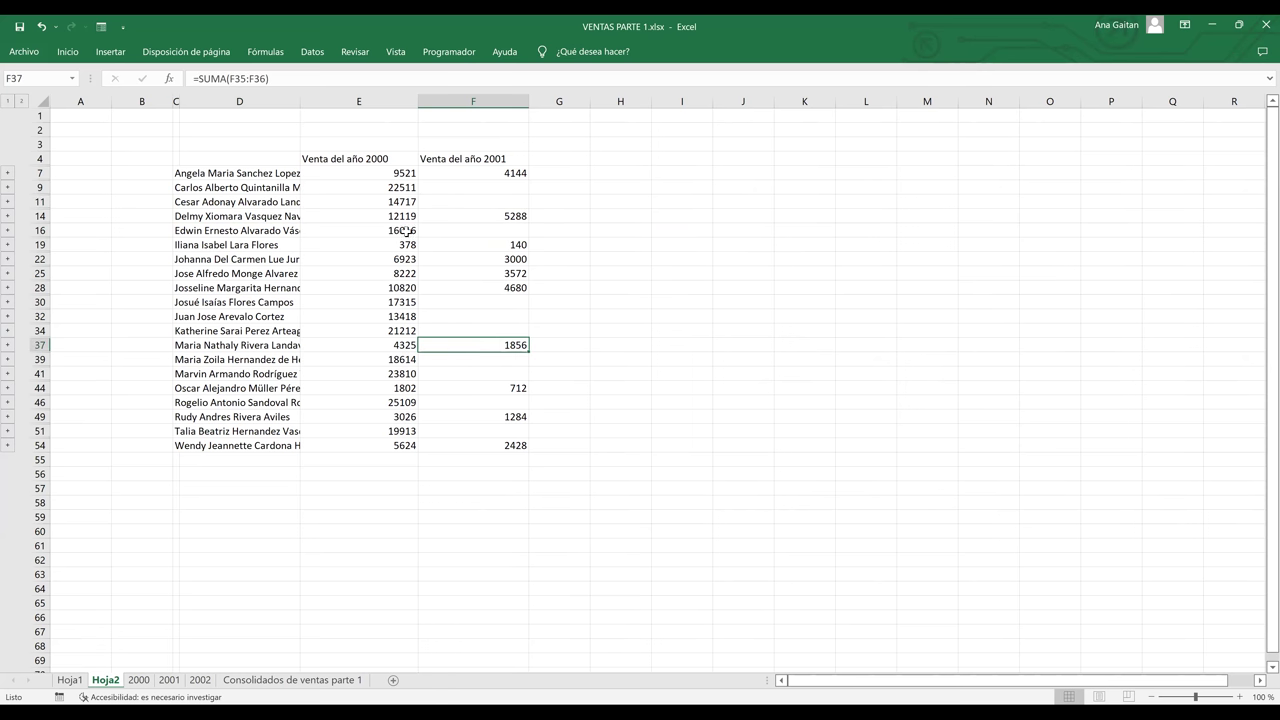
click(231, 209)
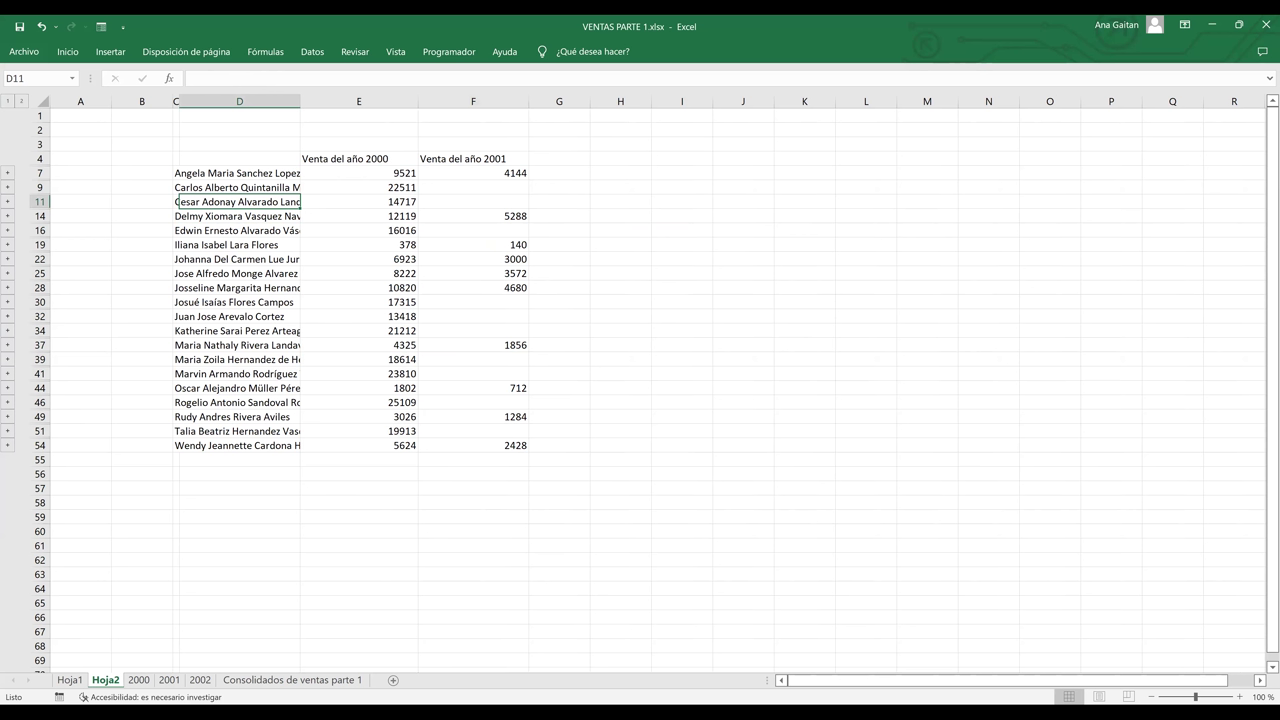
Review the source table on sheet 2000 and the pivot table of 2000 sales per seller on Hoja1
click(137, 680)
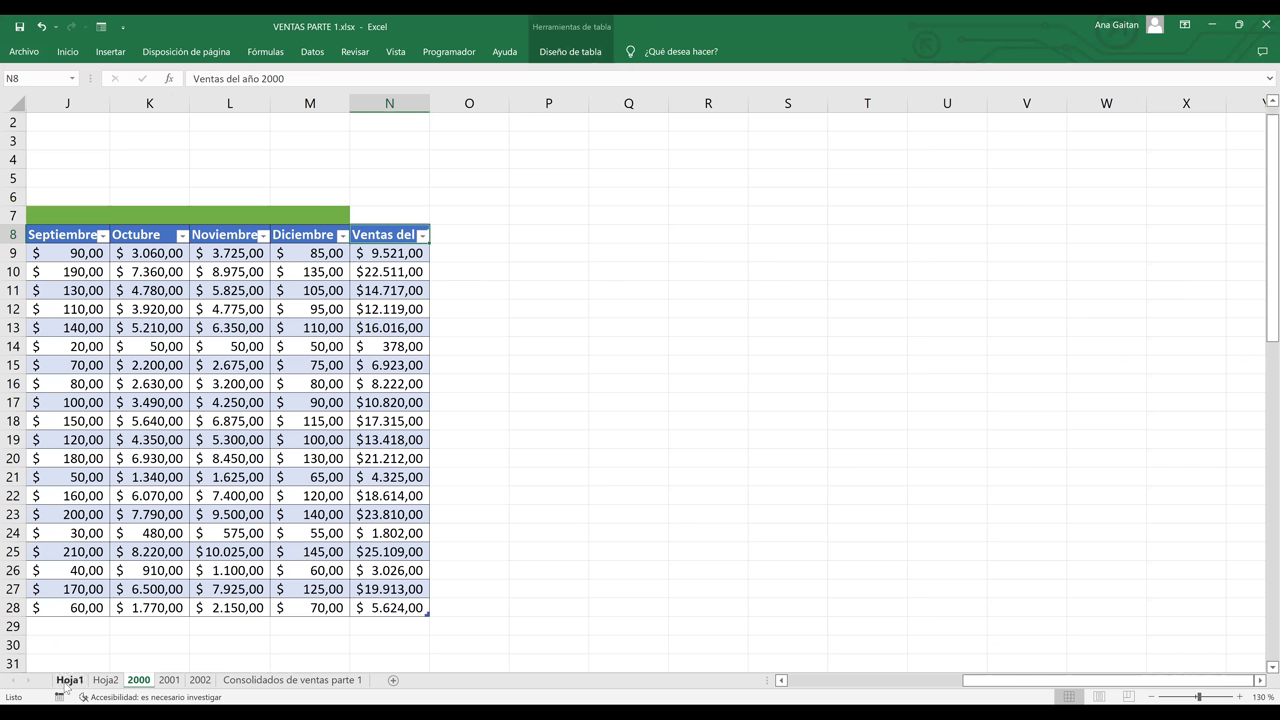
click(66, 684)
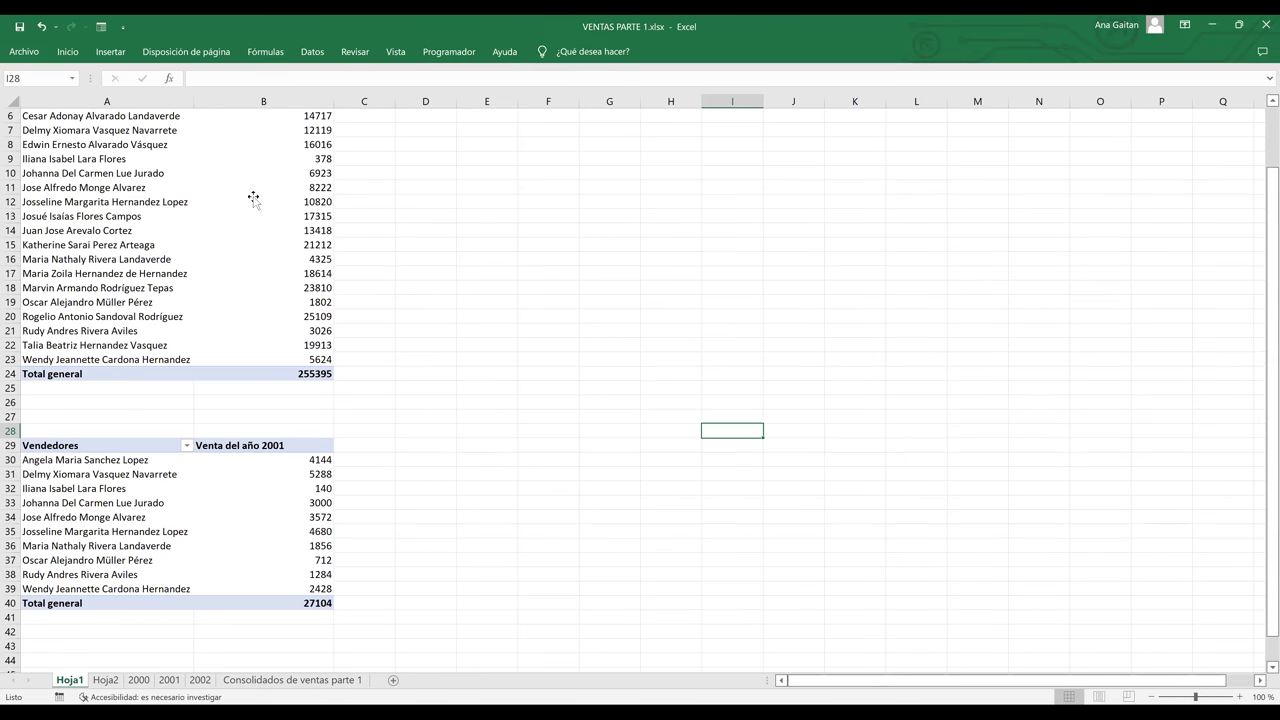
scroll(253, 197, up, 2)
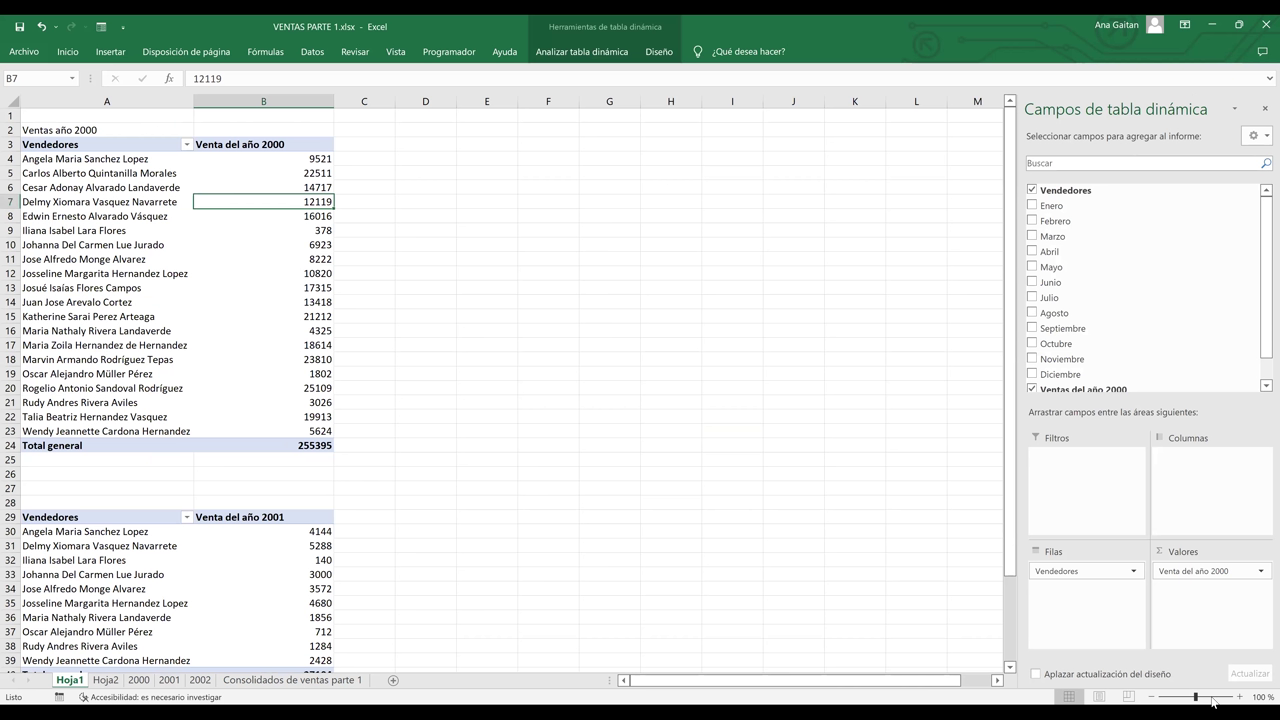
scroll(717, 490, up, 8)
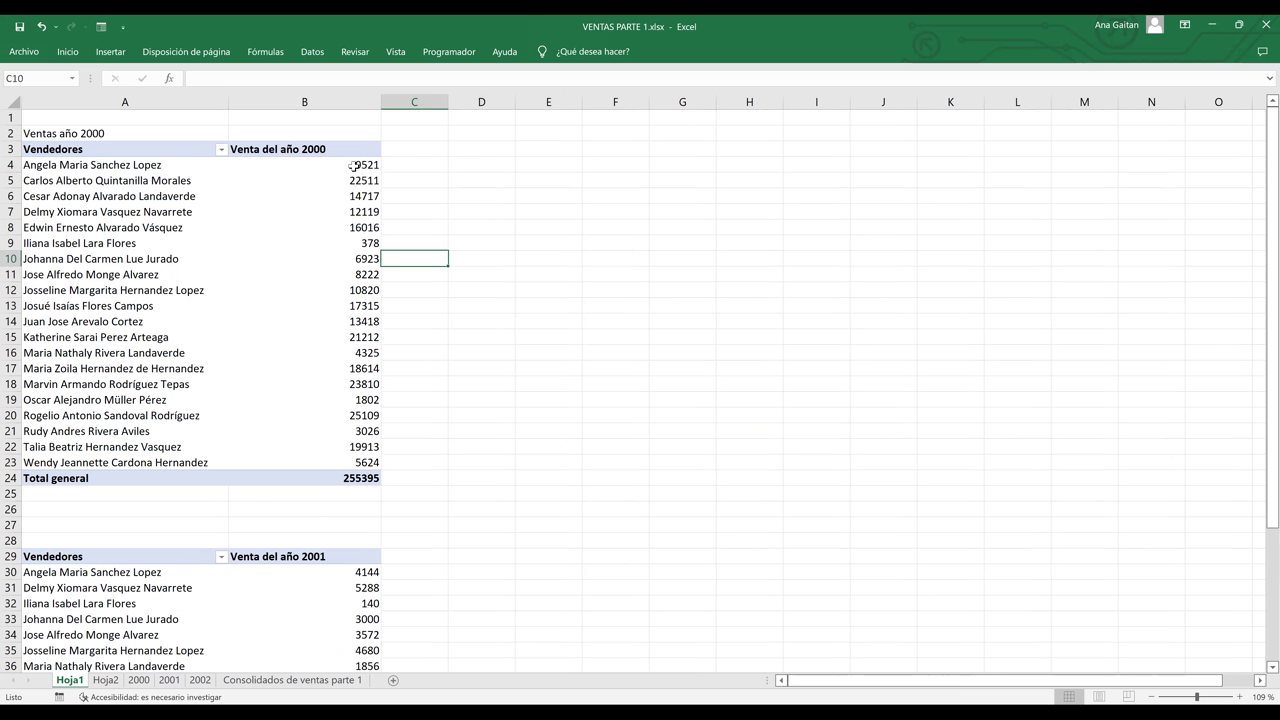
click(634, 149)
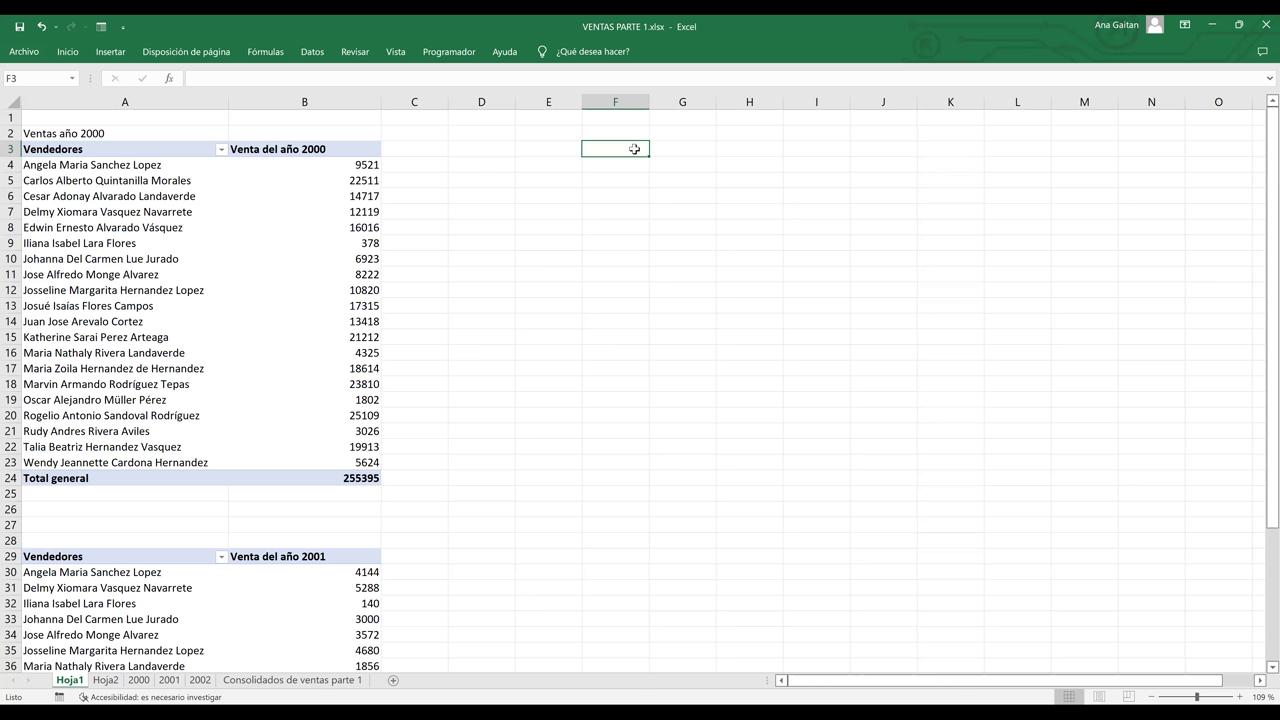
click(461, 224)
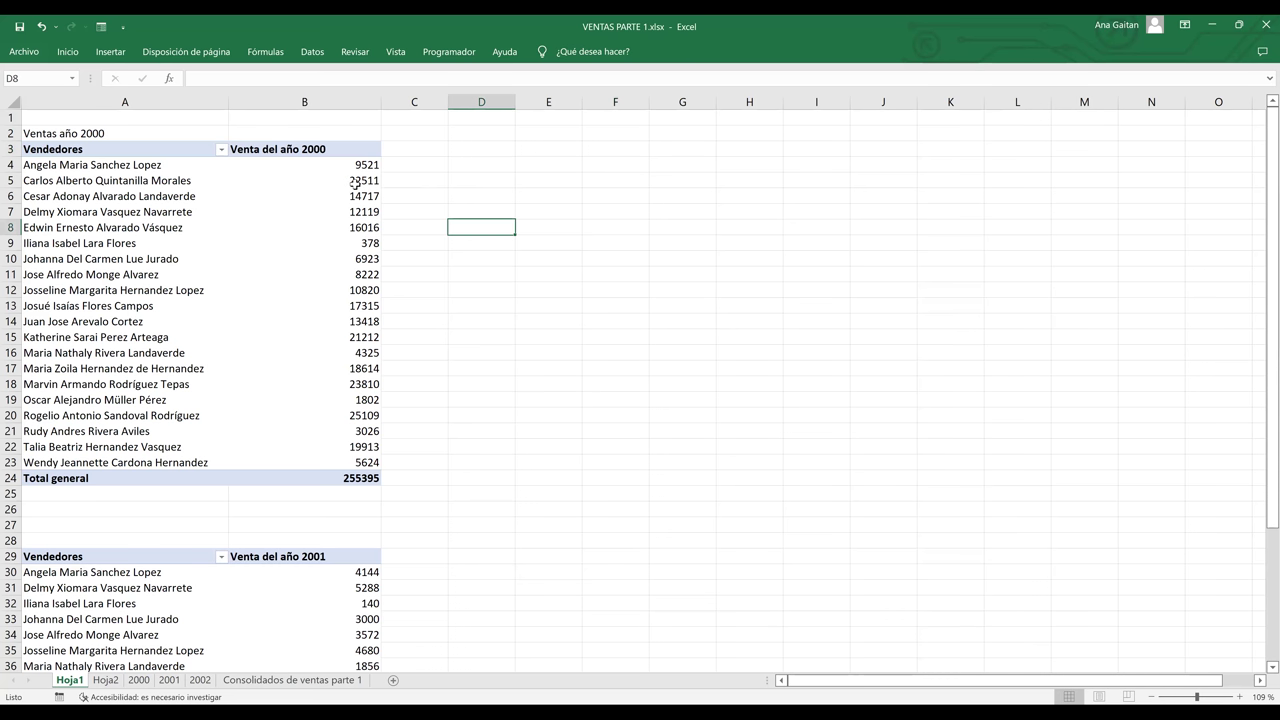
click(339, 212)
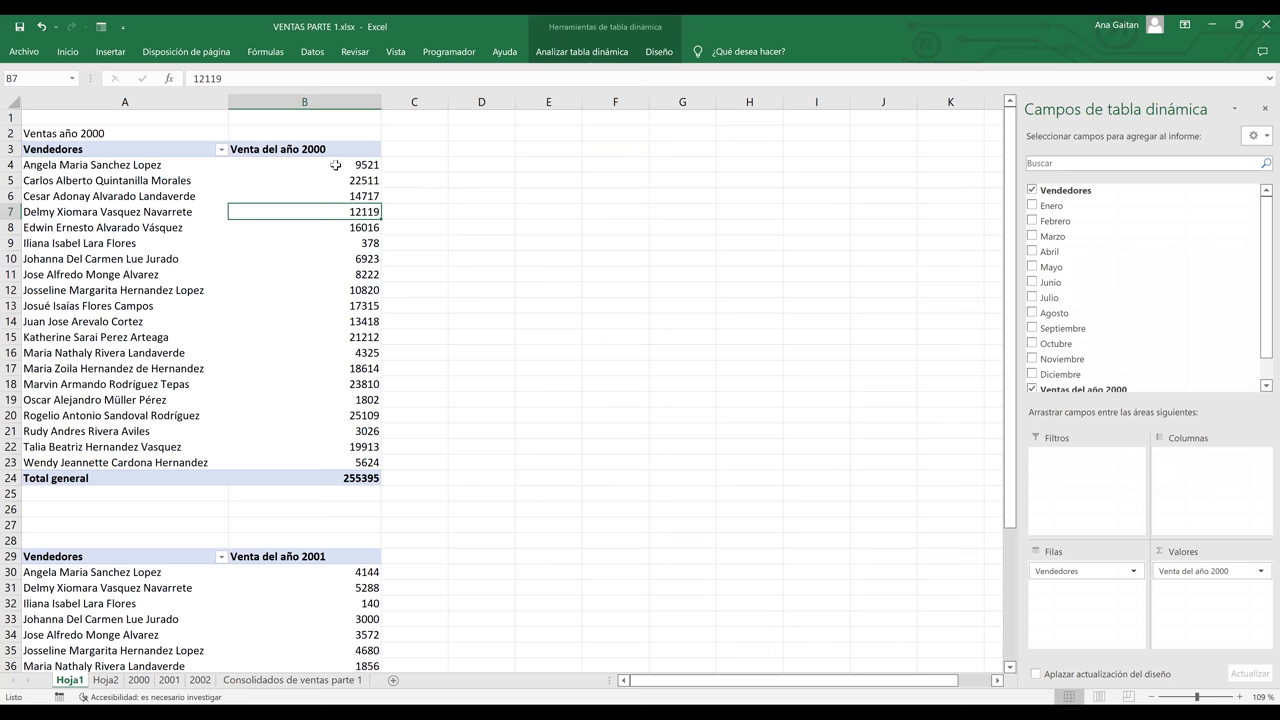
click(336, 165)
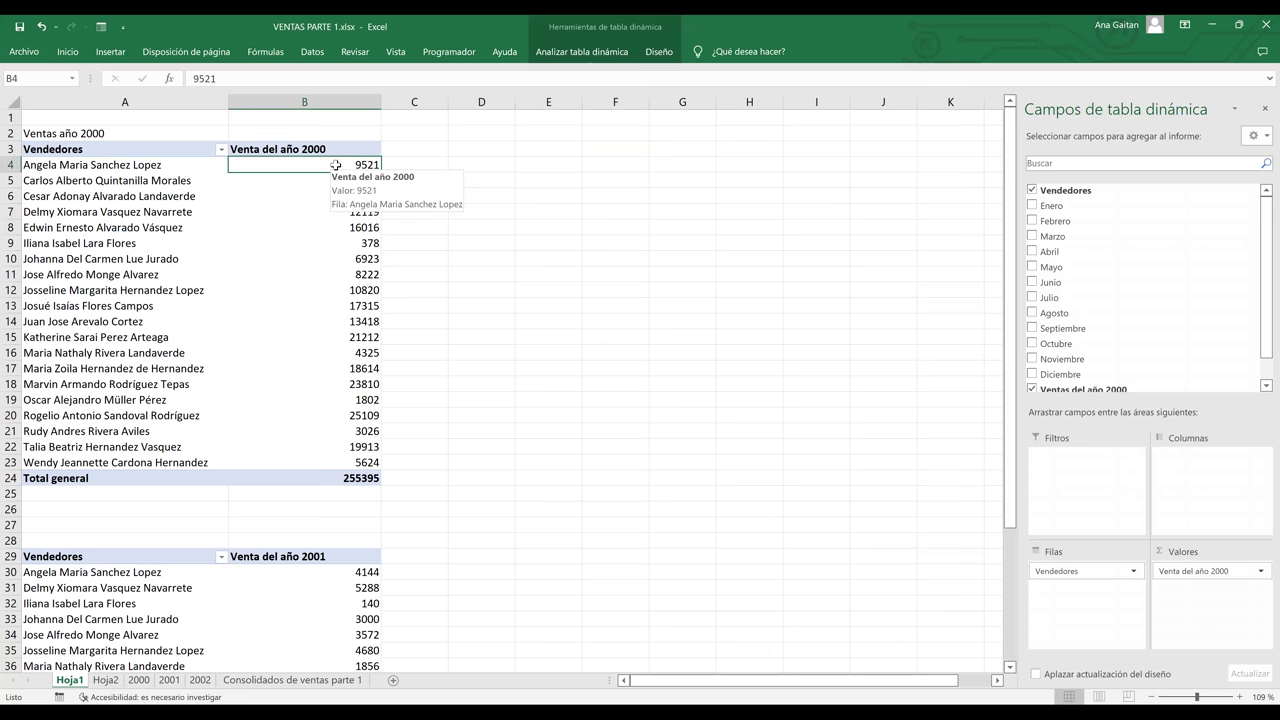
click(332, 226)
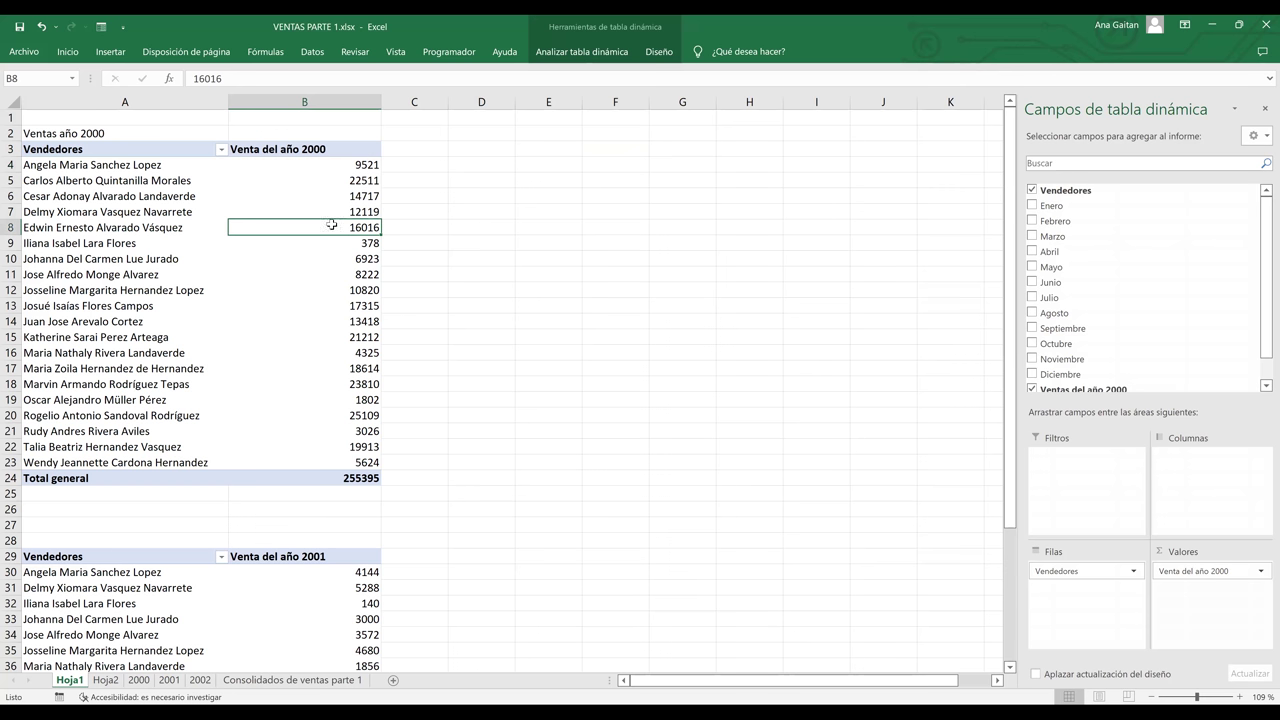
Replace the Ventas del año 2000 field in the 2000 pivot table with the twelve monthly fields, Enero to Diciembre
click(1032, 390)
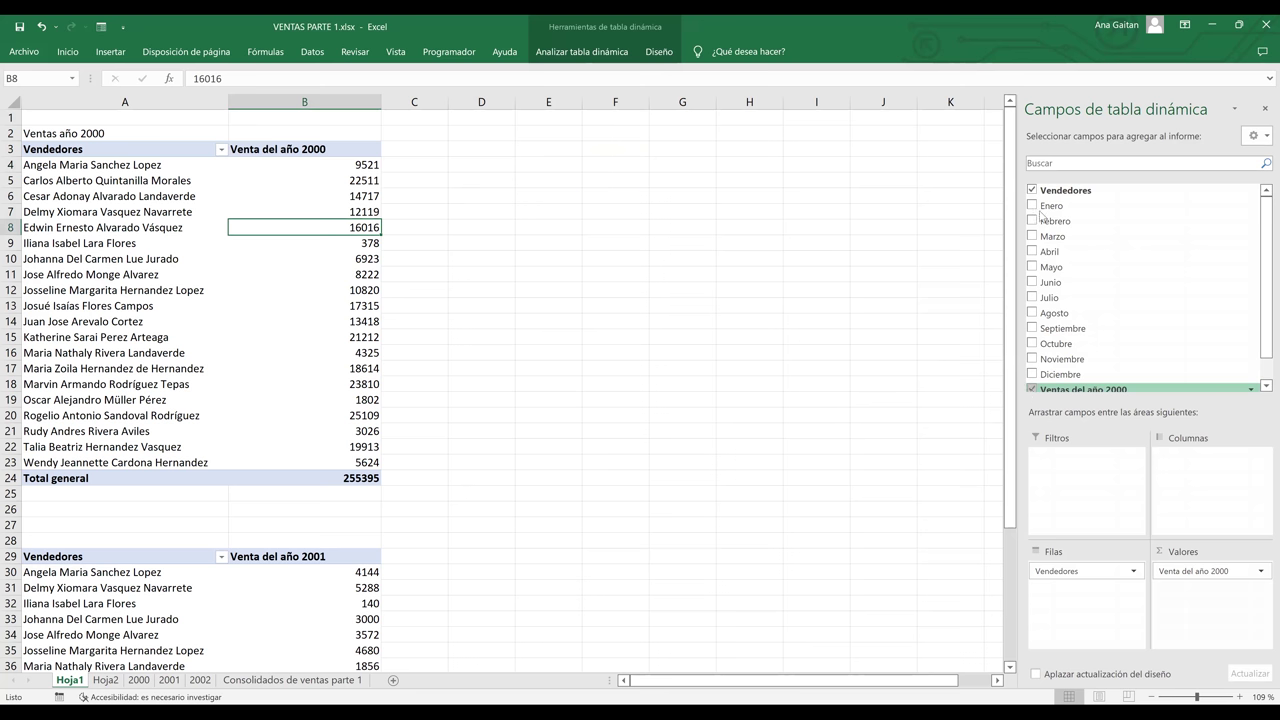
click(1033, 206)
click(1033, 237)
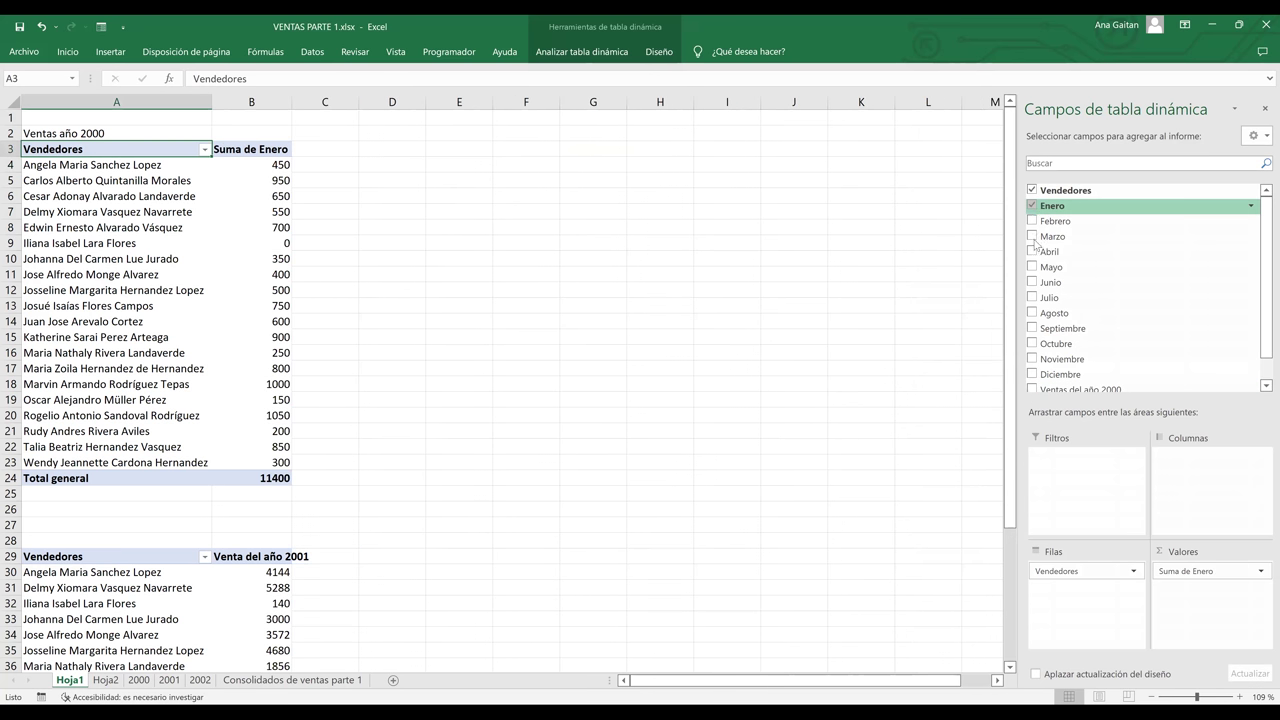
click(1033, 252)
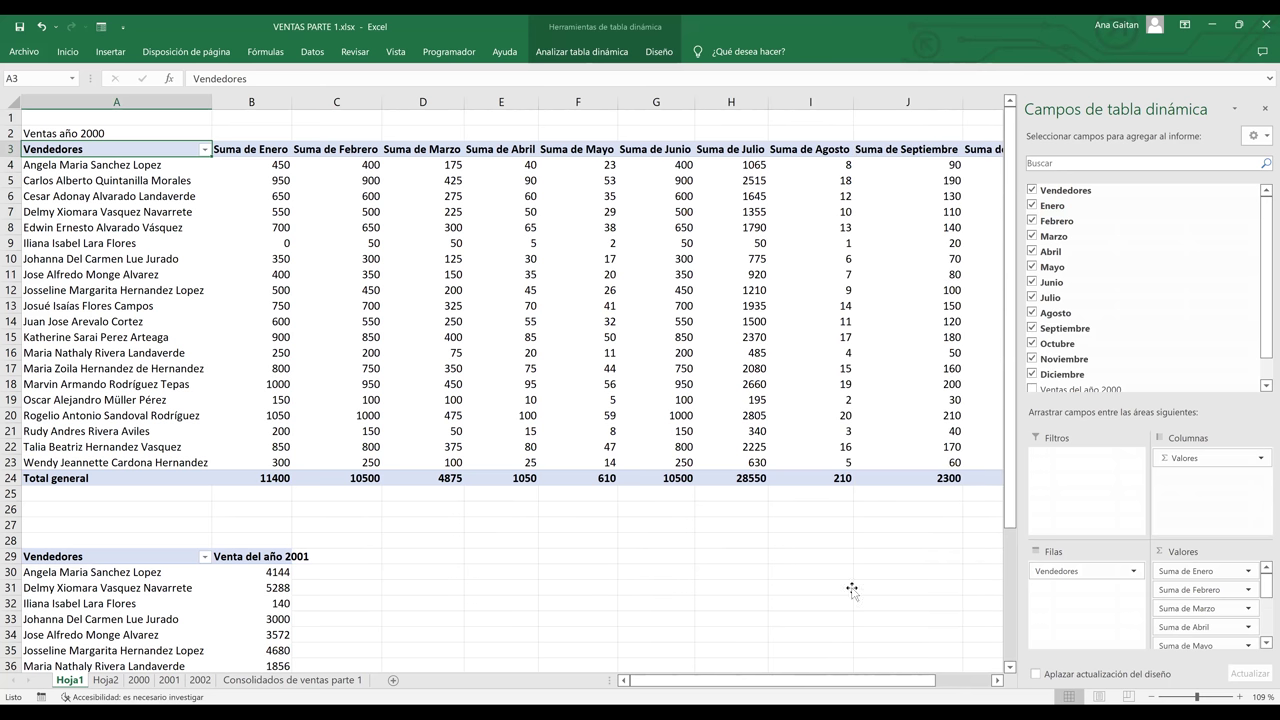
click(810, 587)
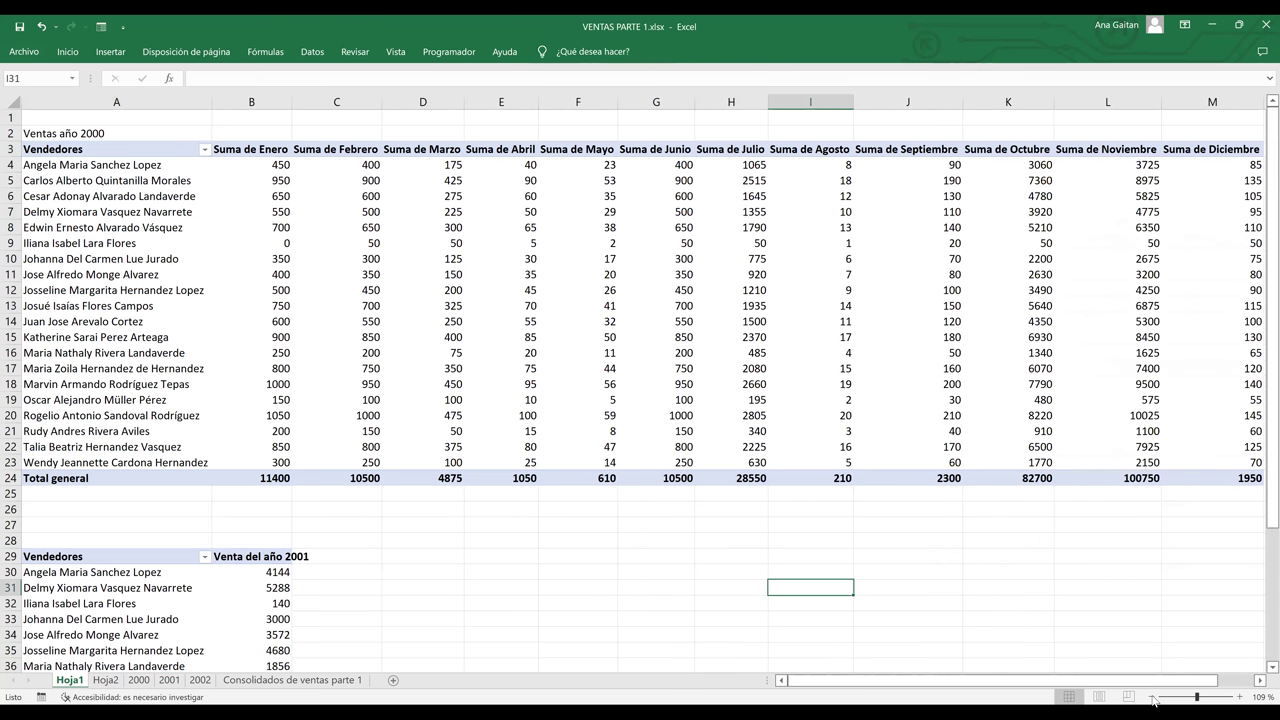
ctrl+scroll(1115, 558, down, 1)
click(1113, 559)
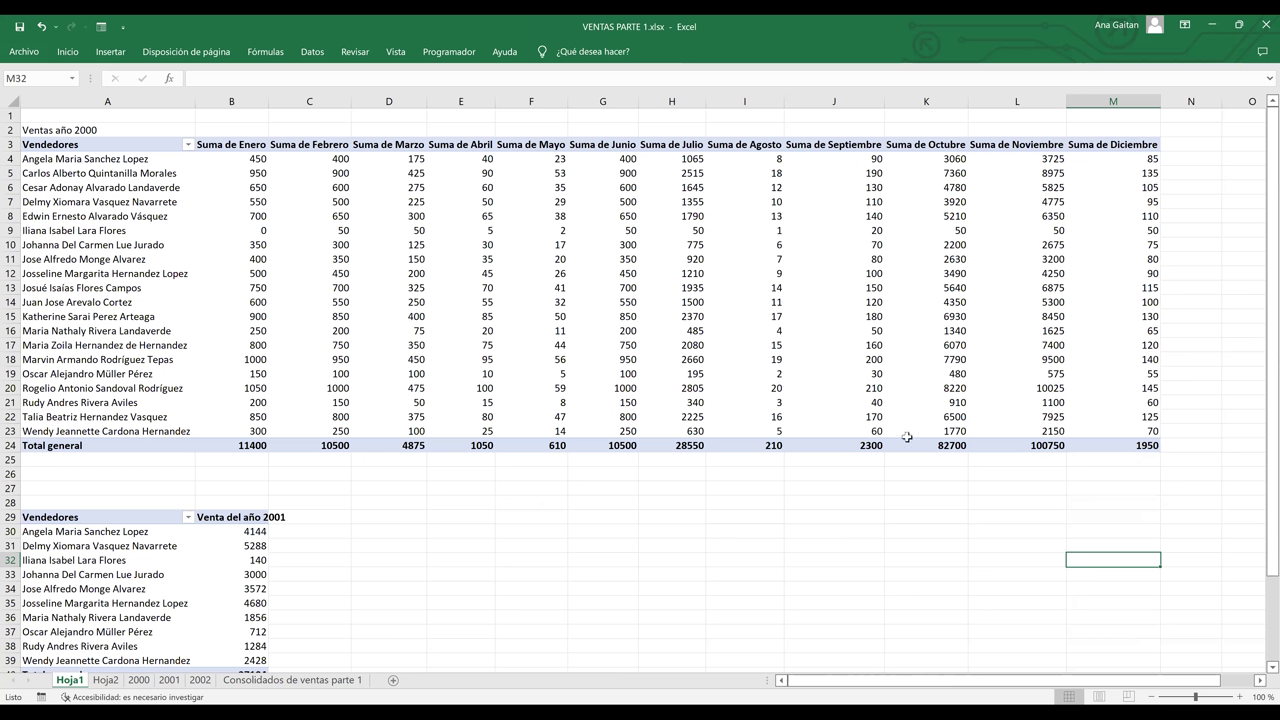
Add a sales target below the 2000 pivot table, with the label Meta in G29 and 700 in H29
click(578, 517)
text(Meta)
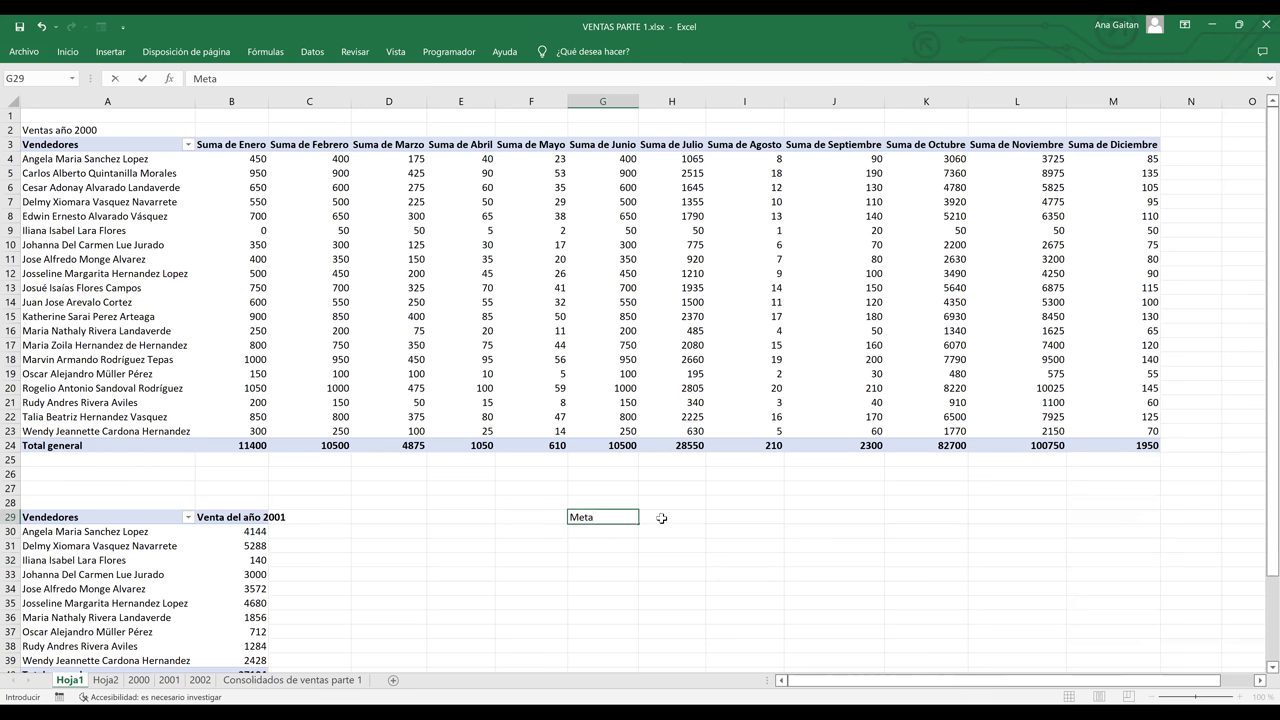
click(693, 520)
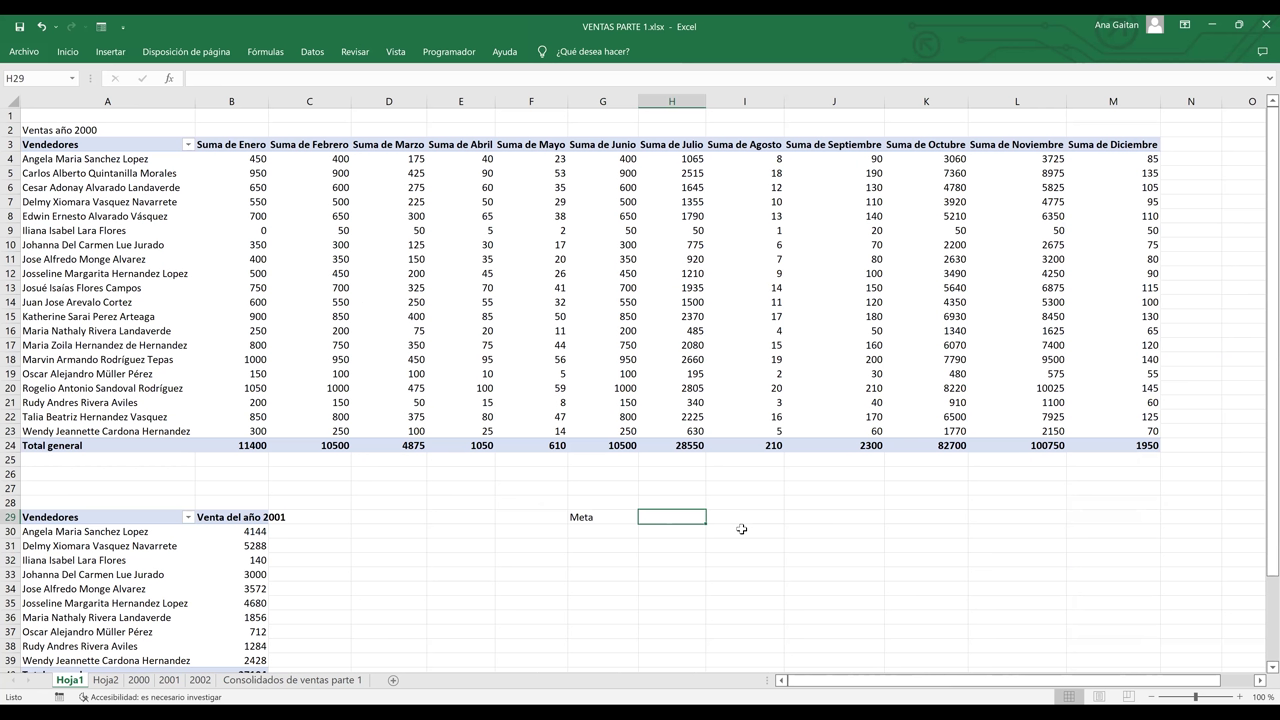
text(700)
key(Tab)
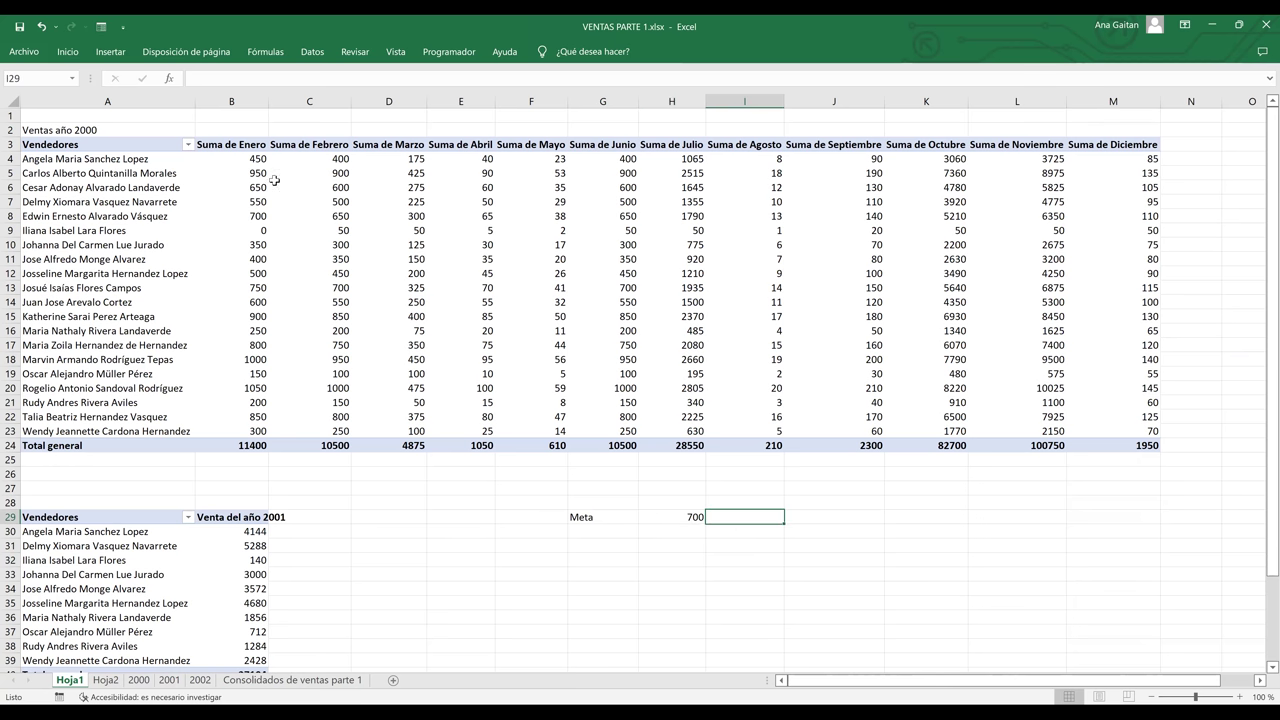
key(Left)
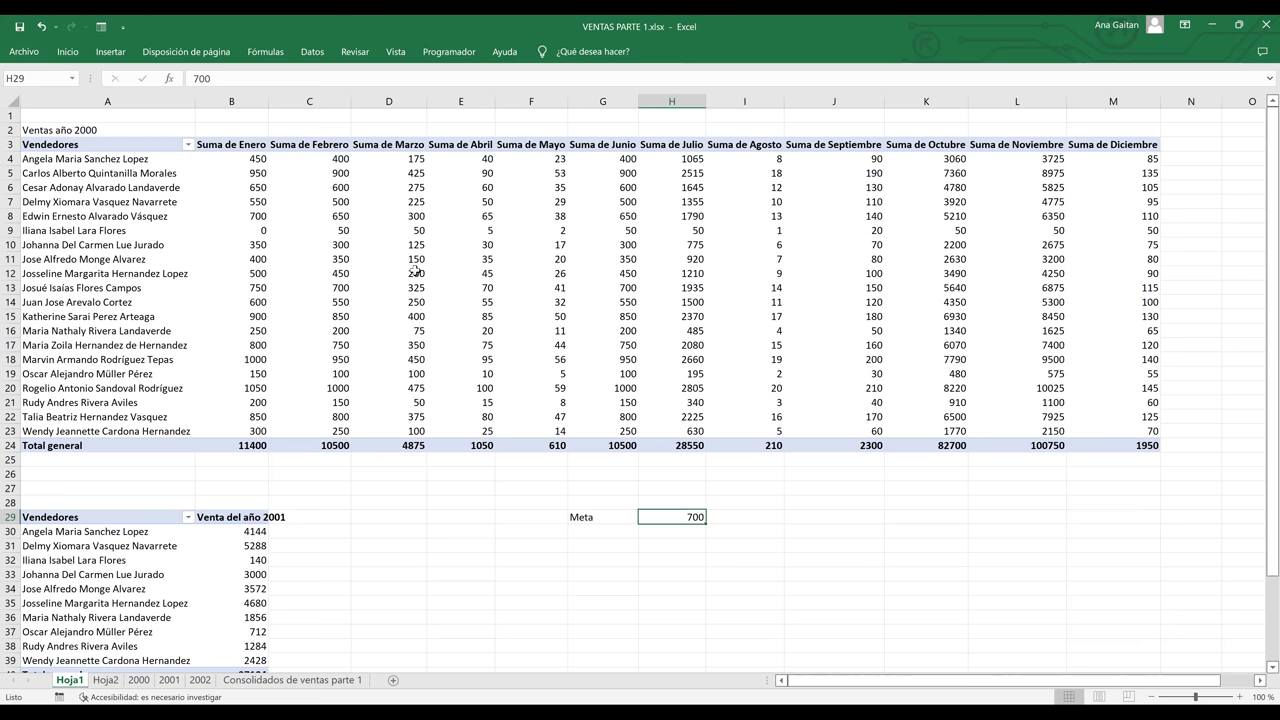
Highlight the monthly sales in B4:M23 greater than 699,99 with green fill and dark green text
drag(231, 158, 1017, 345)
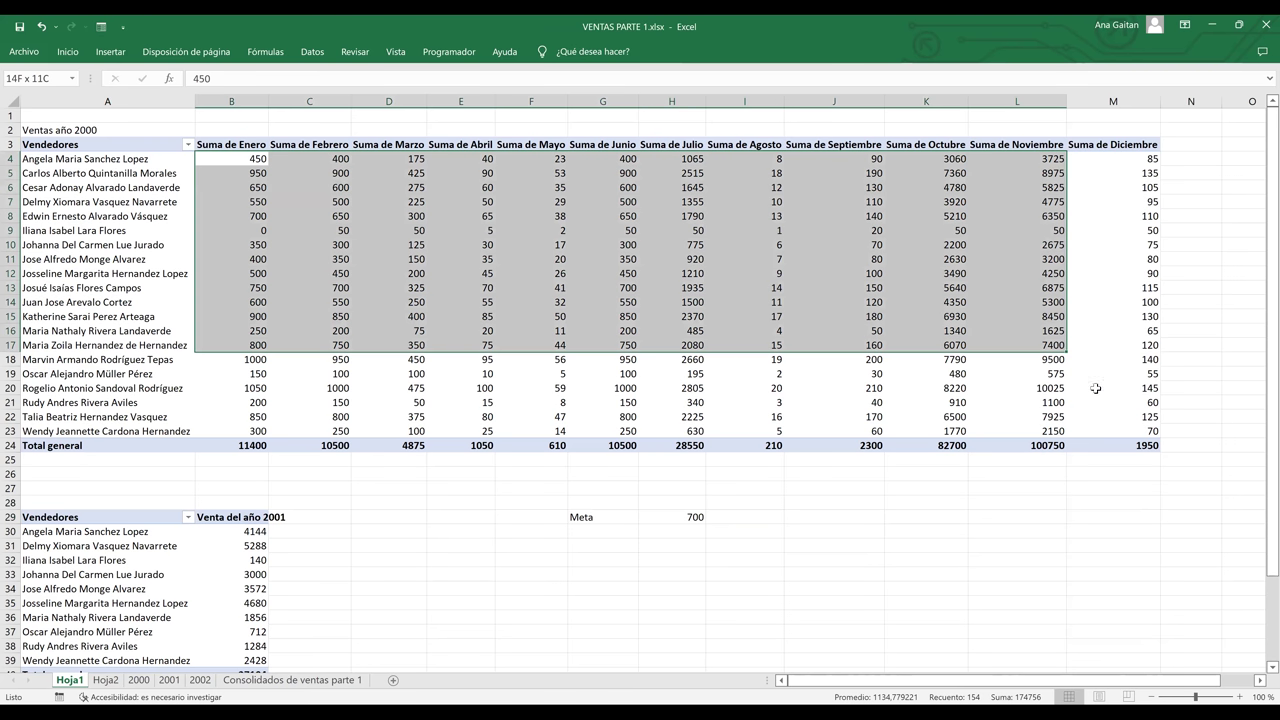
drag(1108, 423, 1108, 431)
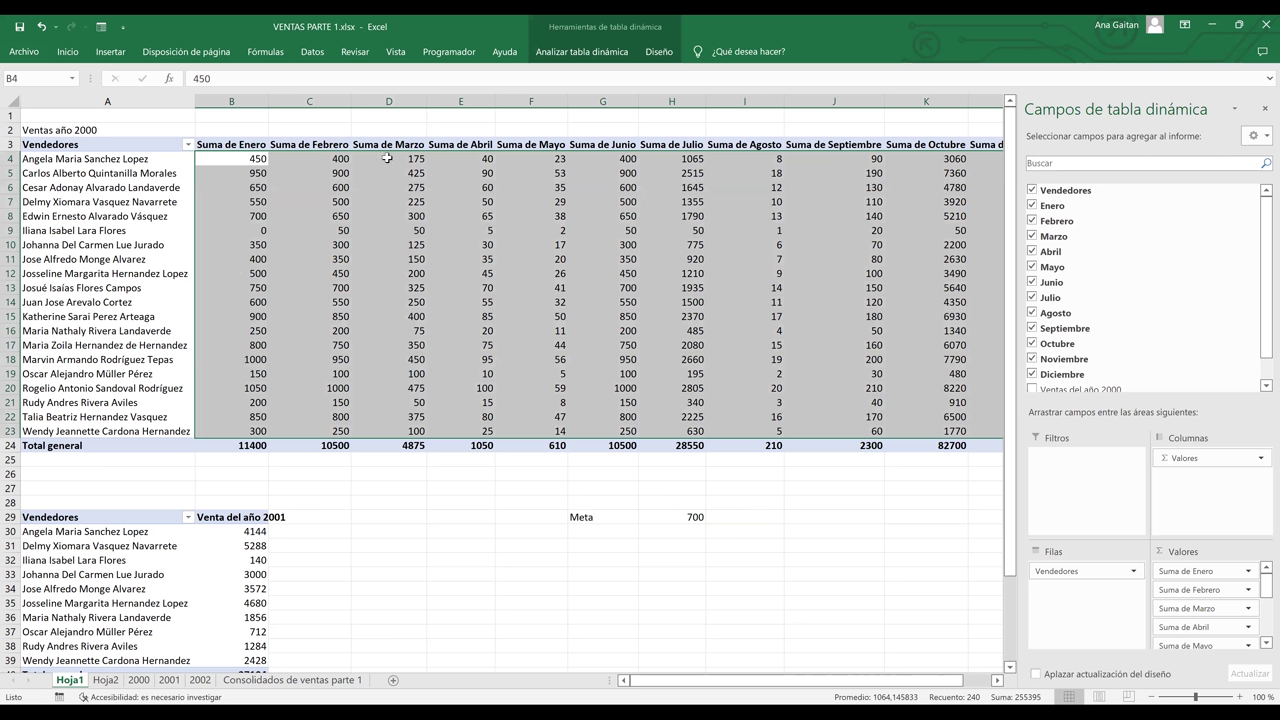
click(68, 52)
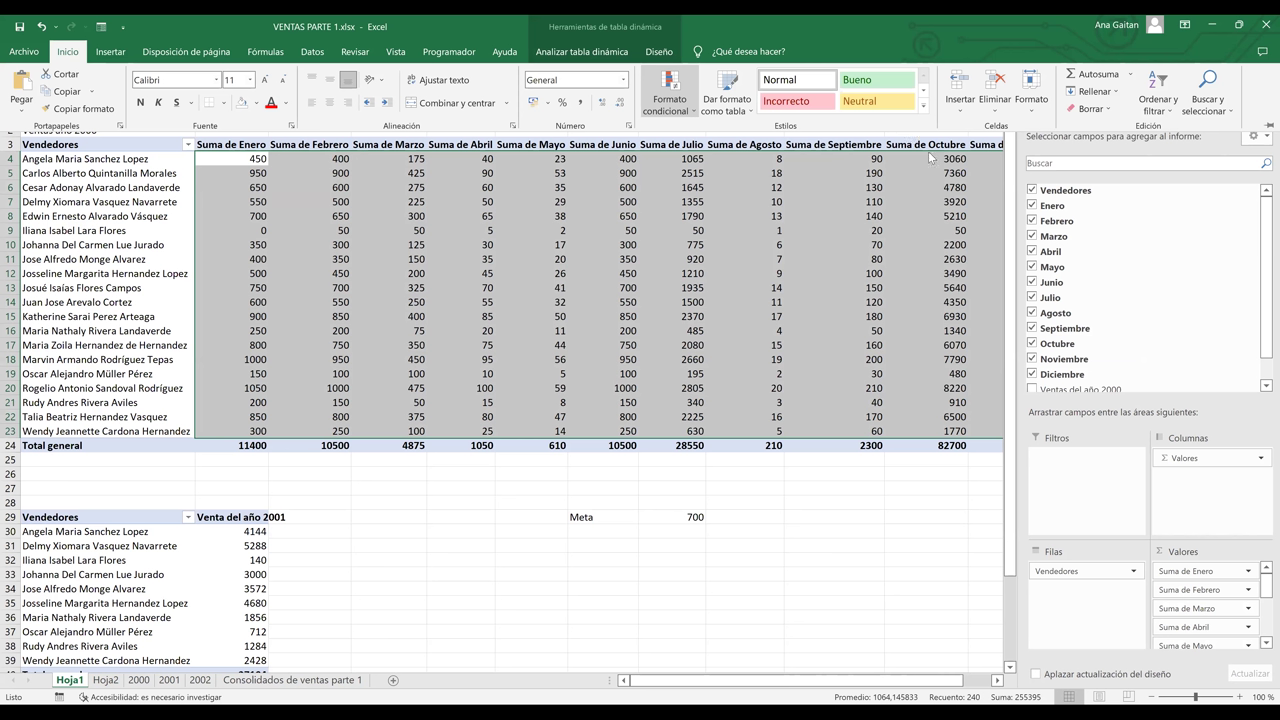
key(alt+o)
key(l)
key(r)
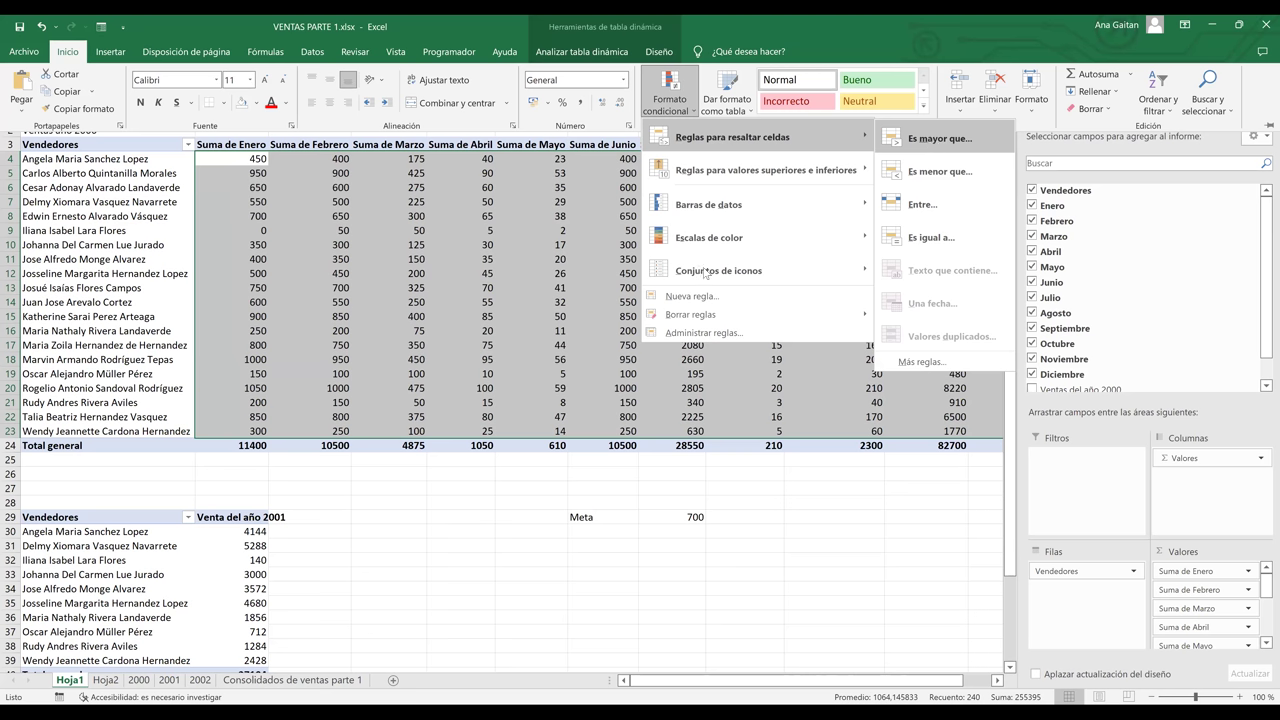
key(Return)
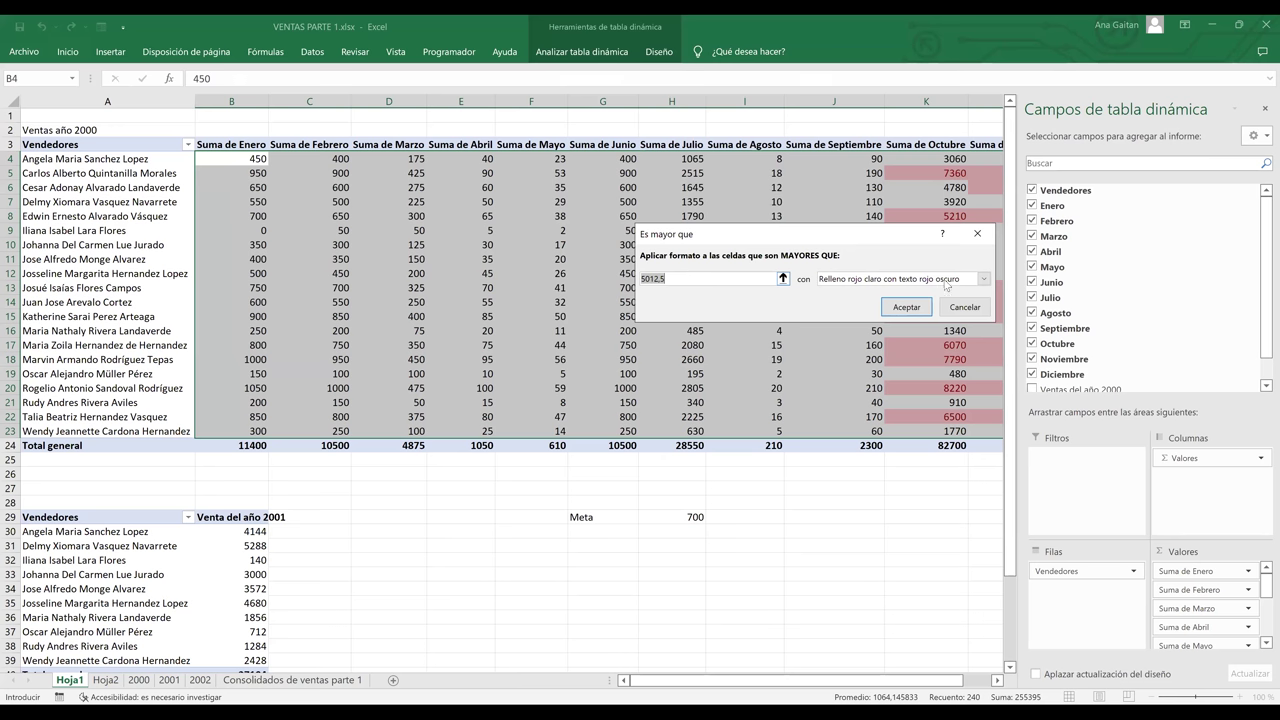
click(943, 282)
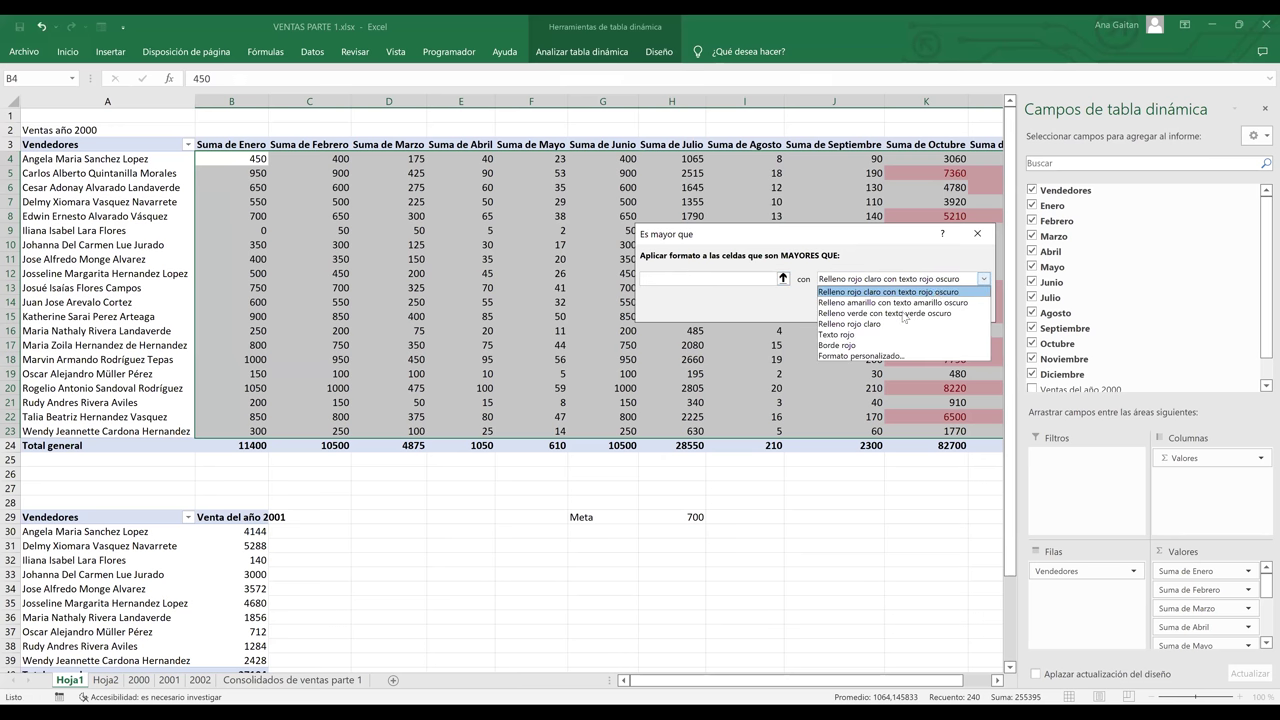
key(Down)
key(Down)
click(733, 279)
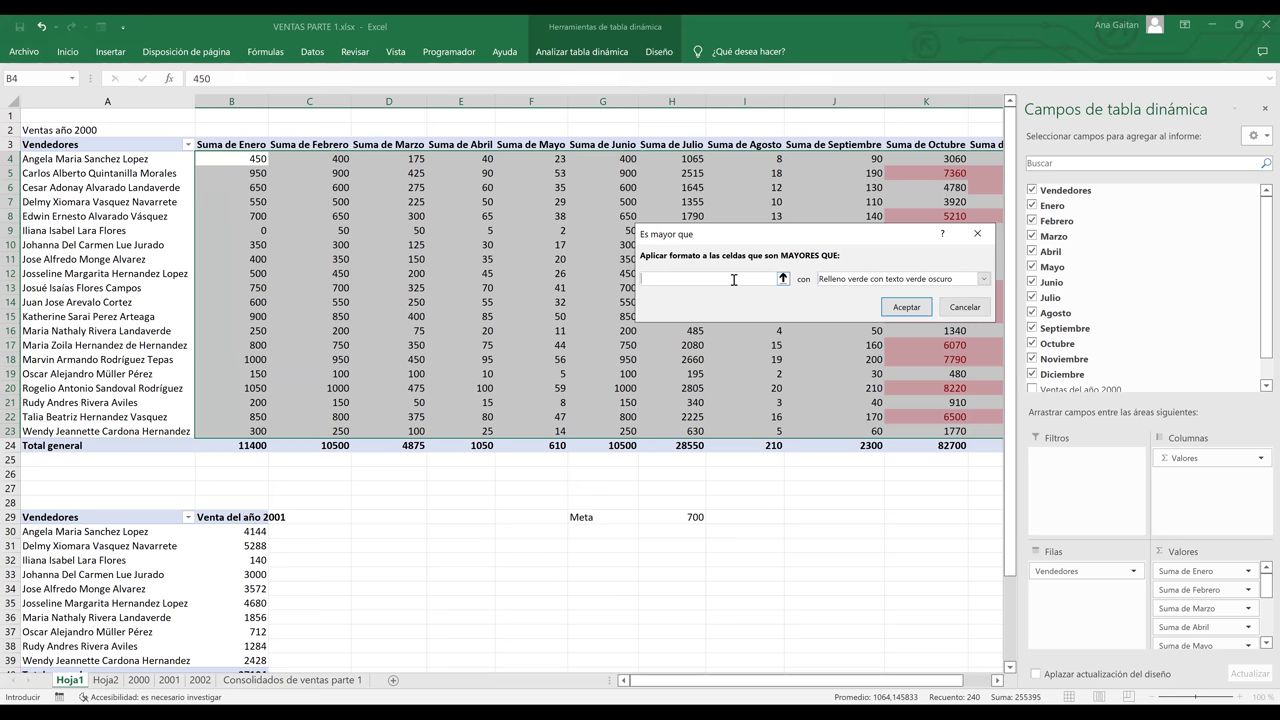
text(6)
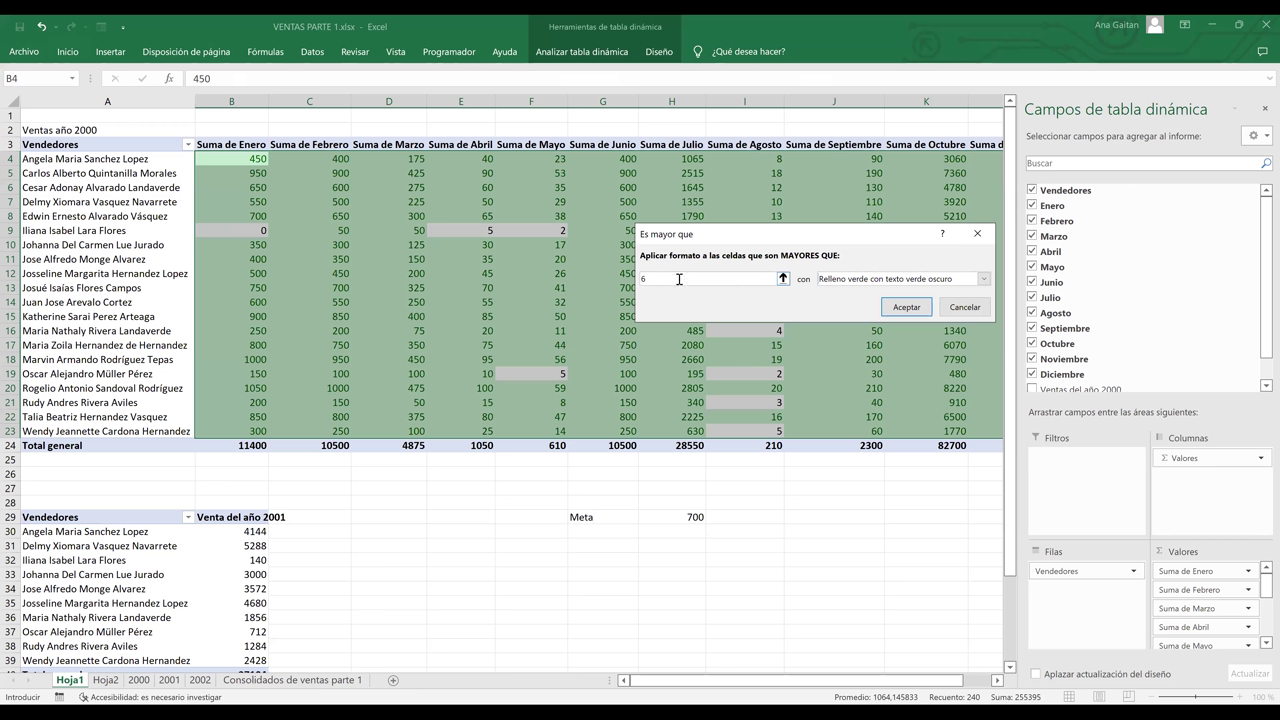
text(99,99)
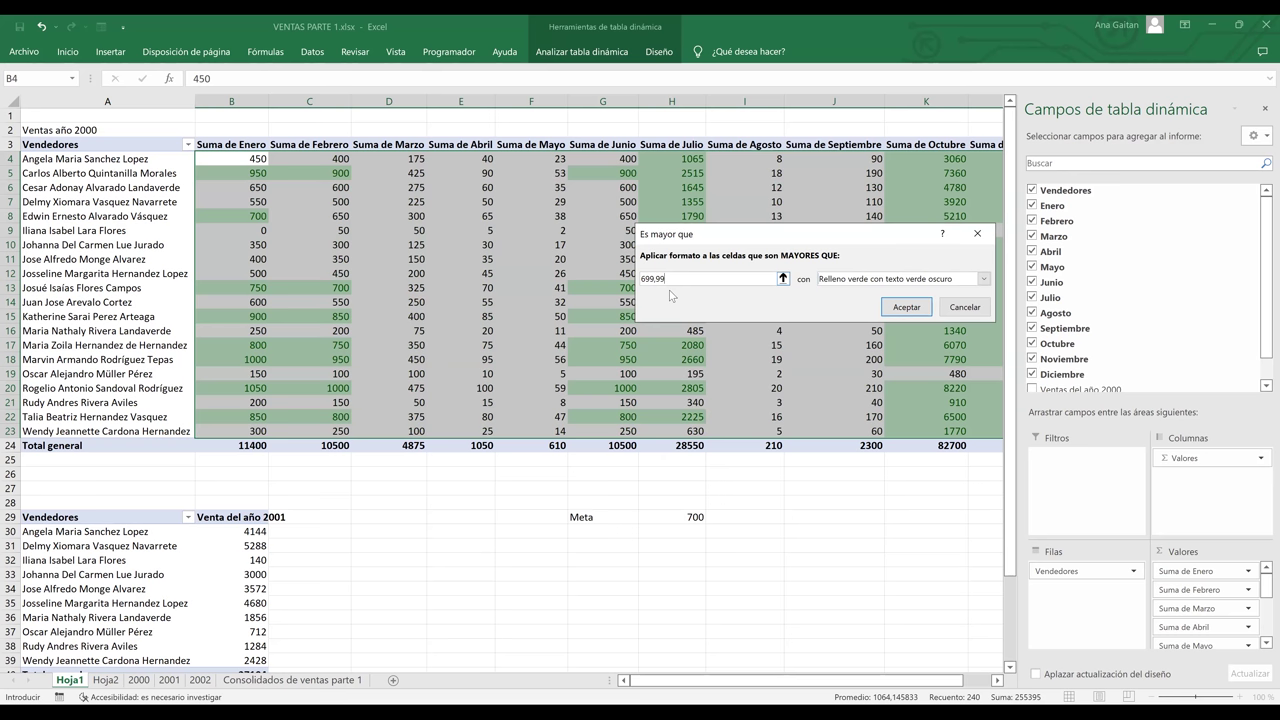
click(907, 307)
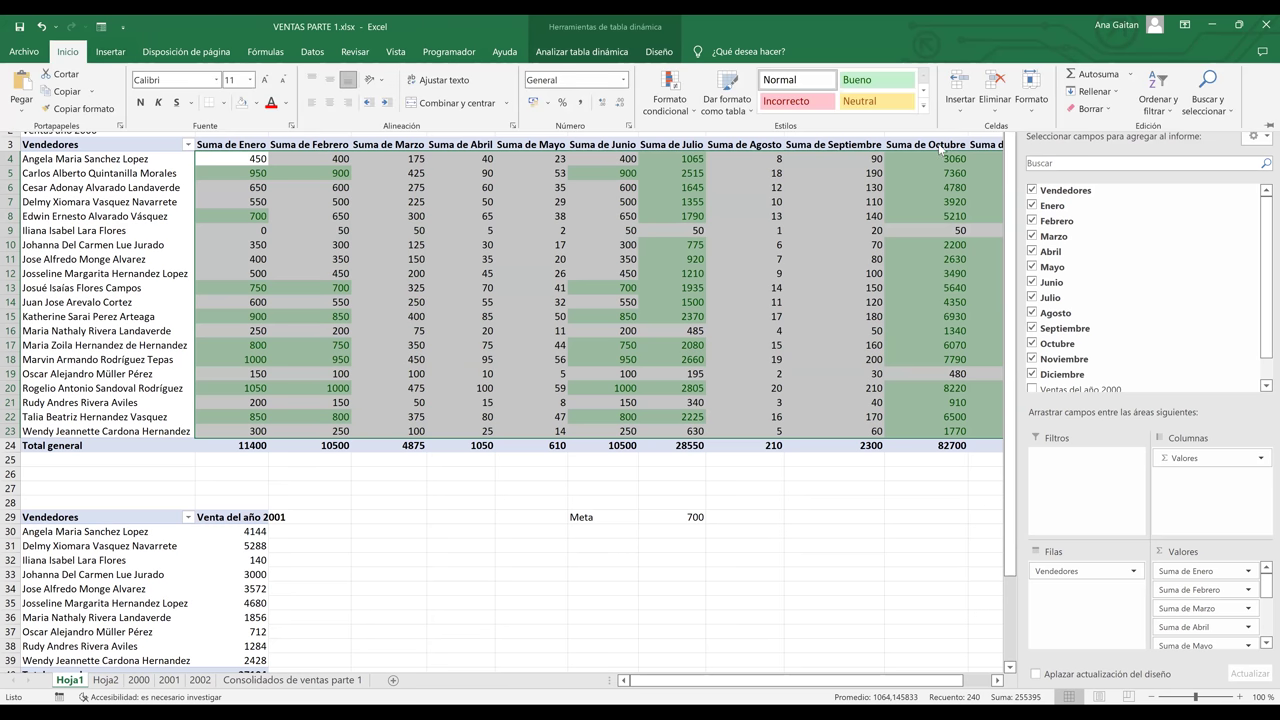
Highlight the monthly sales in B4:M23 less than 700 with light red fill and dark red text
key(alt+o)
key(f)
key(c)
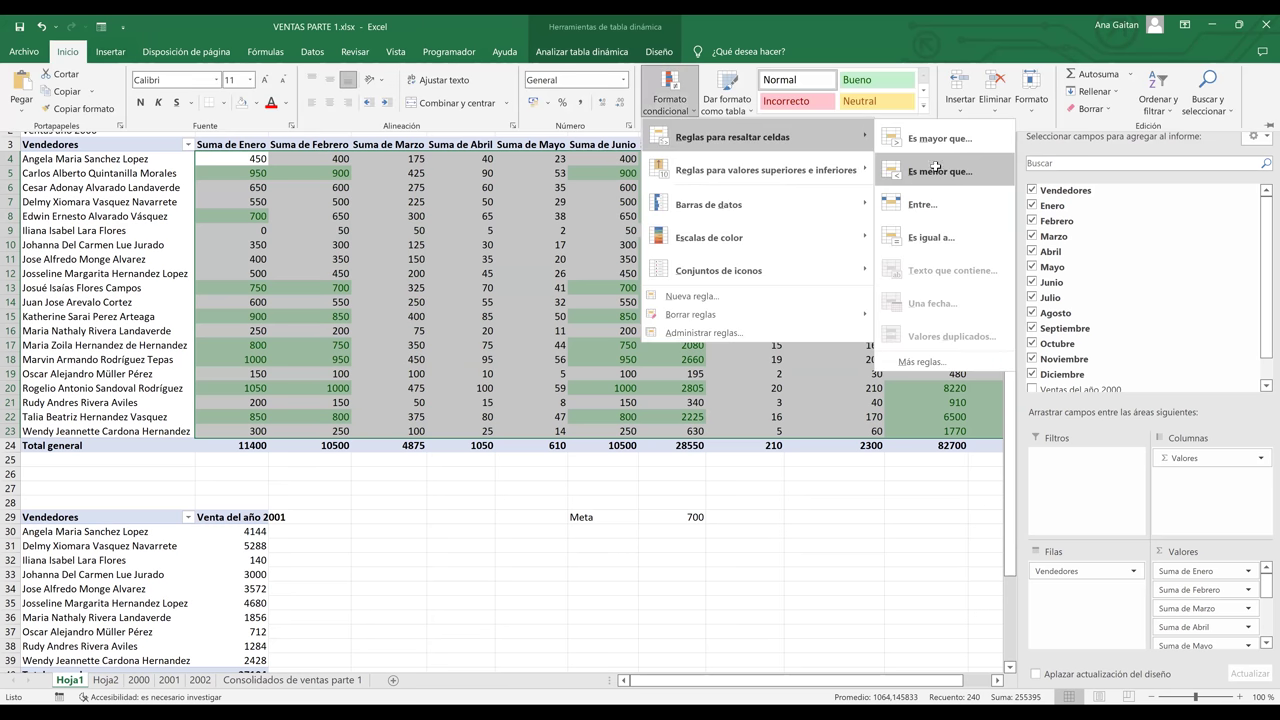
click(935, 170)
text(700)
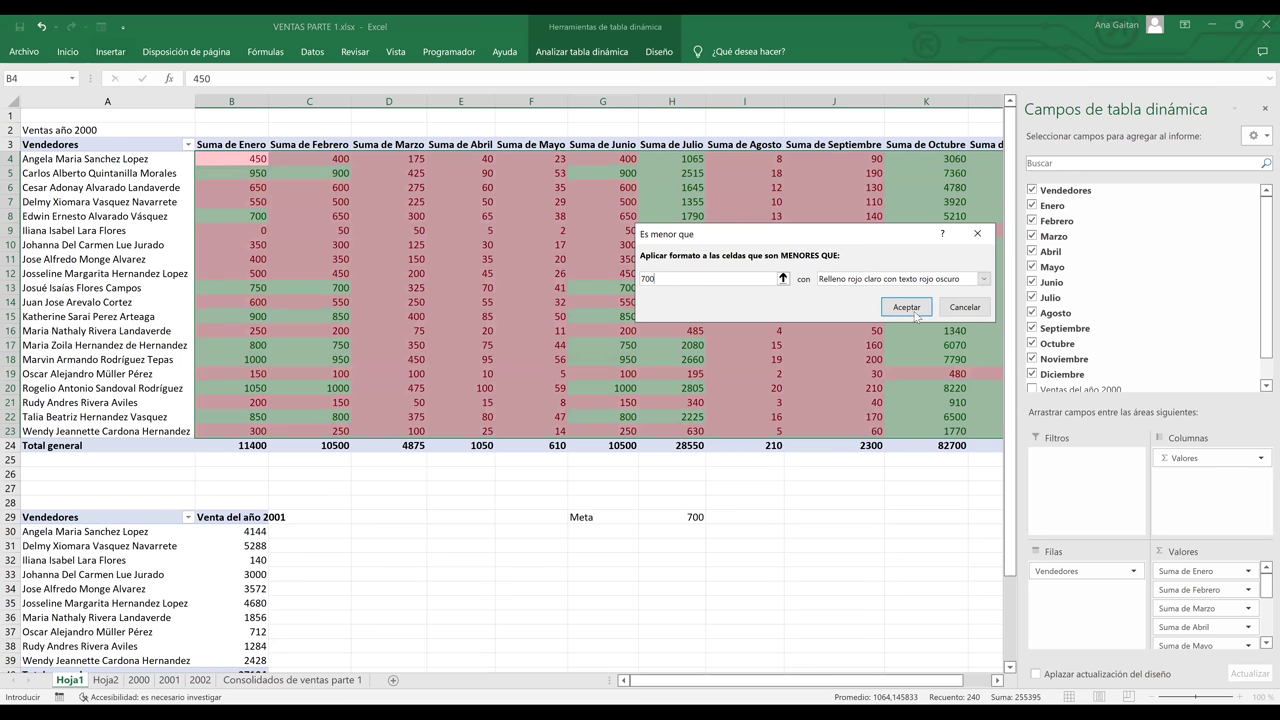
key(Return)
click(828, 521)
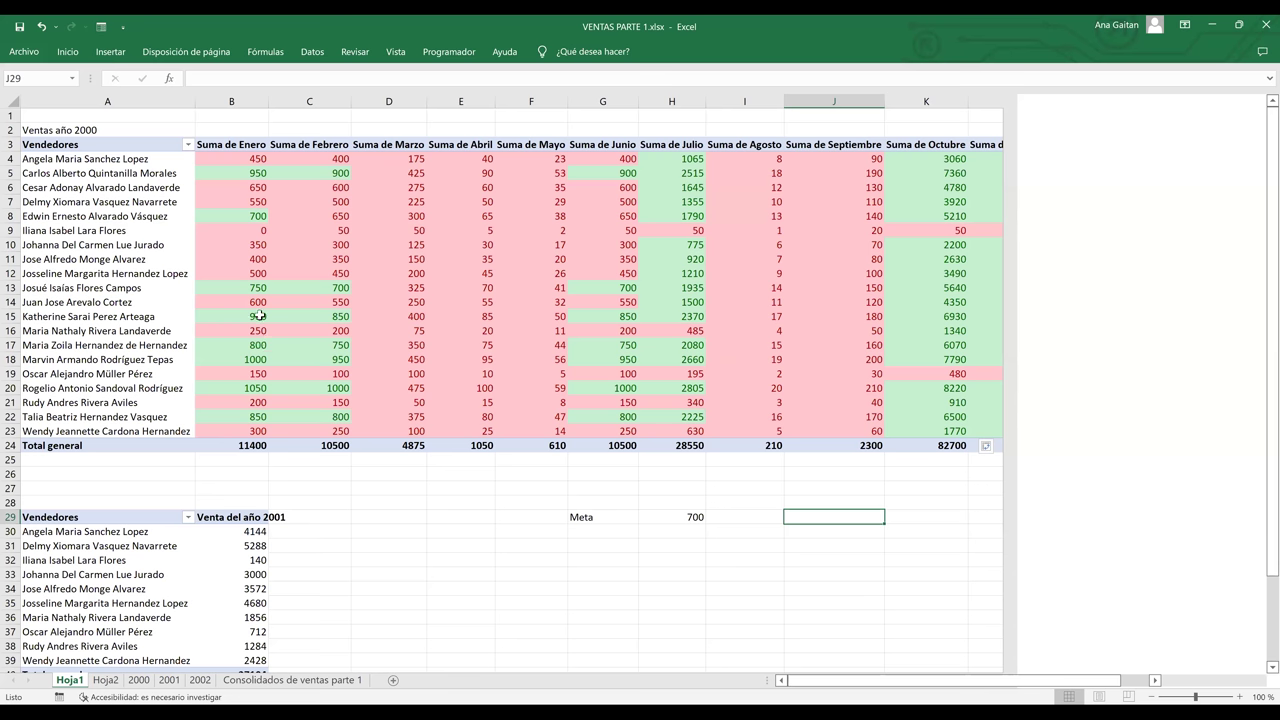
Examine the coloured monthly sales of 2000 against the Meta value in H29, checking which sellers reach the target each month
click(309, 330)
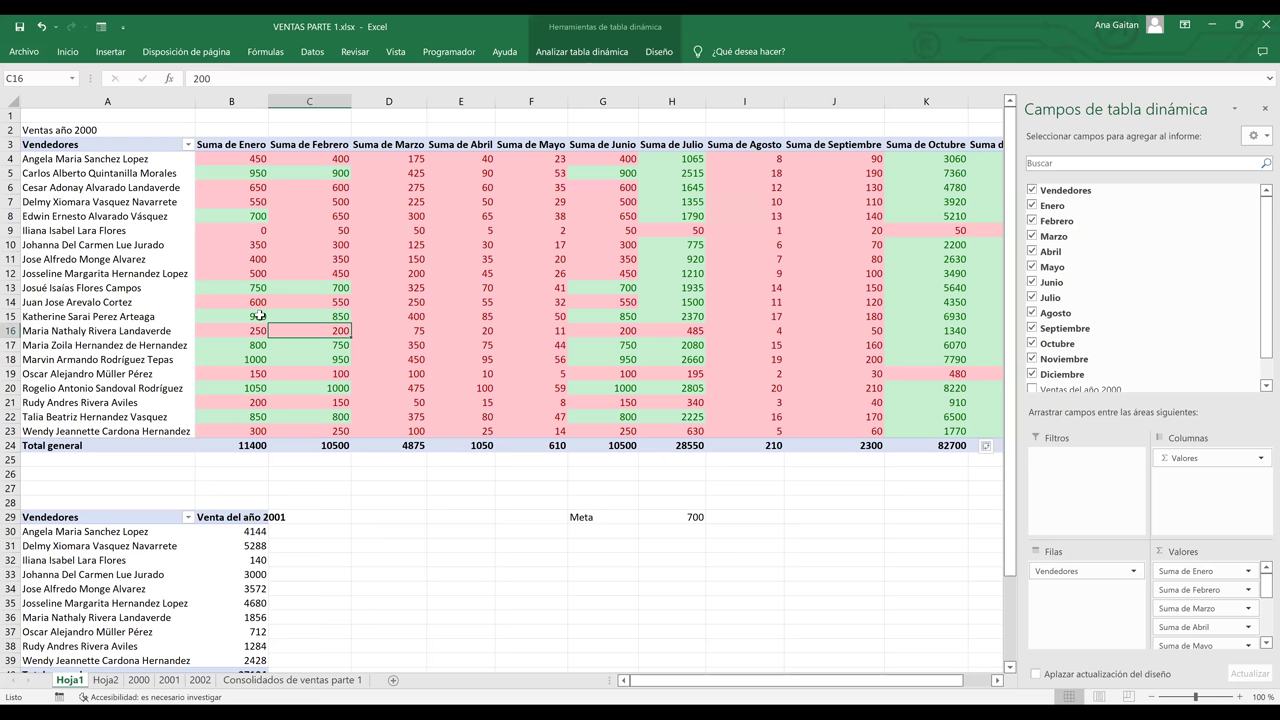
key(Right)
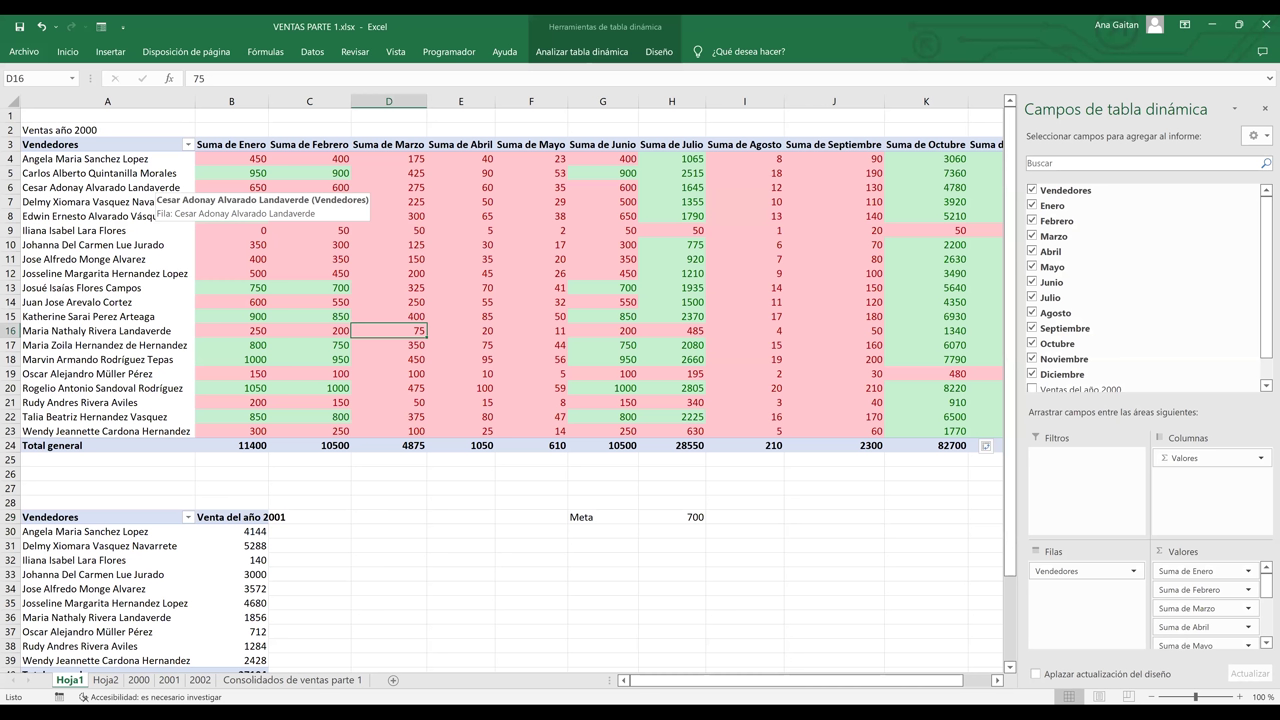
click(1262, 110)
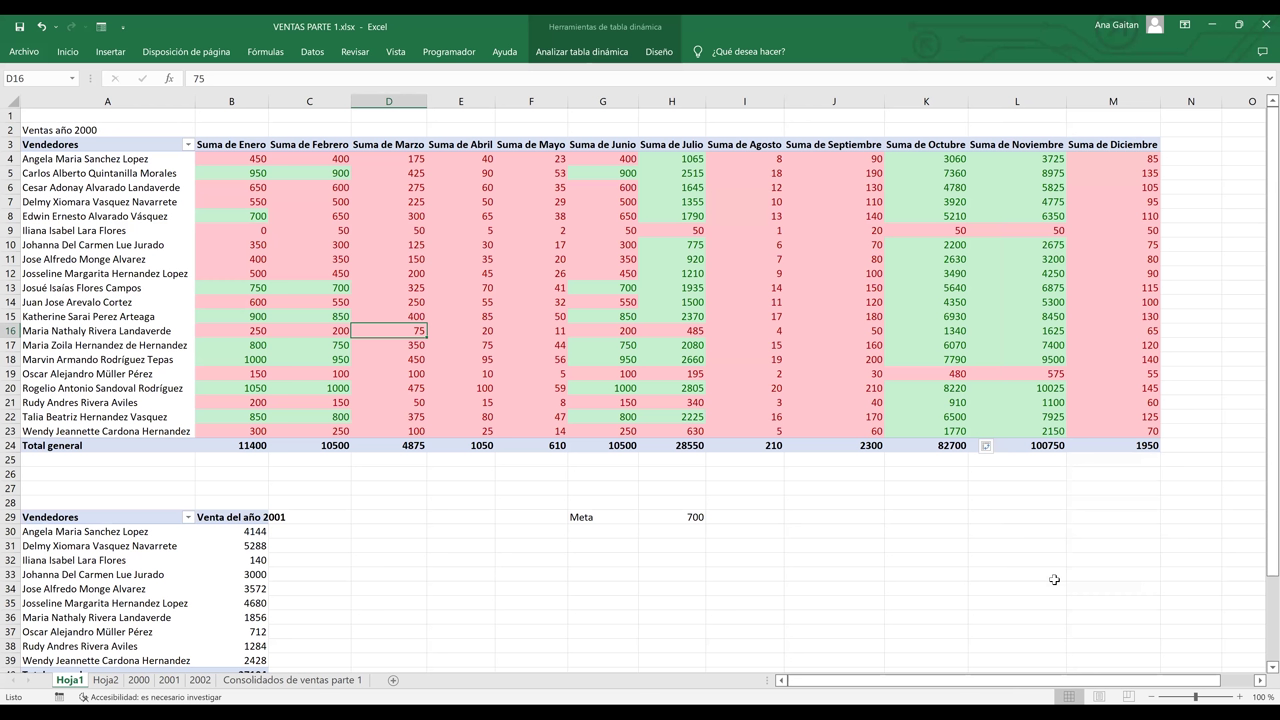
click(685, 517)
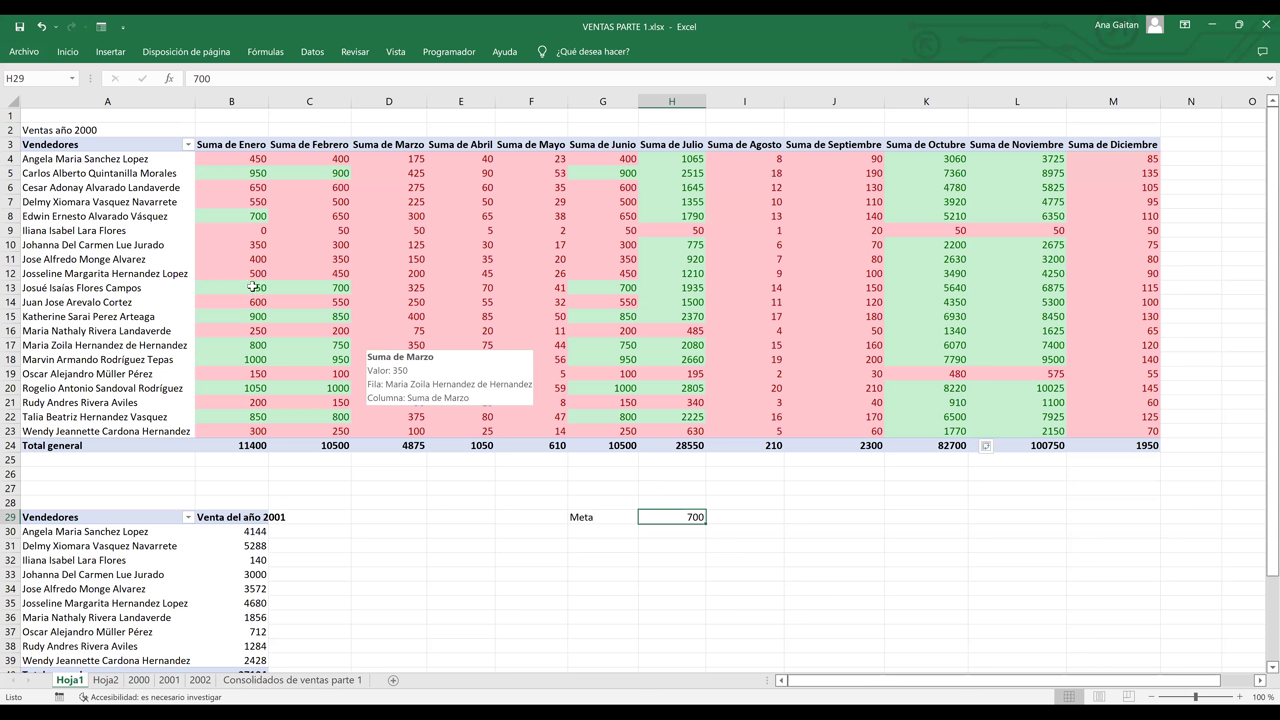
click(234, 350)
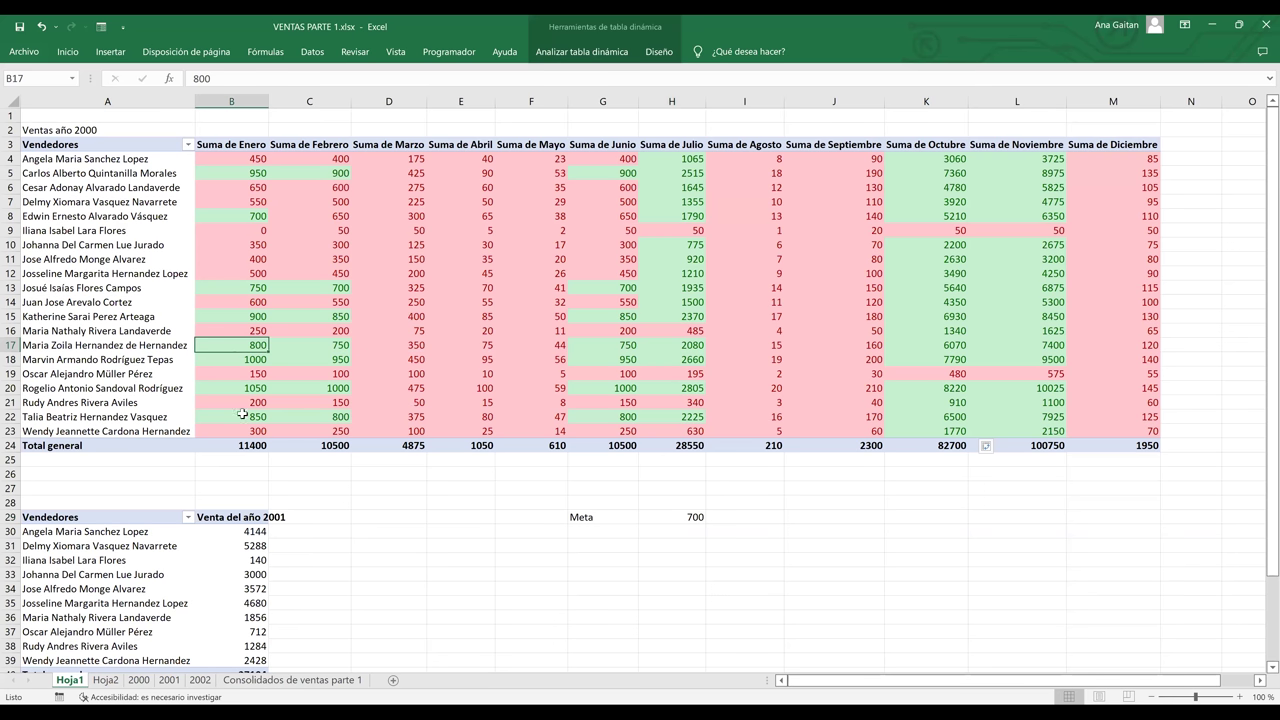
click(242, 413)
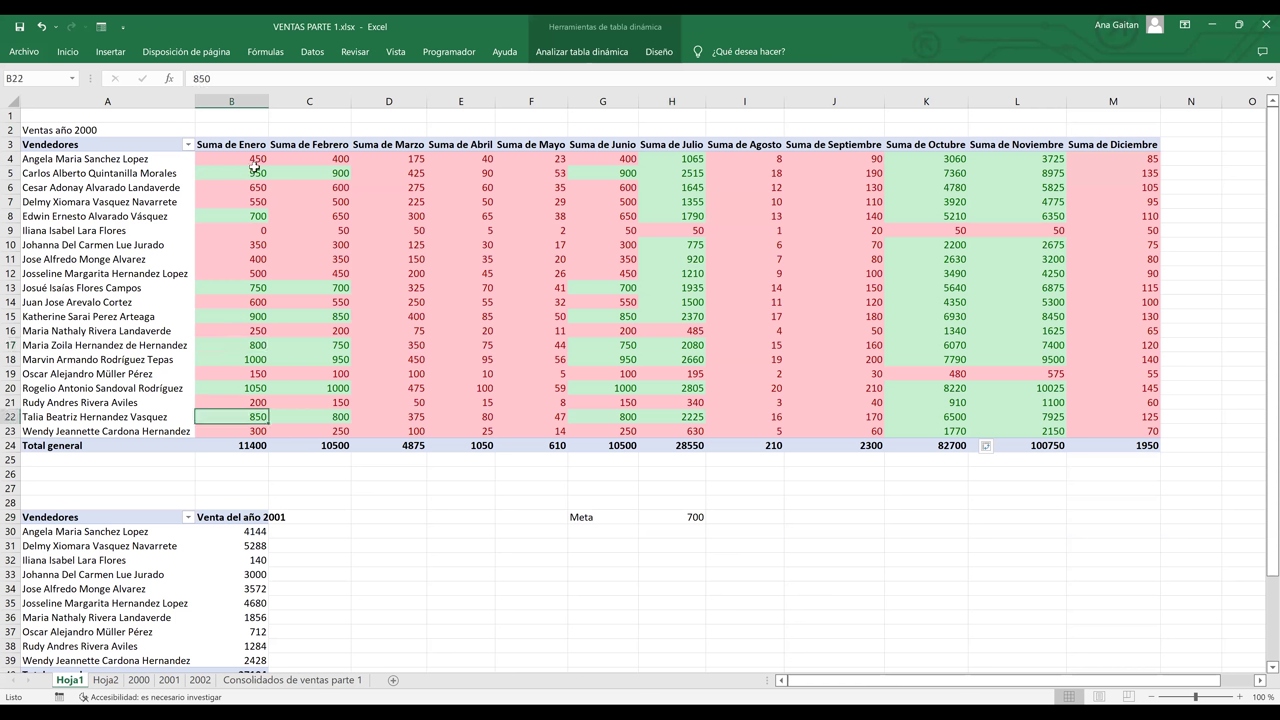
click(258, 268)
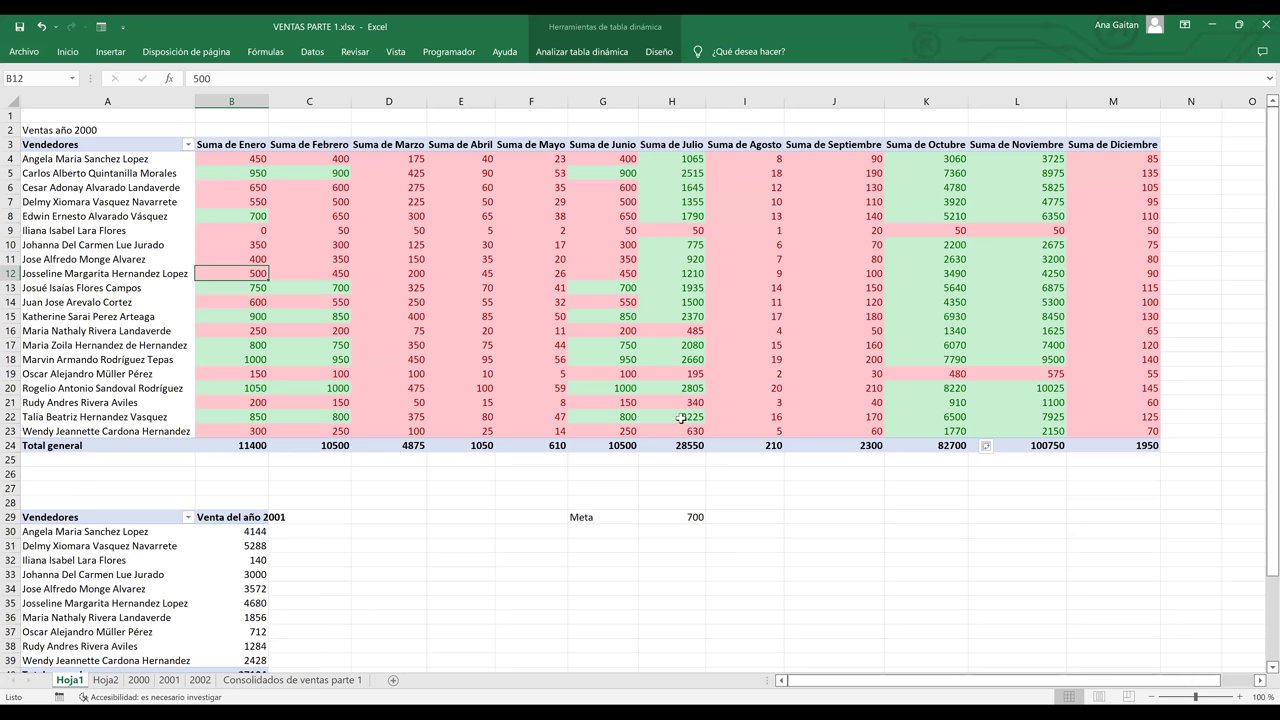
drag(231, 173, 389, 388)
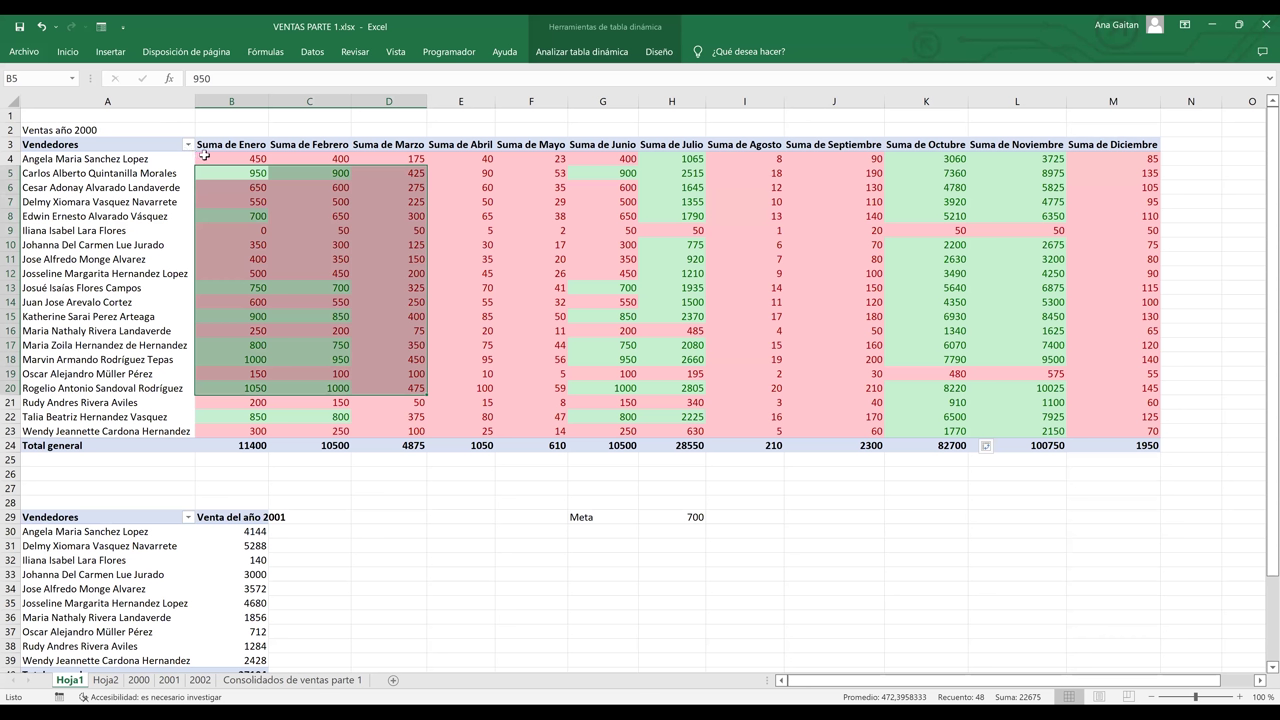
click(372, 319)
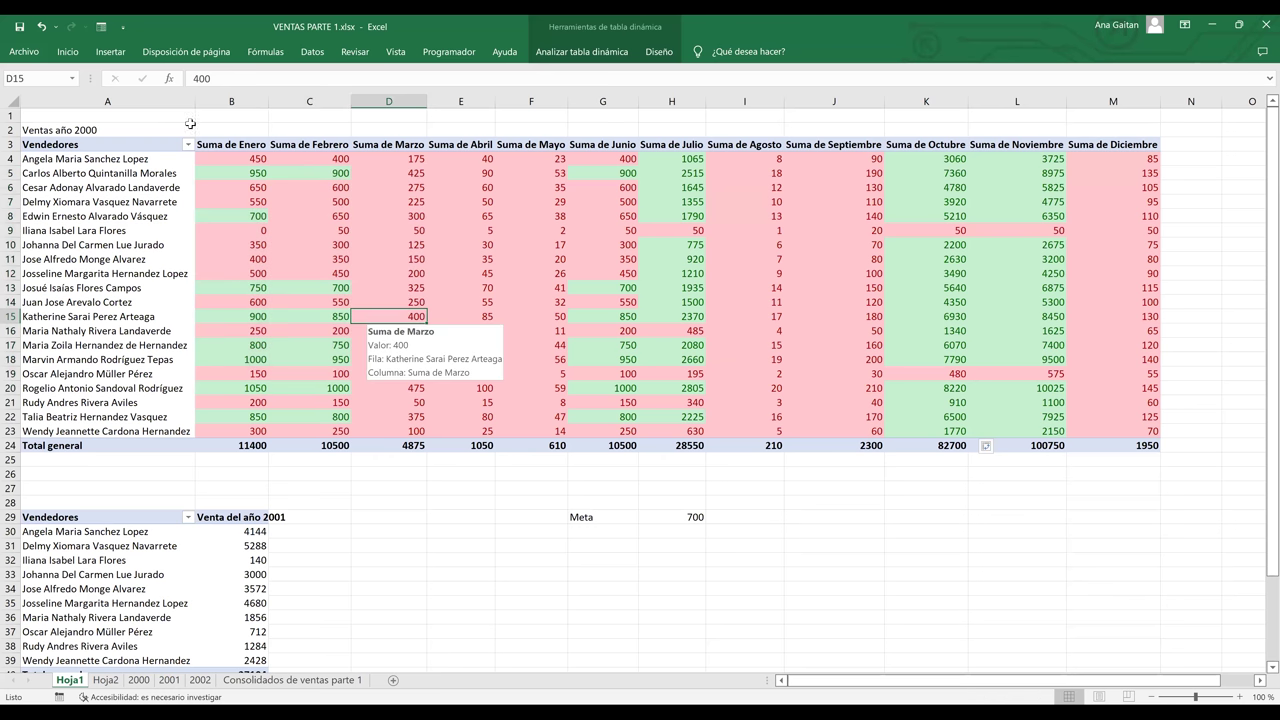
Replace the highlight rules on the monthly sales in B4:M23 with green gradient data bars
drag(215, 155, 400, 172)
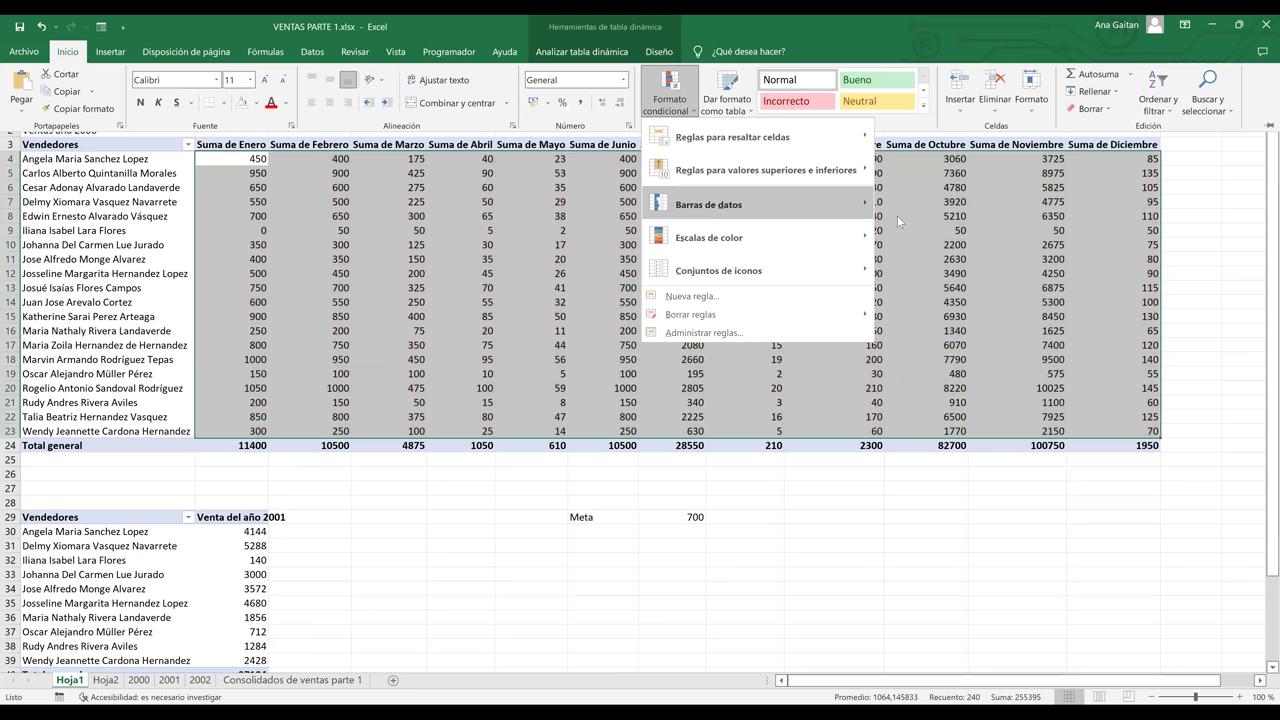
mouse_move(914, 219)
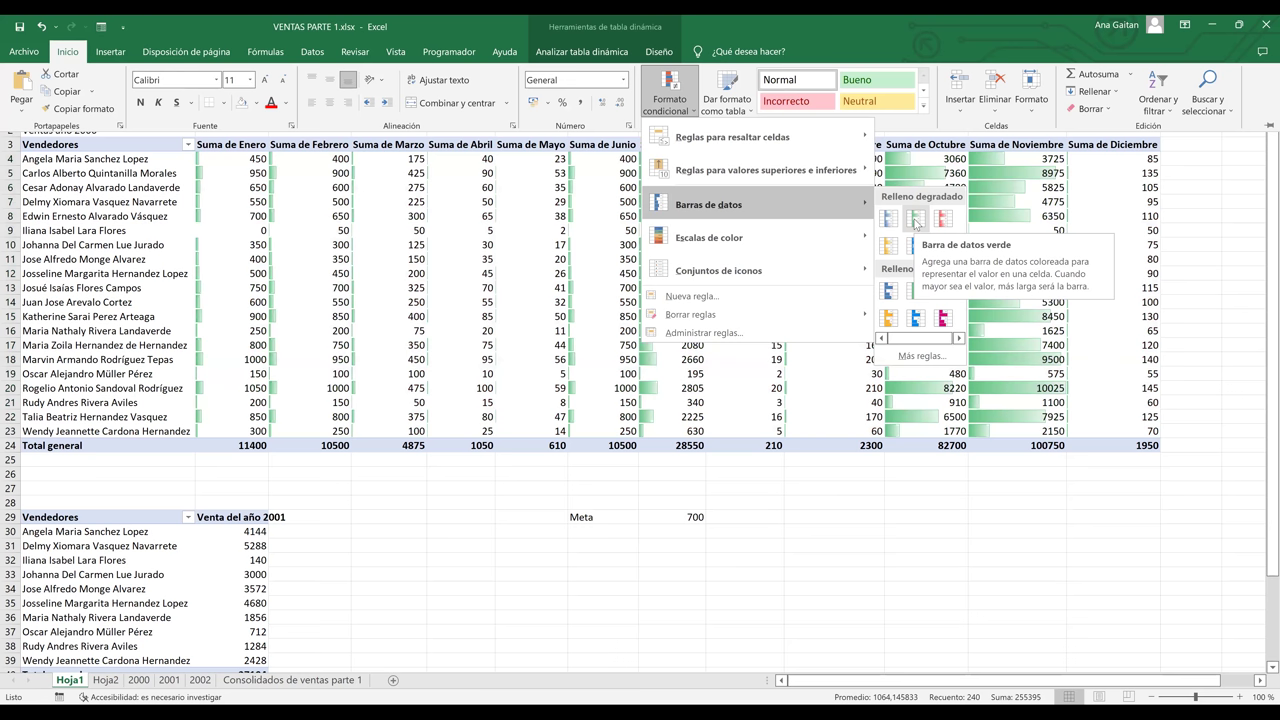
click(669, 330)
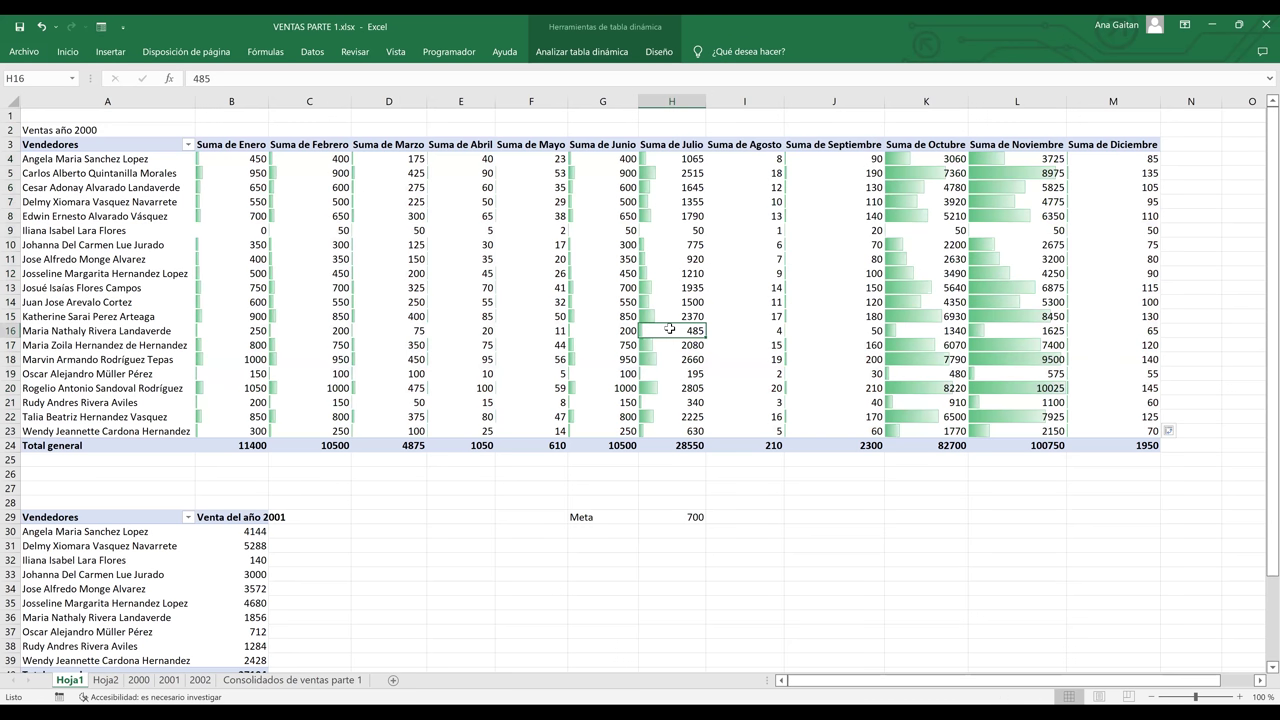
Examine the data bars in the 2000 pivot table, comparing bar lengths between the low-sales months and Octubre and Noviembre
mouse_move(669, 330)
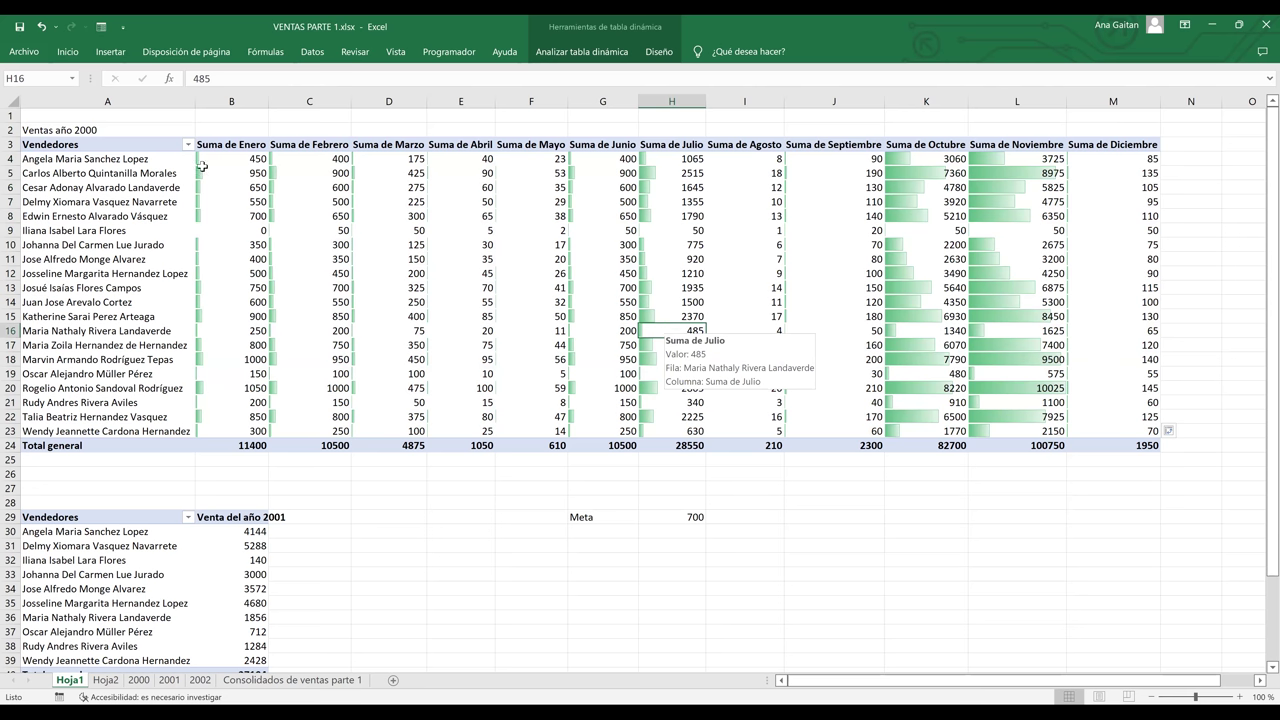
mouse_move(203, 163)
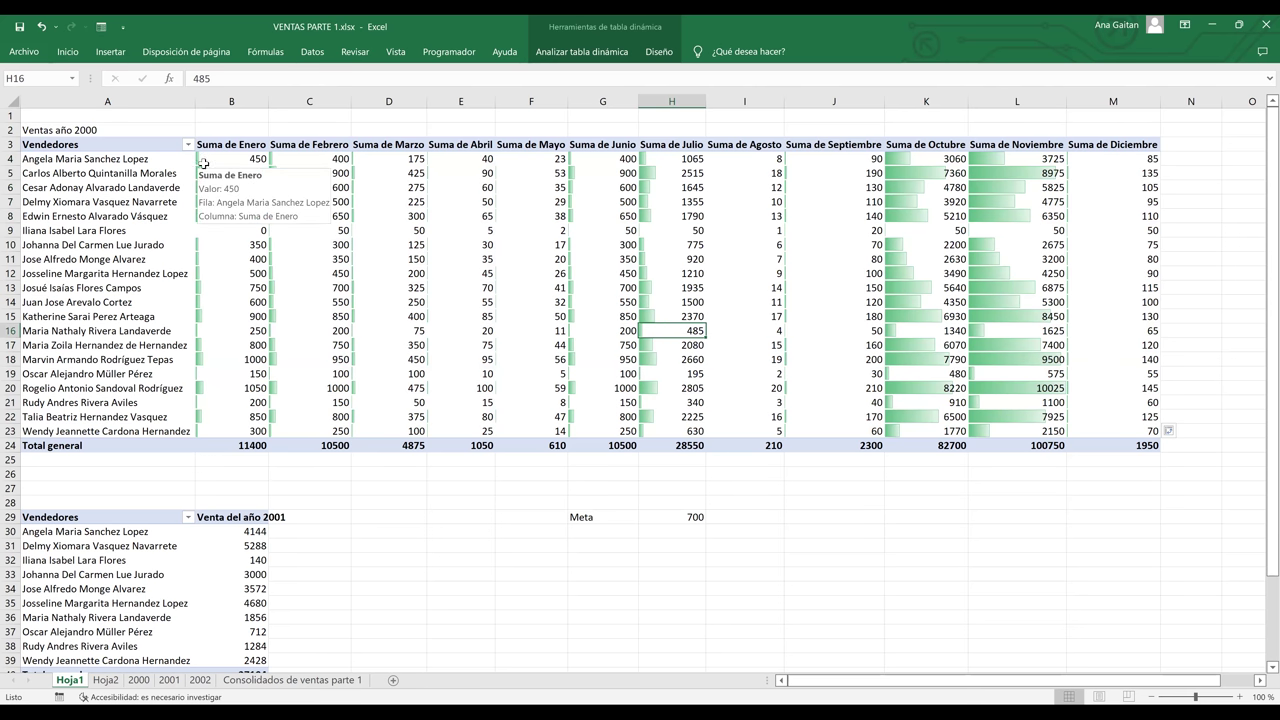
mouse_move(807, 218)
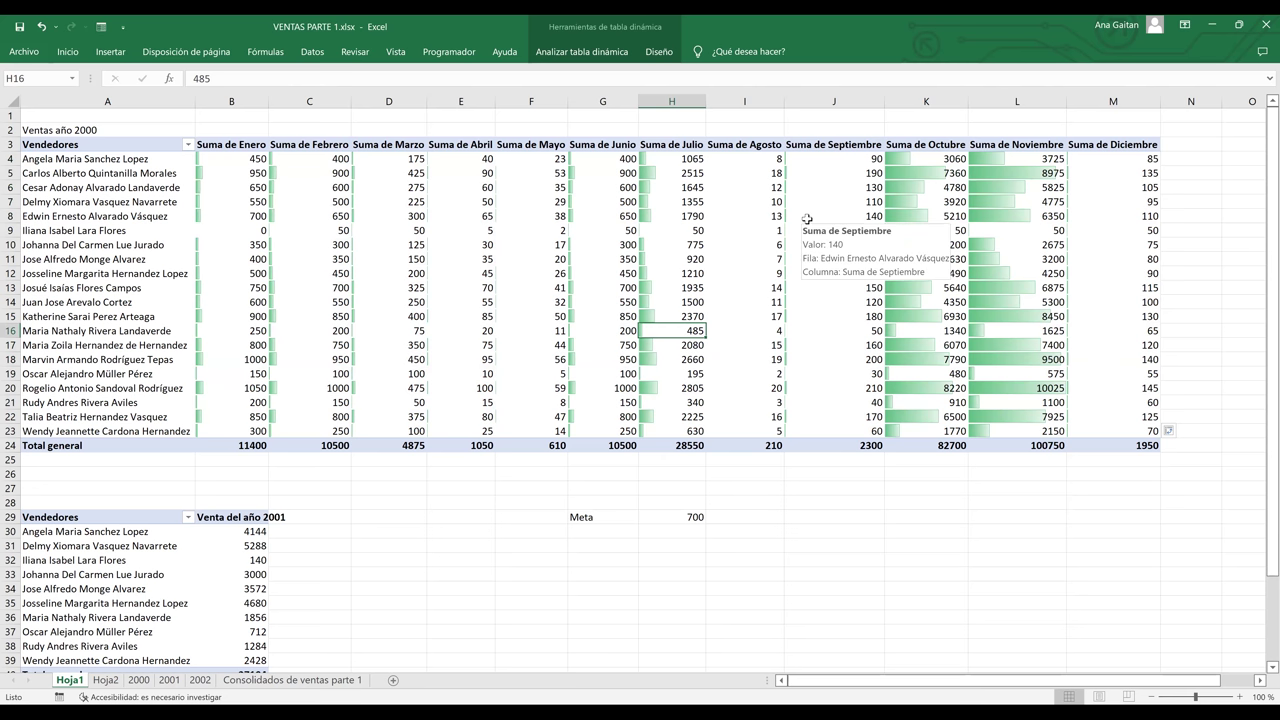
click(1033, 176)
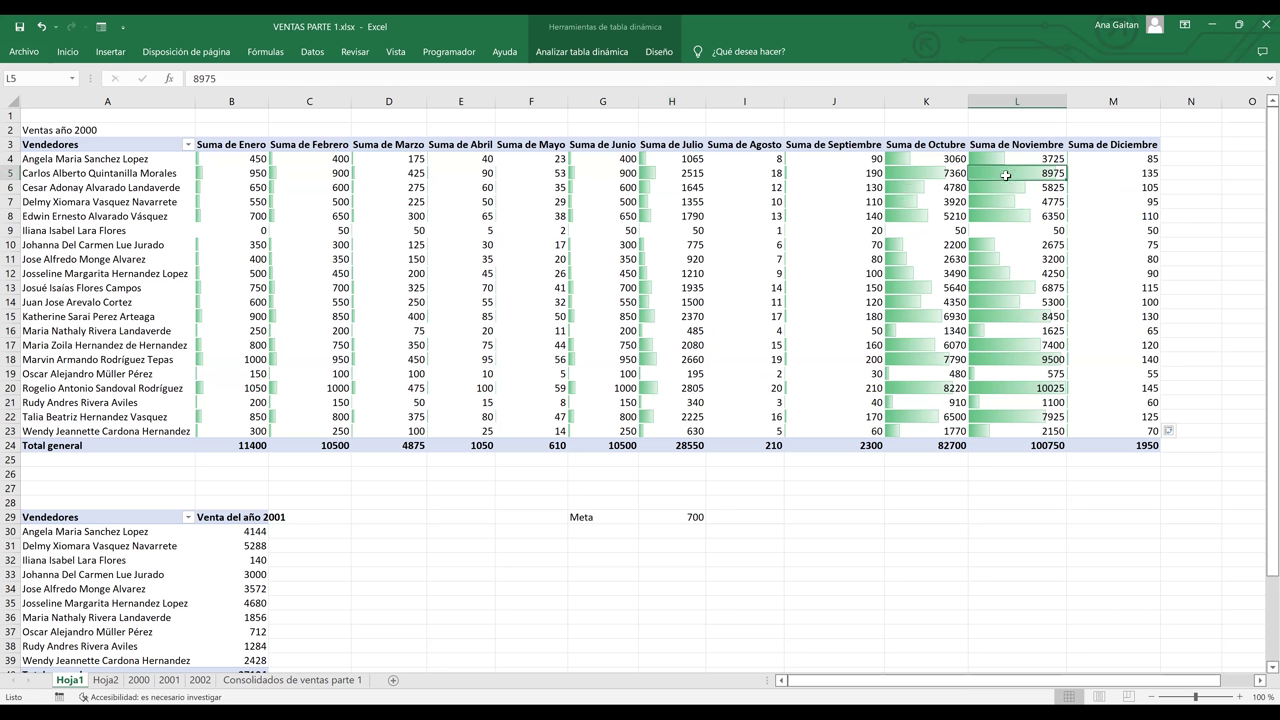
mouse_move(1005, 175)
mouse_move(218, 194)
click(484, 301)
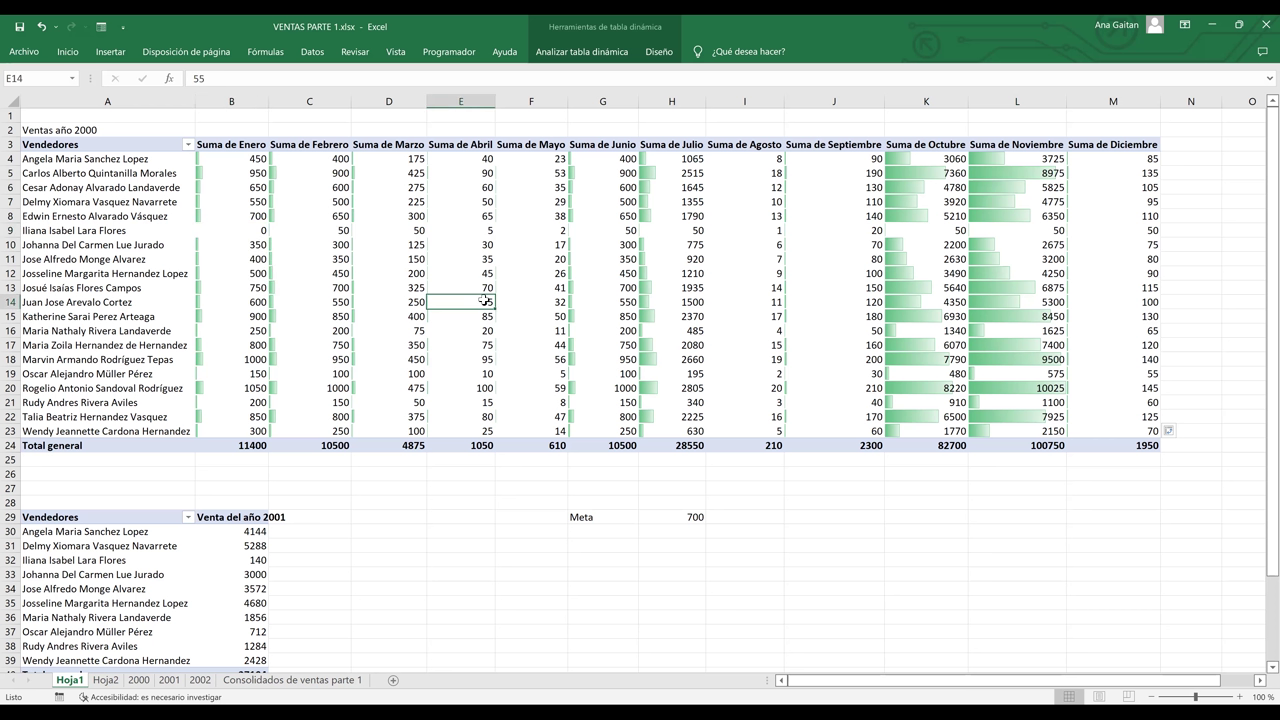
mouse_move(484, 301)
key(Left)
key(Down)
key(Down)
key(Down)
key(Down)
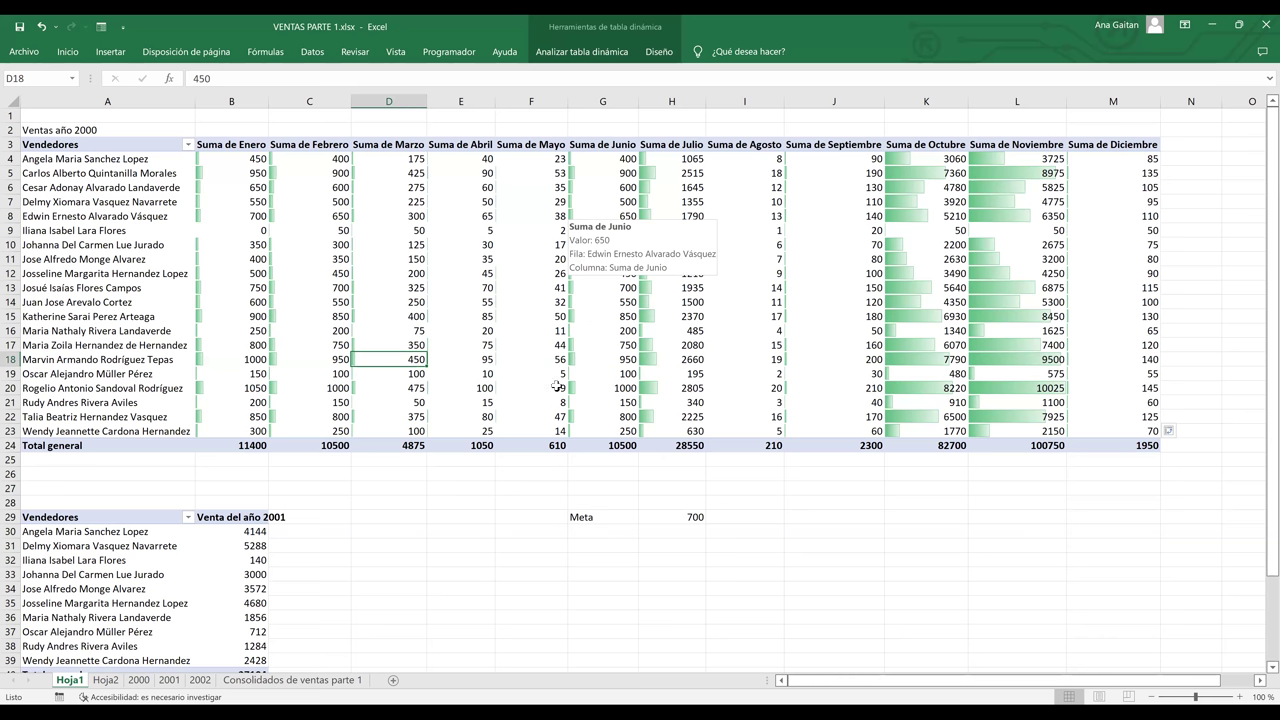
click(510, 546)
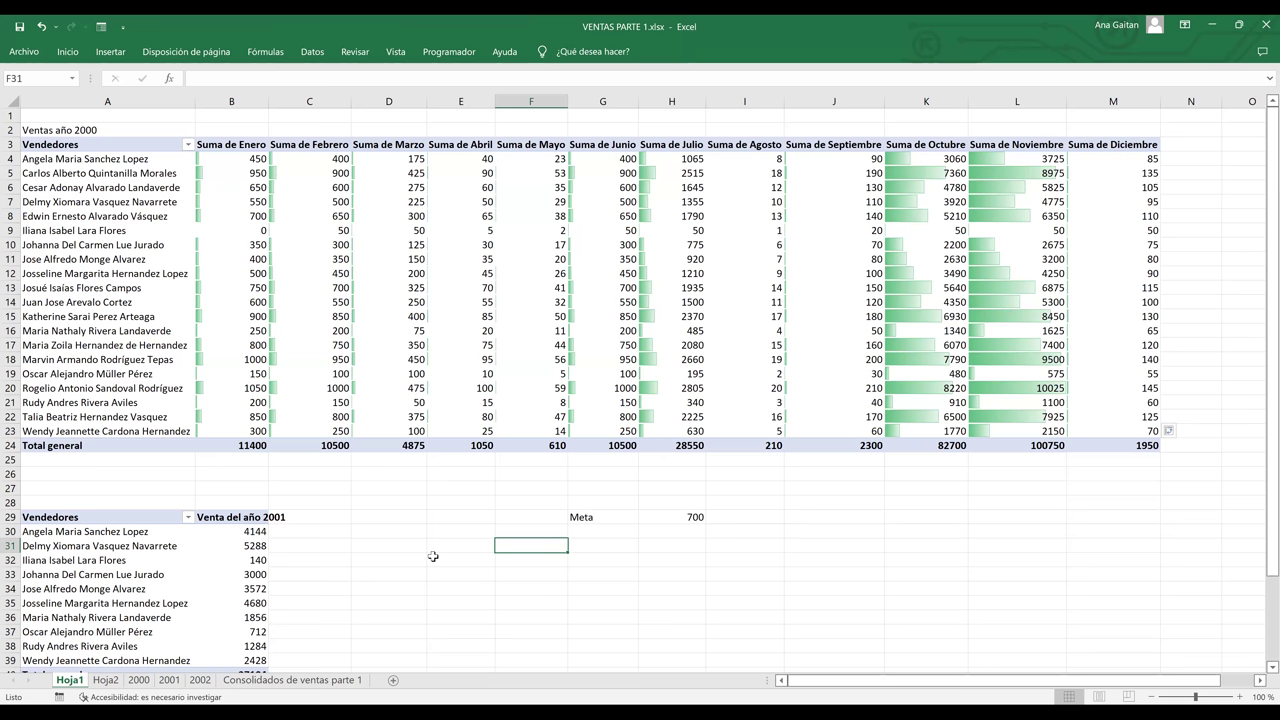
click(433, 556)
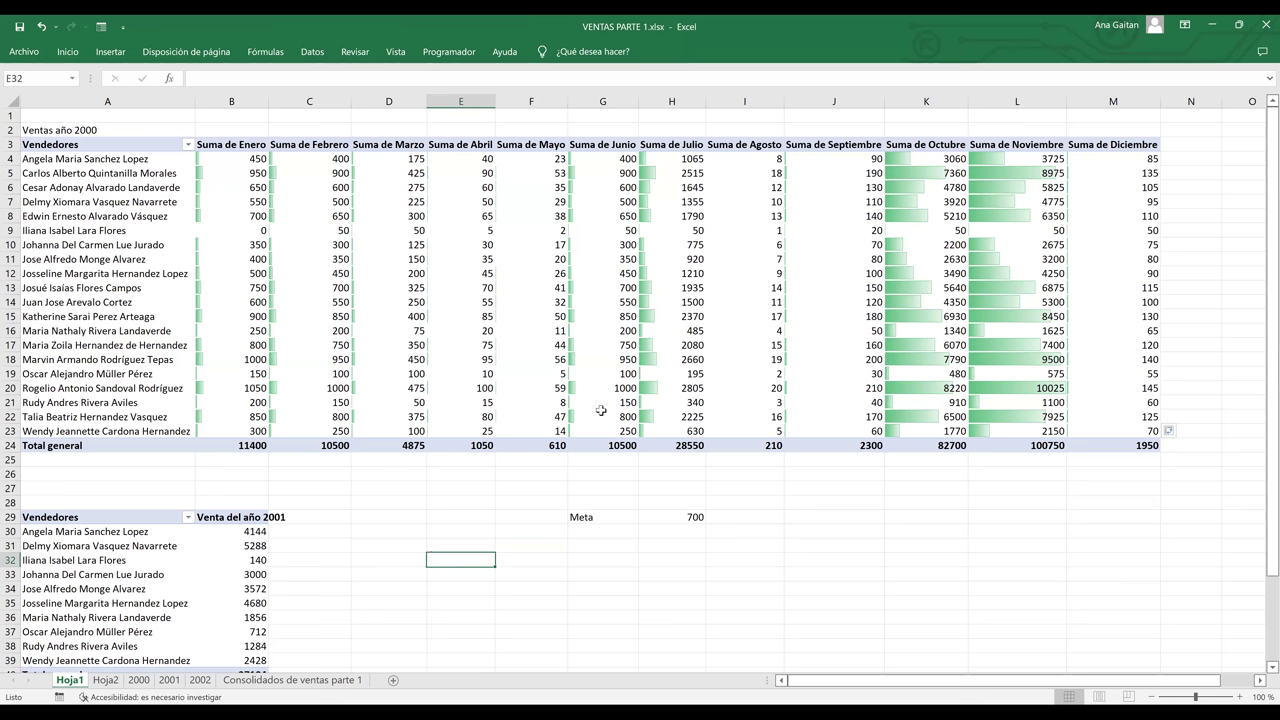
click(403, 264)
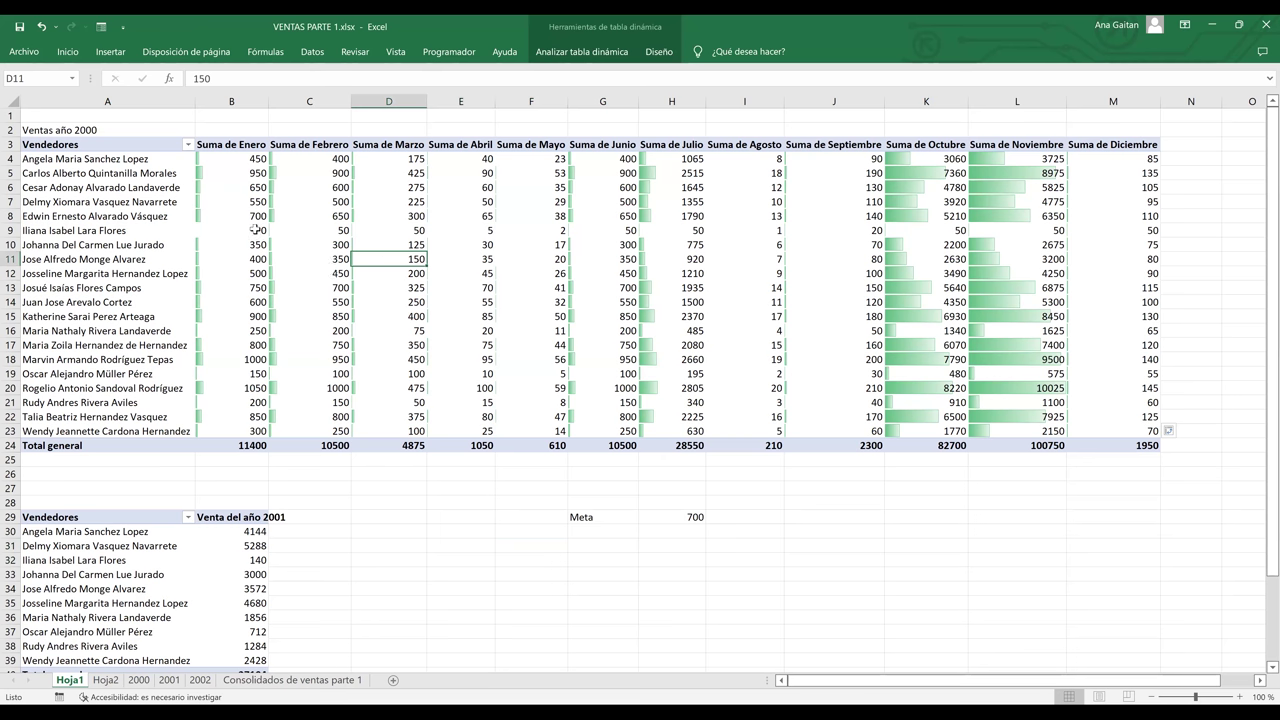
drag(231, 158, 281, 297)
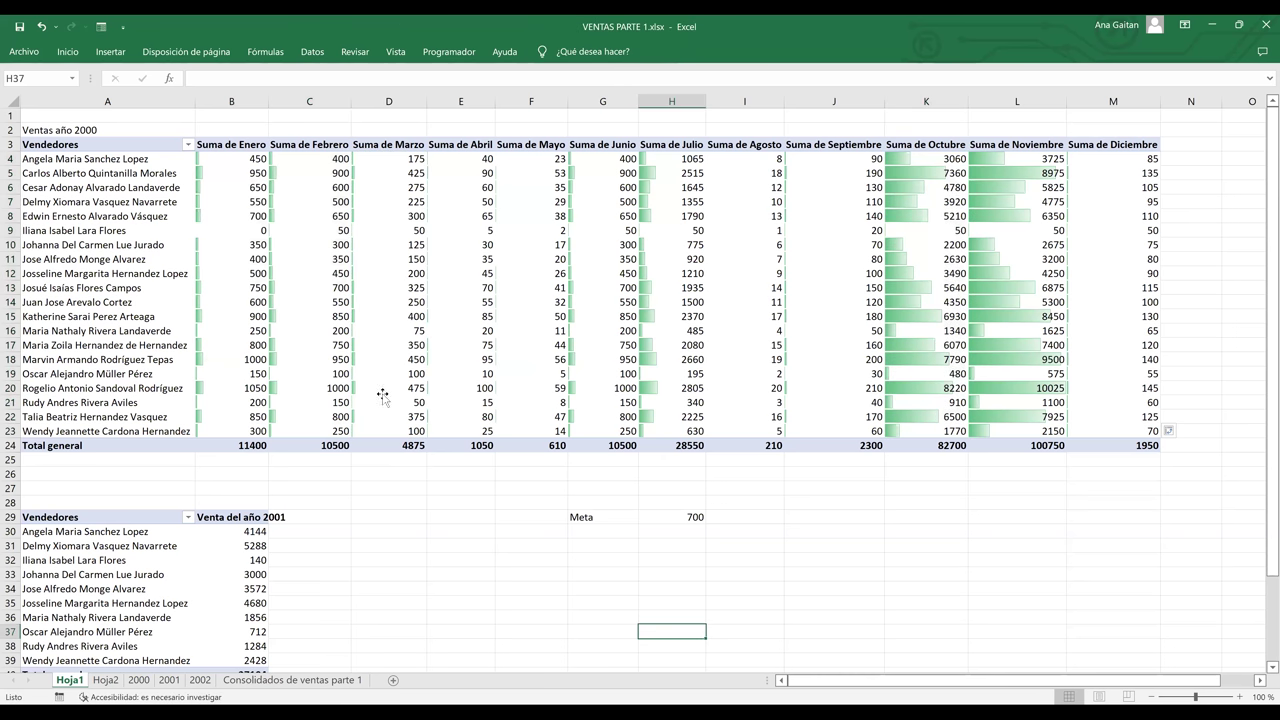
Compare the Marzo sales with the Octubre and Noviembre data bars in rows 4 to 23, checking individual sellers' Noviembre values
drag(389, 201, 389, 388)
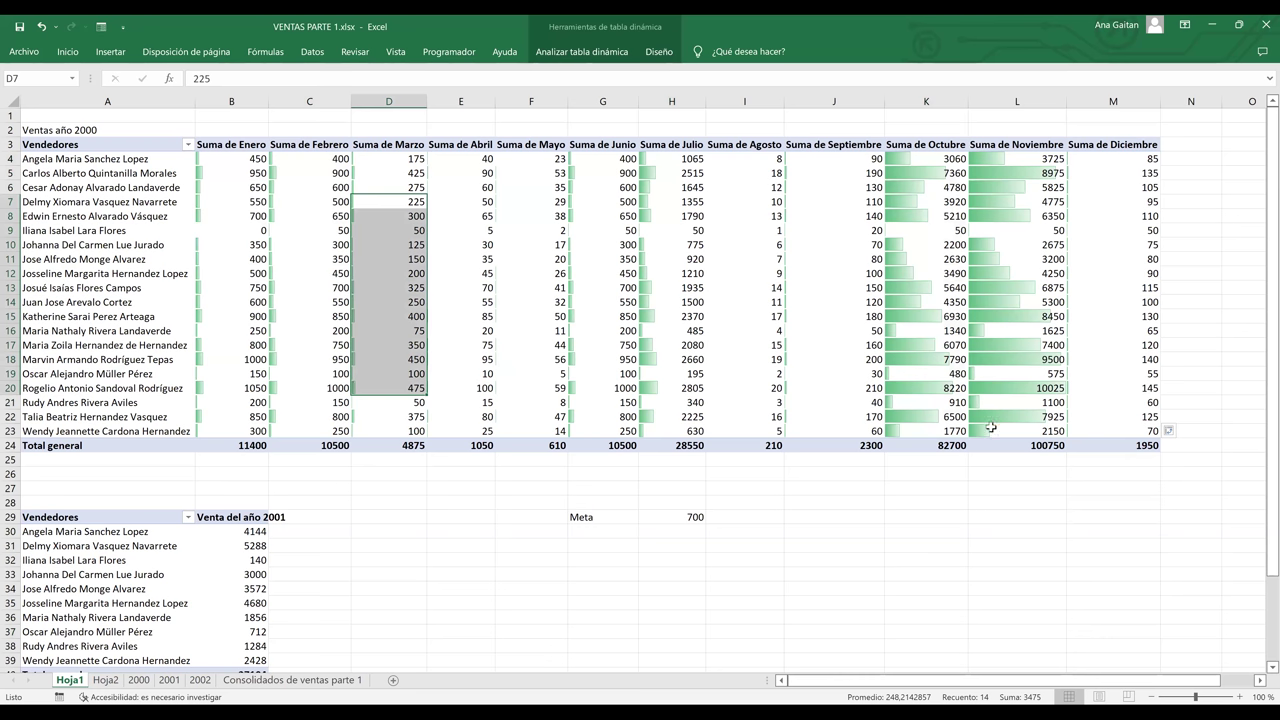
drag(926, 173, 991, 432)
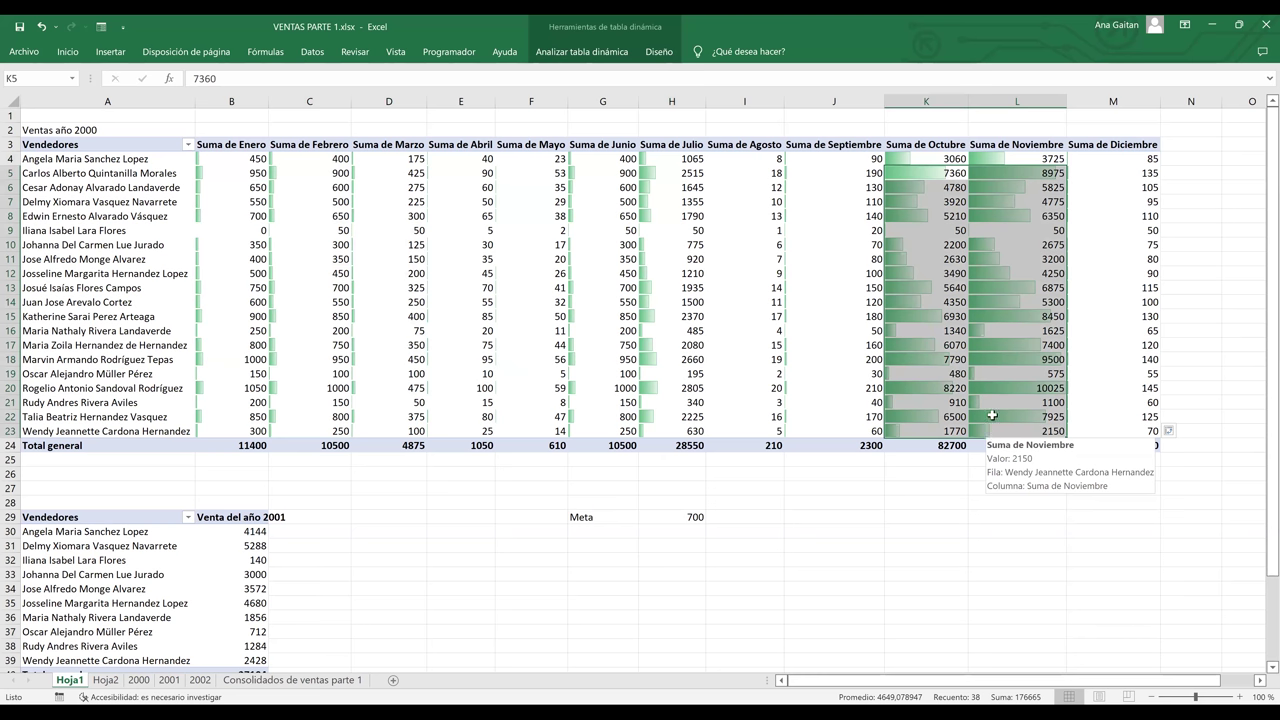
click(1010, 358)
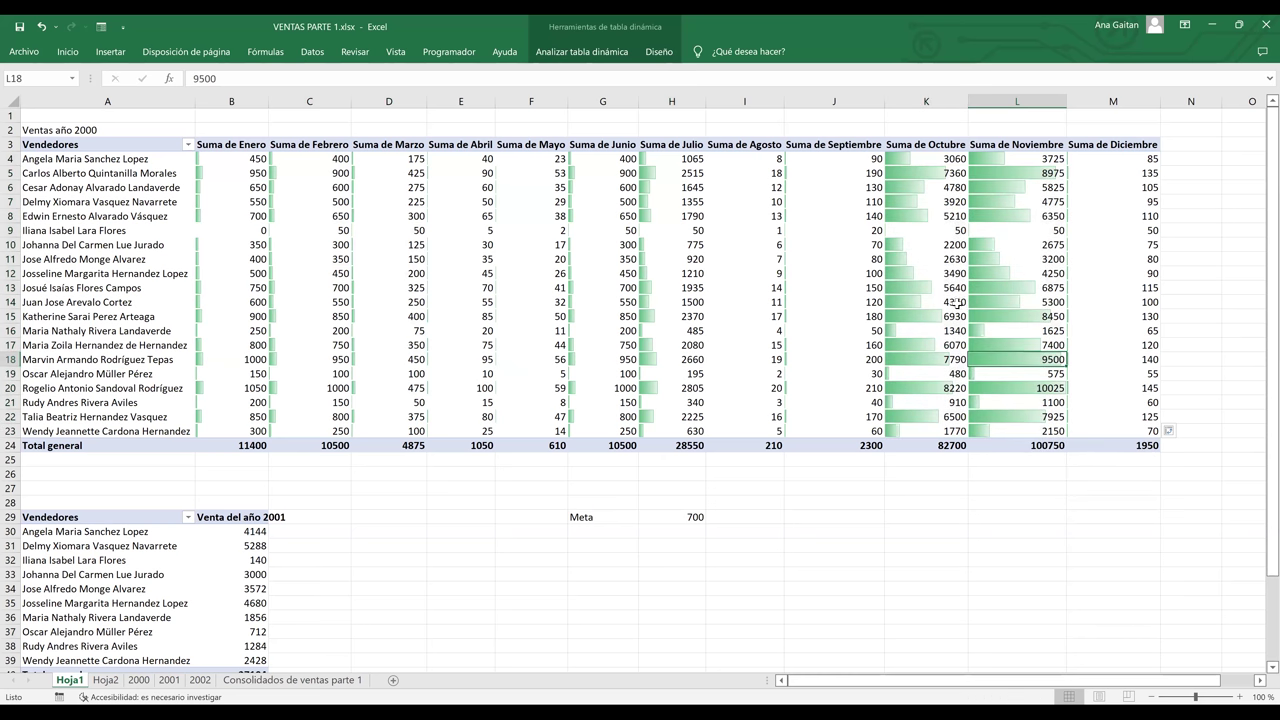
drag(930, 159, 935, 273)
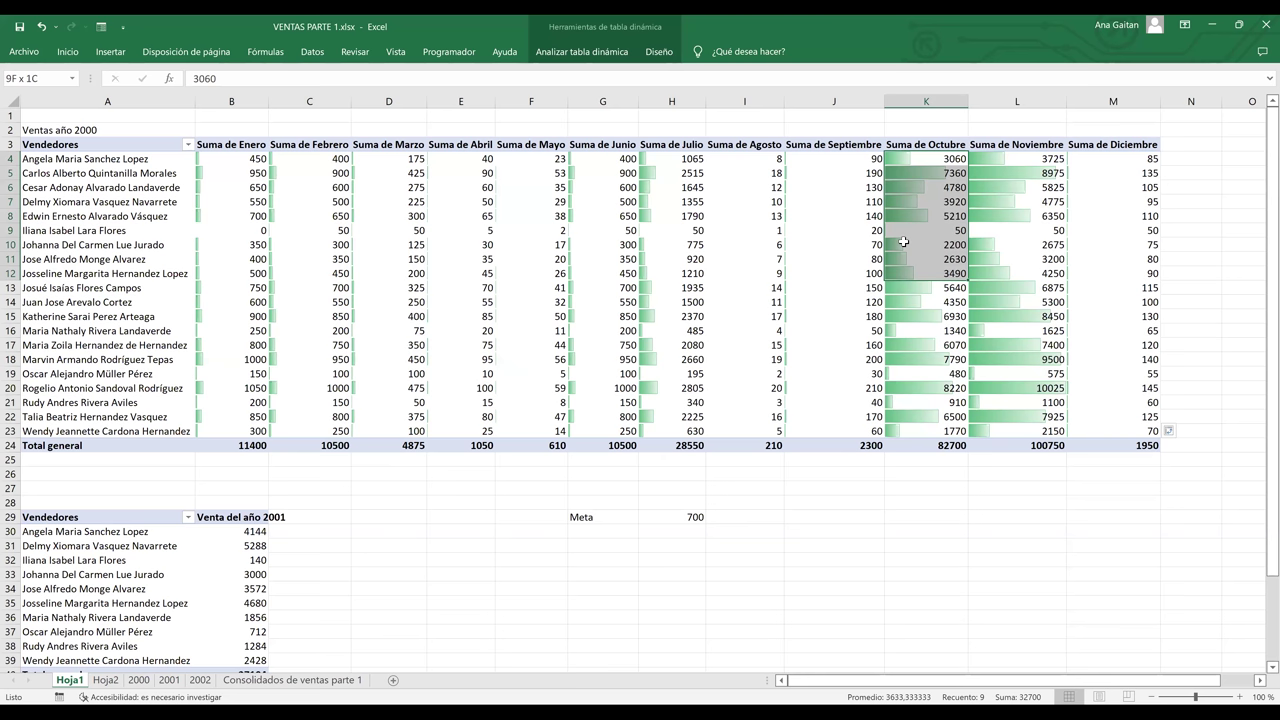
drag(903, 241, 1017, 430)
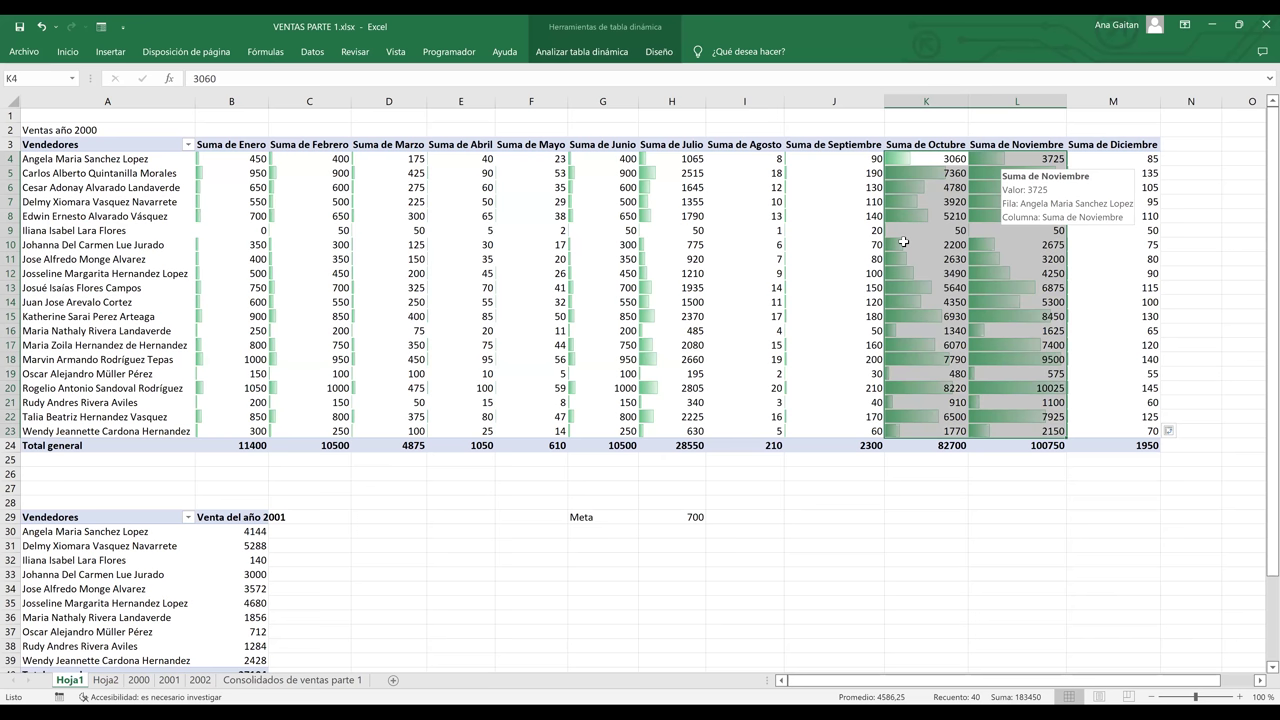
key(Right)
key(Down)
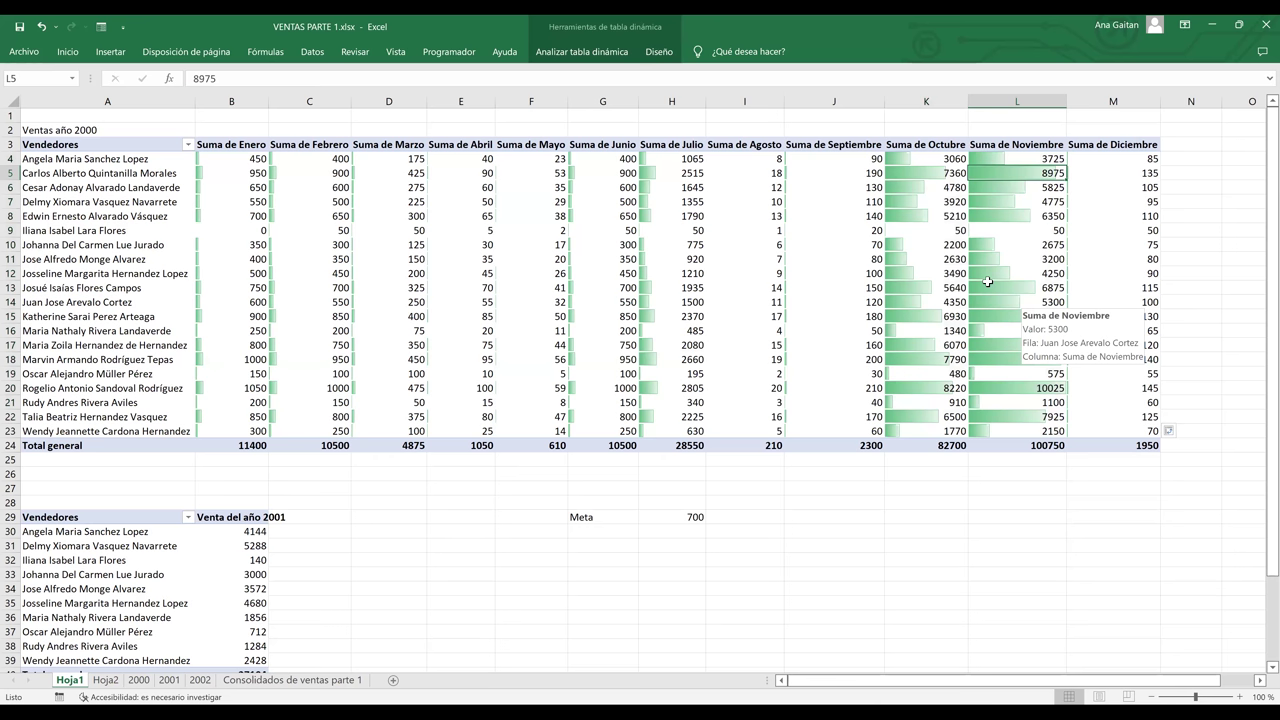
click(1012, 401)
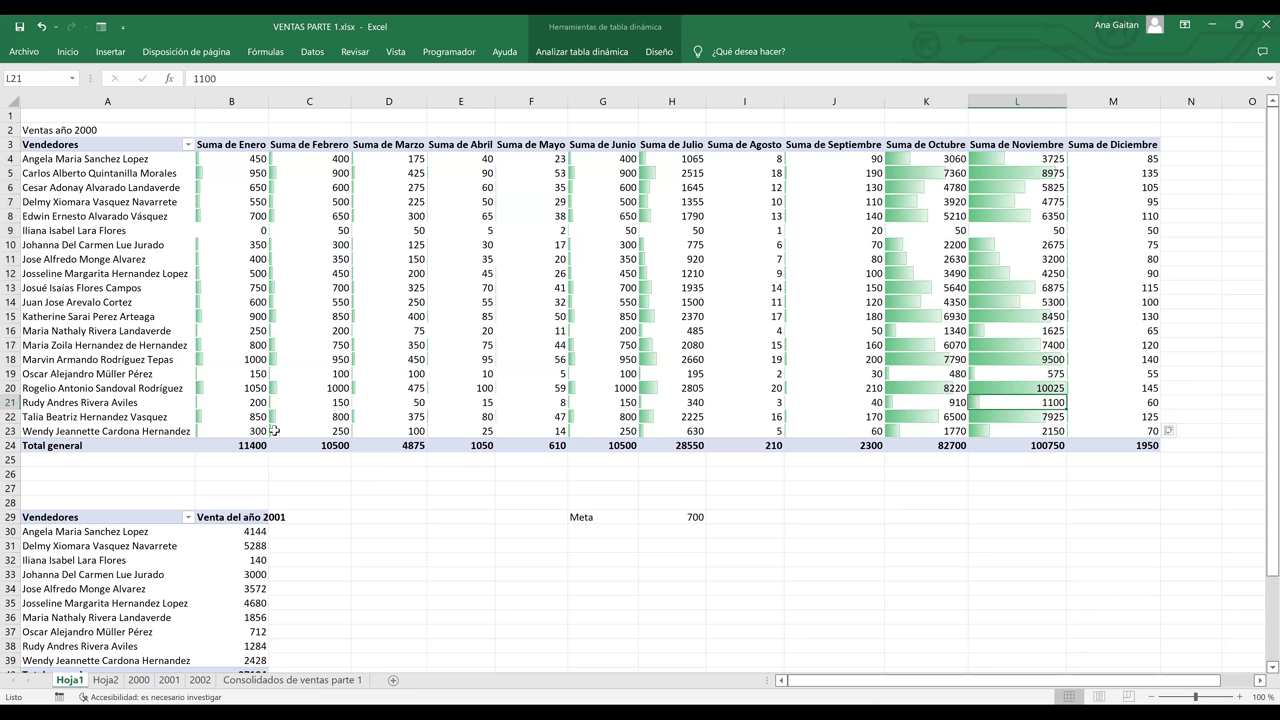
click(478, 279)
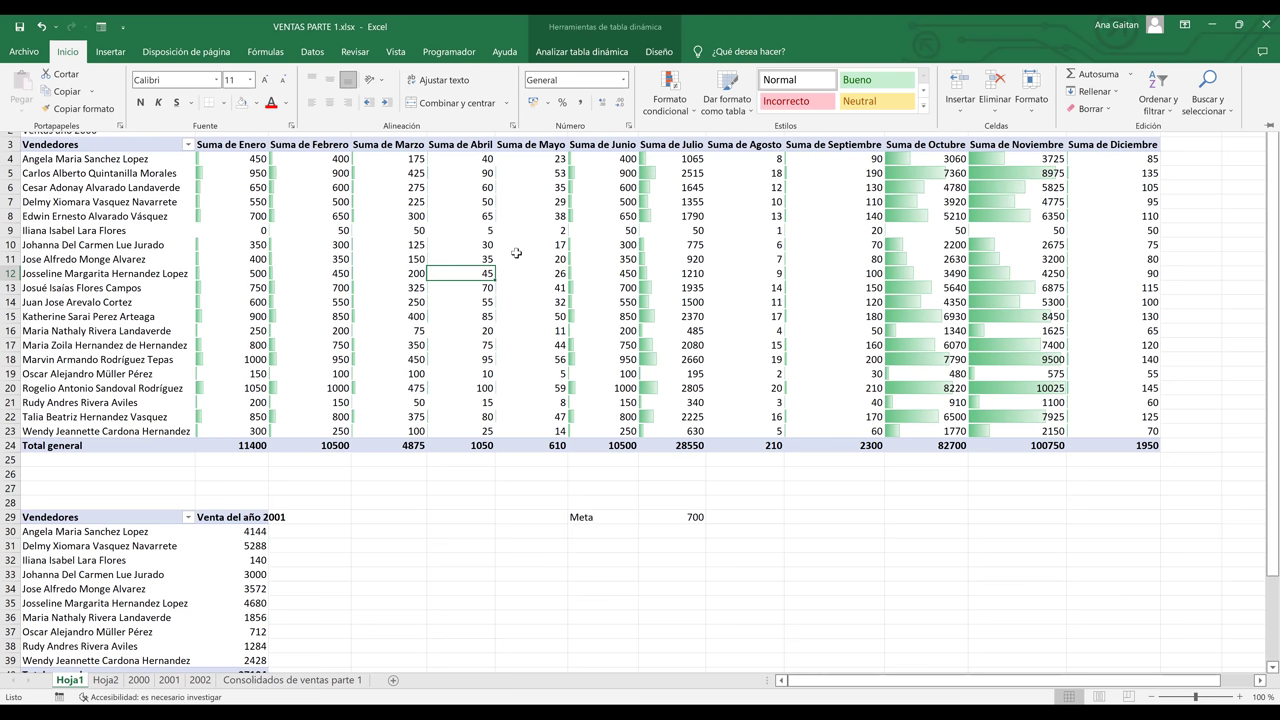
key(ctrl+F1)
mouse_move(516, 253)
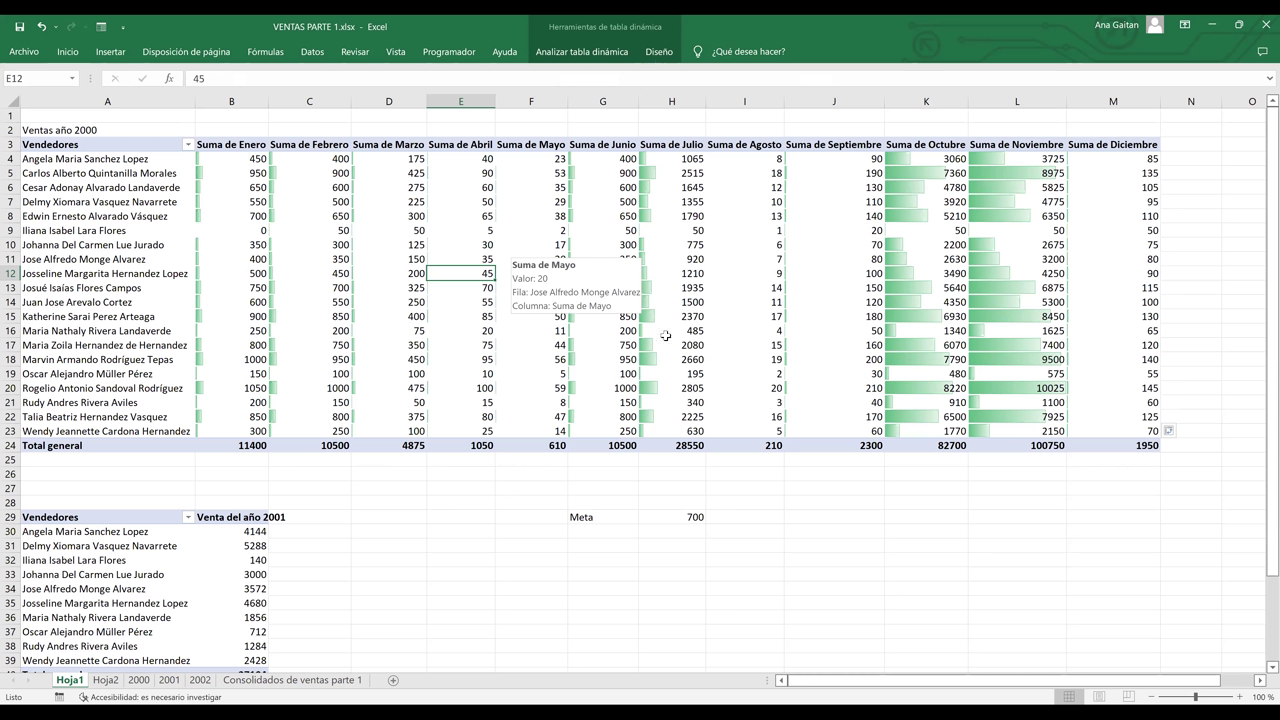
key(Left)
key(Left)
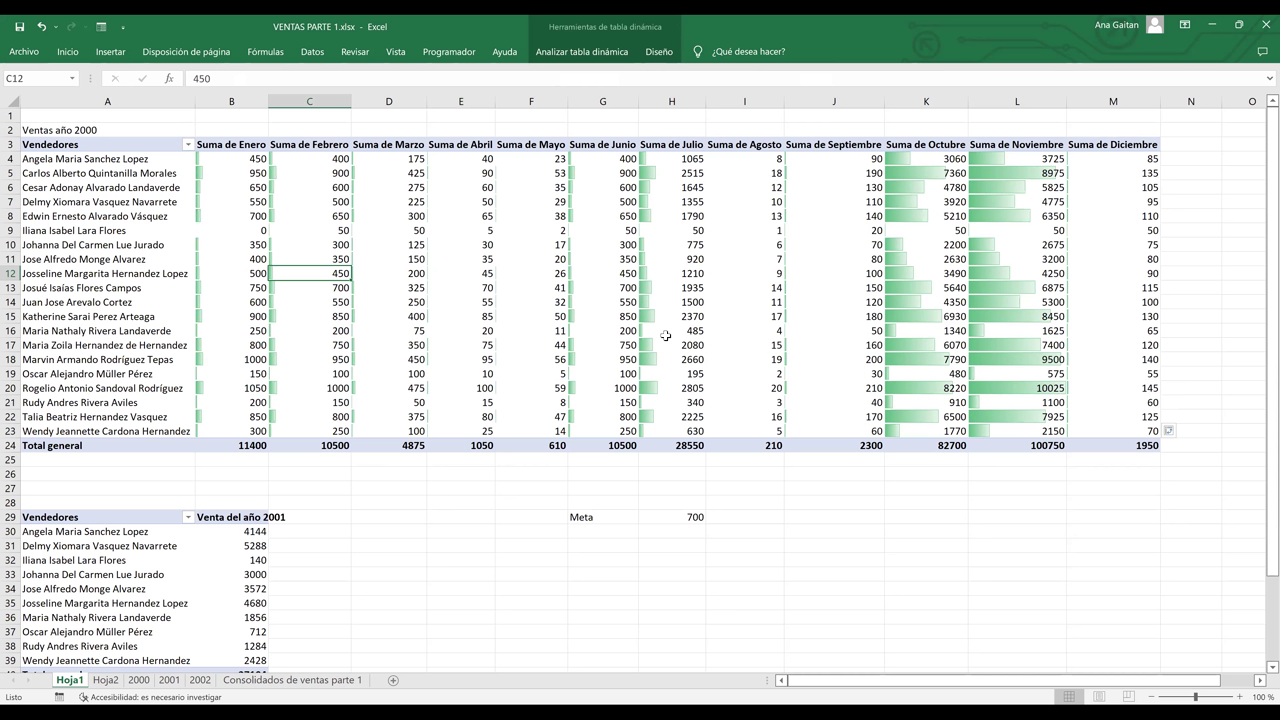